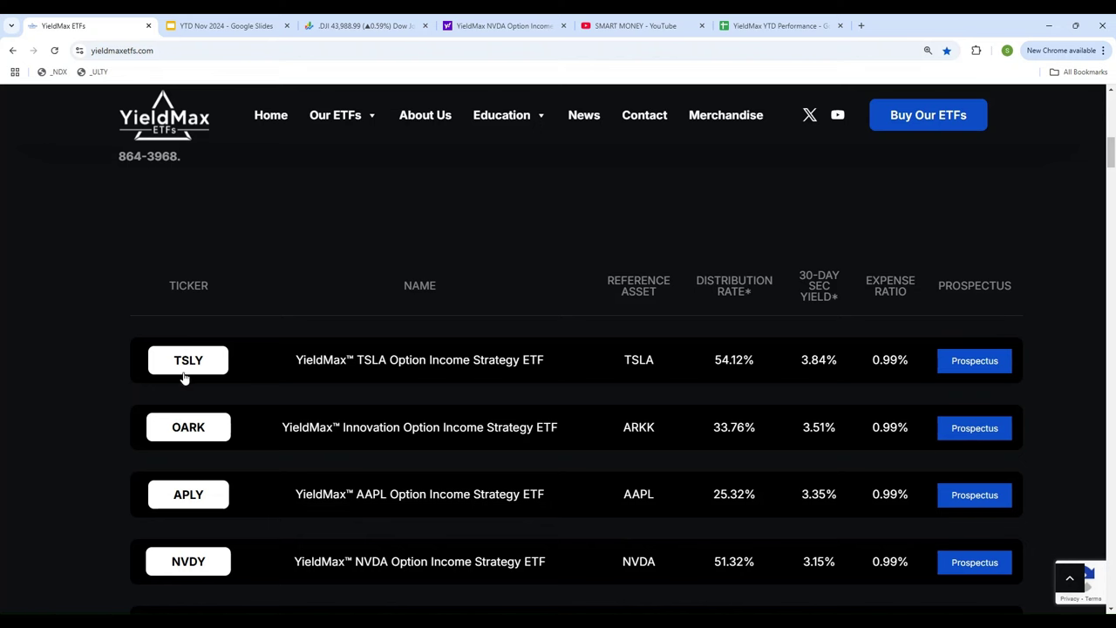
# Compare the ETF table on the YieldMax site with the ETF list in the YieldMax YTD Performance spreadsheet.
pyautogui.scroll(-2, 85, 371)
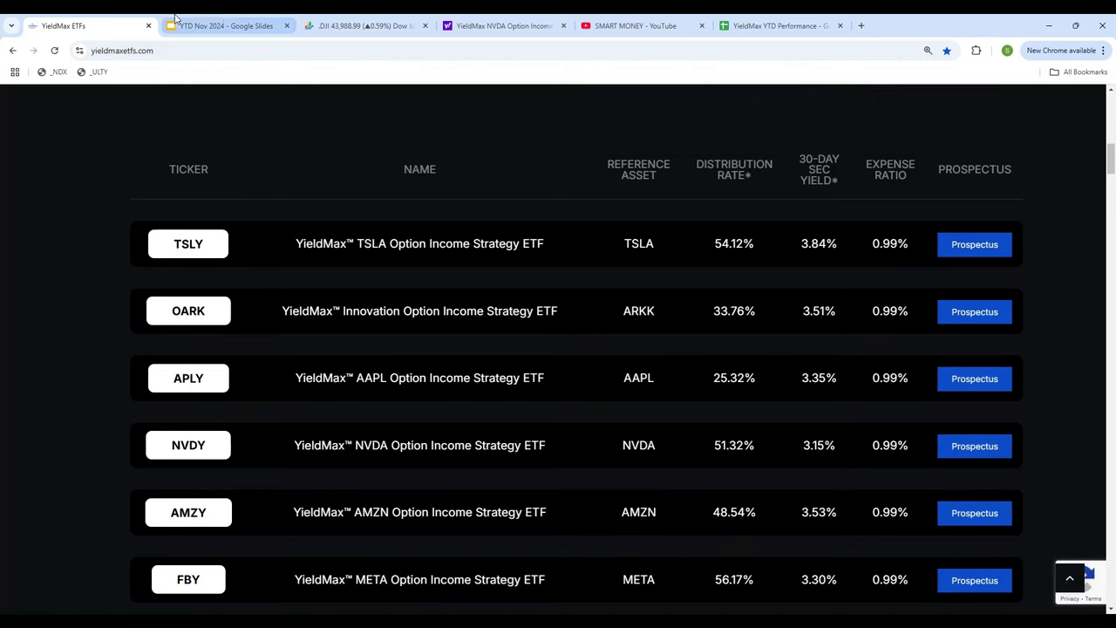
pyautogui.click(784, 31)
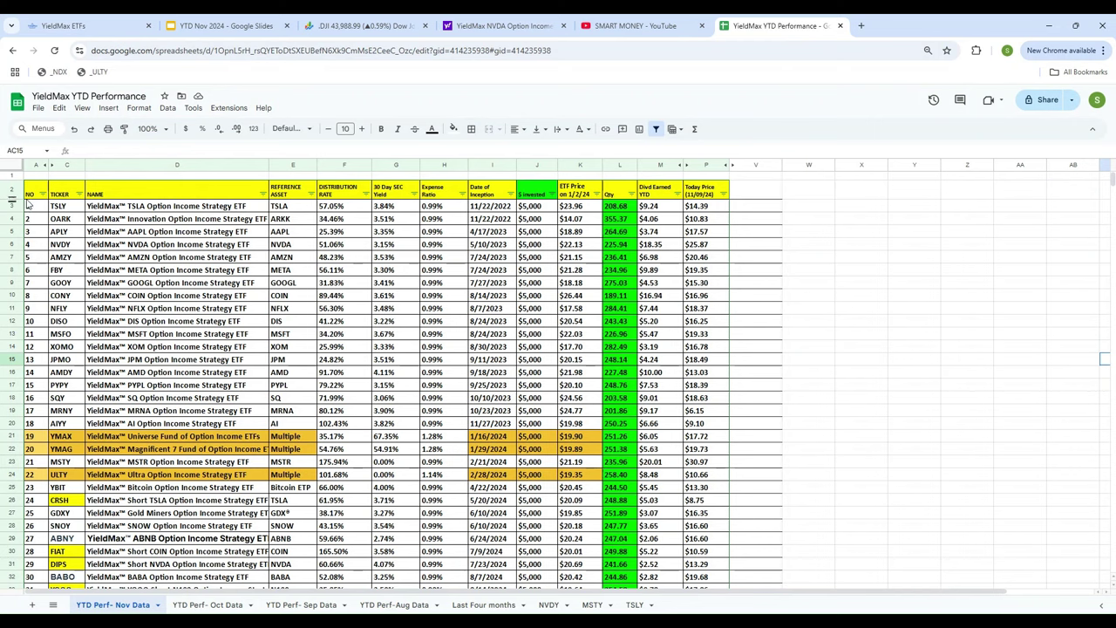
pyautogui.scroll(-3, 253, 327)
pyautogui.scroll(-2, 253, 326)
pyautogui.scroll(6, 254, 327)
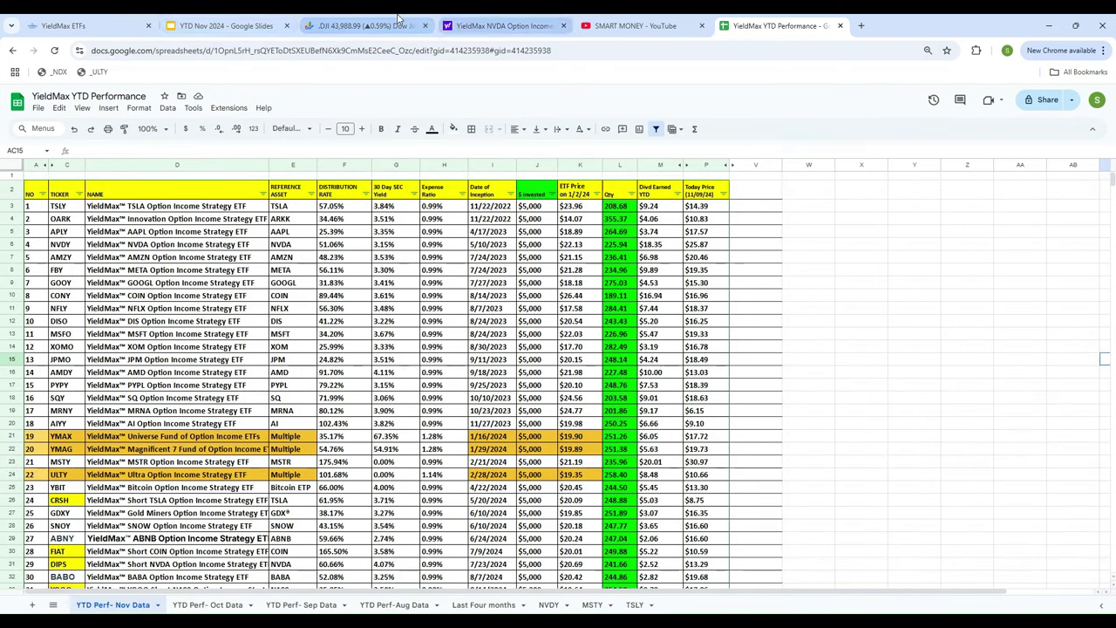
pyautogui.click(65, 26)
pyautogui.scroll(4, 332, 288)
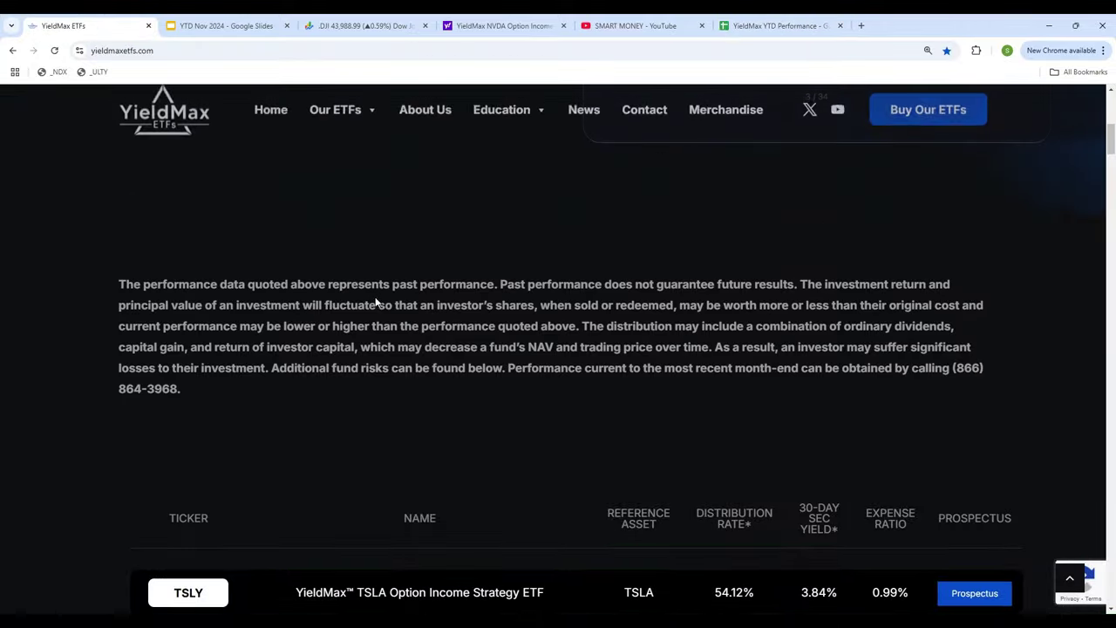
pyautogui.scroll(-3, 294, 316)
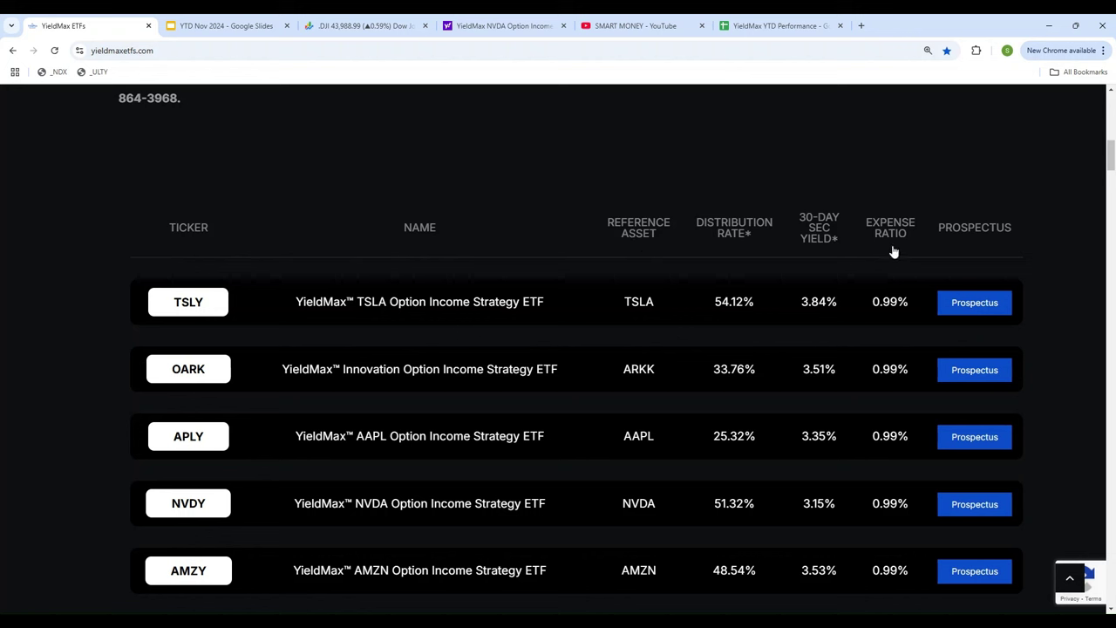
# Switch to the YTD Performance spreadsheet and review all ETF rows on the November data sheet.
pyautogui.click(799, 27)
pyautogui.scroll(-2, 327, 267)
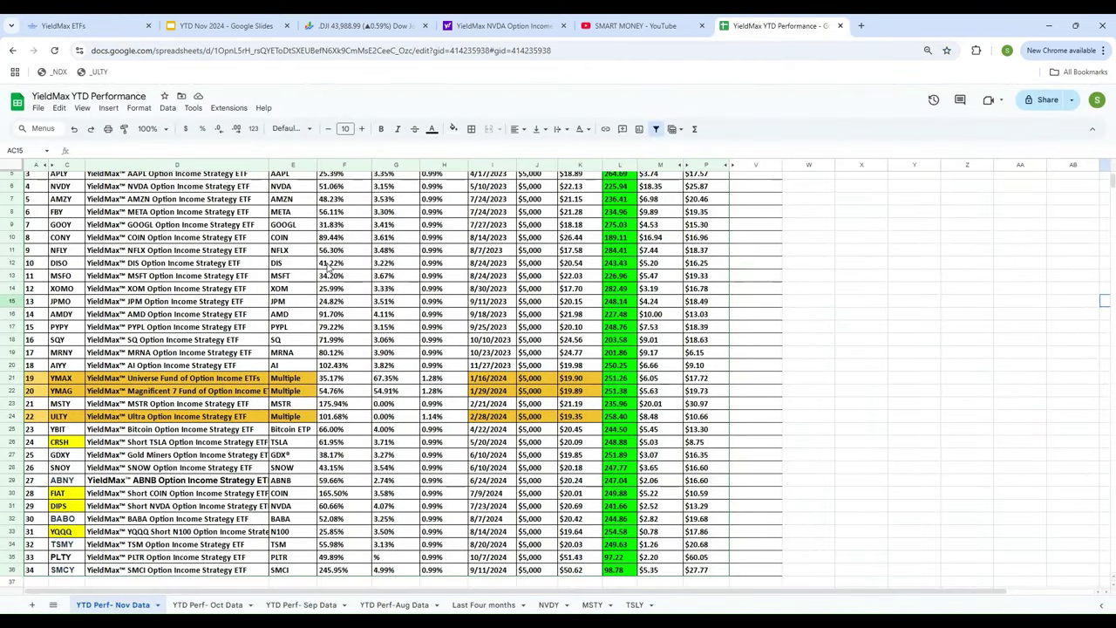
pyautogui.scroll(2, 332, 267)
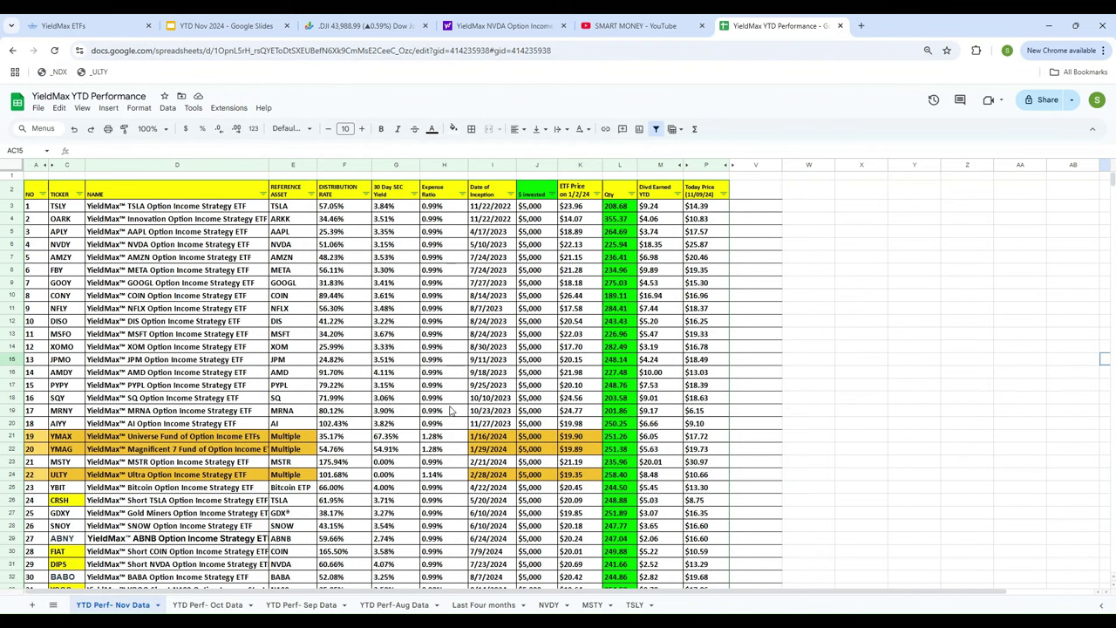
pyautogui.scroll(-3, 451, 410)
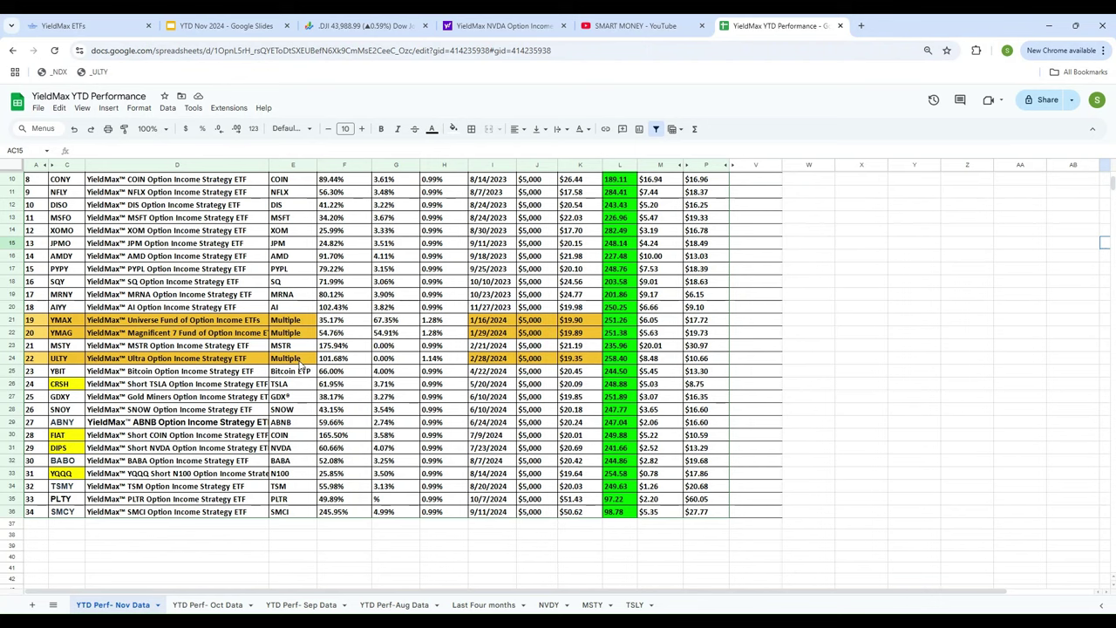
pyautogui.scroll(3, 383, 393)
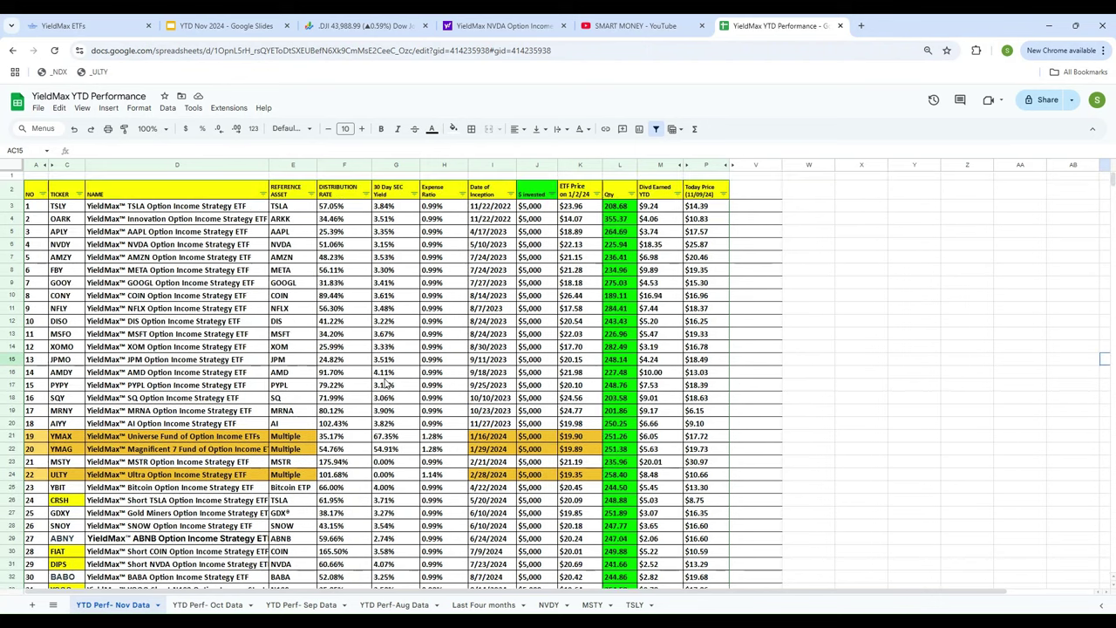
# Hide the Name and Reference Asset columns on the November data sheet.
pyautogui.click(111, 165)
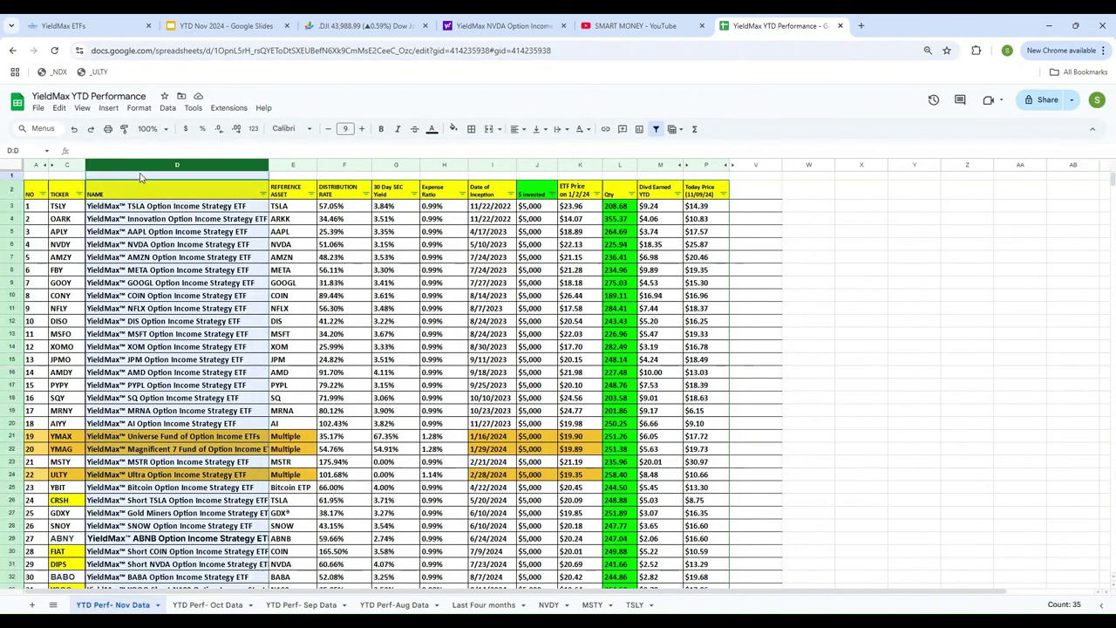
pyautogui.rightClick(144, 172)
pyautogui.click(188, 322)
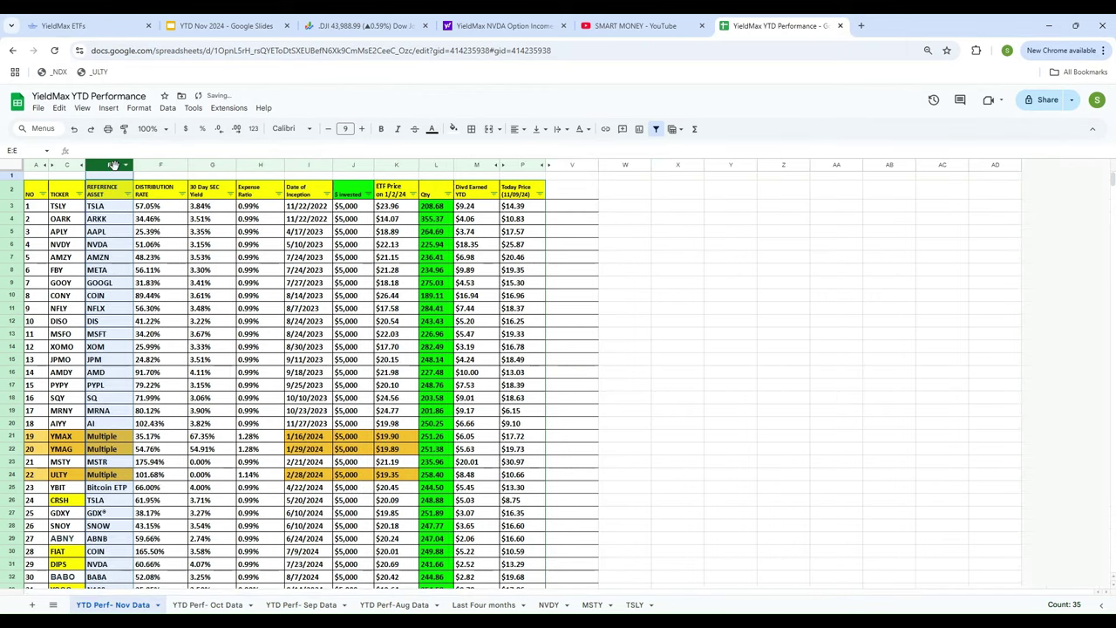
pyautogui.rightClick(116, 168)
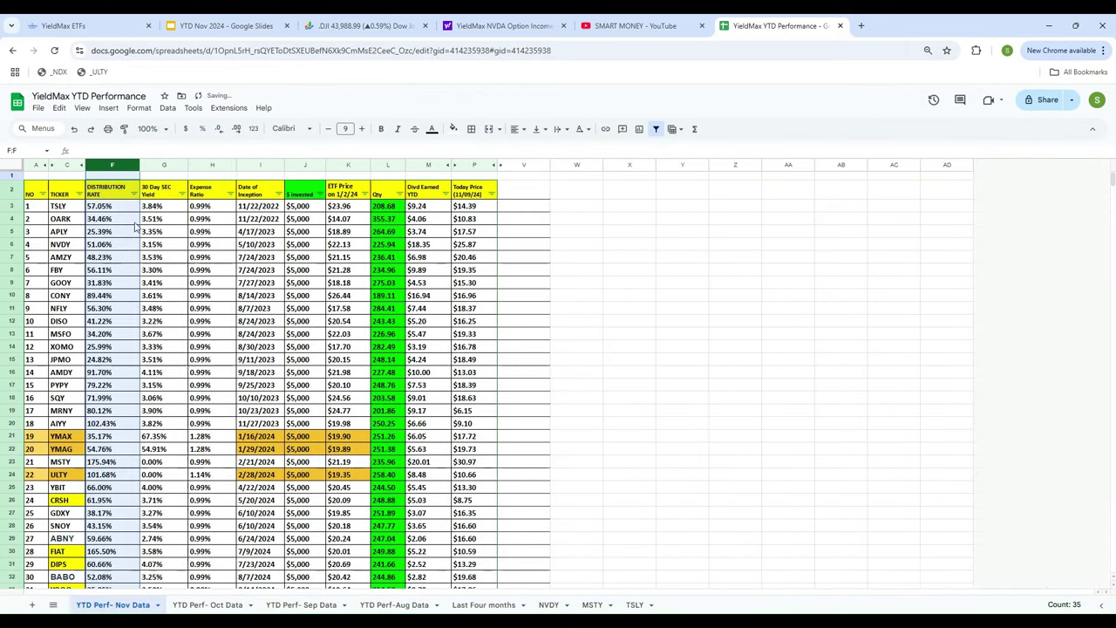
pyautogui.click(165, 322)
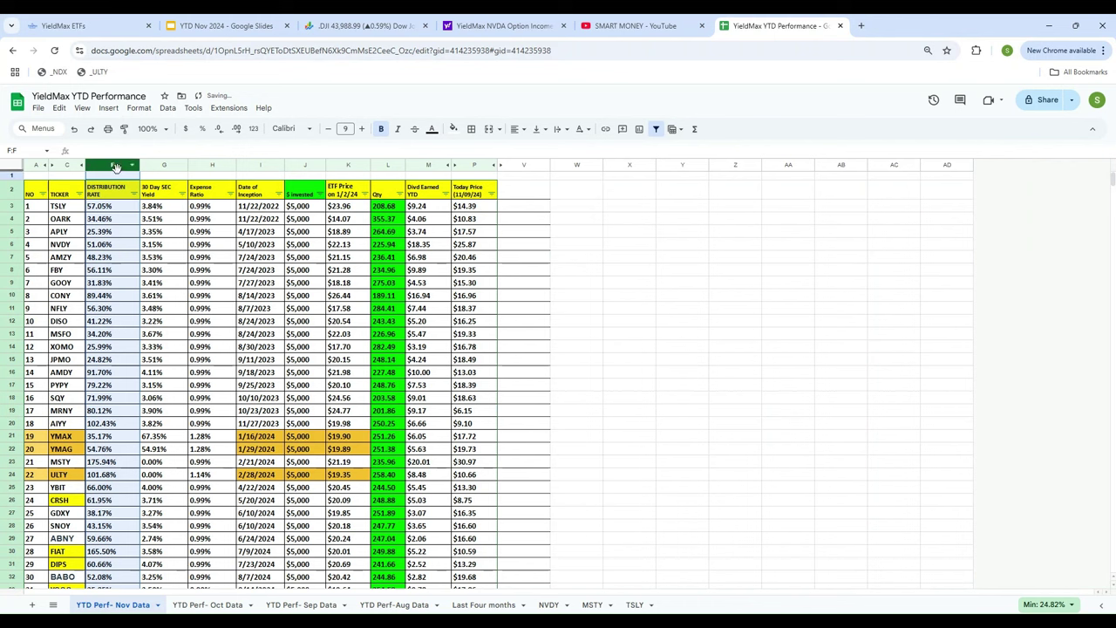
pyautogui.moveTo(118, 166); pyautogui.dragTo(146, 170)
pyautogui.click(615, 272)
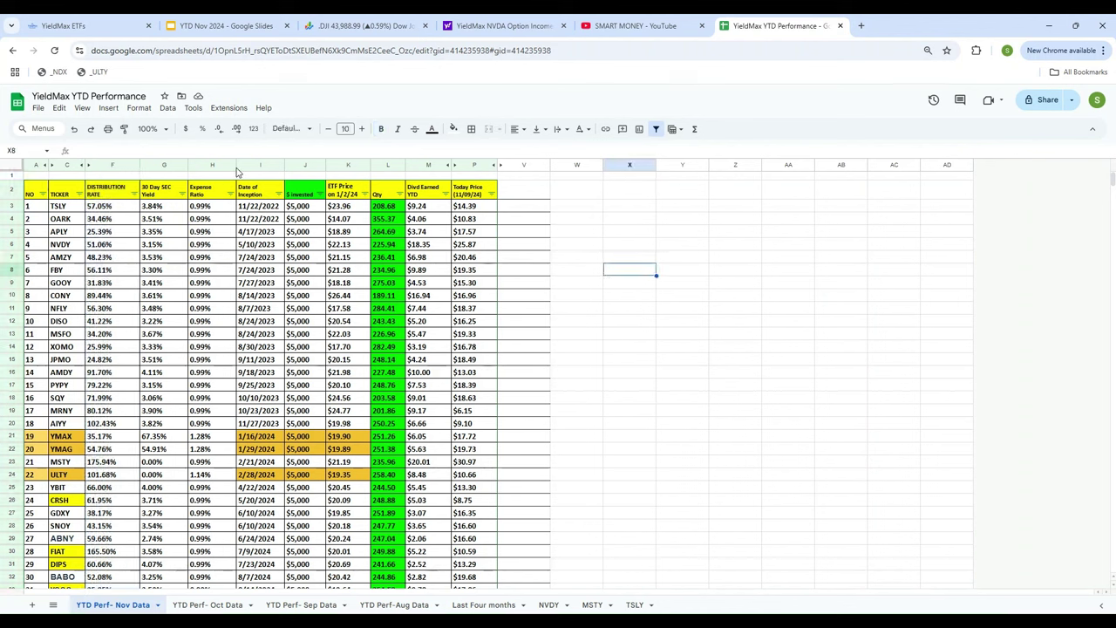
pyautogui.rightClick(125, 174)
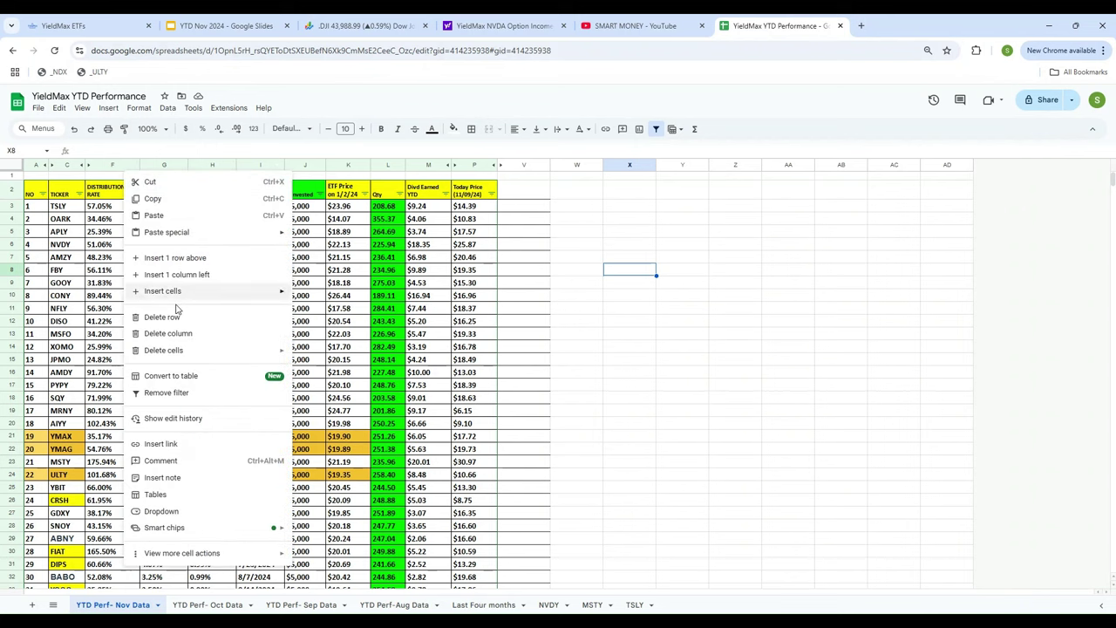
pyautogui.click(357, 356)
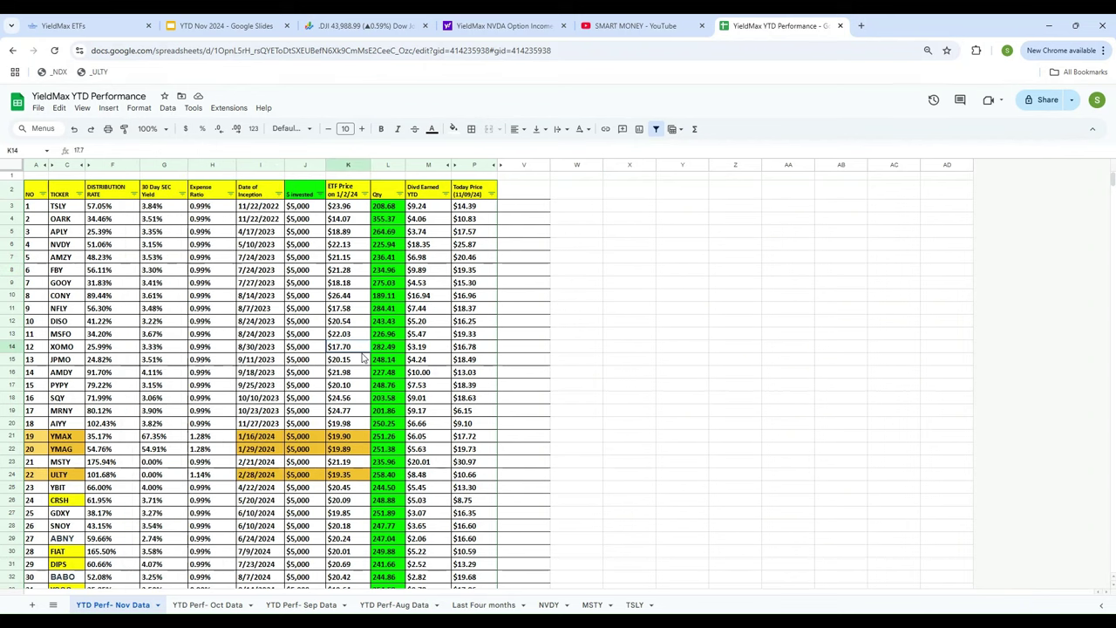
pyautogui.click(137, 229)
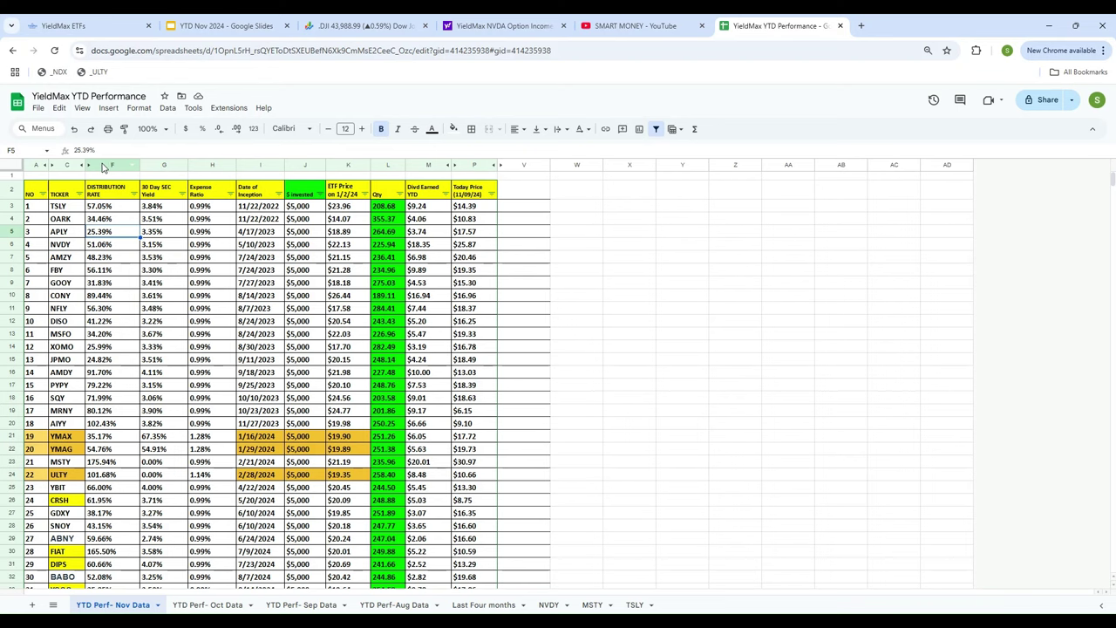
# Hide the Distribution Rate, 30 Day SEC Yield and Expense Ratio columns.
pyautogui.click(105, 167)
pyautogui.rightClick(108, 168)
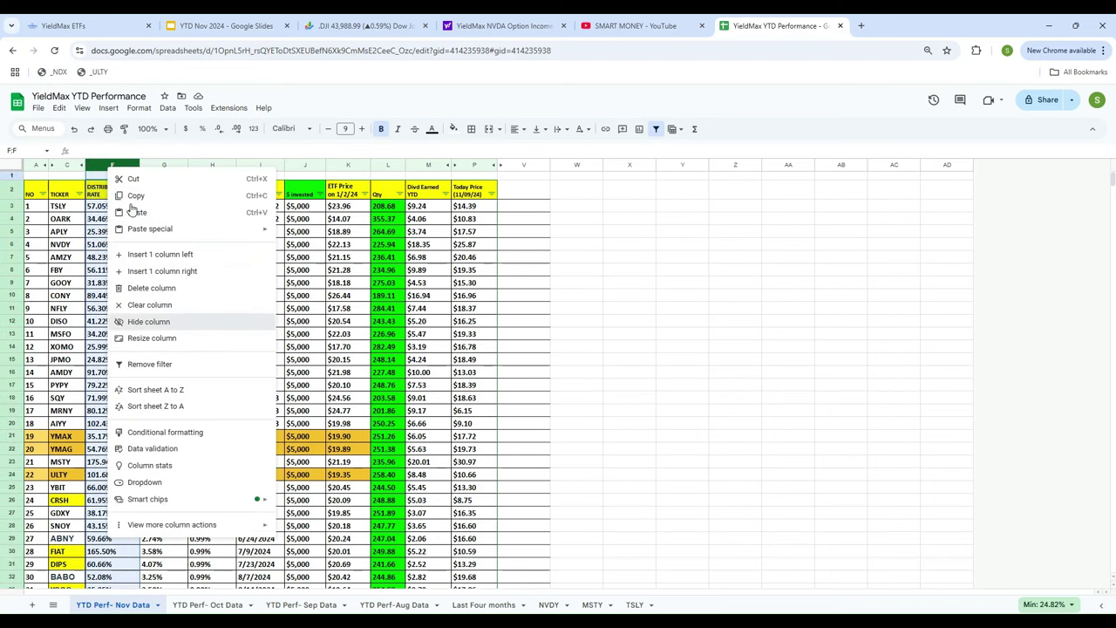
pyautogui.click(148, 321)
pyautogui.rightClick(118, 168)
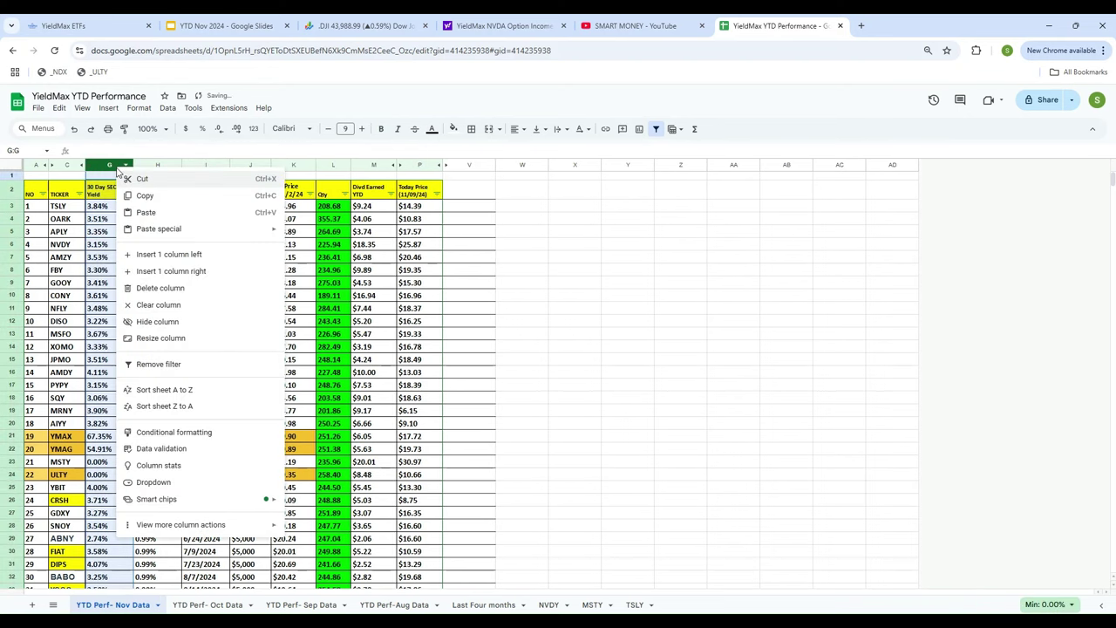
pyautogui.click(160, 321)
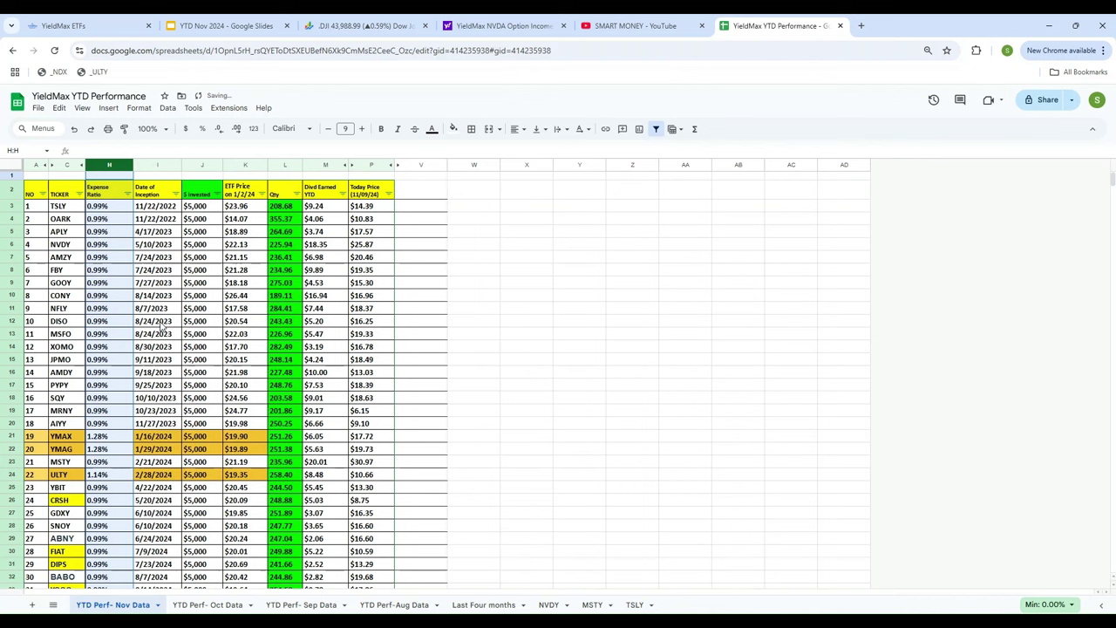
pyautogui.rightClick(108, 167)
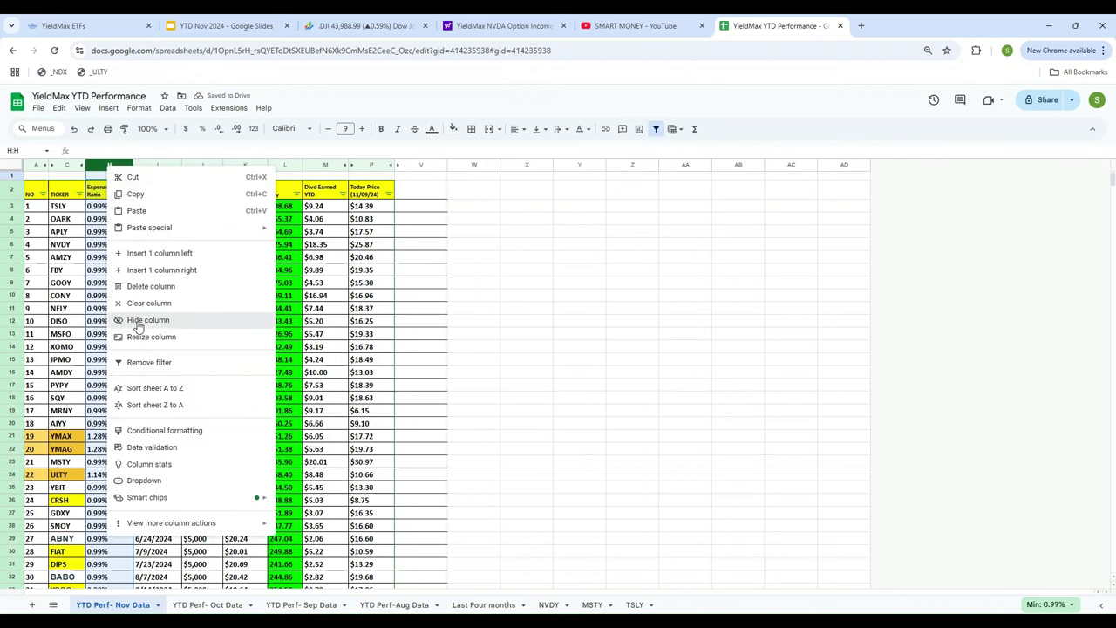
pyautogui.click(138, 322)
pyautogui.click(534, 328)
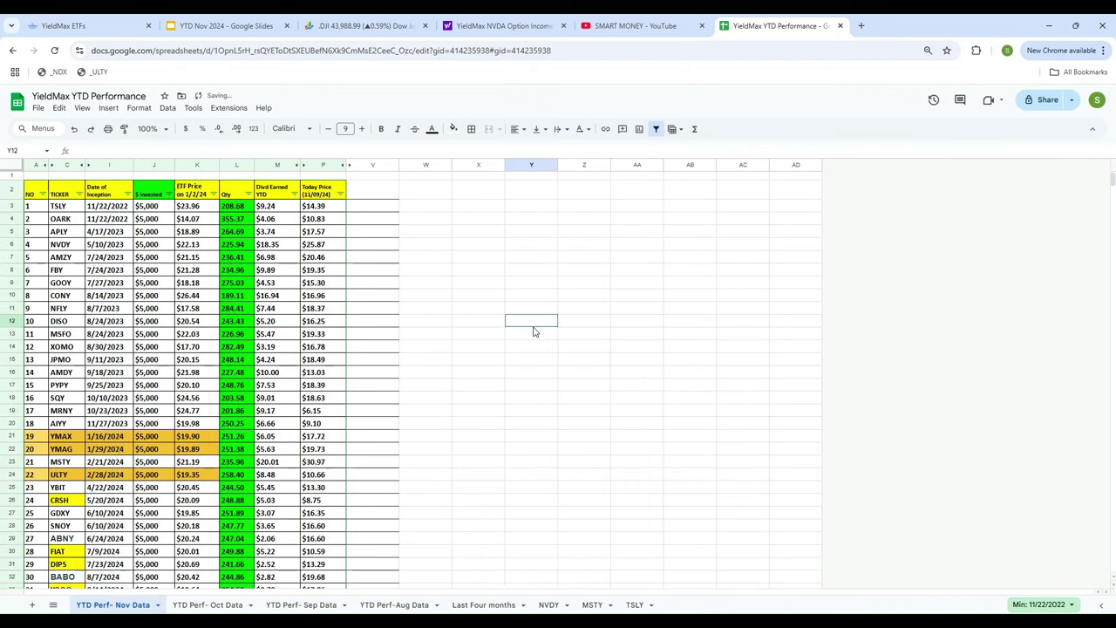
# Hide the Date of Inception and $ Invested columns.
pyautogui.click(112, 207)
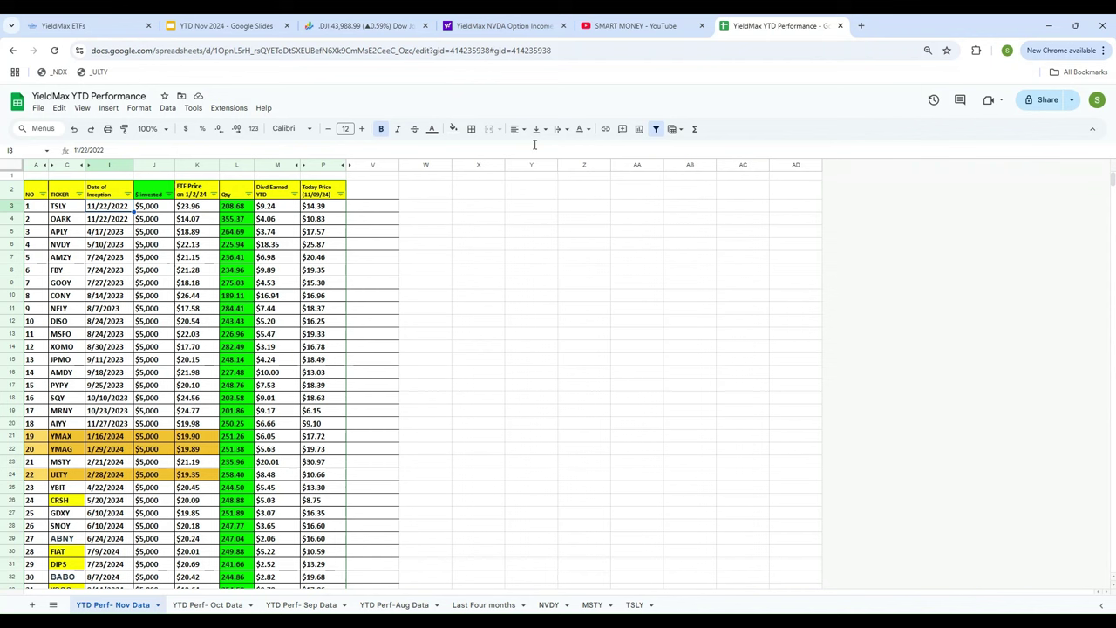
pyautogui.click(102, 164)
pyautogui.rightClick(101, 164)
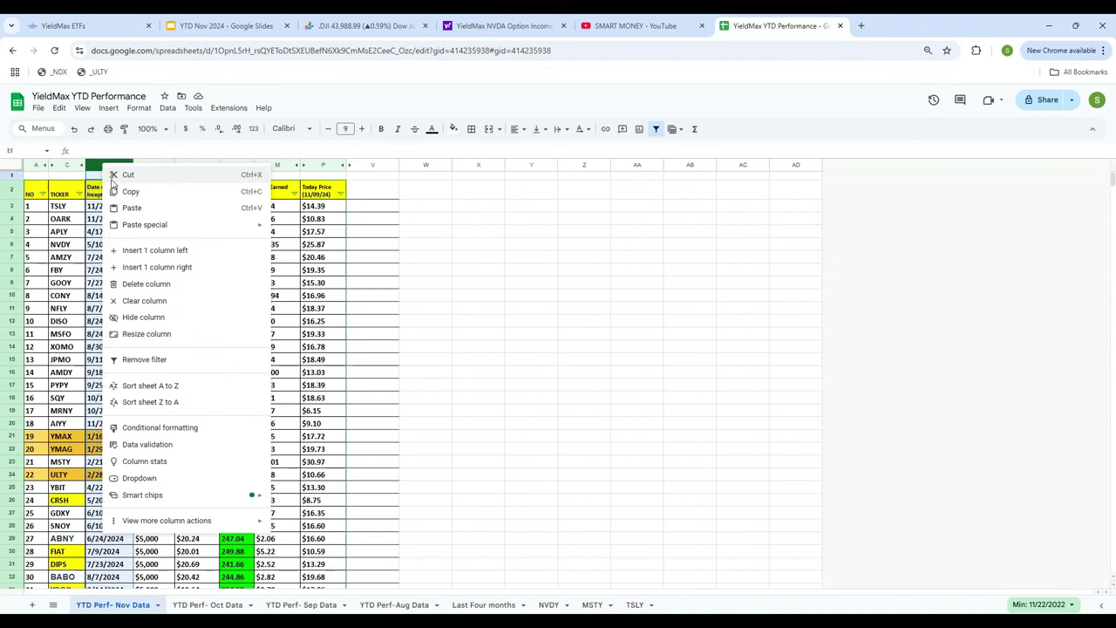
pyautogui.click(151, 319)
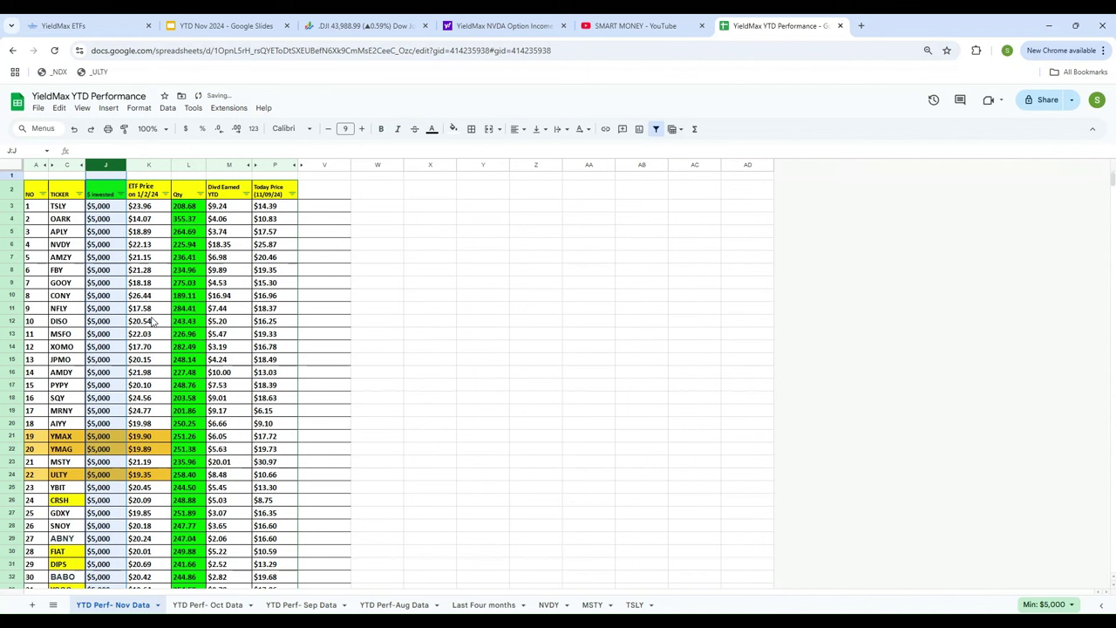
pyautogui.click(416, 350)
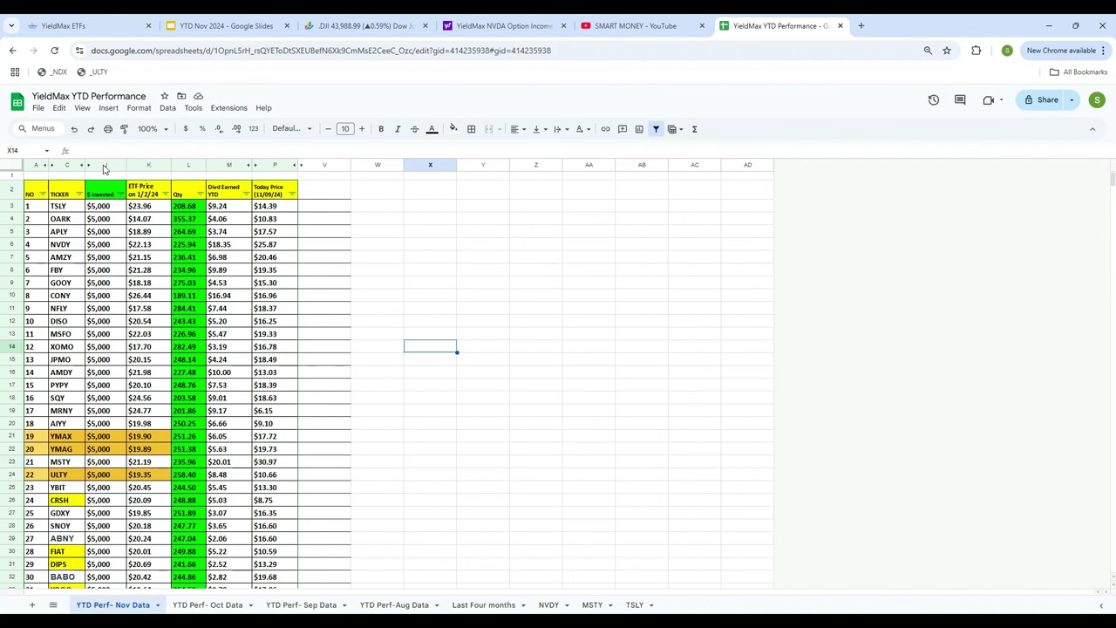
pyautogui.rightClick(104, 169)
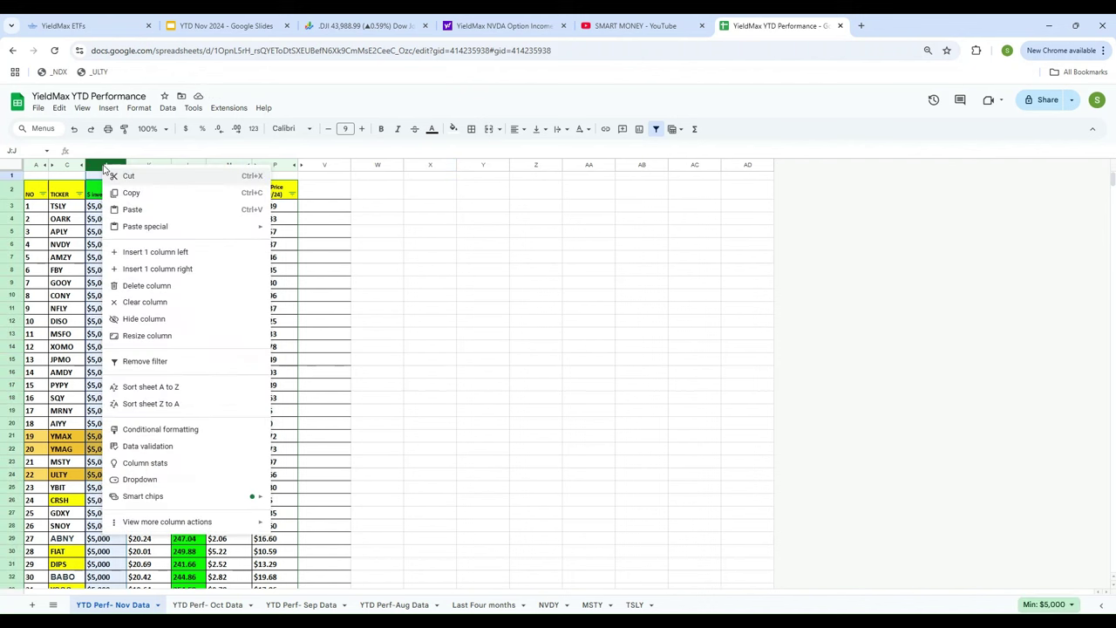
pyautogui.click(150, 319)
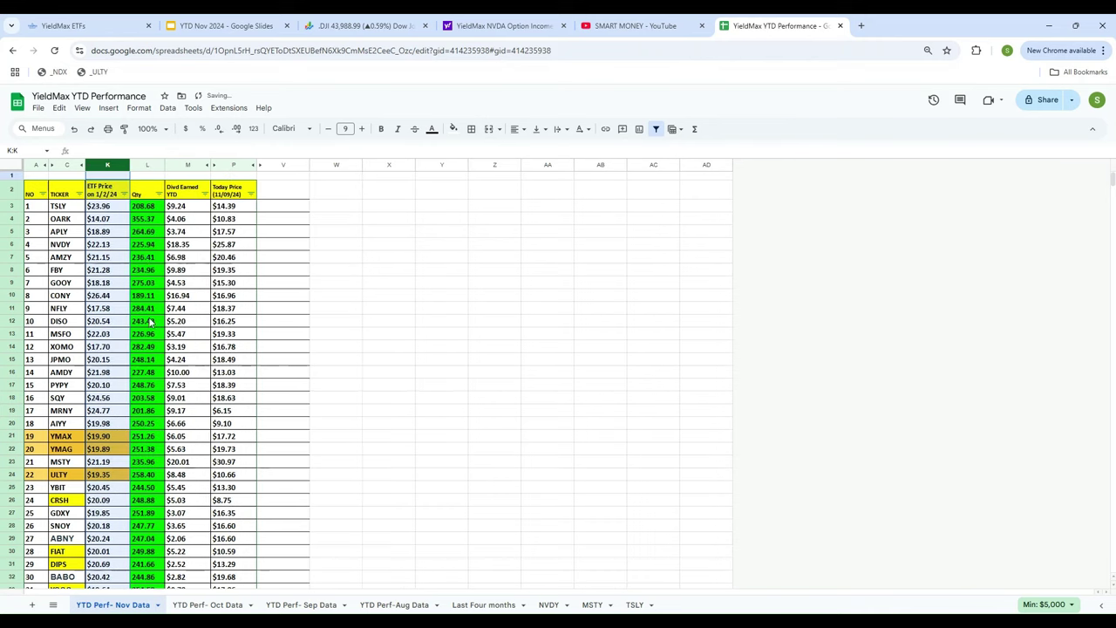
# Enlarge the sheet view to 200% and deselect the ETF Price column.
pyautogui.click(171, 133)
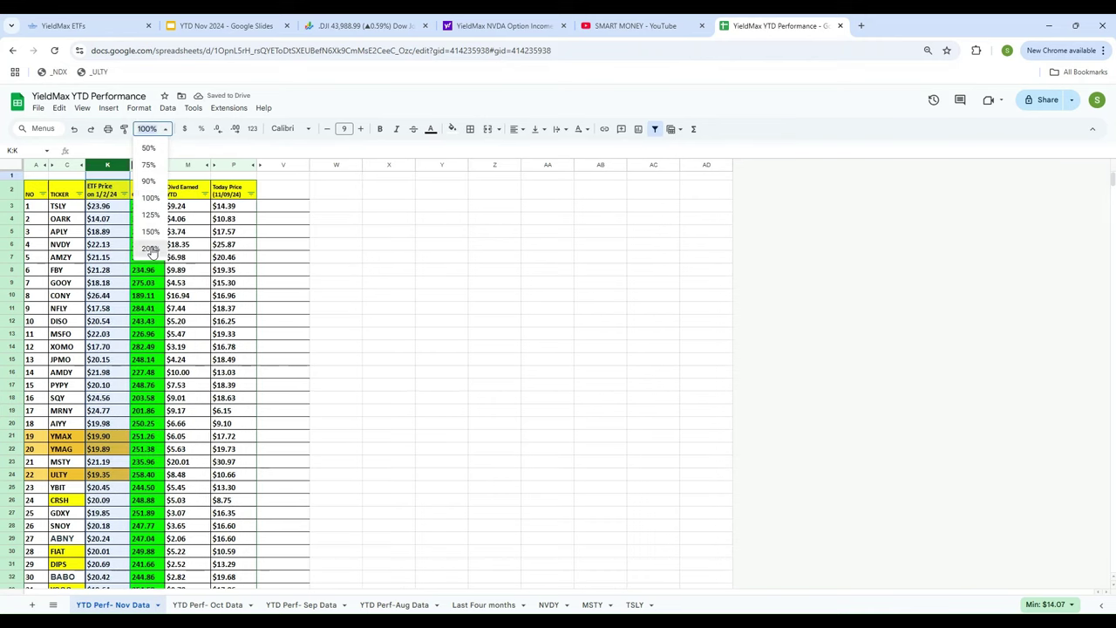
pyautogui.click(150, 250)
pyautogui.click(635, 318)
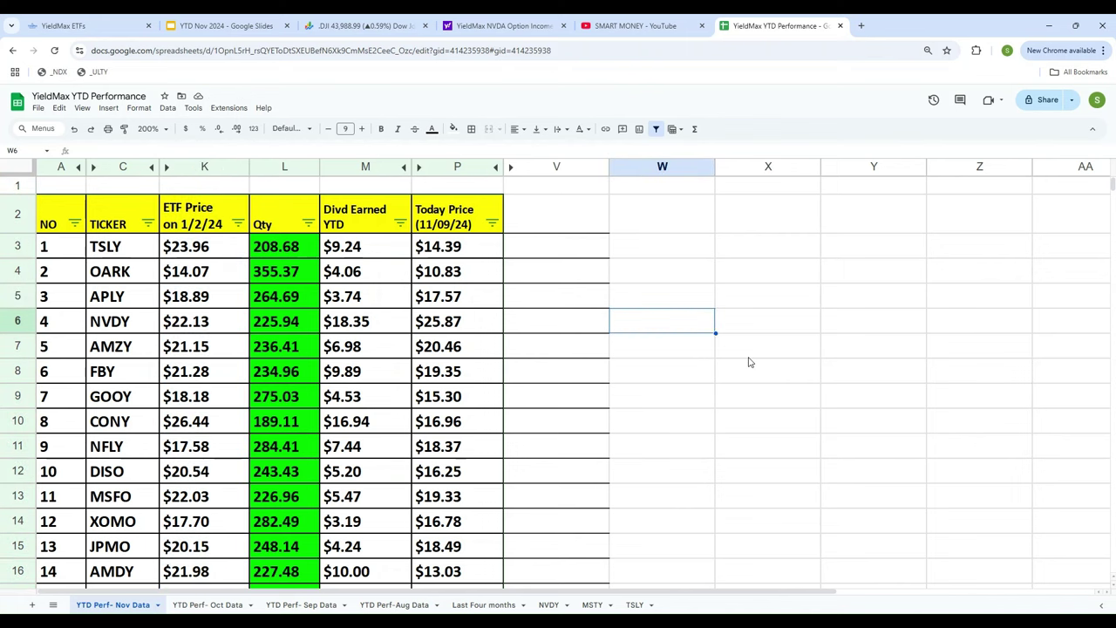
# Look through the enlarged ETF list down past its last entry and return to the TSLY row.
pyautogui.press('Left')
pyautogui.press('Home')
pyautogui.press('Down')
pyautogui.press('Down')
pyautogui.press('Down')
pyautogui.press('Down')
pyautogui.press('Down')
pyautogui.press('Down')
pyautogui.press('Down')
pyautogui.press('Down')
pyautogui.press('Down')
pyautogui.press('Down')
pyautogui.press('Down')
pyautogui.press('Down')
pyautogui.press('Down')
pyautogui.press('Down')
pyautogui.press('Down')
pyautogui.press('Down')
pyautogui.press('Down')
pyautogui.press('Down')
pyautogui.press('Down')
pyautogui.press('Down')
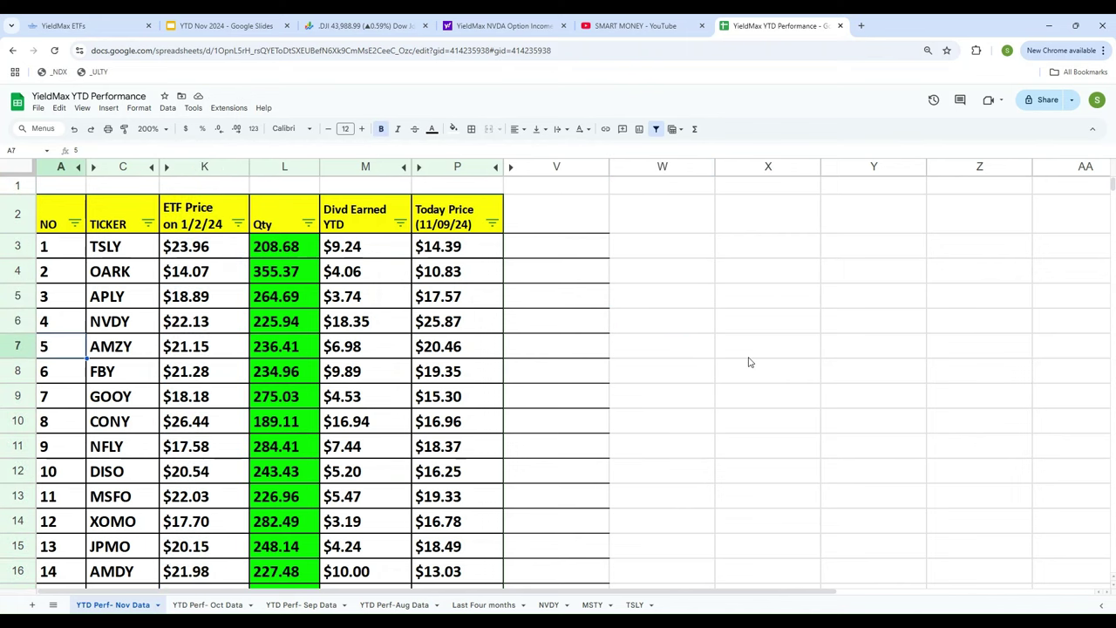
pyautogui.press('Up')
pyautogui.press('Up')
pyautogui.press('Up')
pyautogui.press('Up')
pyautogui.press('Up')
pyautogui.press('Up')
pyautogui.press('Up')
pyautogui.press('Up')
pyautogui.press('Up')
pyautogui.press('Up')
pyautogui.press('Up')
pyautogui.press('Up')
pyautogui.press('Up')
pyautogui.press('Up')
pyautogui.press('Up')
pyautogui.press('Up')
pyautogui.press('Up')
pyautogui.press('Up')
pyautogui.press('Up')
pyautogui.press('Up')
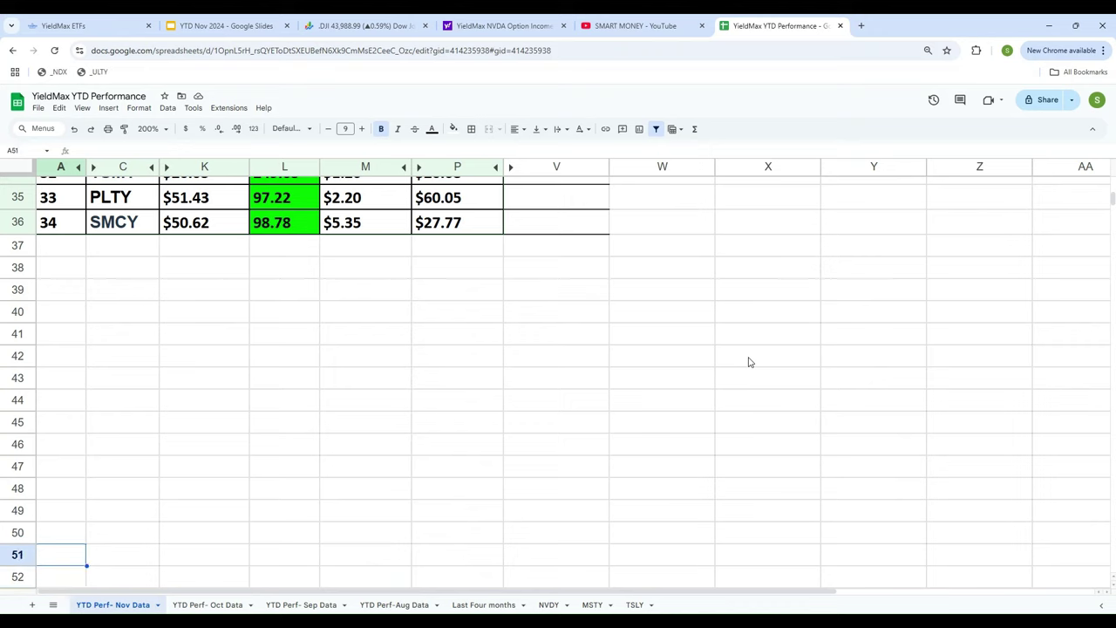
pyautogui.press('Up')
pyautogui.press('Up')
pyautogui.press('Up')
pyautogui.press('Up')
pyautogui.press('Up')
pyautogui.press('Up')
pyautogui.press('Up')
pyautogui.press('Up')
pyautogui.press('Up')
pyautogui.press('Up')
pyautogui.press('Up')
pyautogui.press('Up')
pyautogui.press('Up')
pyautogui.press('Up')
pyautogui.press('Up')
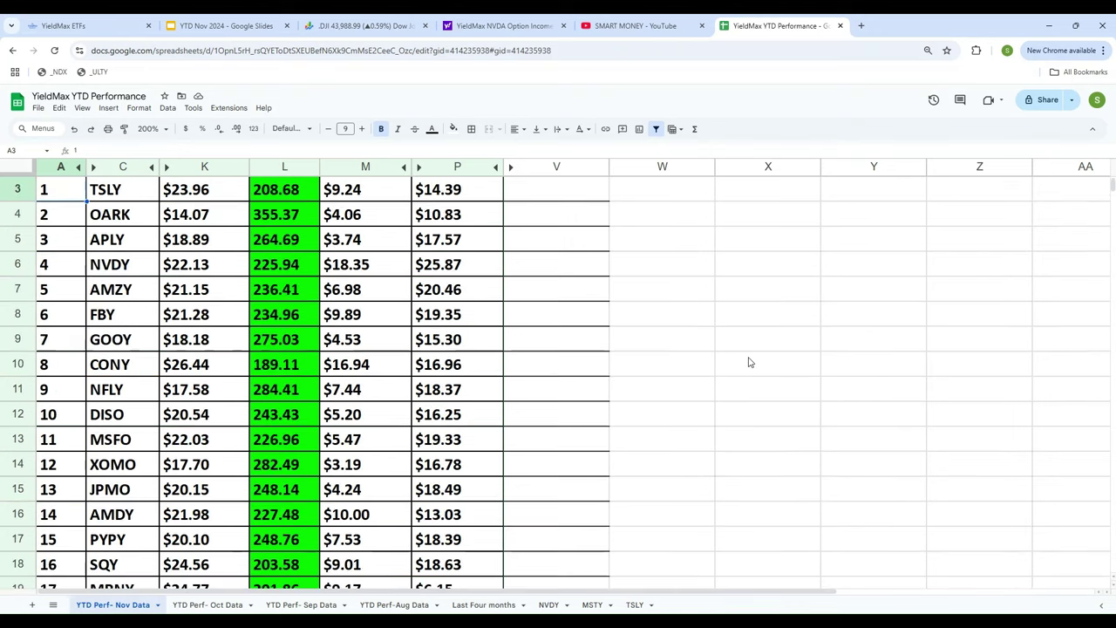
pyautogui.press('Up')
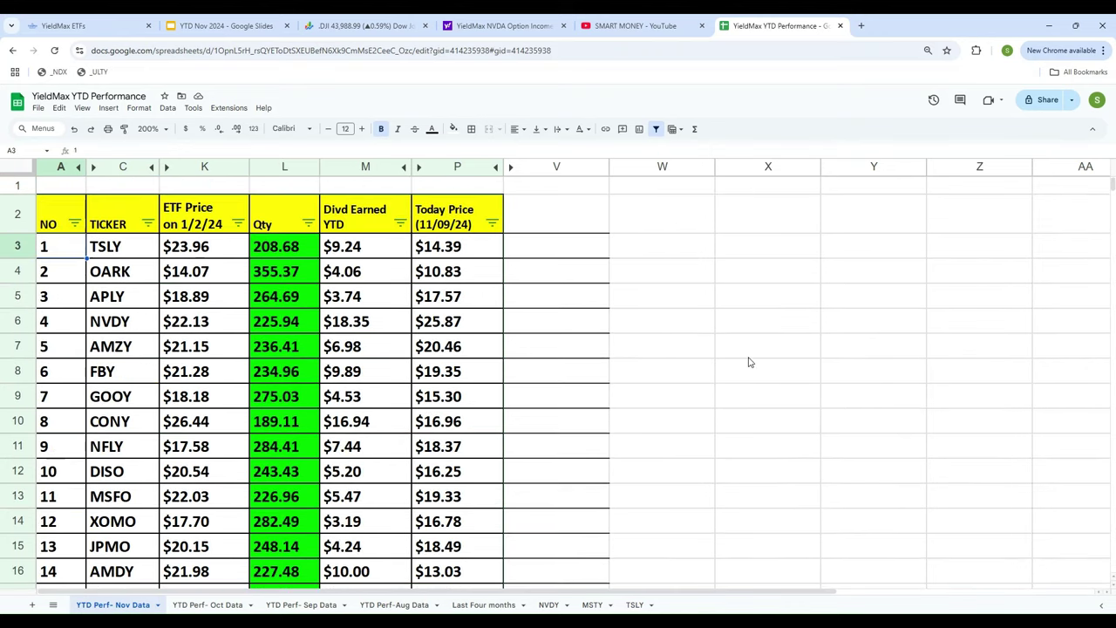
# Go across the TSLY row from its number to its Today Price value.
pyautogui.press('Right')
pyautogui.press('Right')
pyautogui.press('Right')
pyautogui.press('Right')
pyautogui.press('Right')
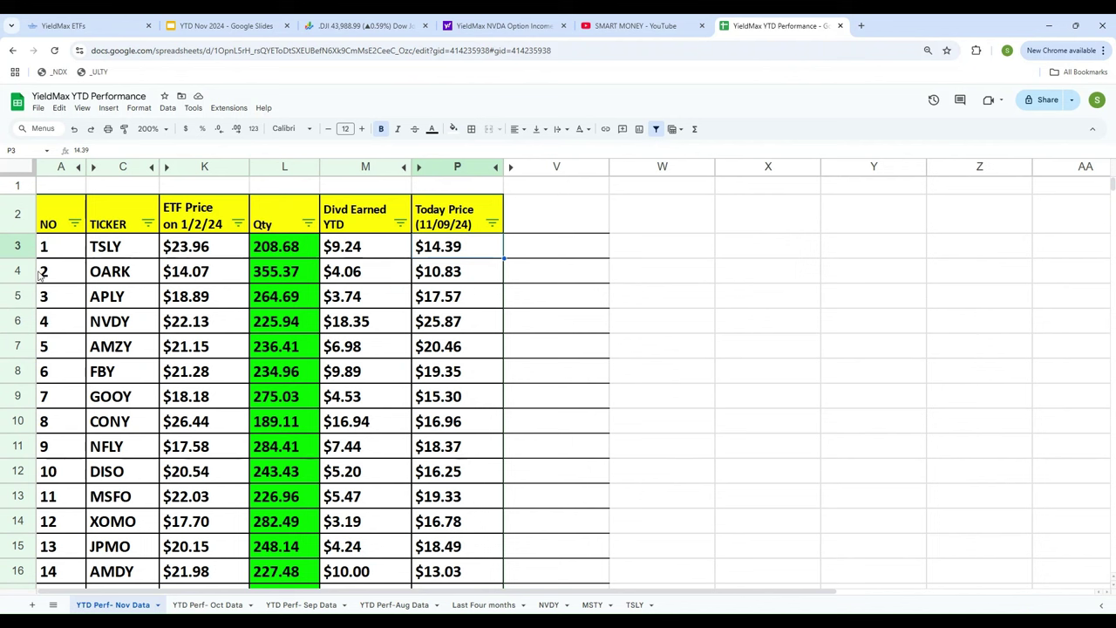
# Fill the NVDY row with yellow from its number through its Today Price, then deselect it.
pyautogui.moveTo(48, 322); pyautogui.dragTo(489, 324)
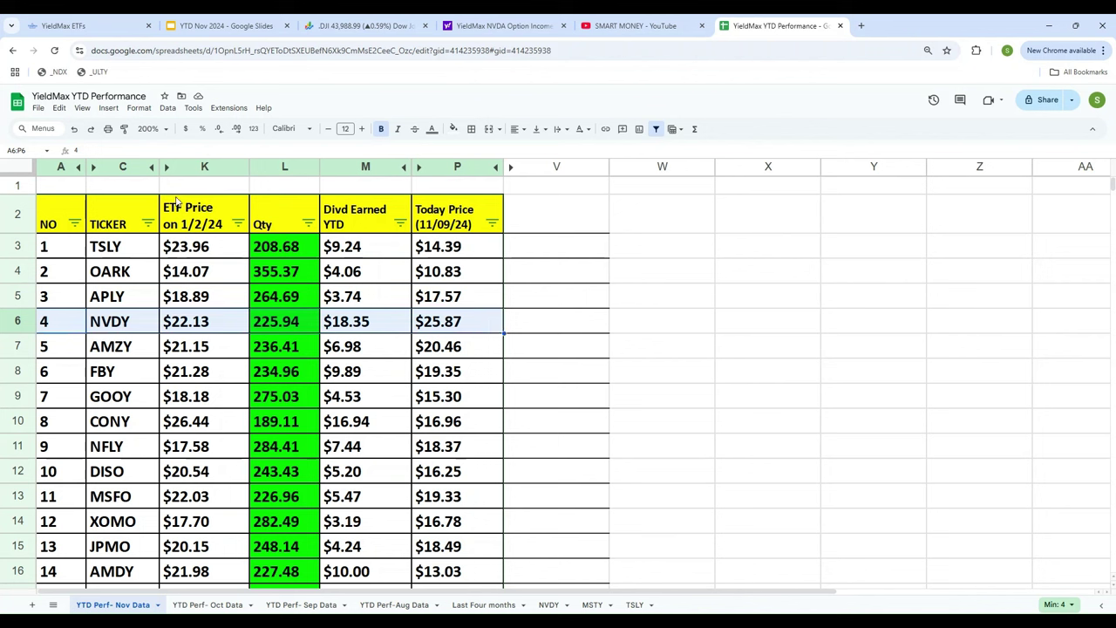
pyautogui.click(454, 129)
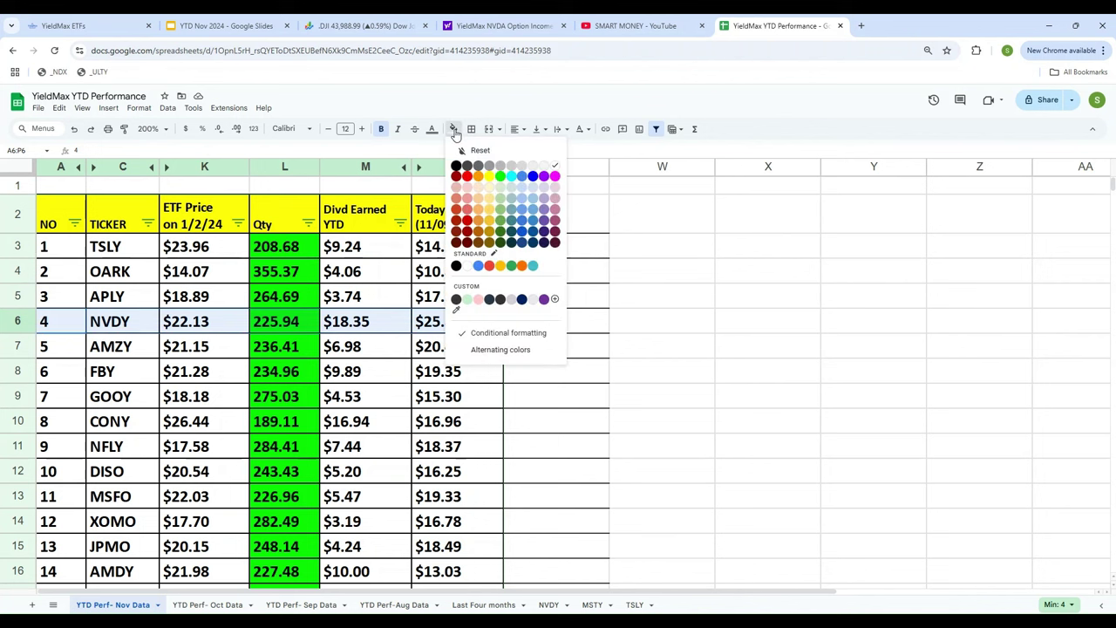
pyautogui.click(489, 176)
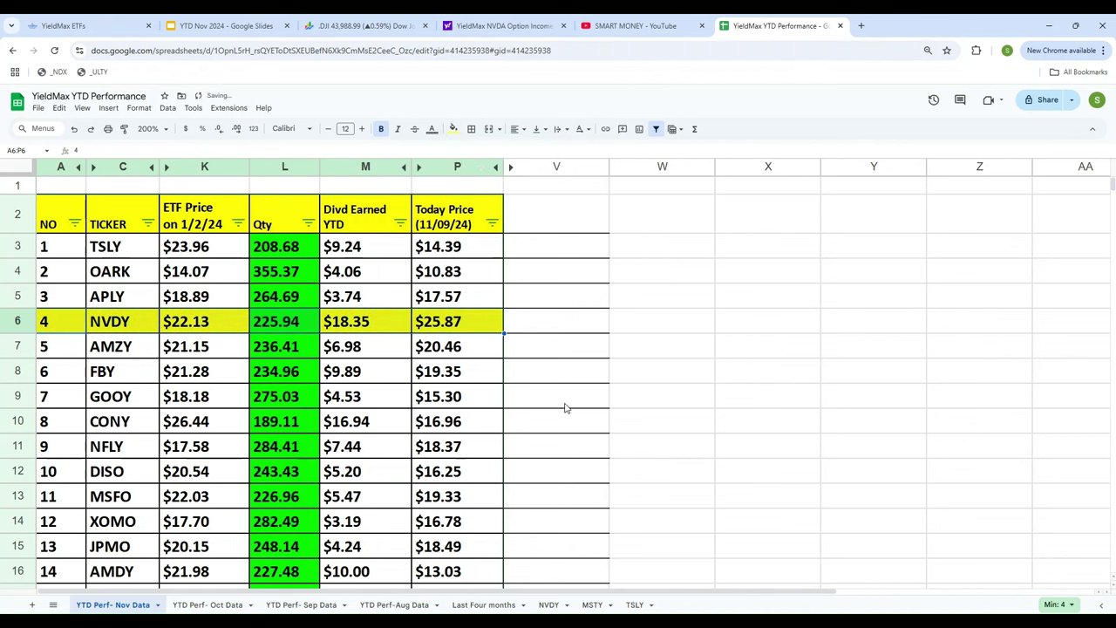
pyautogui.click(586, 419)
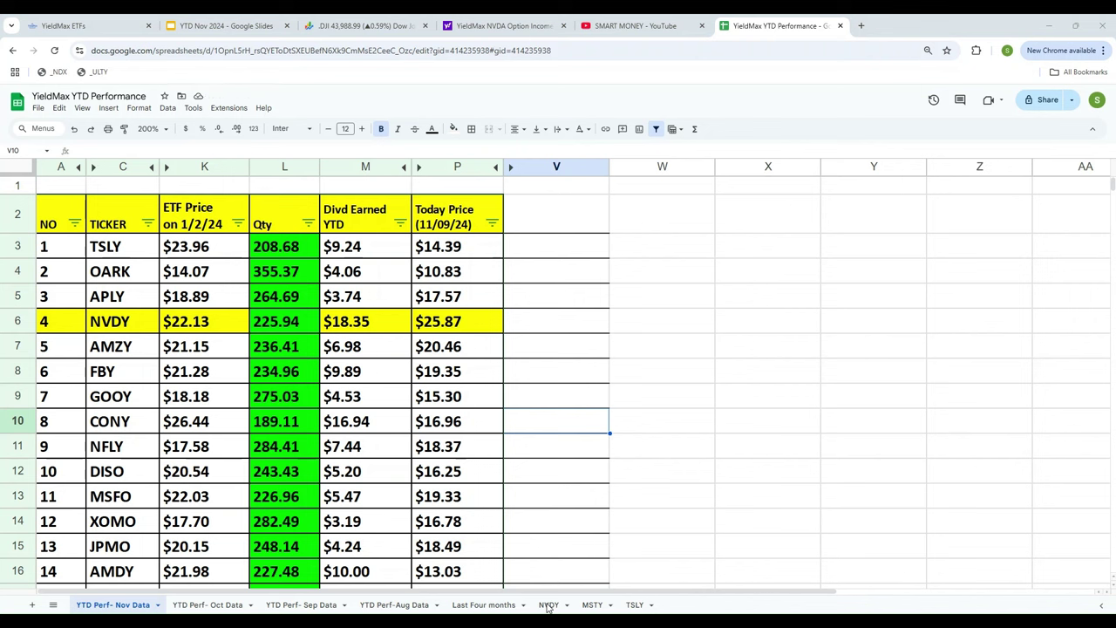
pyautogui.click(751, 448)
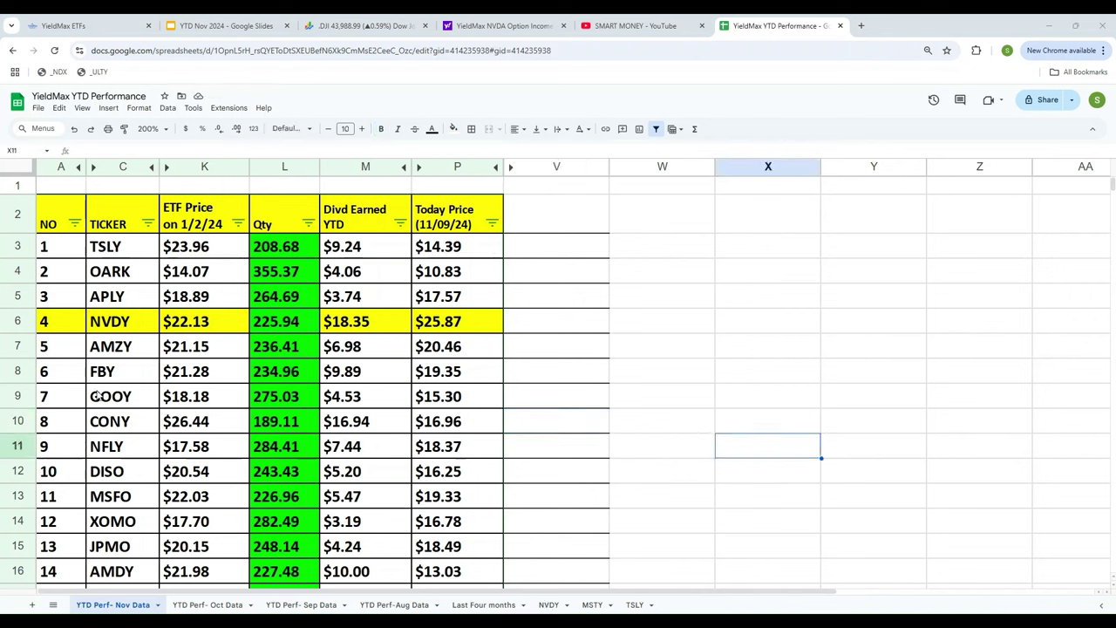
pyautogui.click(128, 296)
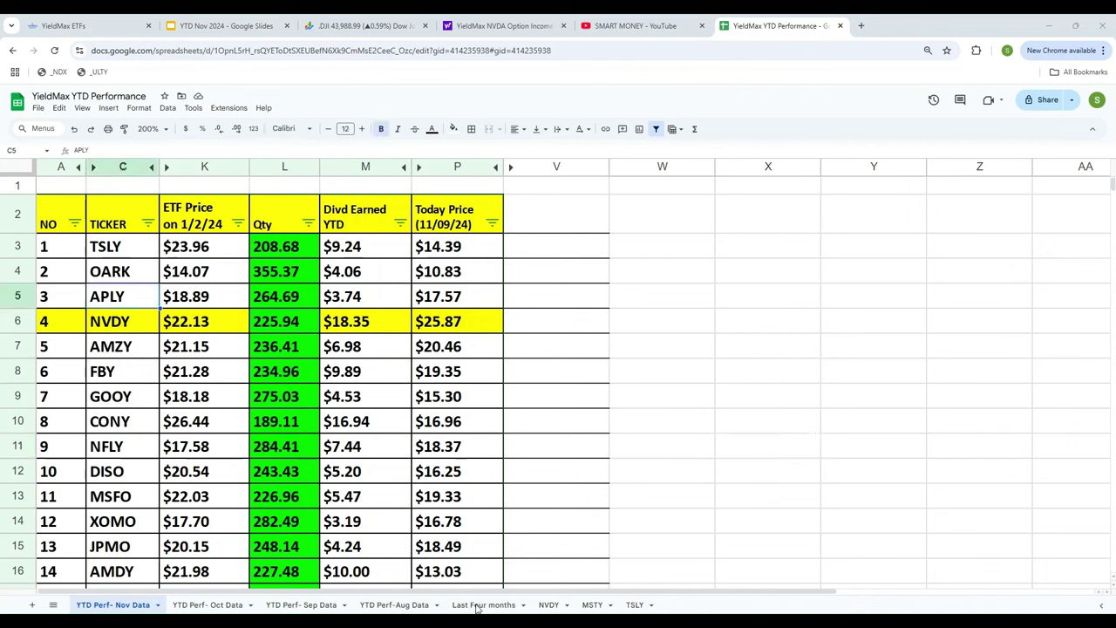
pyautogui.click(188, 604)
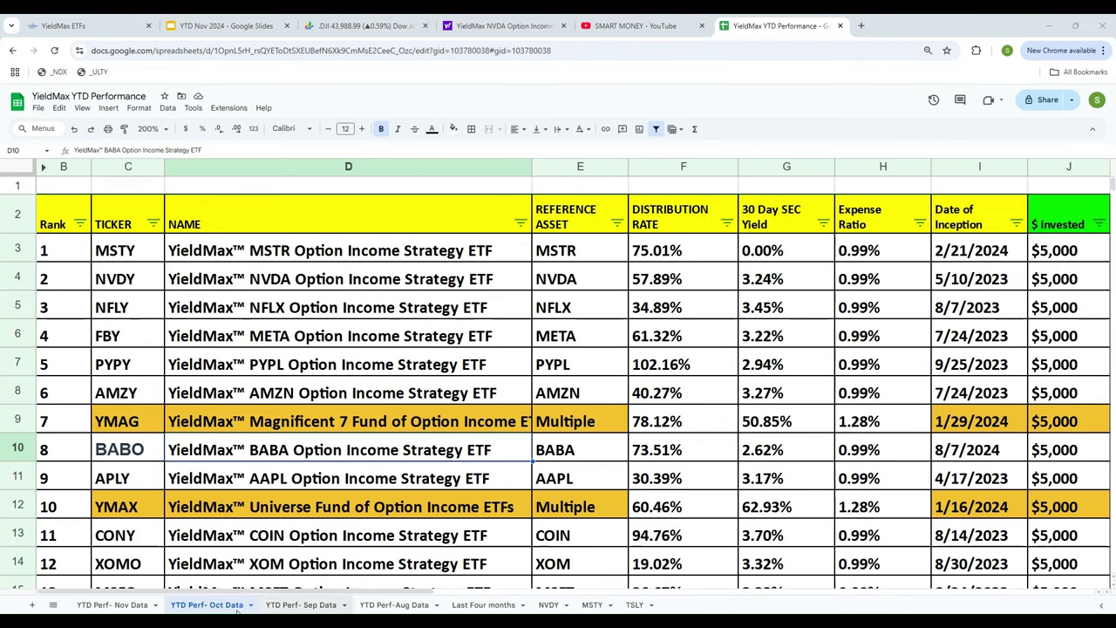
pyautogui.click(103, 607)
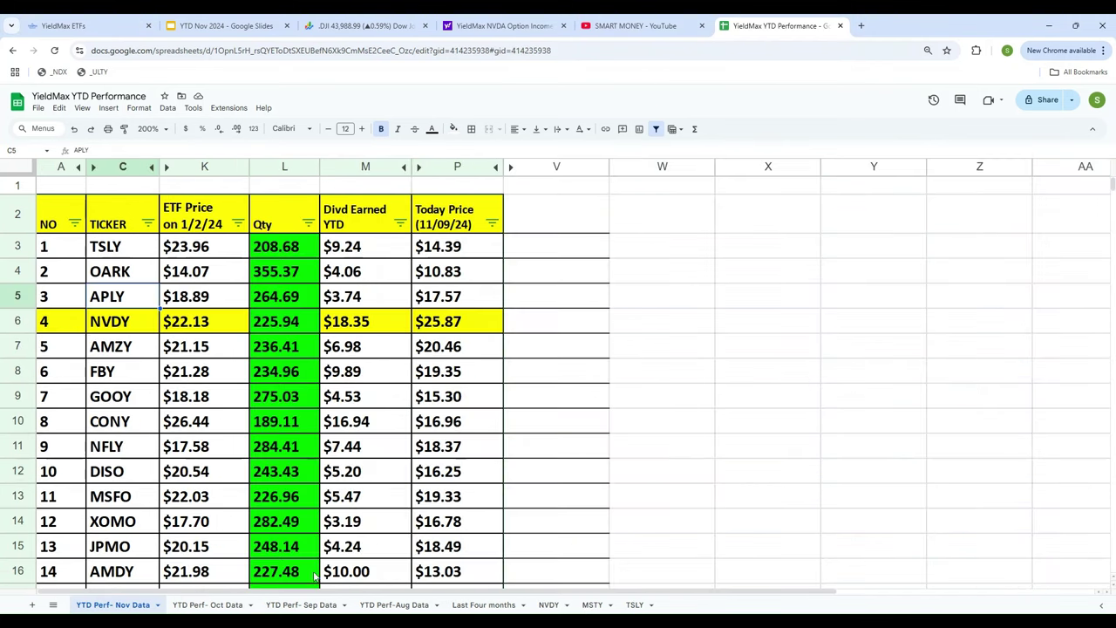
pyautogui.click(268, 423)
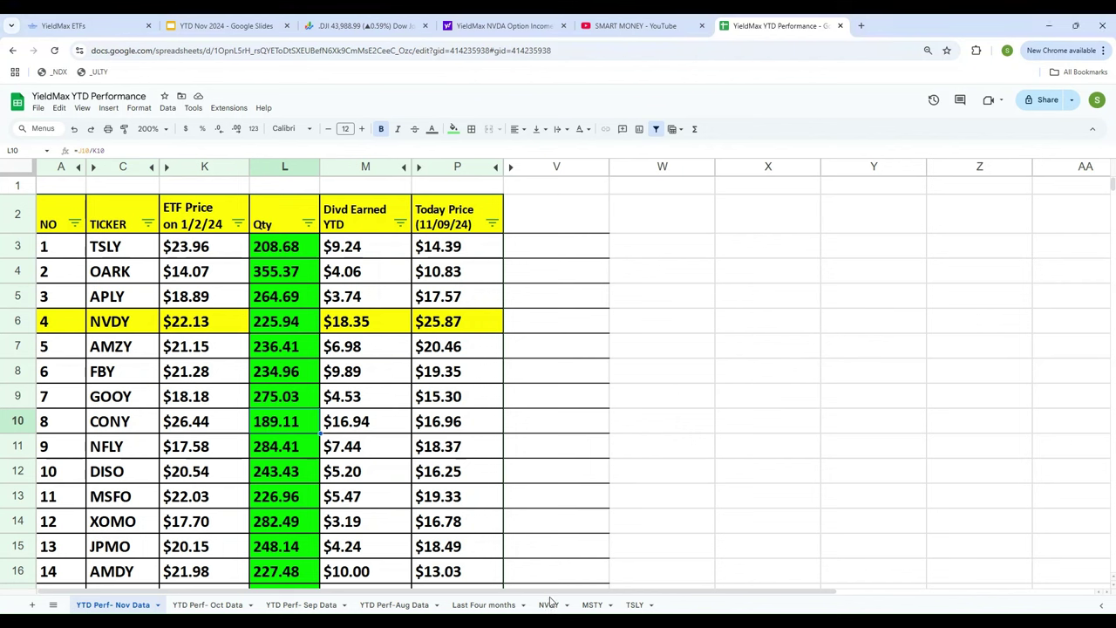
pyautogui.click(145, 375)
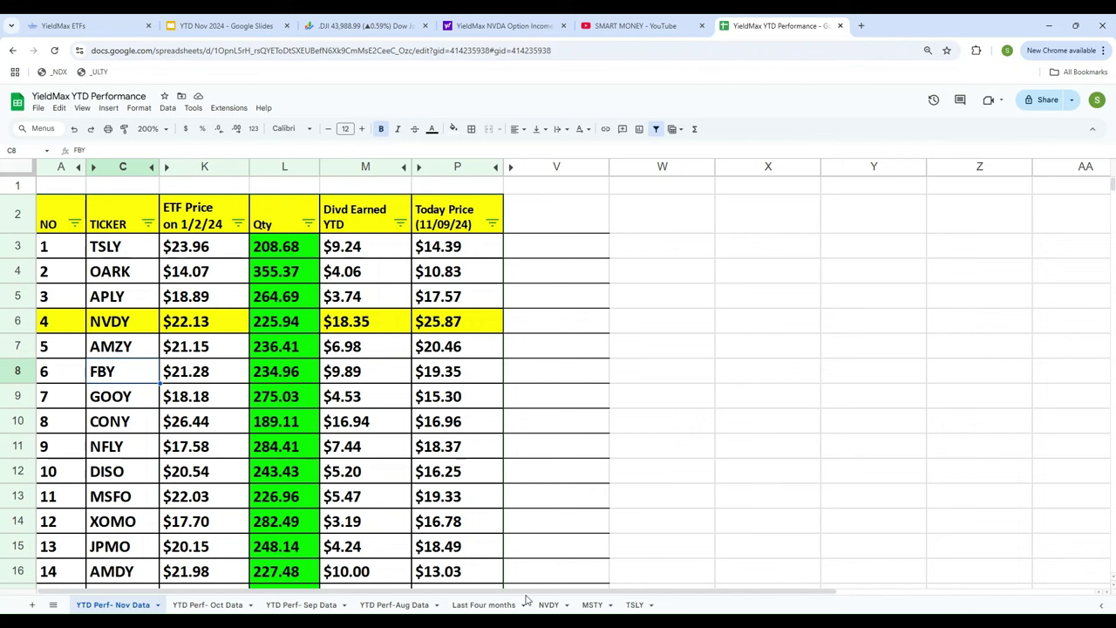
pyautogui.rightClick(511, 416)
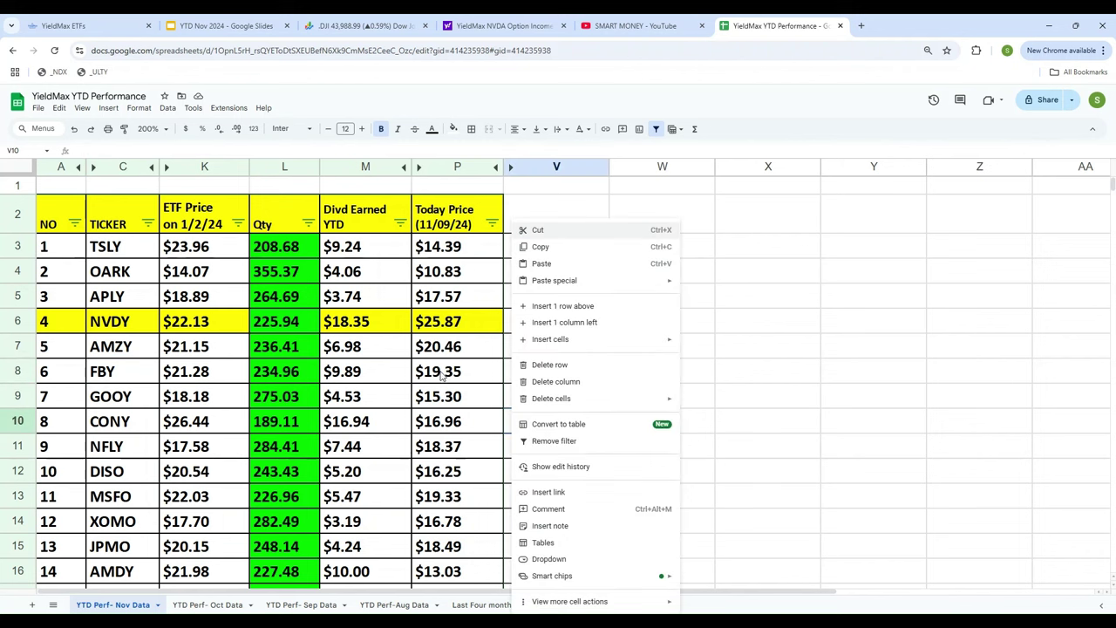
pyautogui.rightClick(439, 377)
pyautogui.press('Escape')
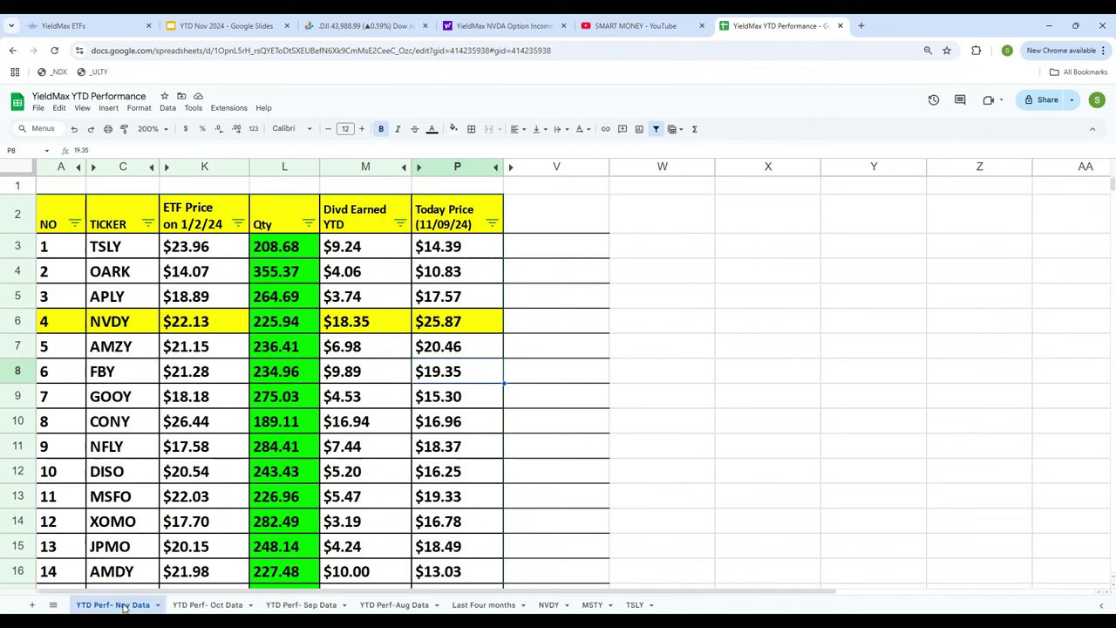
pyautogui.click(100, 375)
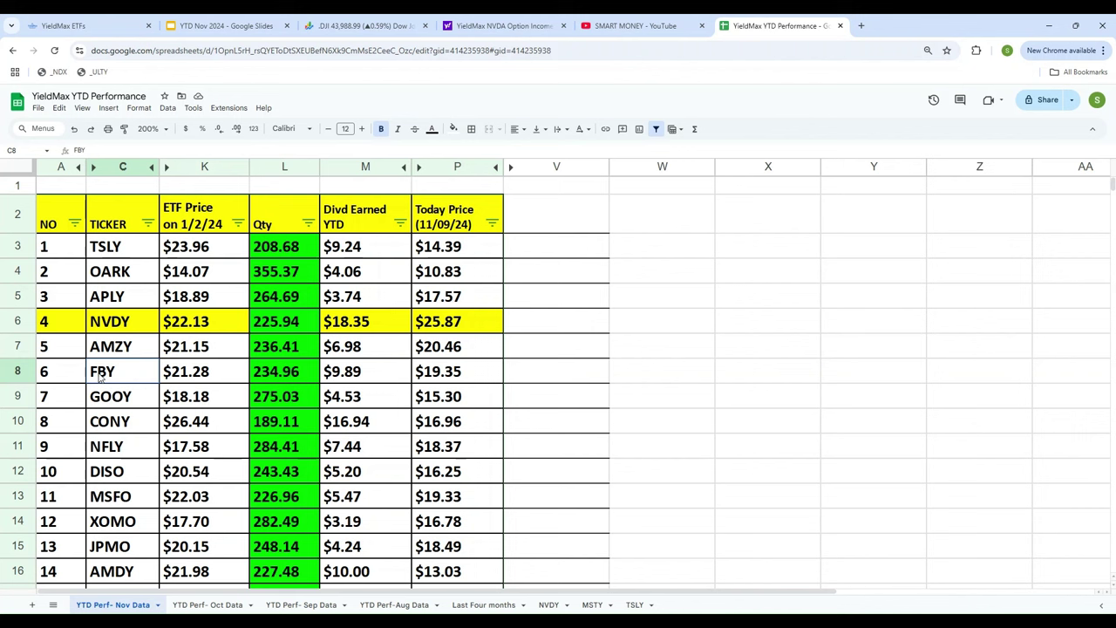
pyautogui.click(83, 271)
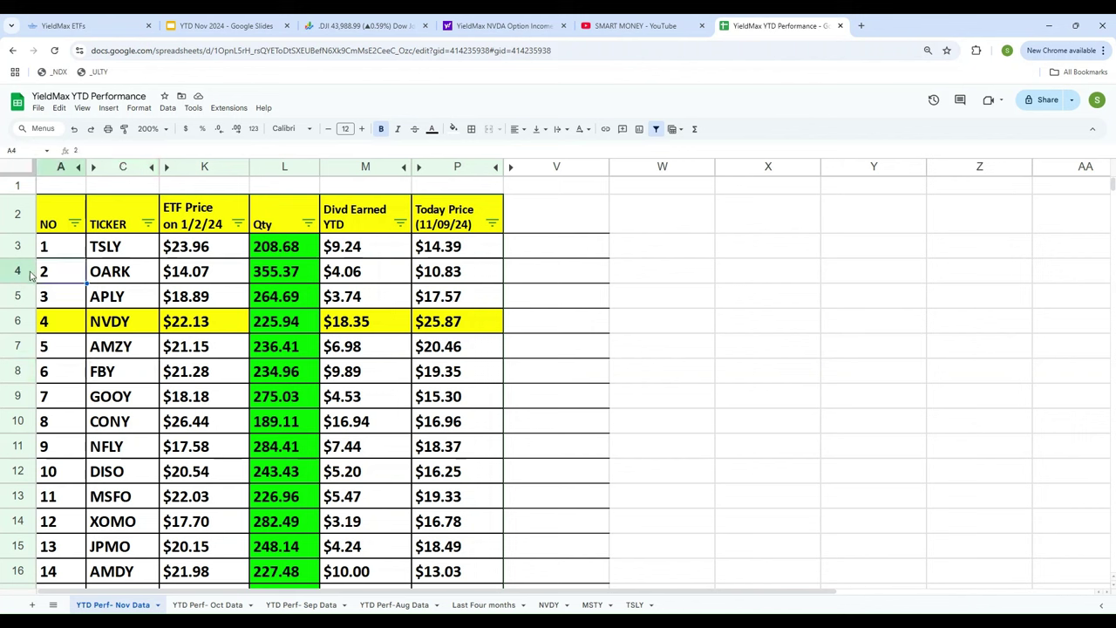
pyautogui.rightClick(693, 448)
pyautogui.click(647, 522)
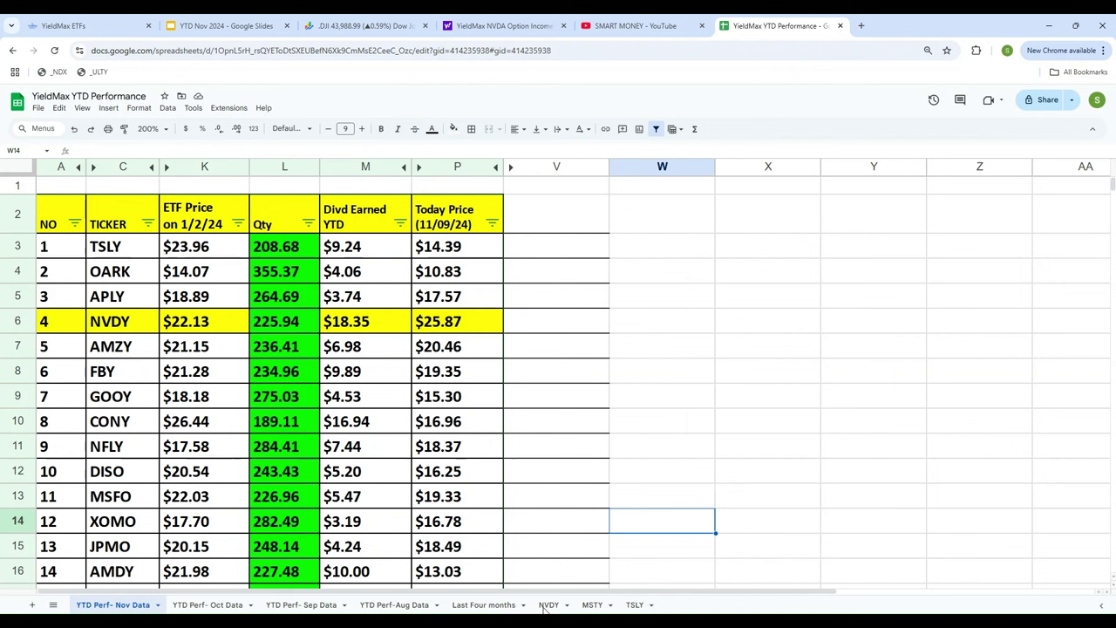
# Check the NVDY row's number and Today Price, ending on its ticker cell.
pyautogui.click(72, 326)
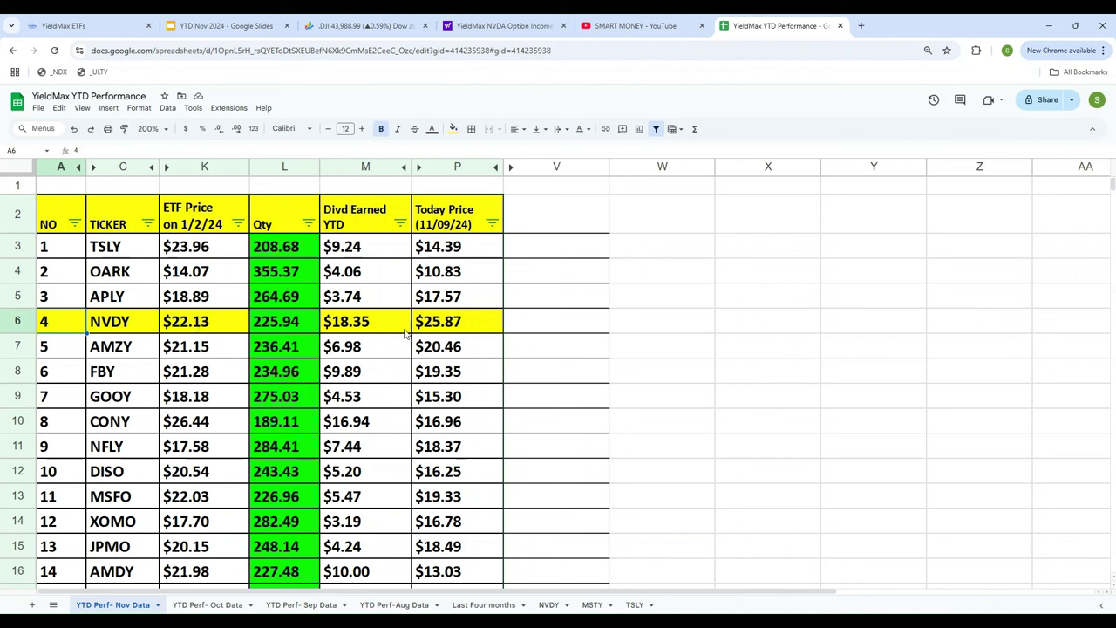
pyautogui.click(461, 325)
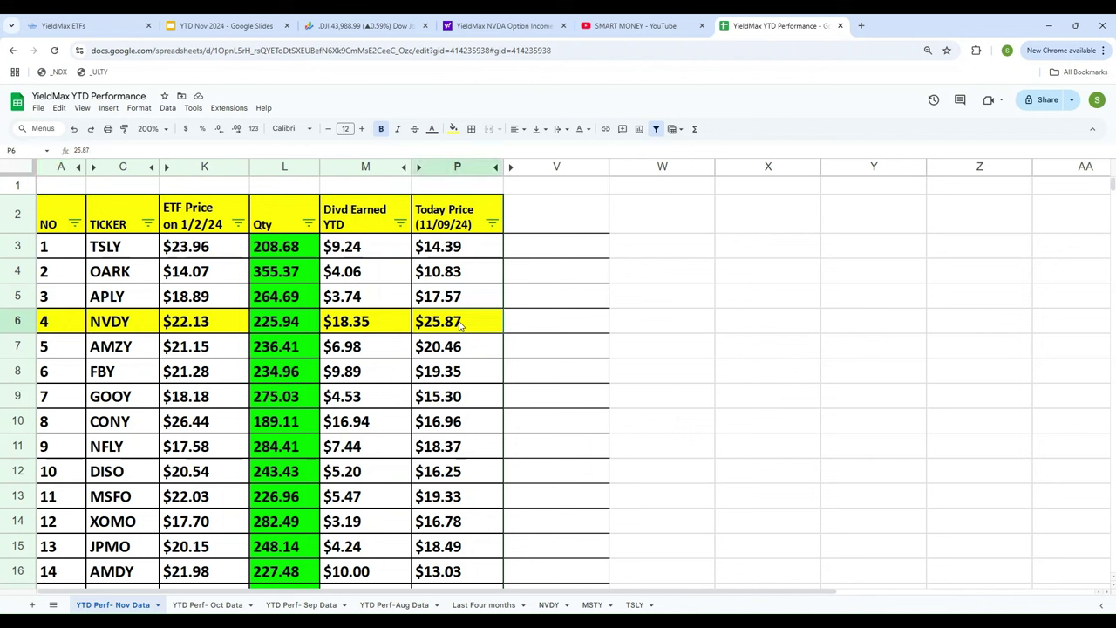
pyautogui.click(113, 325)
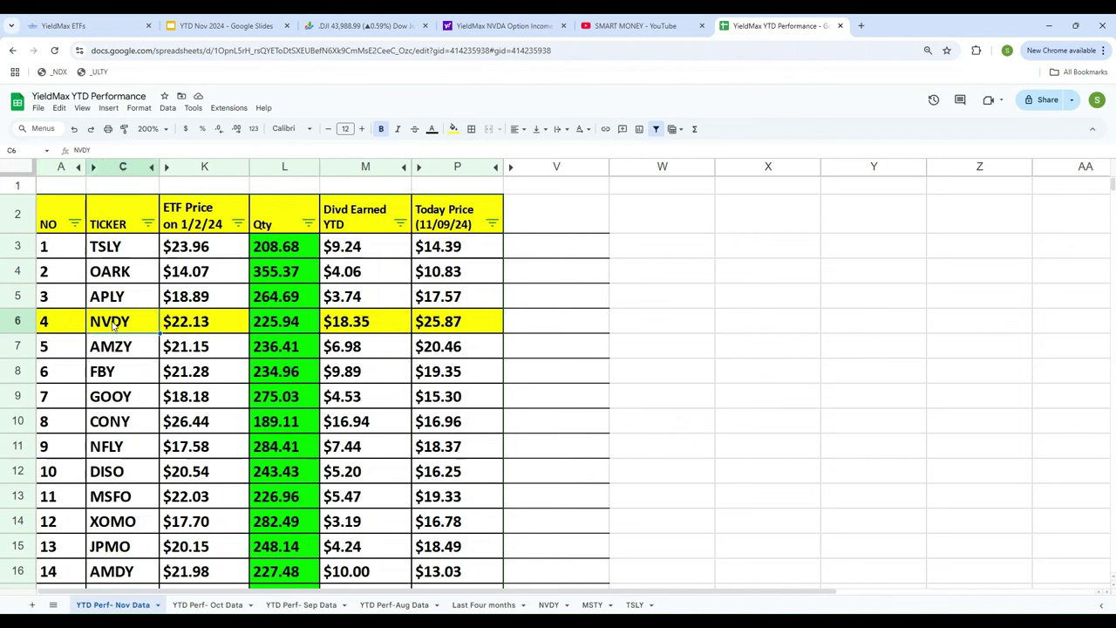
# Switch to Yahoo Finance and look up NVDY's Jan 2, 2024 price in its historical data.
pyautogui.click(489, 26)
pyautogui.scroll(10, 1010, 476)
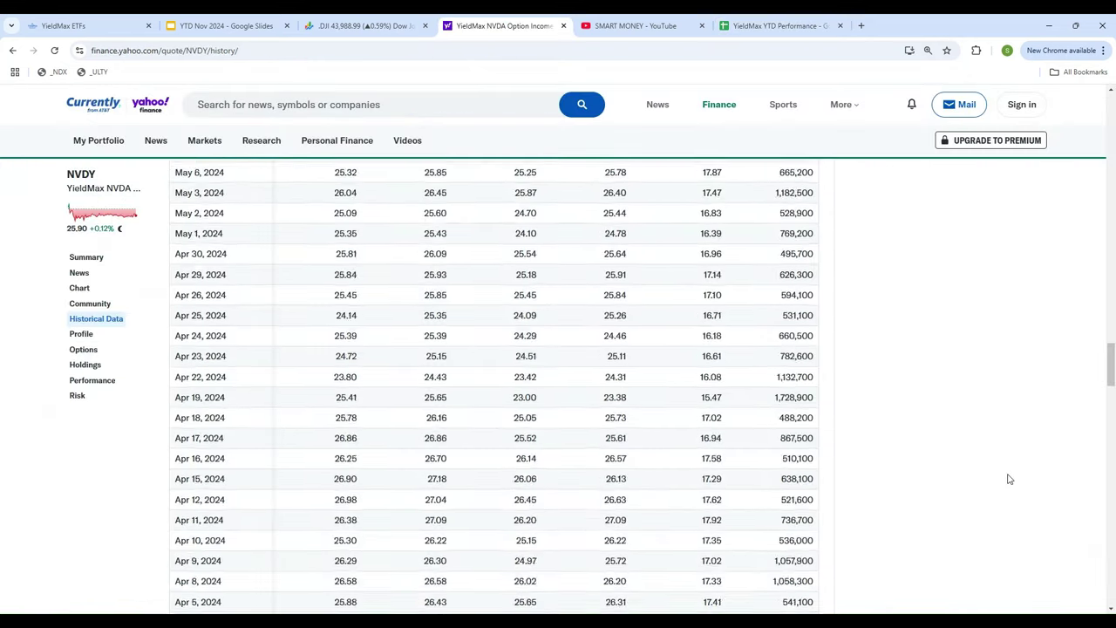
pyautogui.scroll(15, 1009, 479)
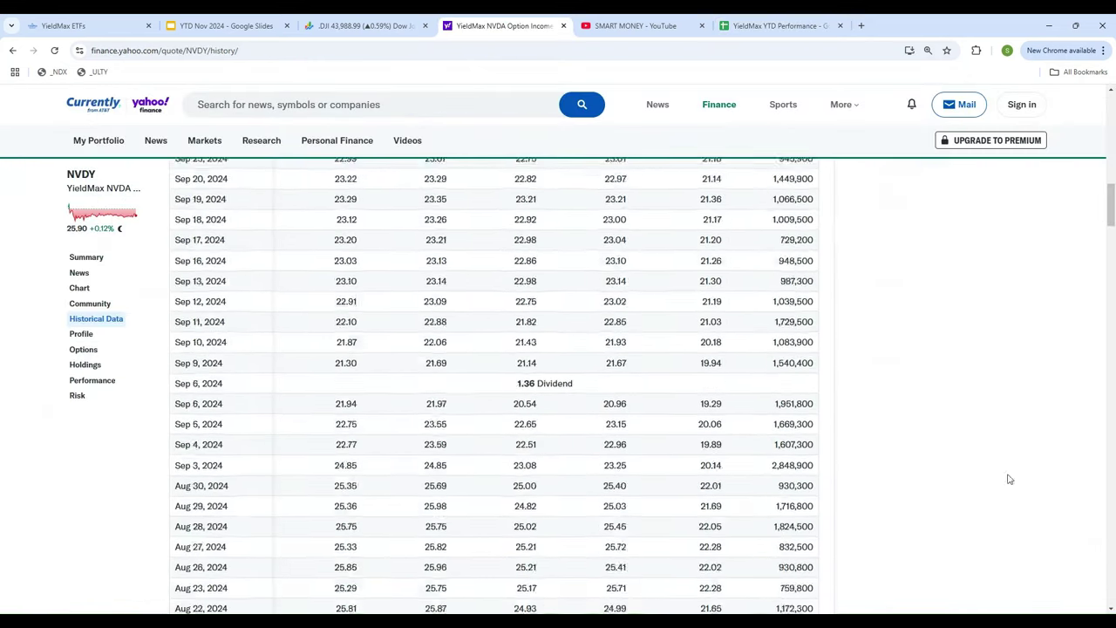
pyautogui.scroll(15, 389, 369)
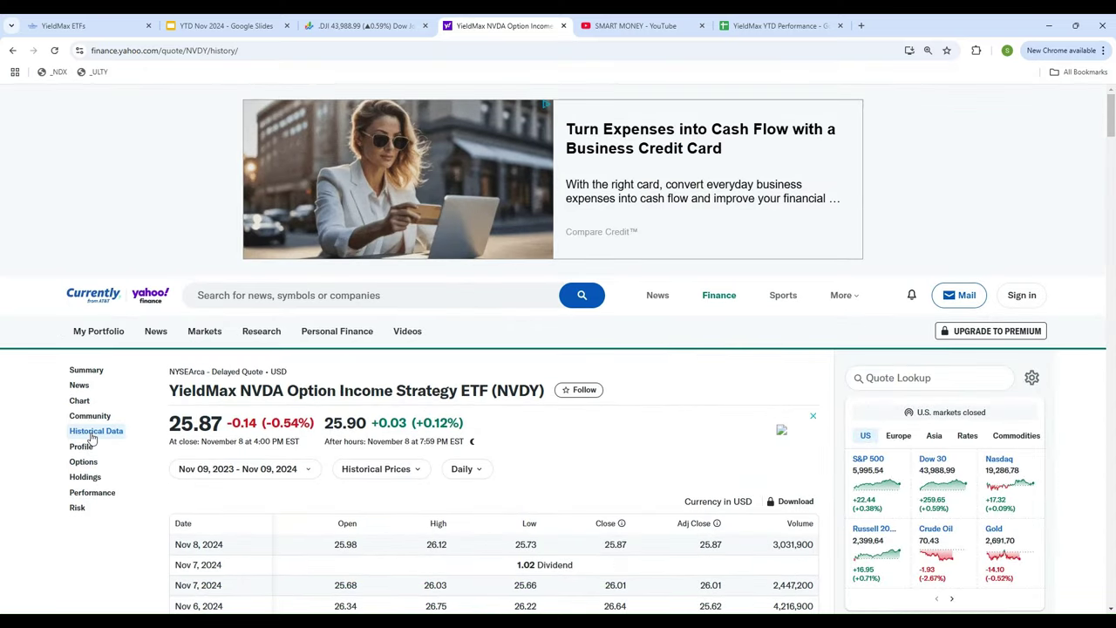
pyautogui.click(92, 431)
pyautogui.scroll(-2, 92, 541)
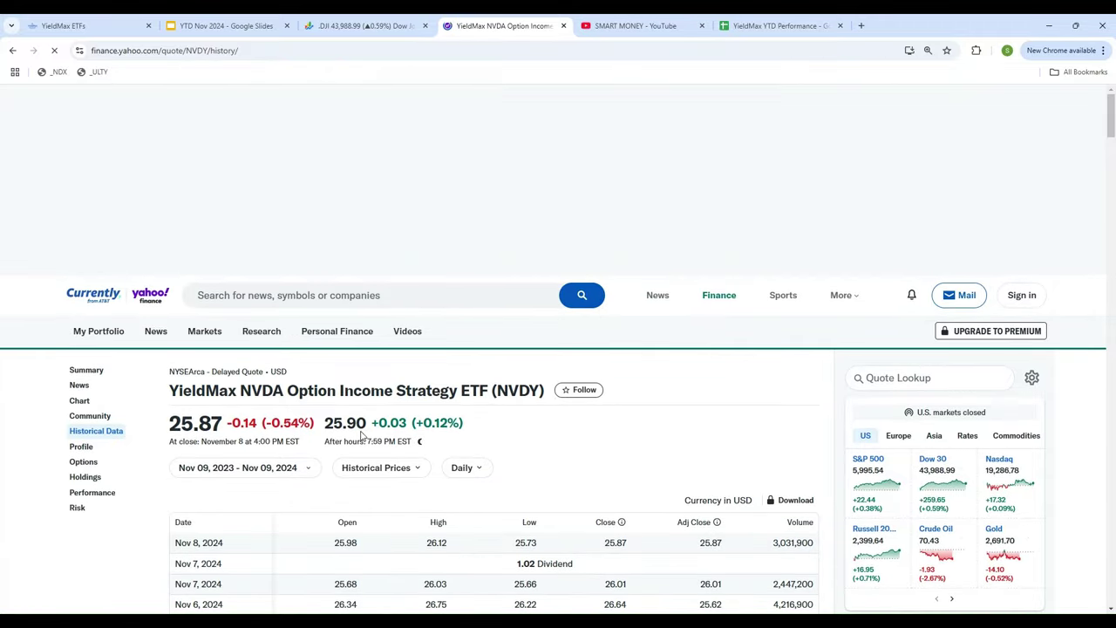
pyautogui.scroll(-15, 210, 502)
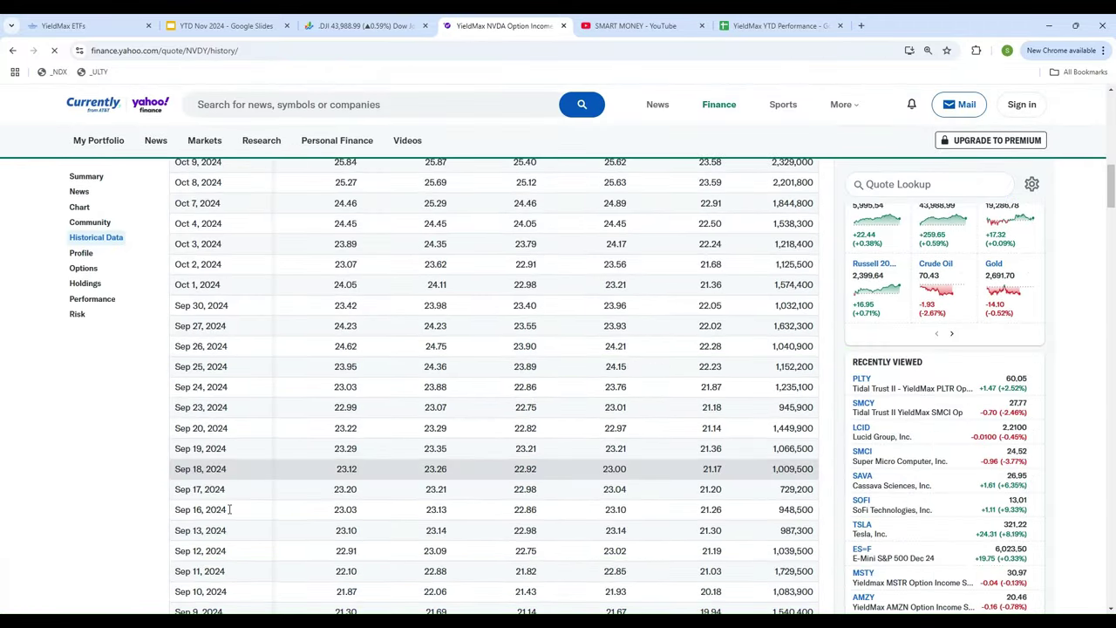
pyautogui.scroll(9, 231, 515)
pyautogui.scroll(-6, 234, 519)
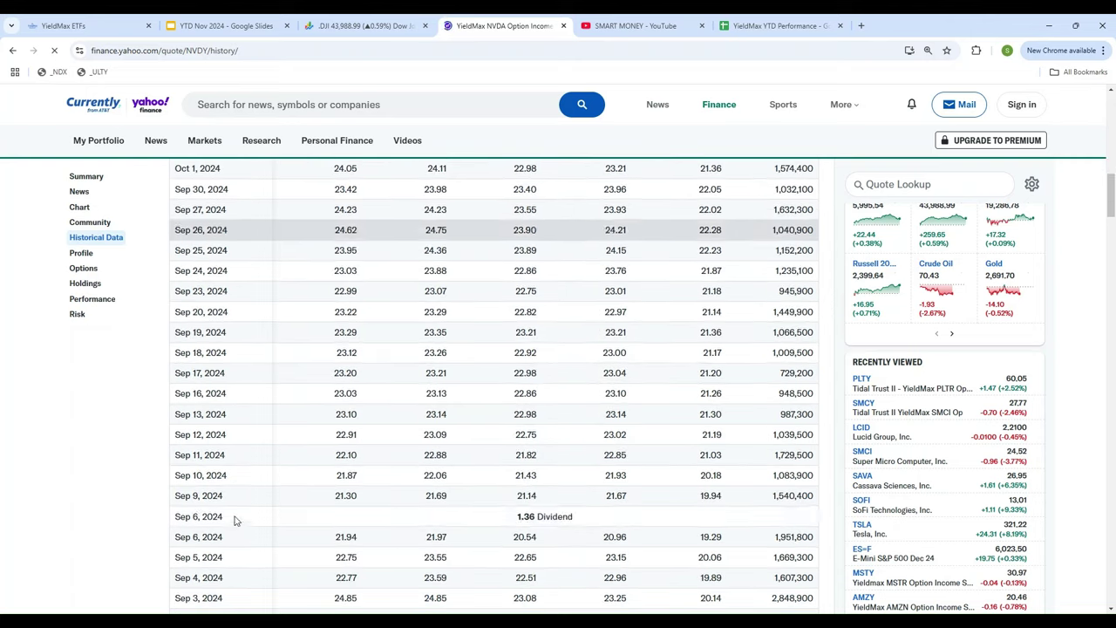
pyautogui.scroll(-20, 236, 516)
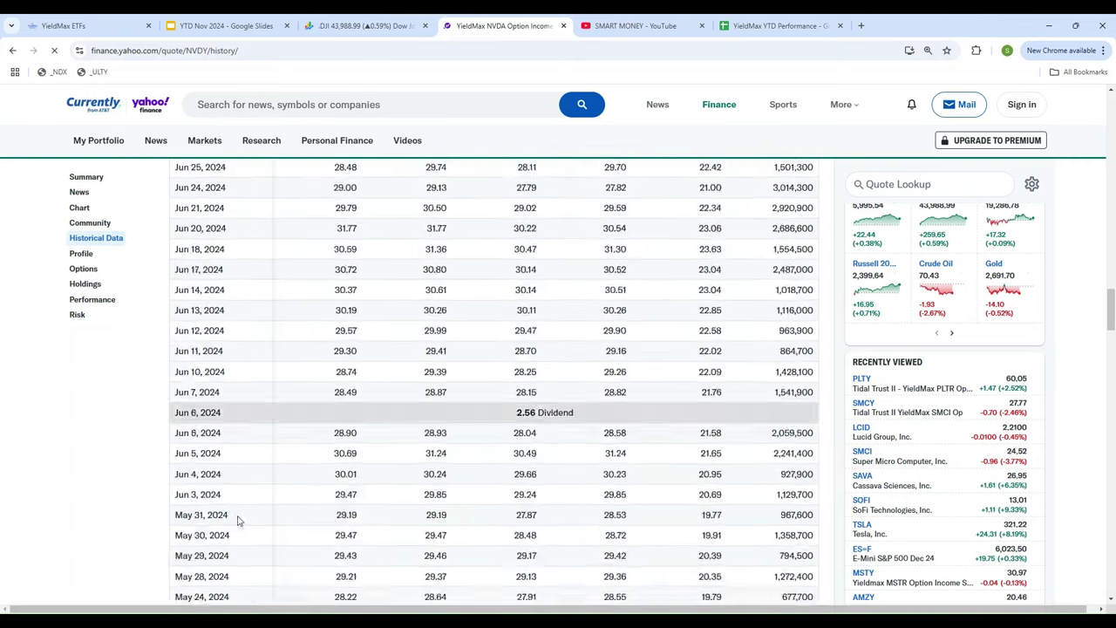
pyautogui.scroll(-15, 245, 513)
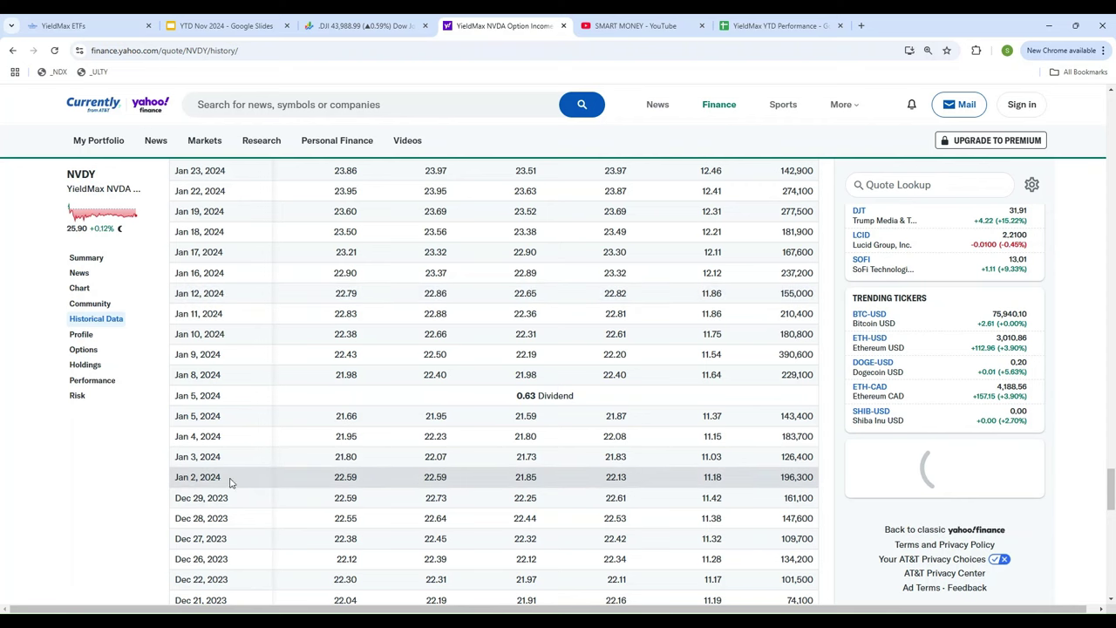
# Return to the YieldMax YTD Performance sheet and enter 22.13 as NVDY's ETF price on 1/2/24.
pyautogui.click(746, 26)
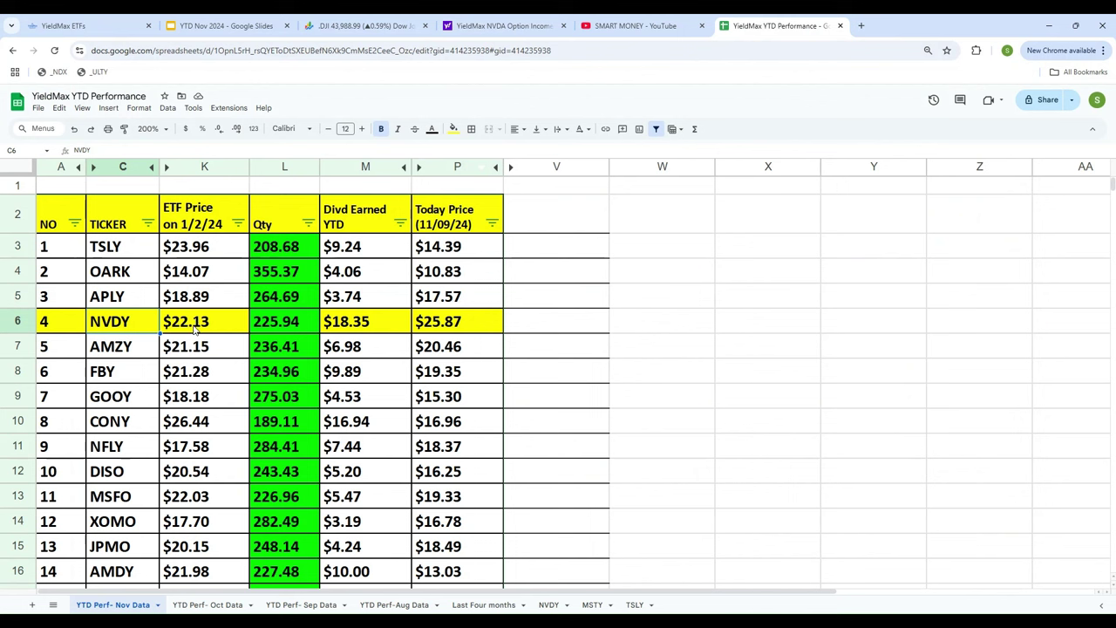
pyautogui.press('Right')
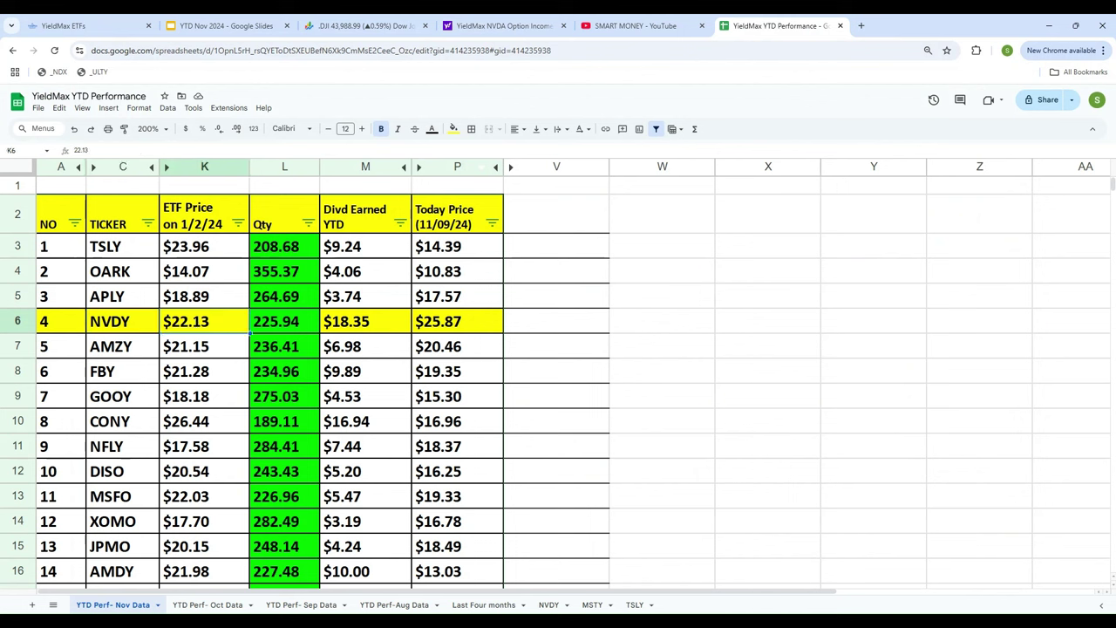
pyautogui.write('22.13')
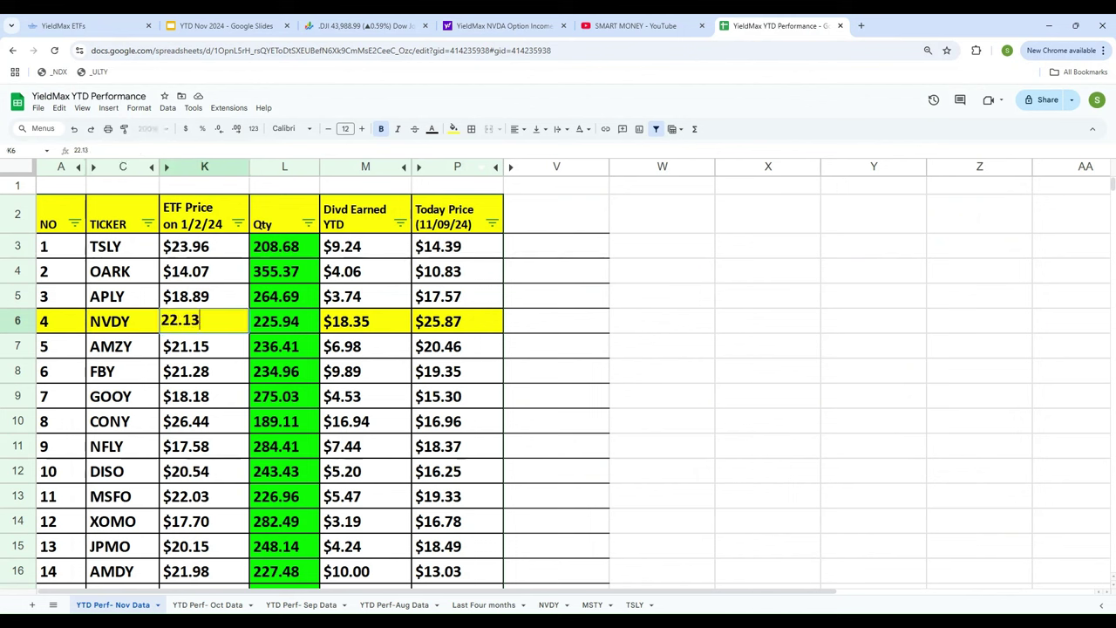
pyautogui.press('Tab')
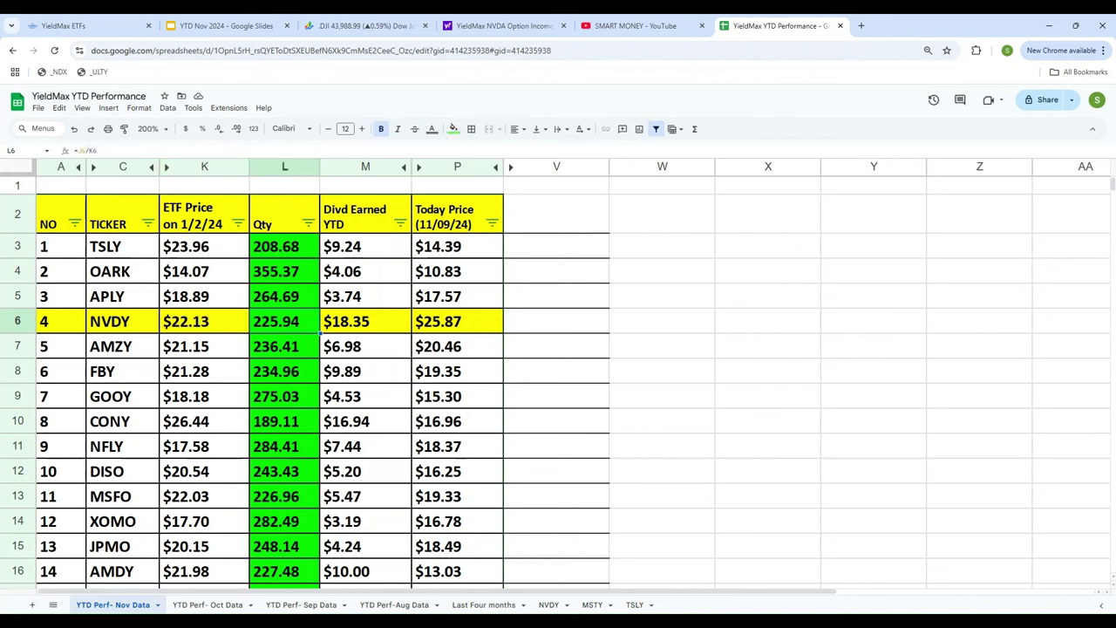
# Calculate NVDY's quantity with the formula =5000/22.13.
pyautogui.write('=')
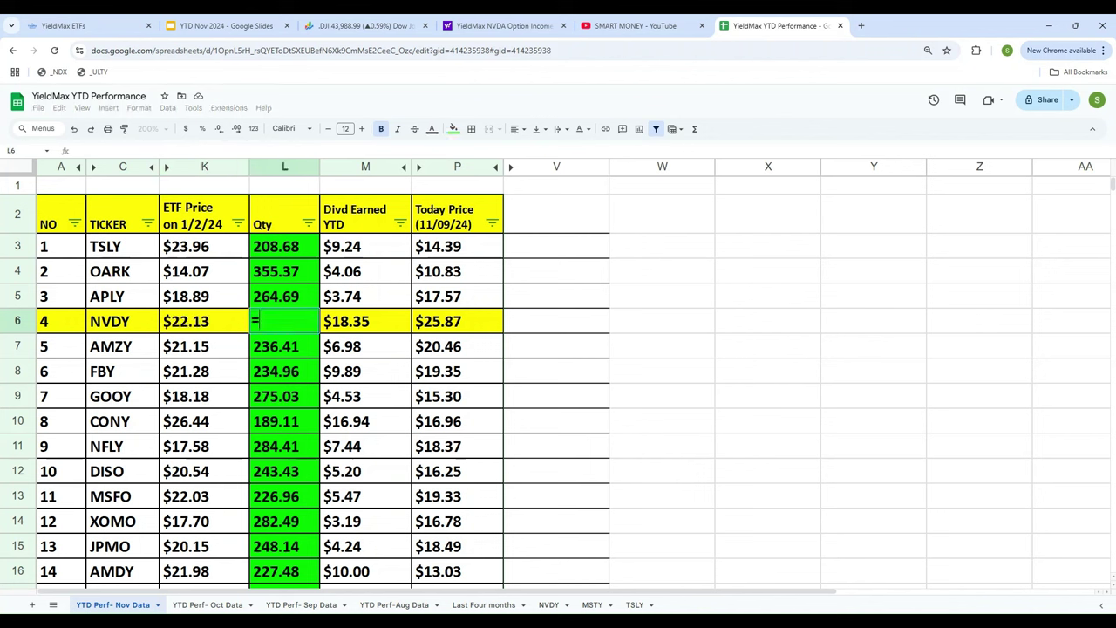
pyautogui.write('5000')
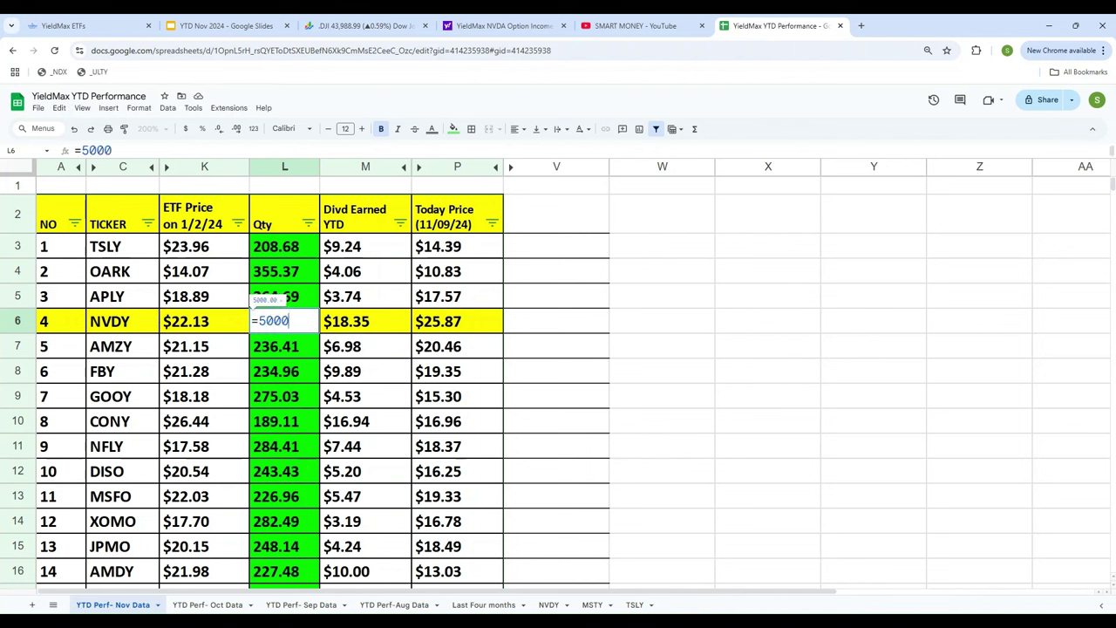
pyautogui.write('/')
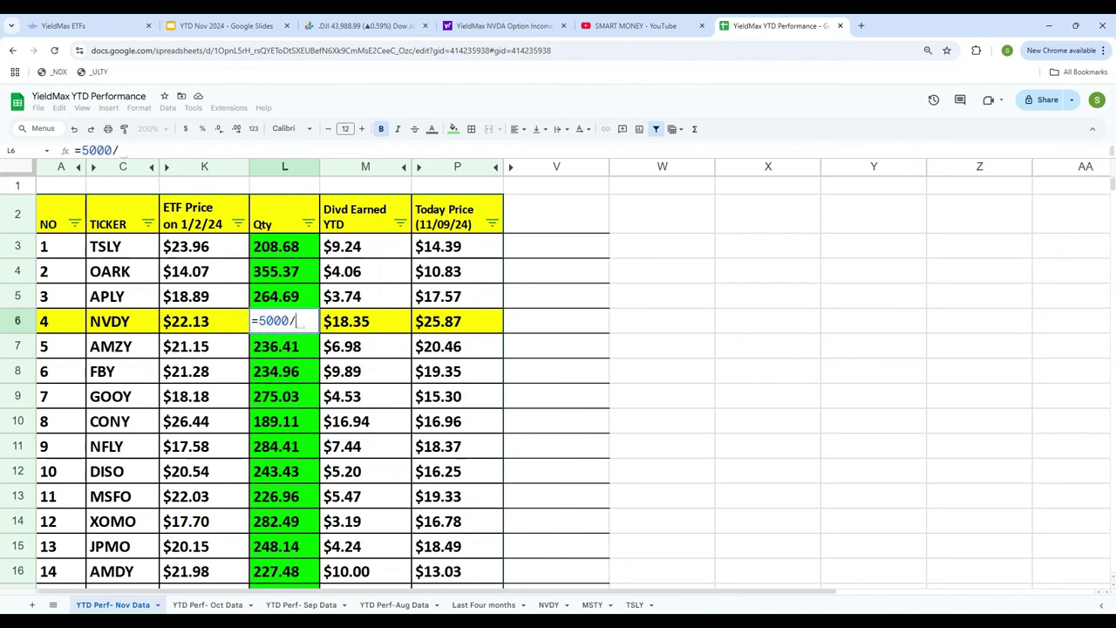
pyautogui.write('22.13')
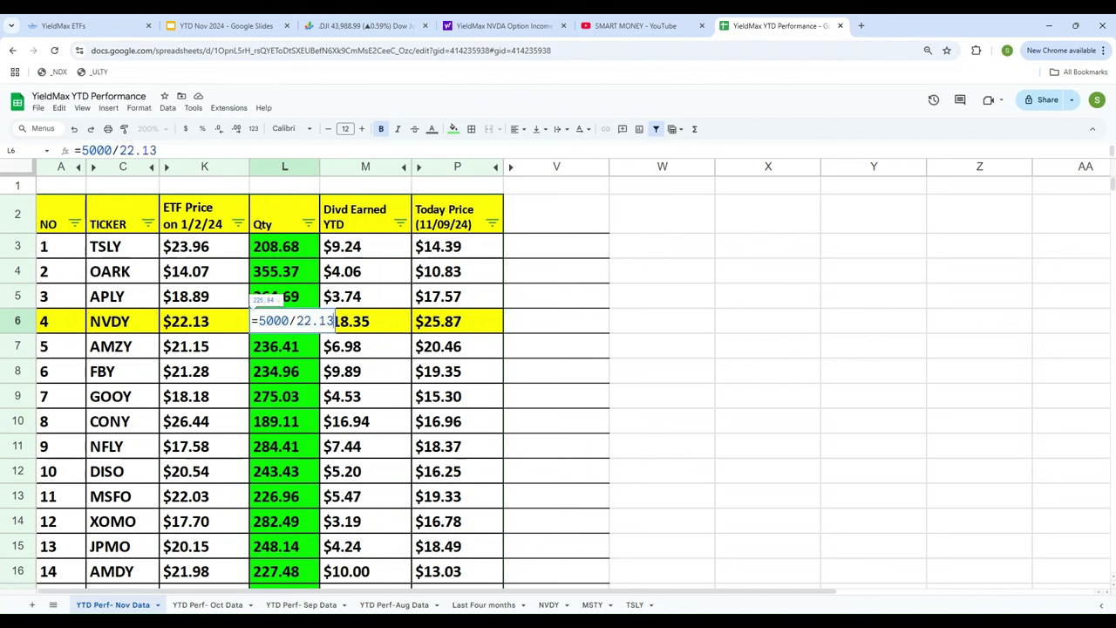
pyautogui.press('Return')
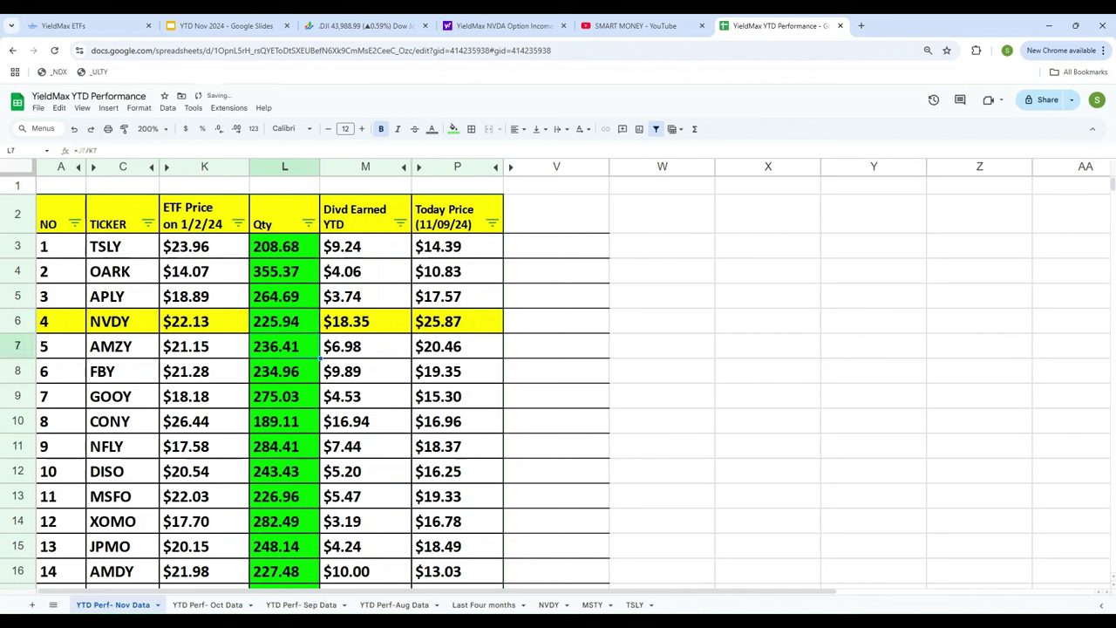
# Check NVDY's quantity and ticker cells, and clear its Divd Earned YTD value.
pyautogui.click(285, 321)
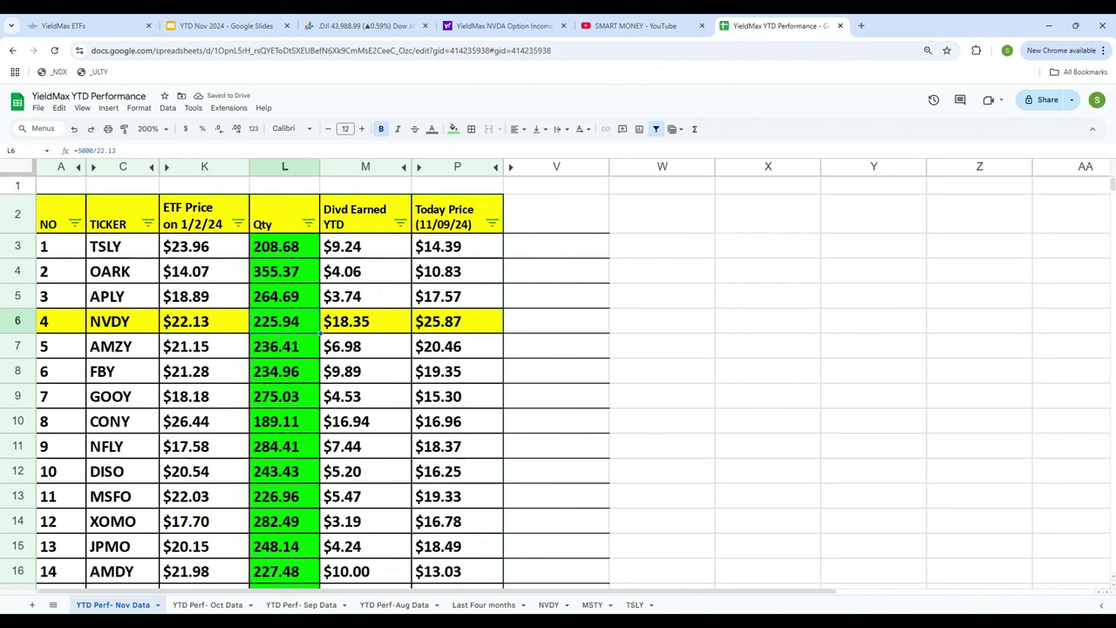
pyautogui.press('Left')
pyautogui.press('Left')
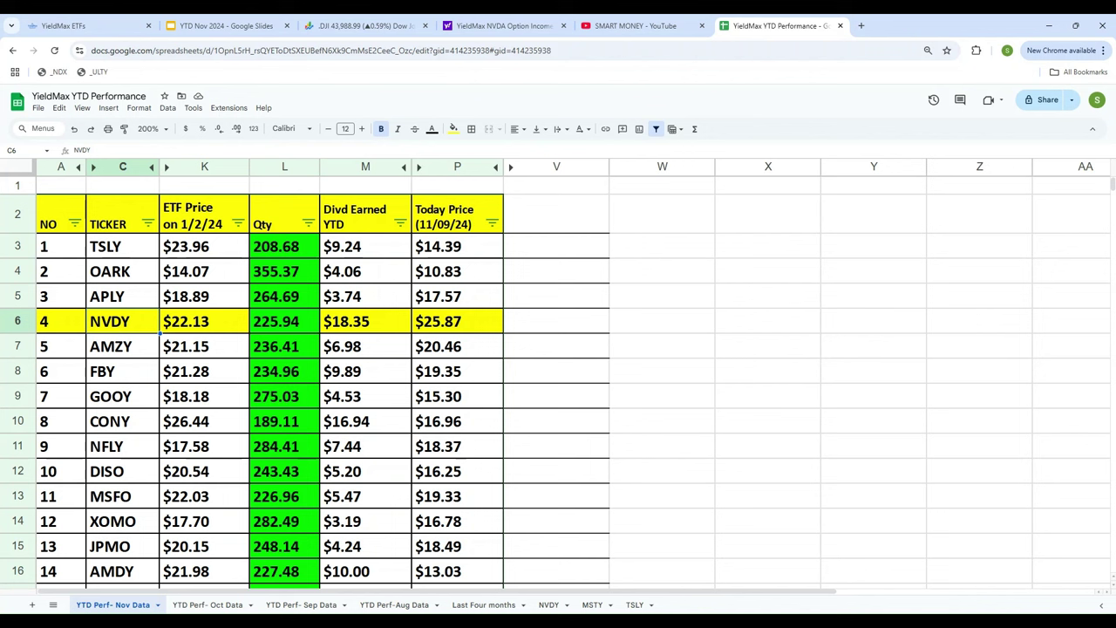
pyautogui.click(284, 321)
pyautogui.click(365, 321)
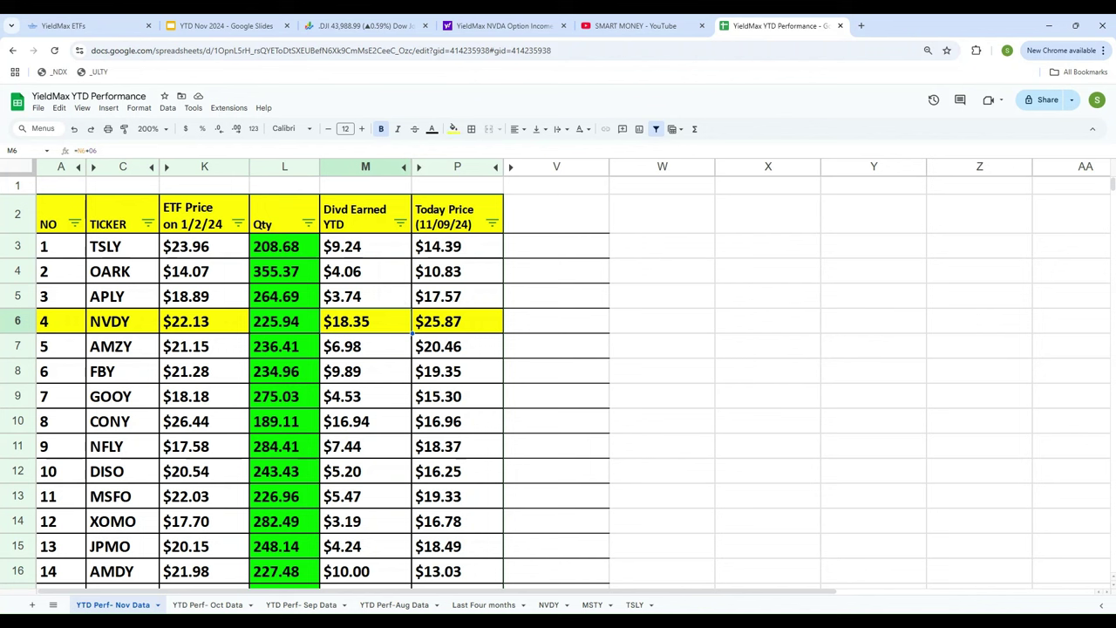
pyautogui.press('Delete')
pyautogui.press('Right')
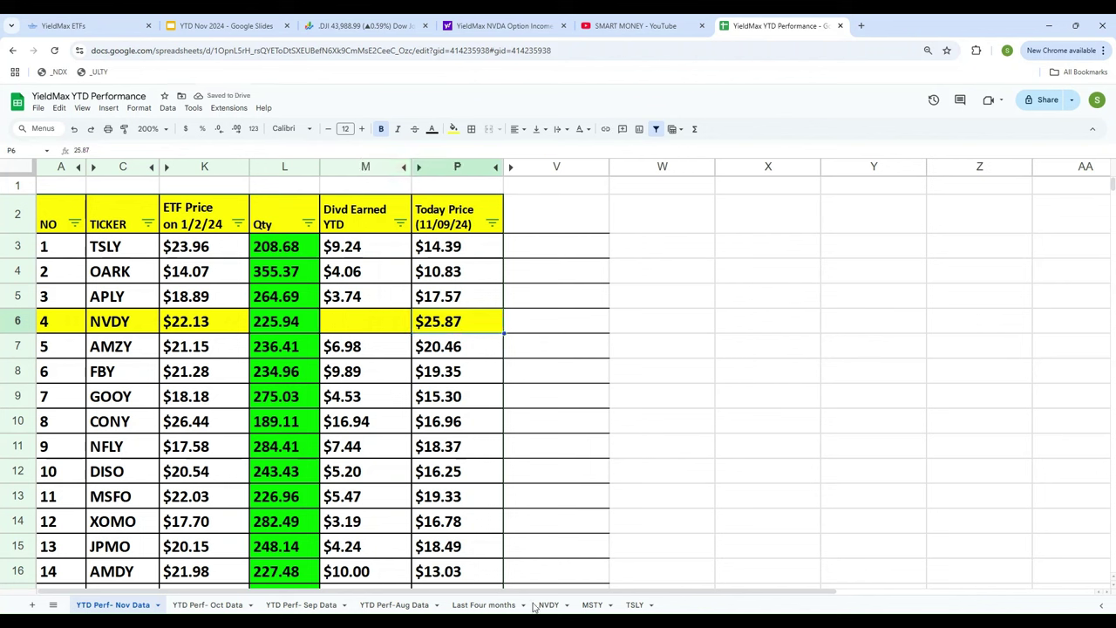
# Check NVDY's latest closing price at the head of its Yahoo Finance history page, and return to the YieldMax YTD Performance spreadsheet.
pyautogui.click(502, 25)
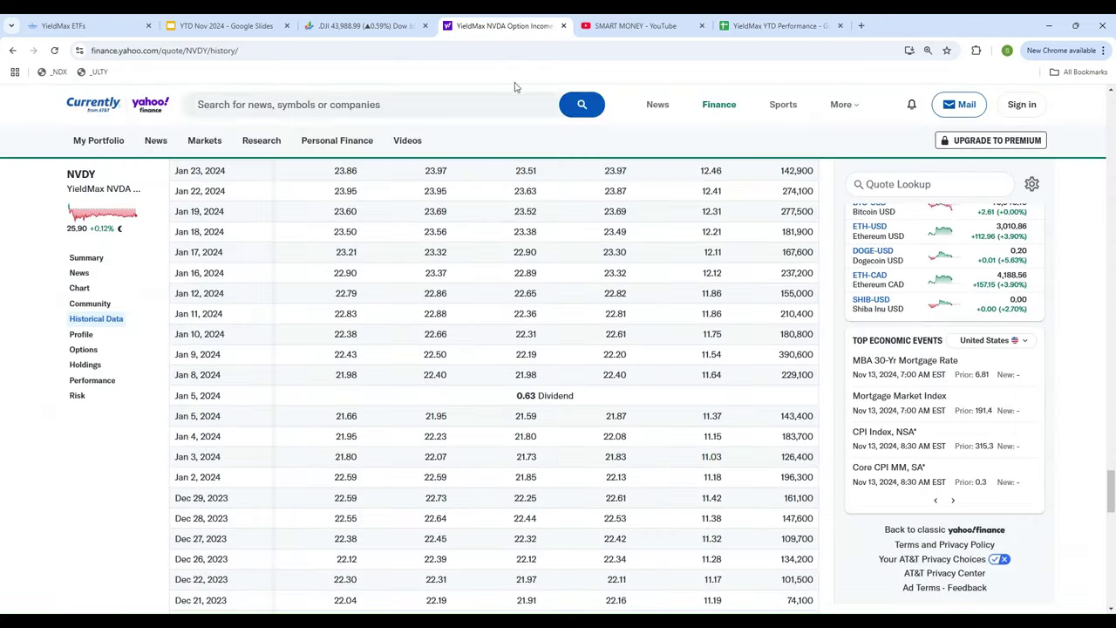
pyautogui.scroll(20, 496, 324)
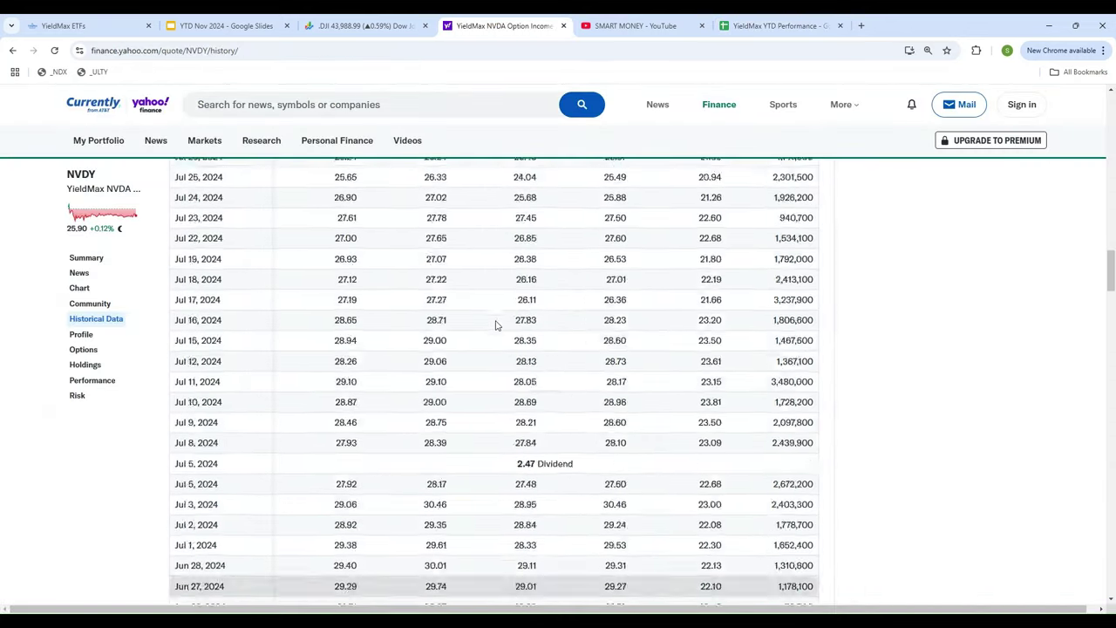
pyautogui.scroll(20, 496, 324)
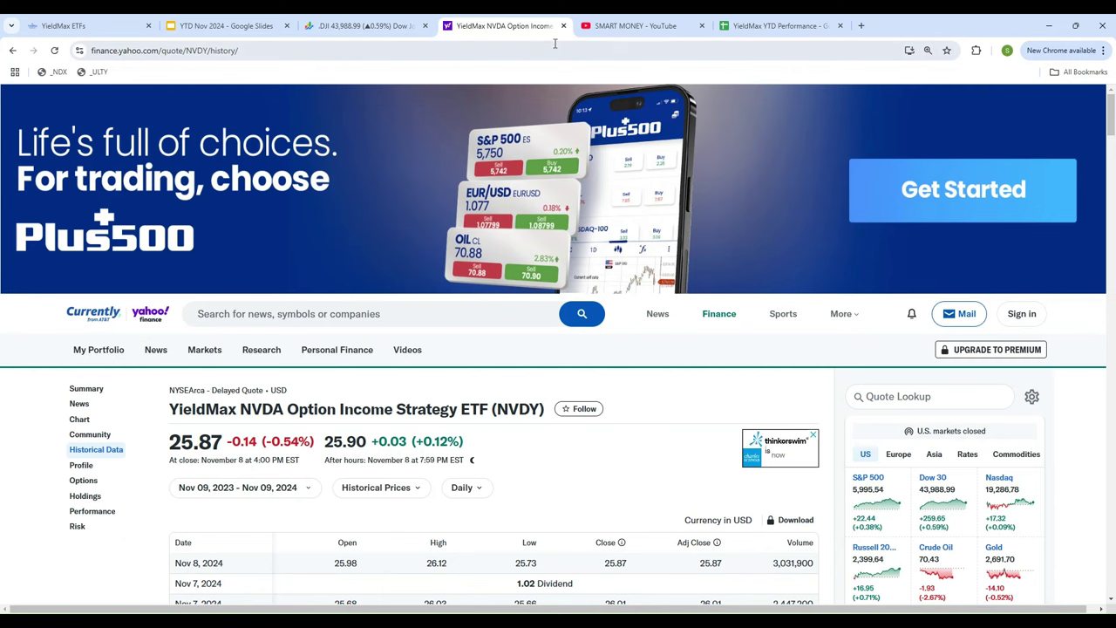
pyautogui.click(780, 25)
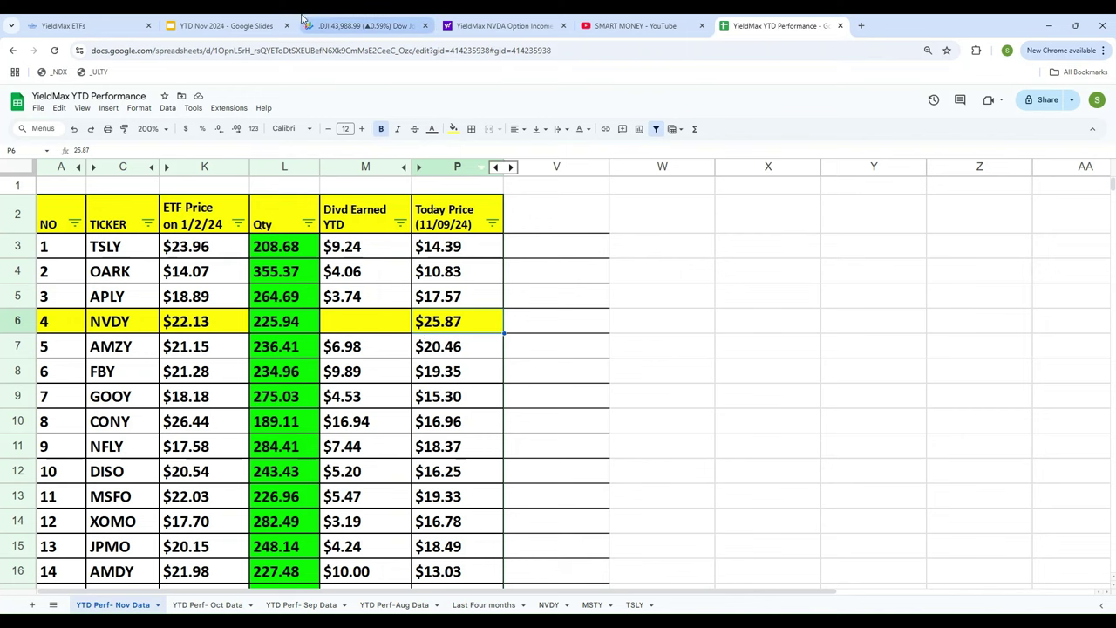
# Switch to the YieldMax ETFs website and open the NVDY fund page from the list of ETFs.
pyautogui.click(49, 28)
pyautogui.scroll(-8, 174, 419)
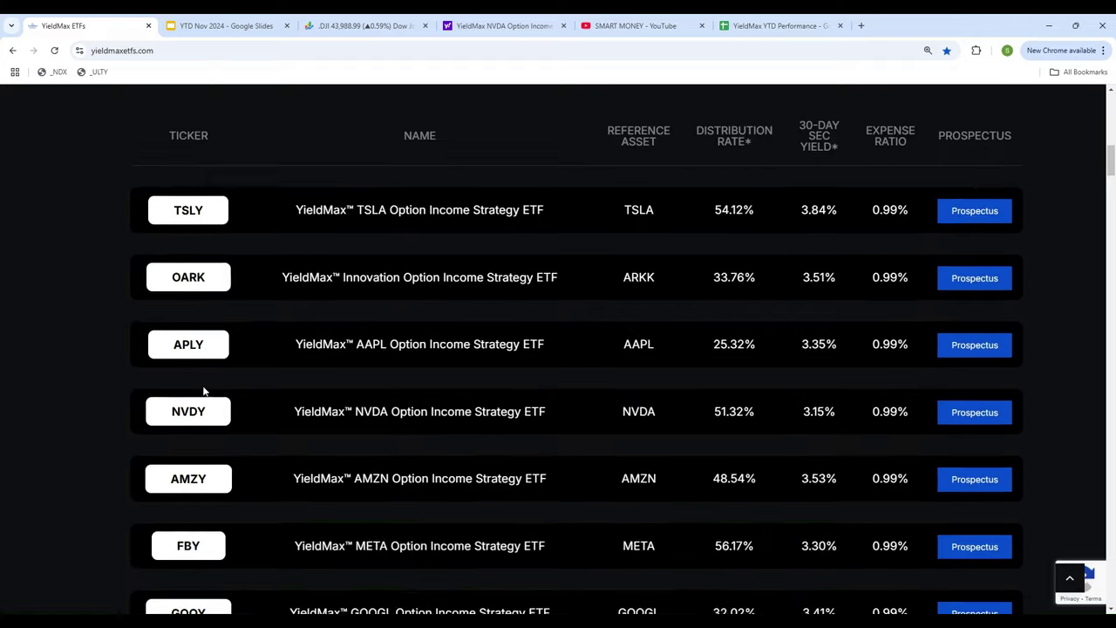
pyautogui.scroll(-7, 90, 433)
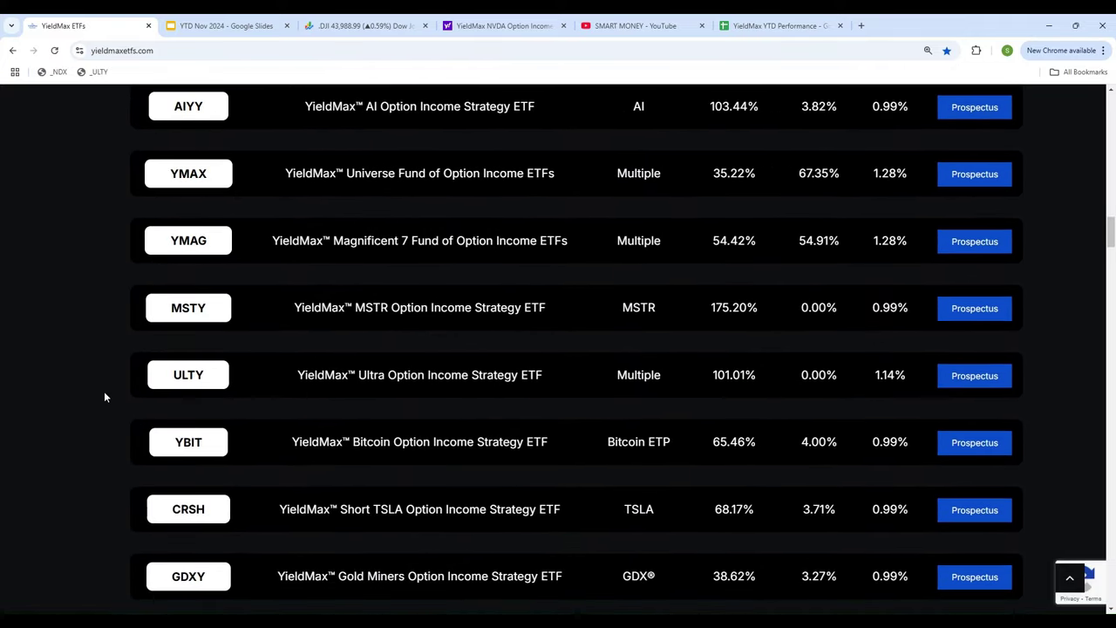
pyautogui.scroll(8, 106, 389)
pyautogui.scroll(4, 109, 382)
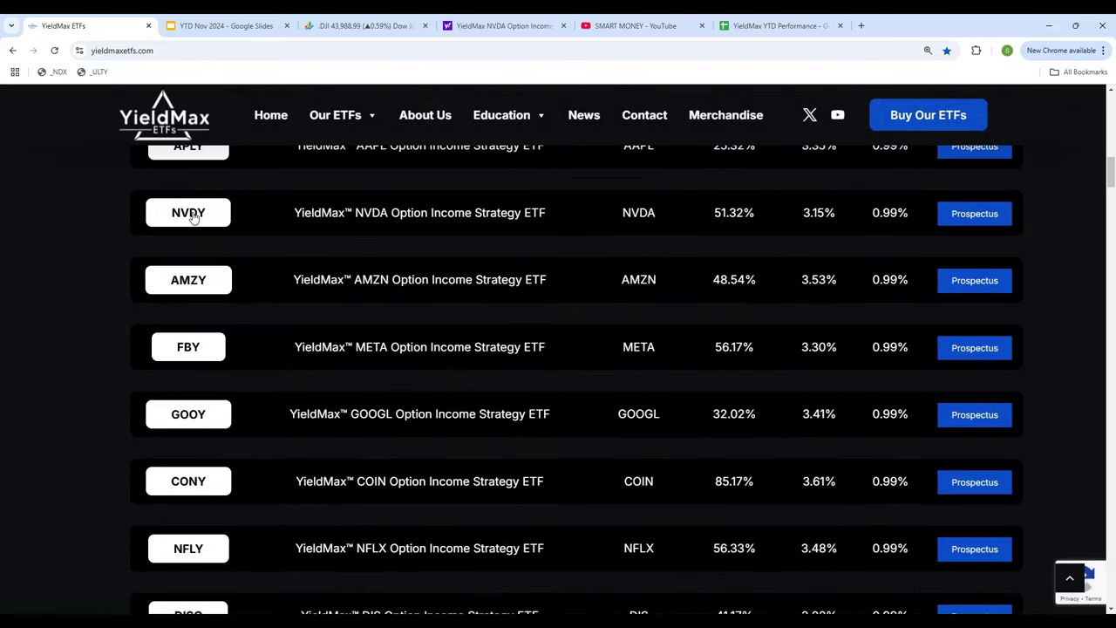
pyautogui.click(190, 213)
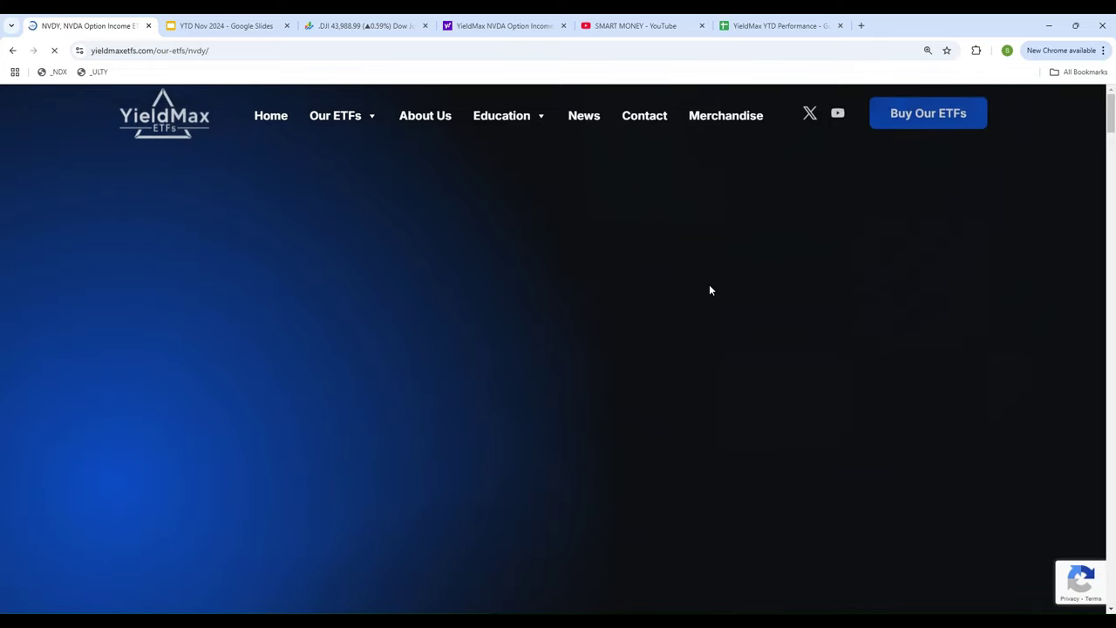
# Copy NVDY's Distribution Details table from its header row through the distribution declared 01/04/2024.
pyautogui.scroll(-8, 709, 285)
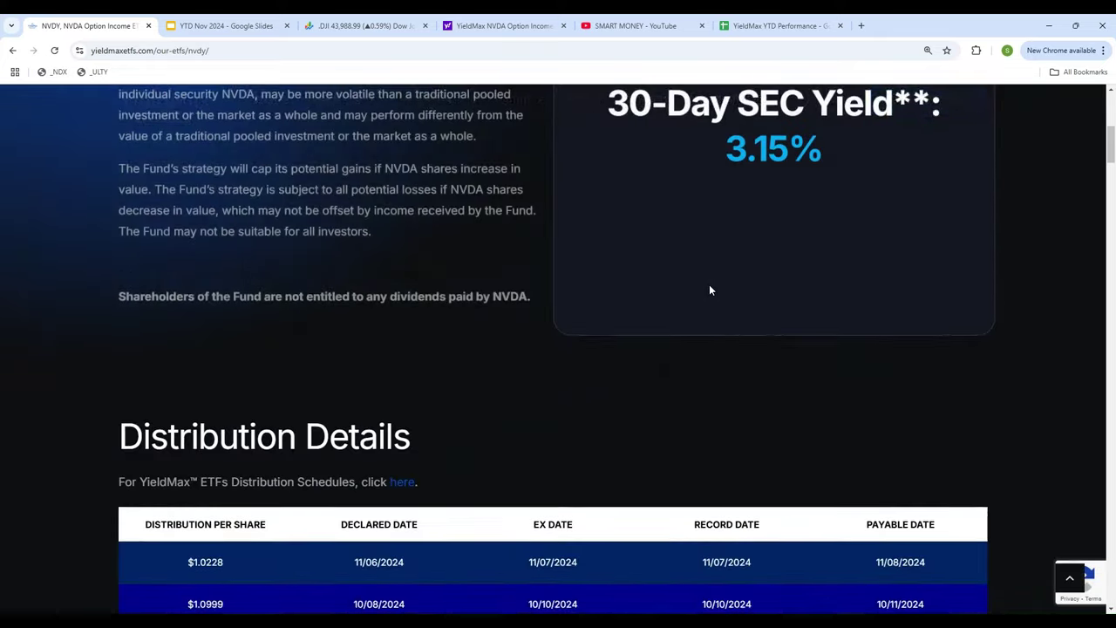
pyautogui.scroll(-1, 710, 289)
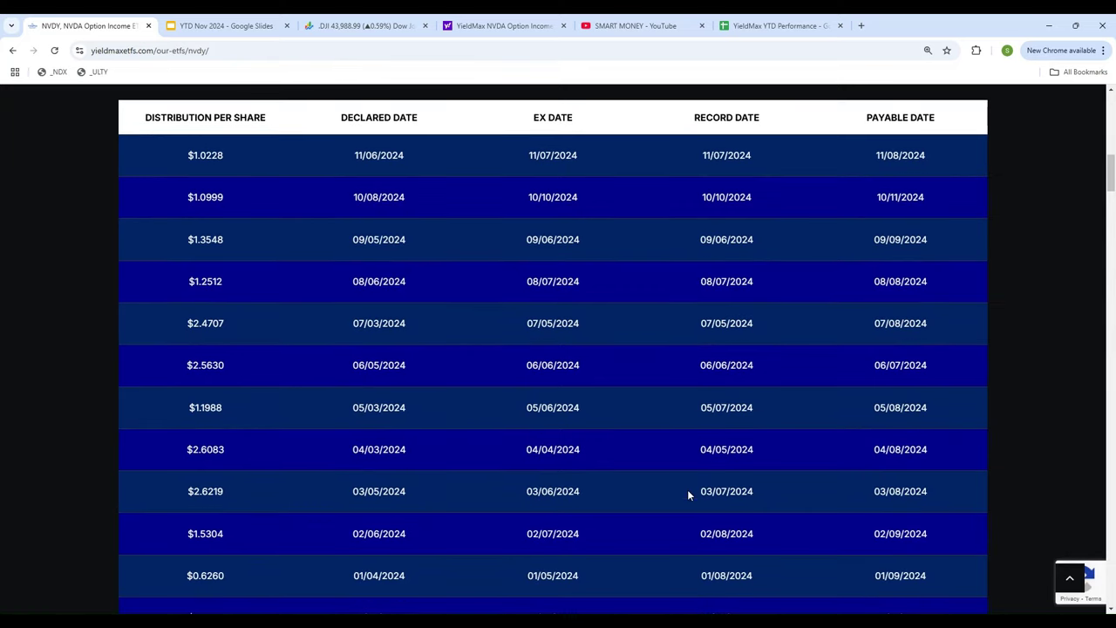
pyautogui.scroll(-1, 703, 462)
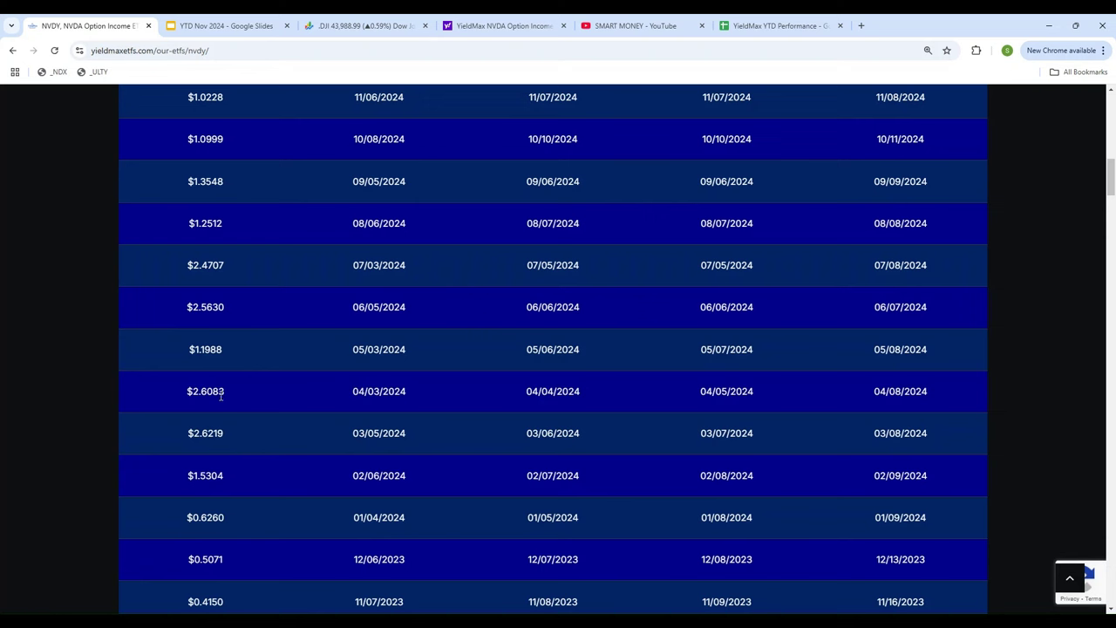
pyautogui.scroll(6, 308, 400)
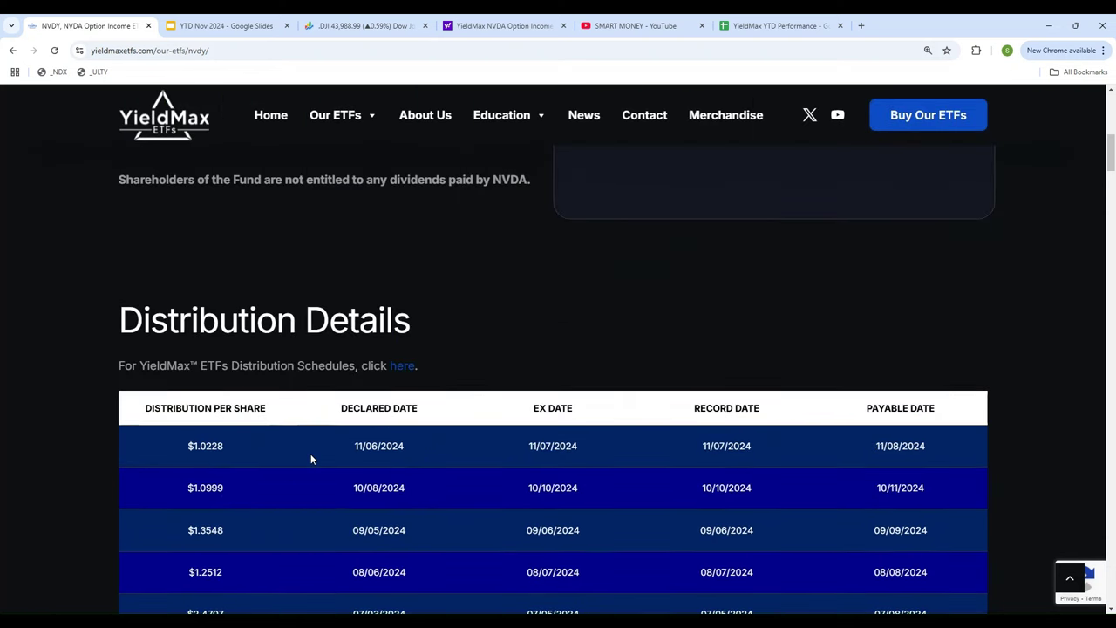
pyautogui.scroll(-4, 542, 281)
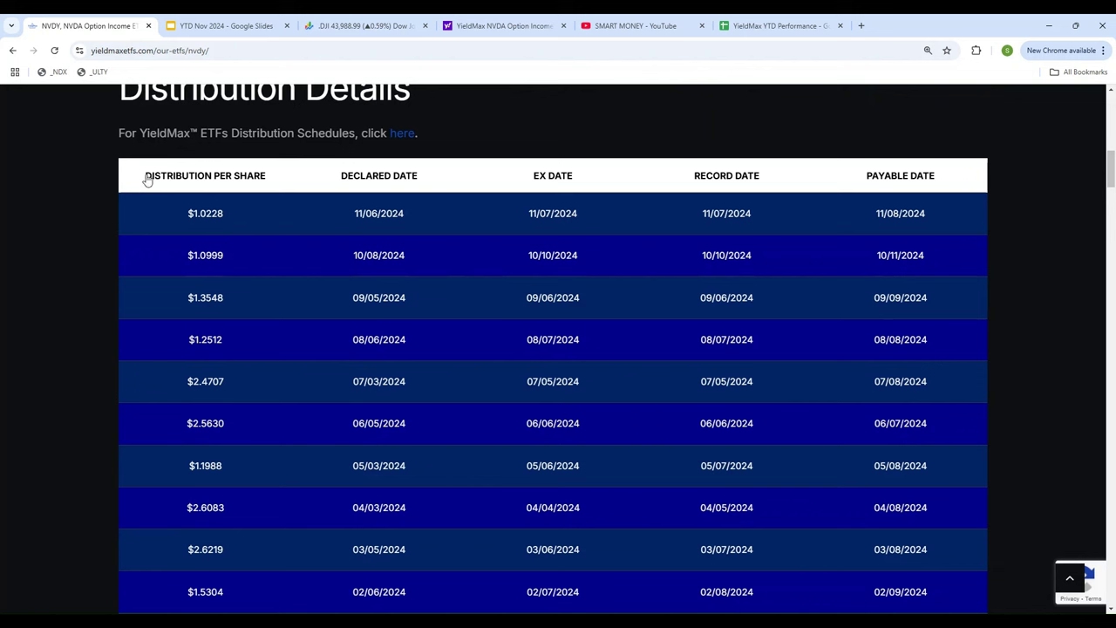
pyautogui.moveTo(142, 177); pyautogui.dragTo(777, 555)
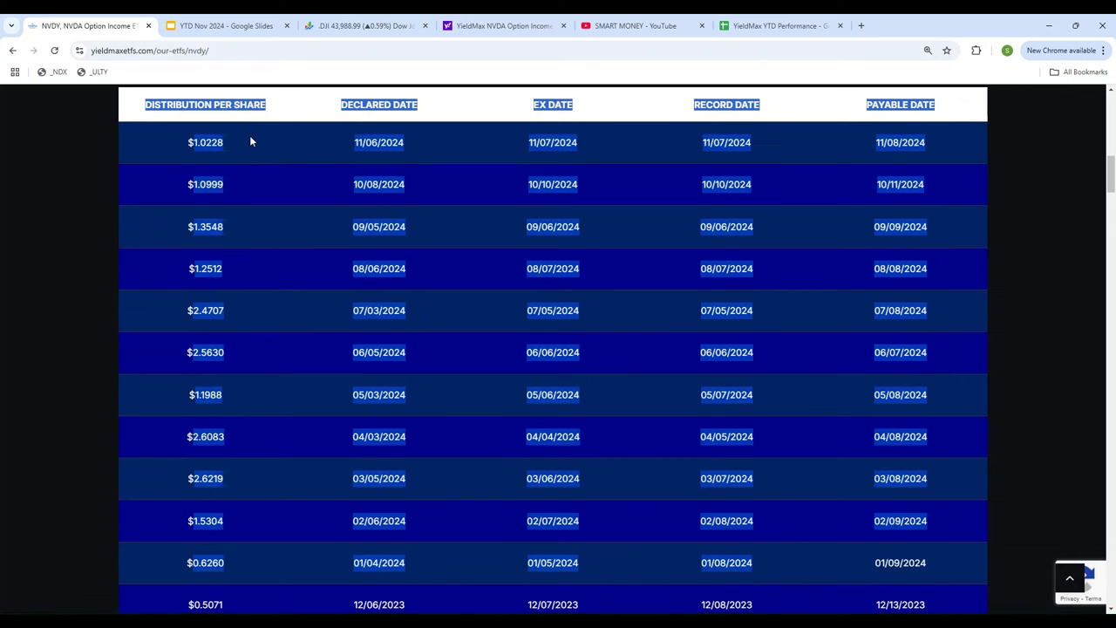
# Return to the YieldMax YTD Performance spreadsheet, add two blank sheets and paste the distribution table at A3 of the second.
pyautogui.click(772, 25)
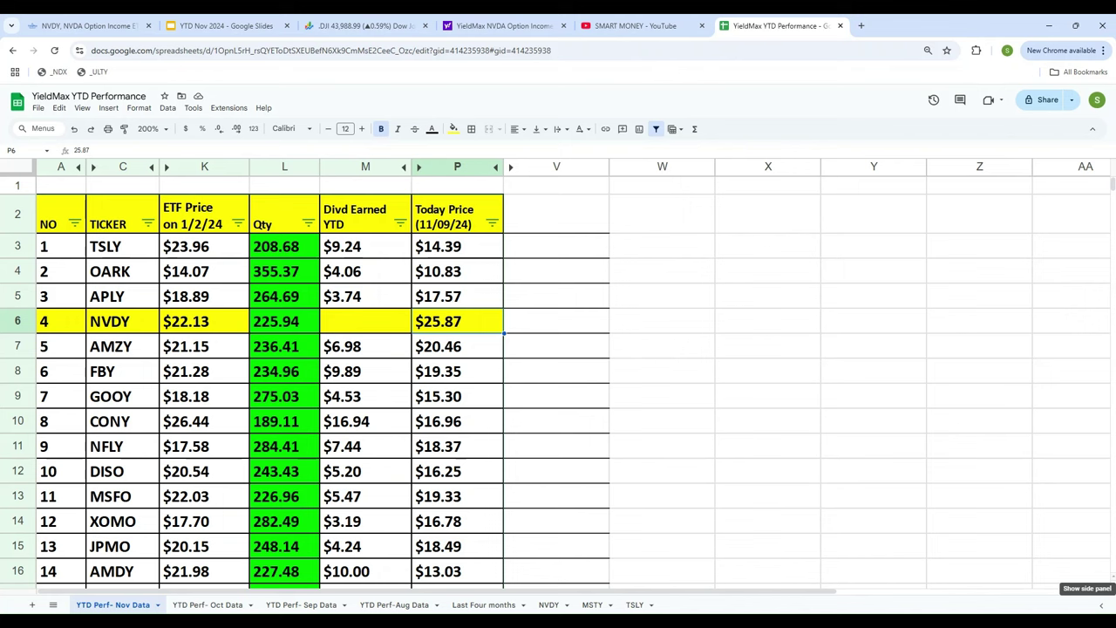
pyautogui.click(31, 606)
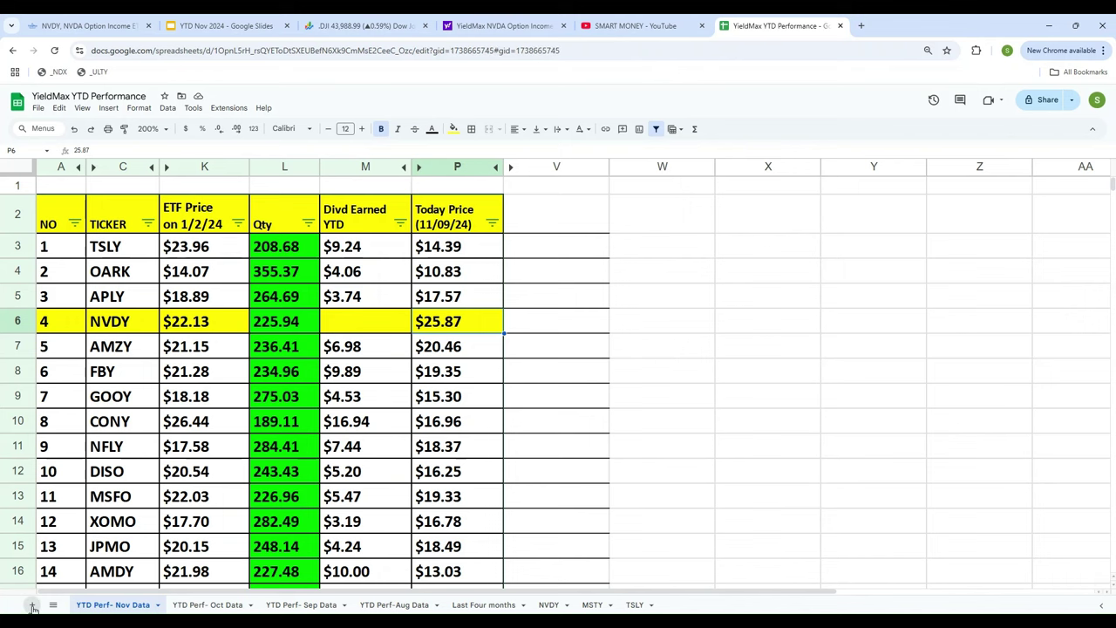
pyautogui.click(31, 605)
pyautogui.click(85, 234)
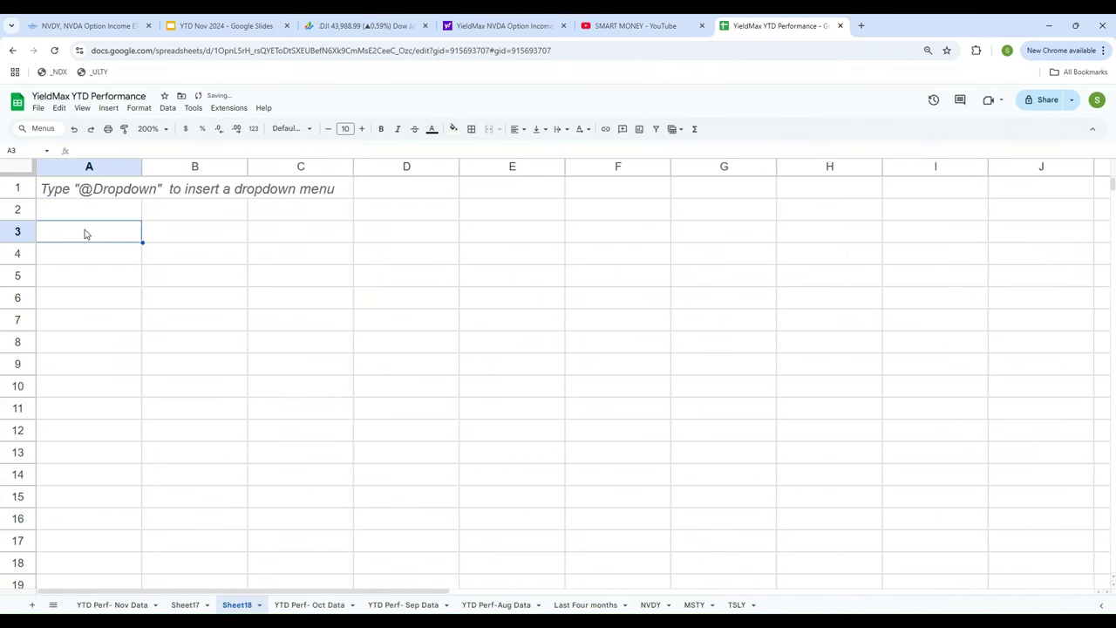
pyautogui.write('Distribution per\tdeclared date\tex date\trecord date\tpayable date 1.0228\t11/06/2024\t11/07/2024\t11/07/2024\t11/08/2024 1.0999\t10/08/2024\t10/10/2024\t10/10/2024\t10/11/2024 1.3548\t09/05/2024\t09/06/2024\t09/06/2024\t09/09/2024 1.2512\t08/06/2024\t08/07/2024\t08/07/2024\t08/08/2024 2.4707\t07/03/2024\t07/05/2024\t07/05/2024\t07/08/2024 2.563\t06/05/2024\t06/06/2024\t06/06/2024\t06/07/2024 1.1988\t05/03/2024\t05/06/2024\t05/07/2024\t05/08/2024 2.6083\t04/03/2024\t04/04/2024\t04/05/2024\t04/08/2024 2.6219\t03/05/2024\t03/06/2024\t03/07/2024\t03/08/2024 1.5304\t02/06/2024\t02/07/2024\t02/08/2024\t02/09/2024 0.626\t01/04/2024\t01/05/2024\t01/08/2024')
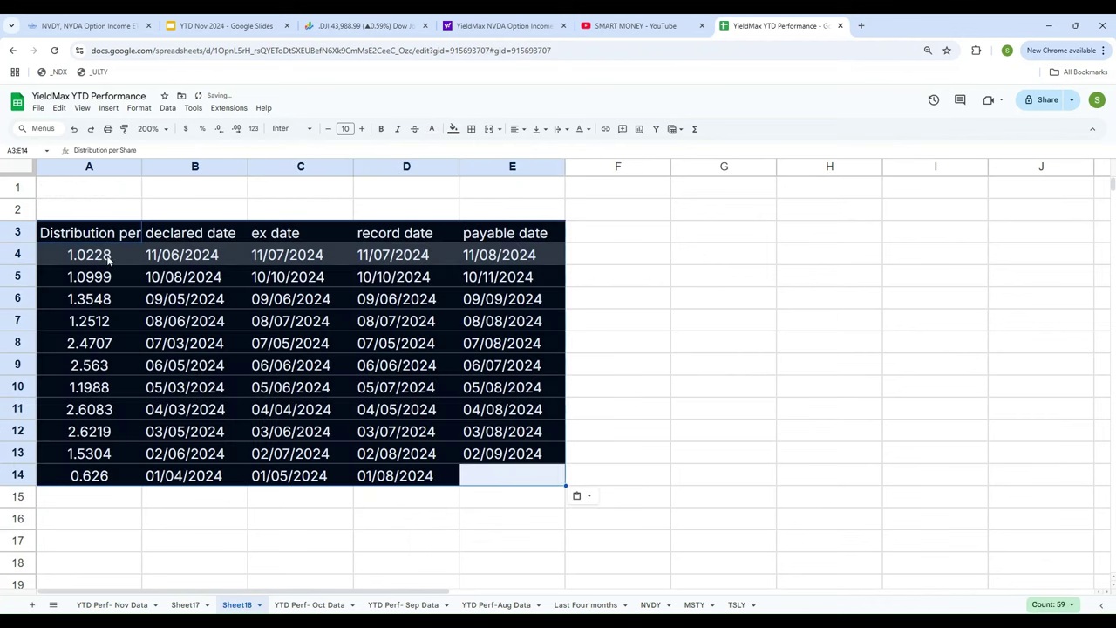
pyautogui.click(195, 528)
# Total the 2024 distributions per share in A15 with the formula =SUM(A4:A14).
pyautogui.moveTo(90, 259); pyautogui.dragTo(98, 480)
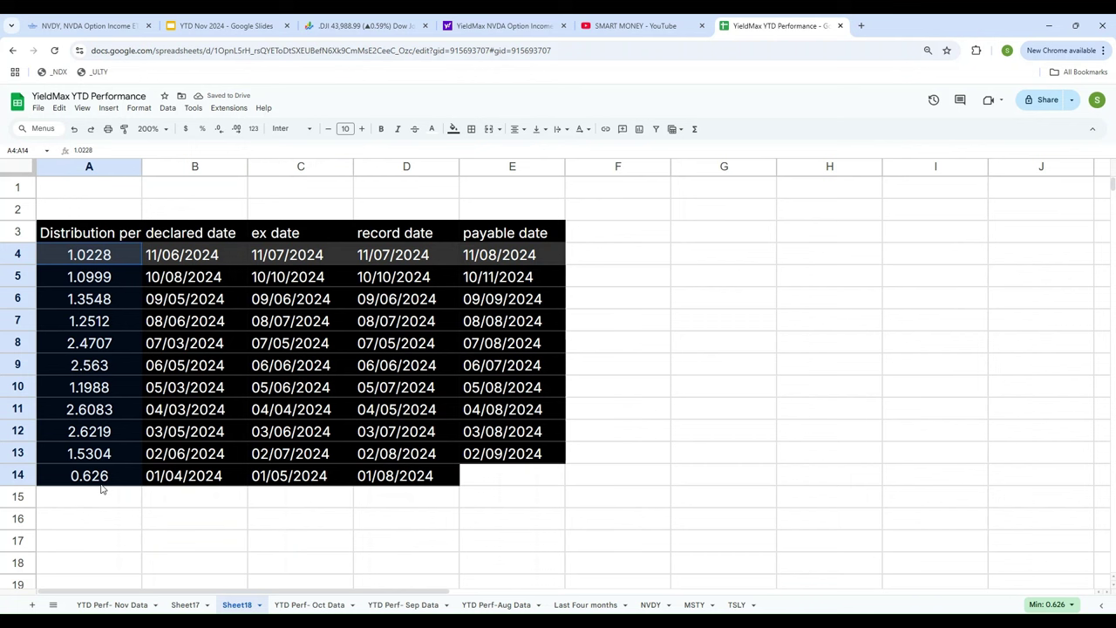
pyautogui.click(98, 516)
pyautogui.click(94, 499)
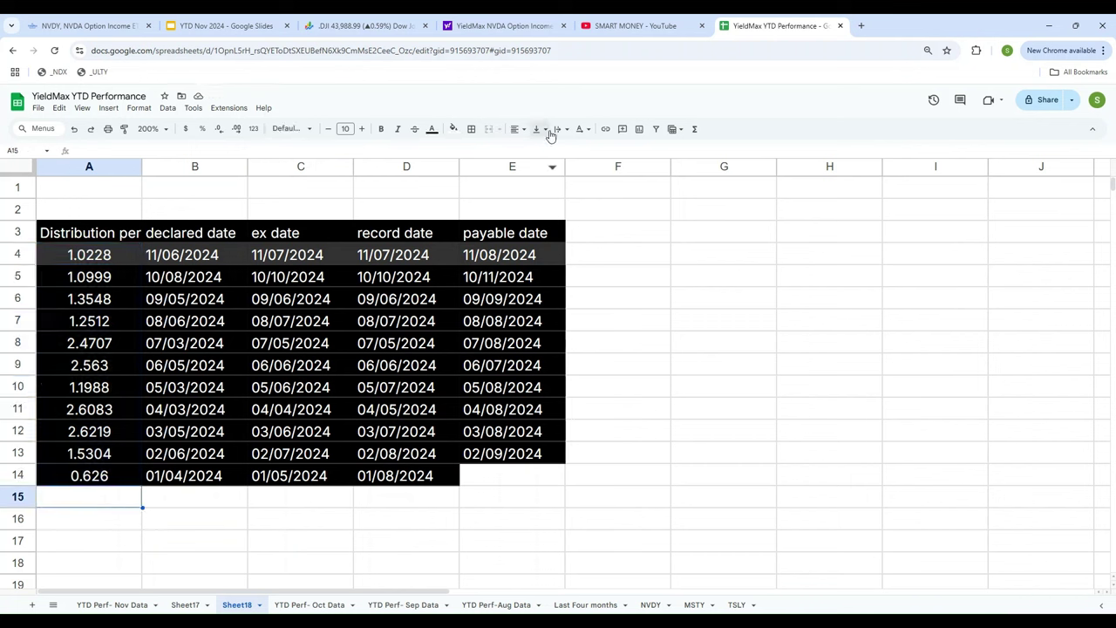
pyautogui.click(698, 131)
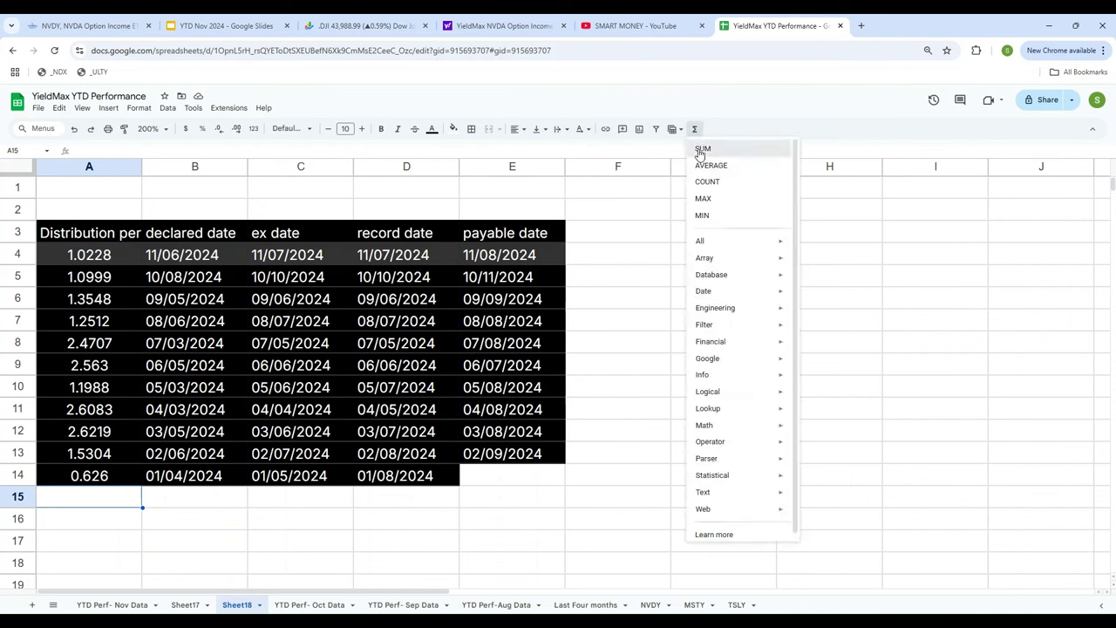
pyautogui.click(702, 149)
pyautogui.moveTo(77, 259); pyautogui.dragTo(75, 475)
pyautogui.press('Return')
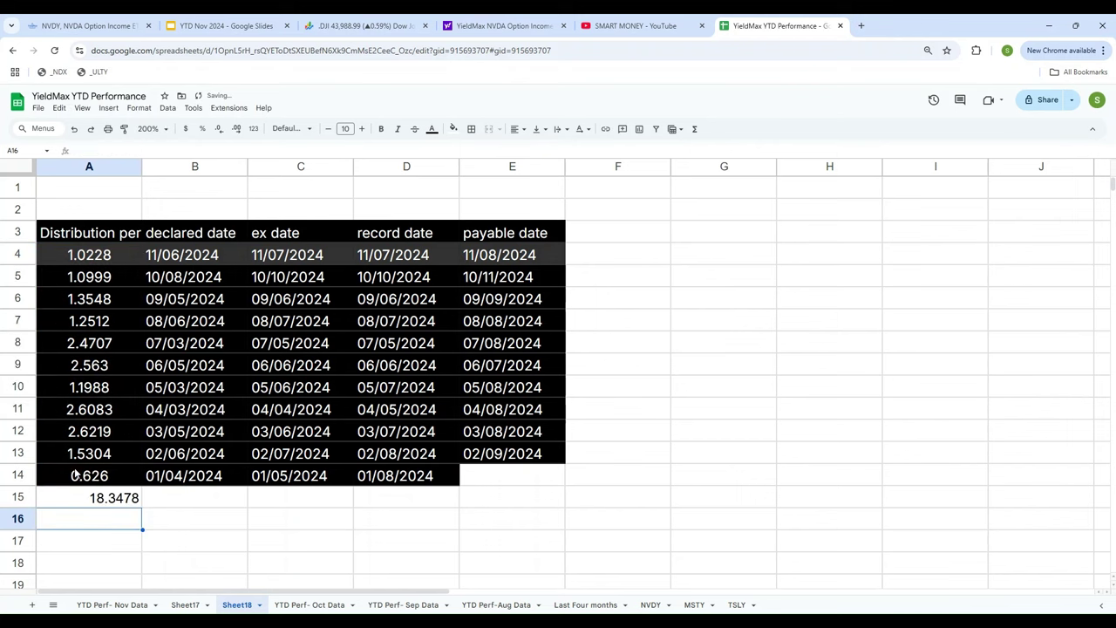
pyautogui.click(118, 506)
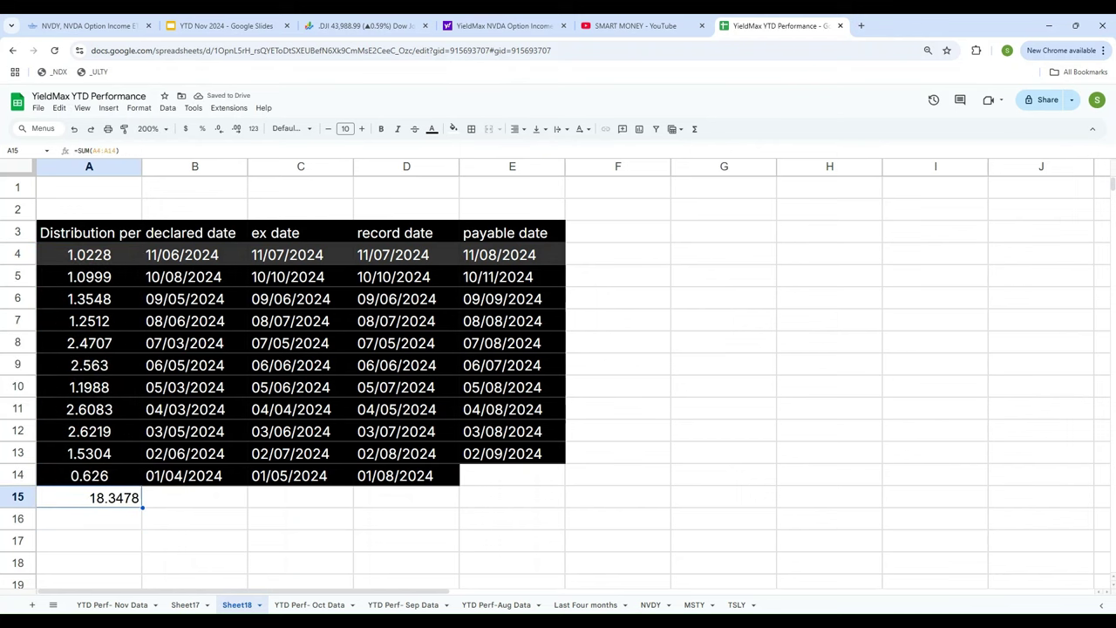
# Return to the YTD Perf- Nov Data sheet and enter 18.35 as NVDY's Divd Earned YTD.
pyautogui.click(117, 605)
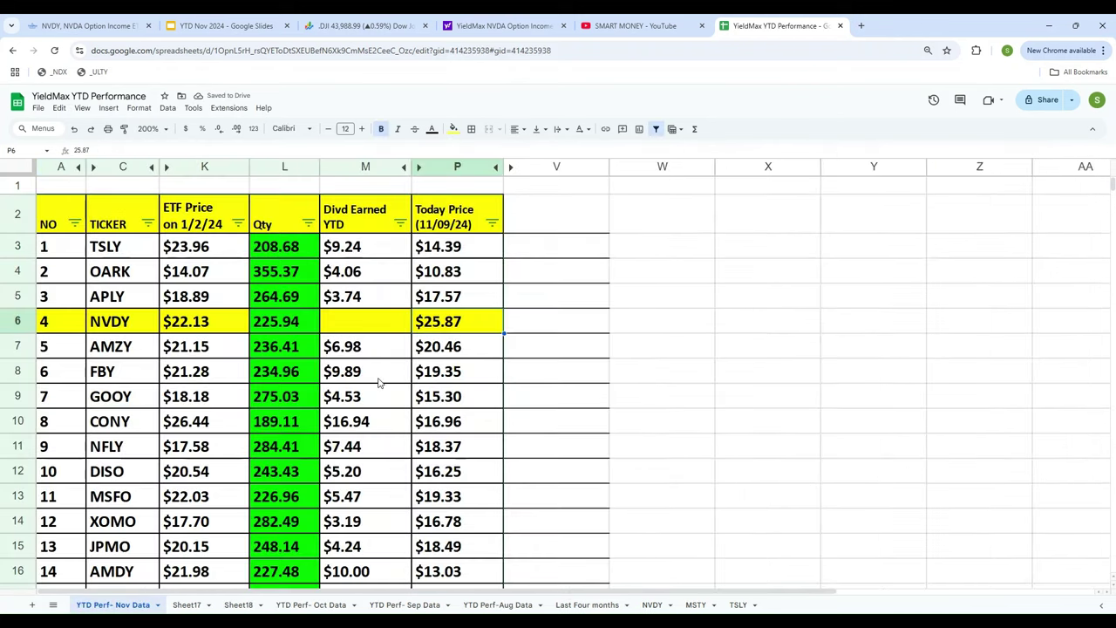
pyautogui.click(347, 325)
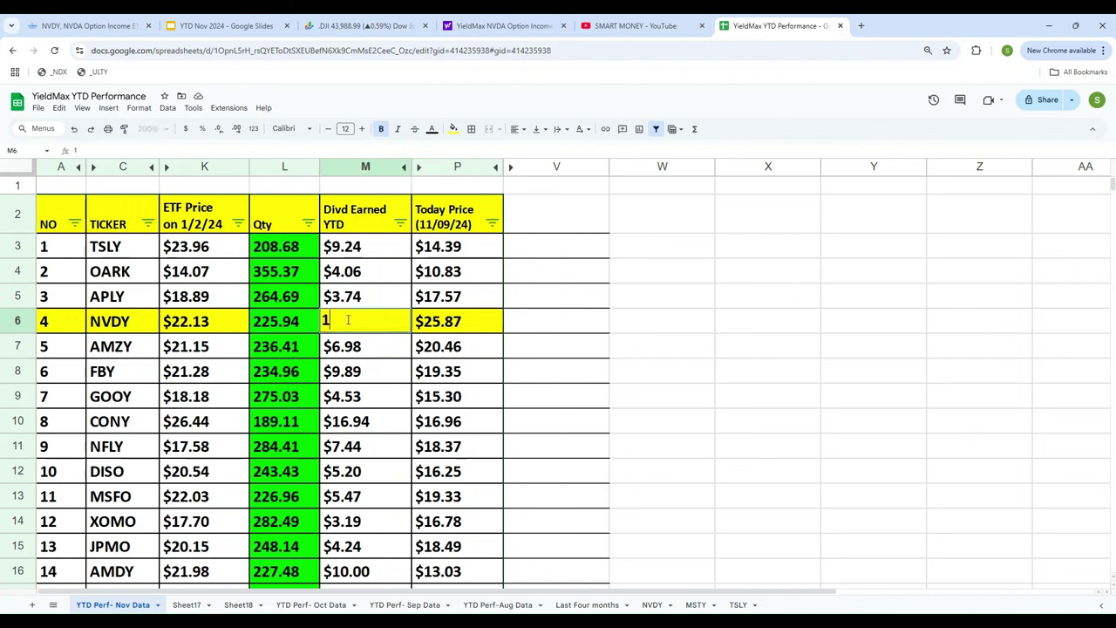
pyautogui.write('18.35')
pyautogui.press('Tab')
# Review the NVDY row from its number and ticker through the 1/2/24 ETF price to the quantity.
pyautogui.press('Left')
pyautogui.press('Left')
pyautogui.press('Left')
pyautogui.press('Left')
pyautogui.press('Left')
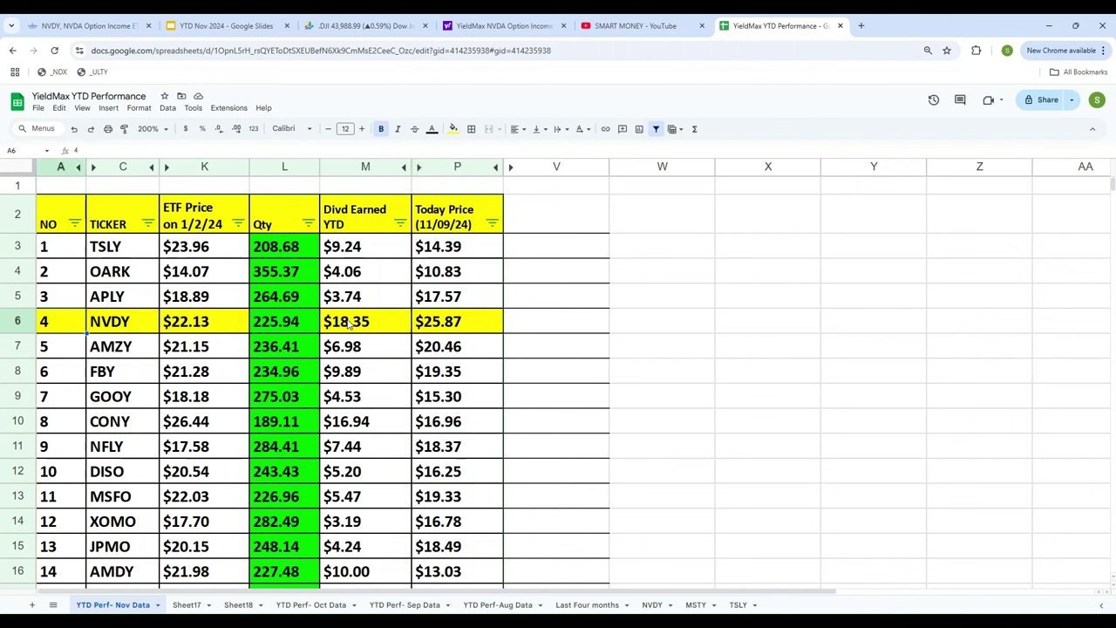
pyautogui.press('Right')
pyautogui.press('Right')
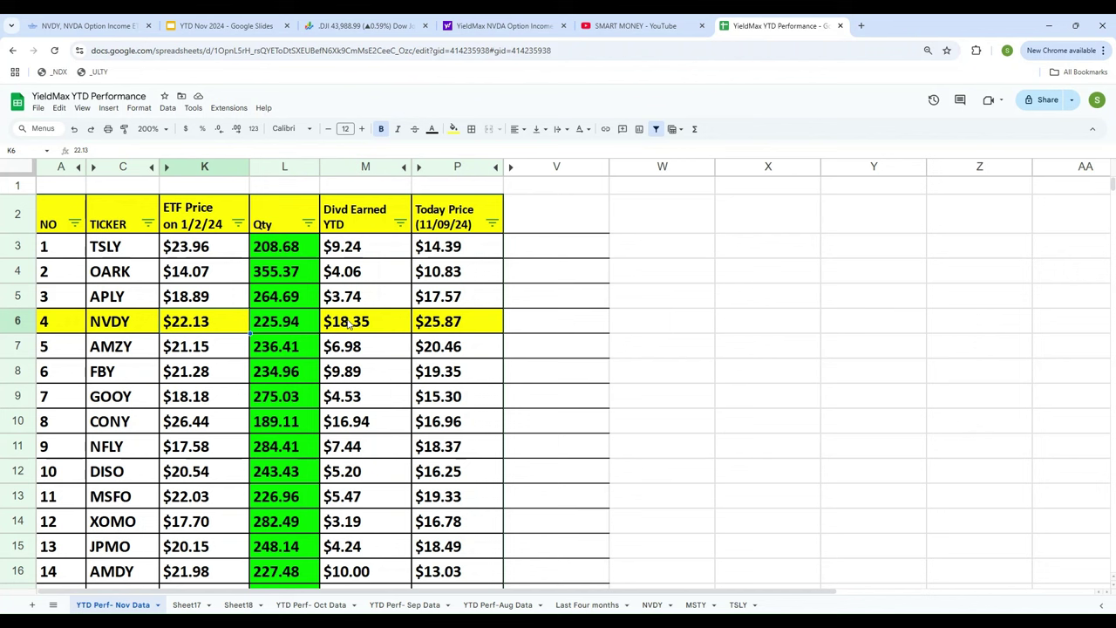
pyautogui.press('Right')
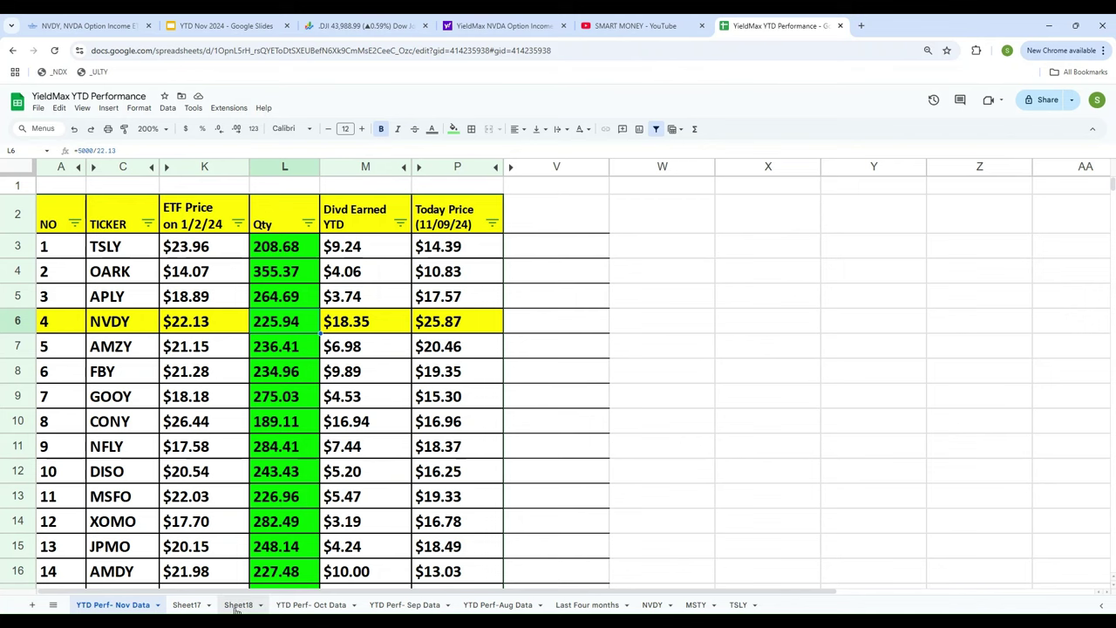
# Go back to the sheet with the pasted distributions and select the summed amounts in A4:A14 for review.
pyautogui.click(187, 603)
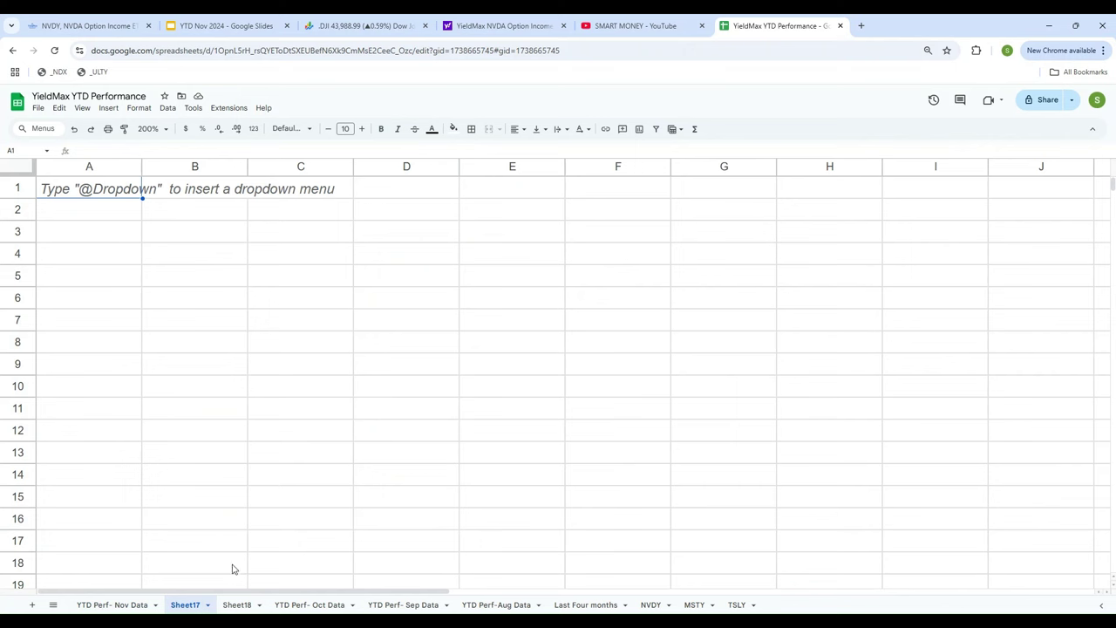
pyautogui.click(232, 604)
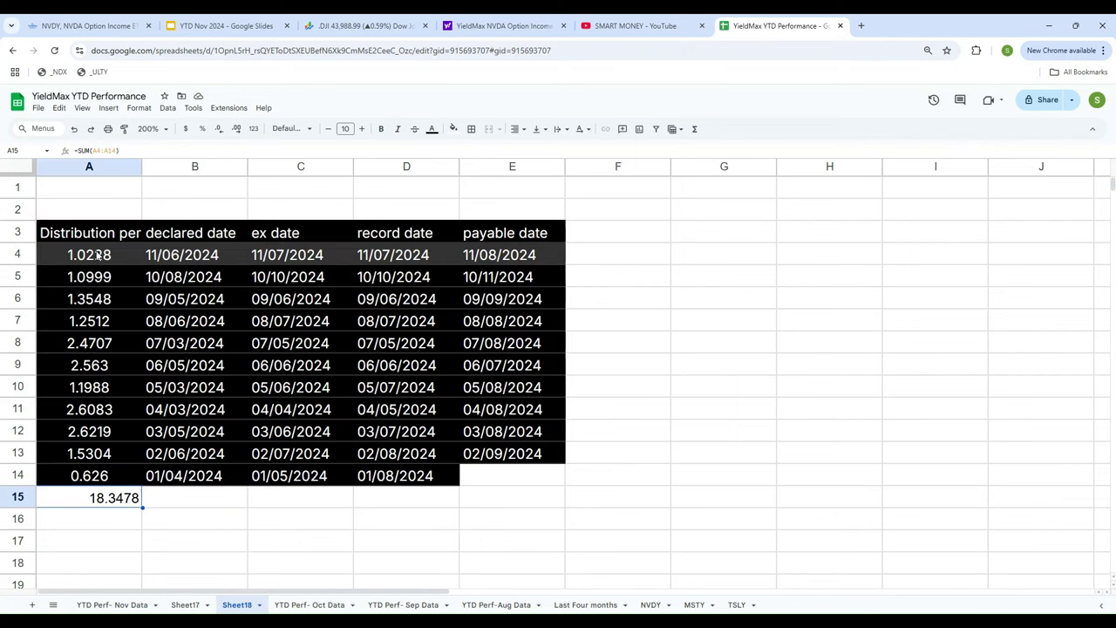
pyautogui.moveTo(99, 255); pyautogui.dragTo(102, 484)
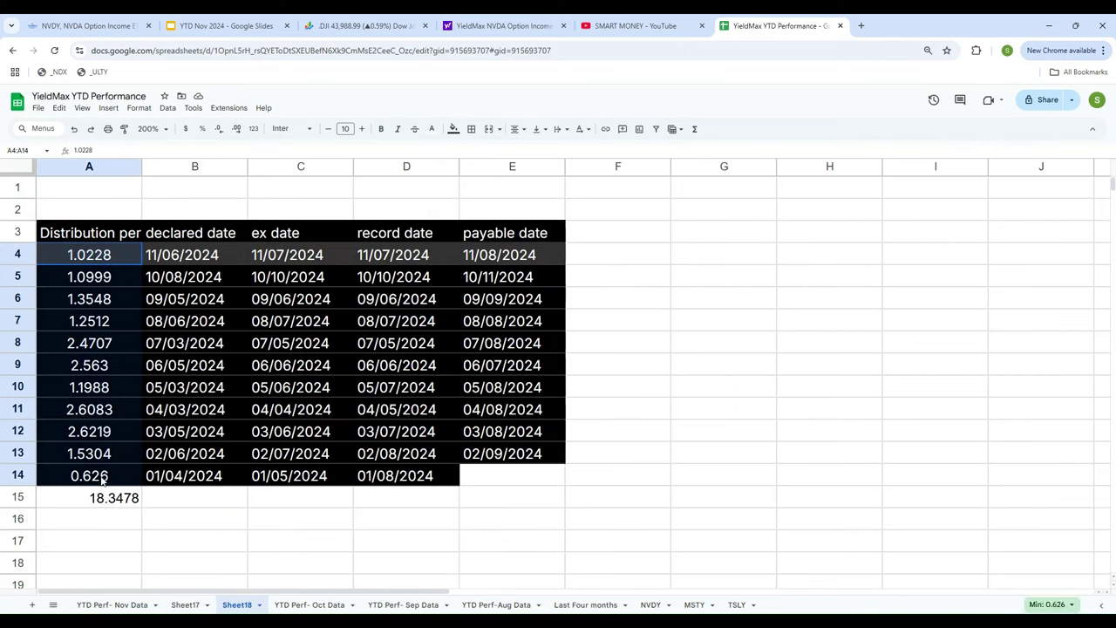
# Review the distribution list's January and February declared dates, the total in A15 and the distribution amounts up to the header.
pyautogui.click(183, 480)
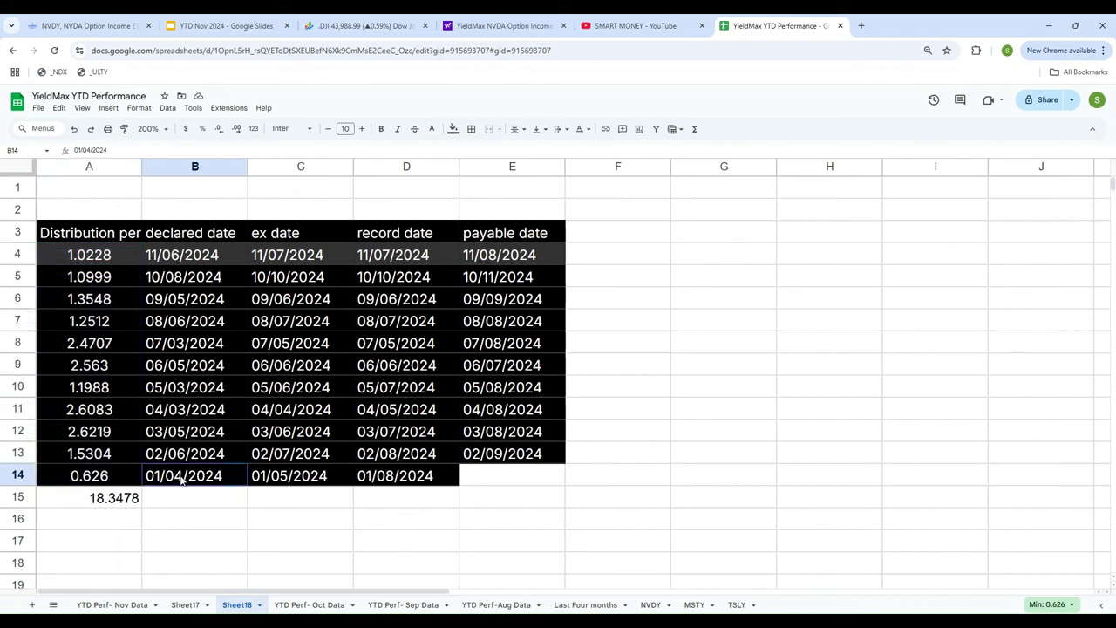
pyautogui.click(189, 455)
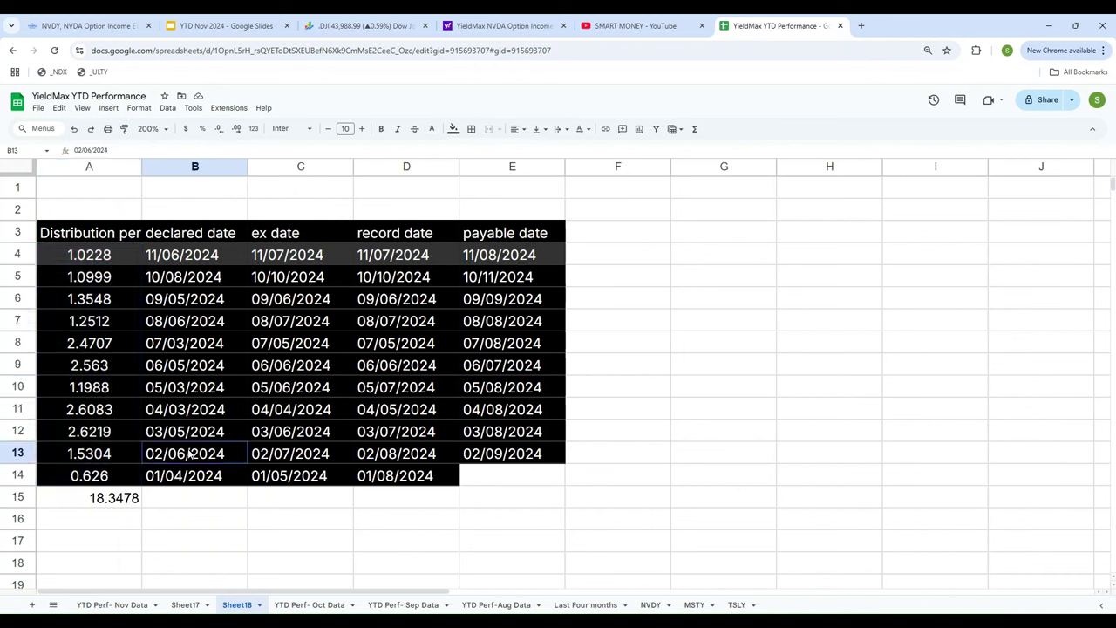
pyautogui.click(101, 503)
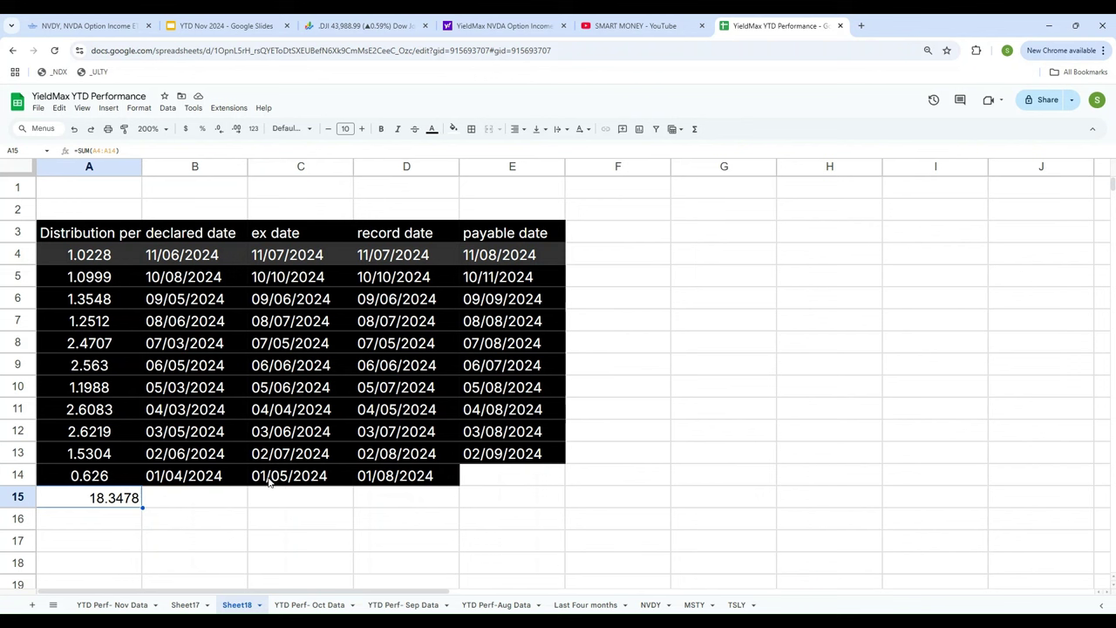
pyautogui.click(202, 481)
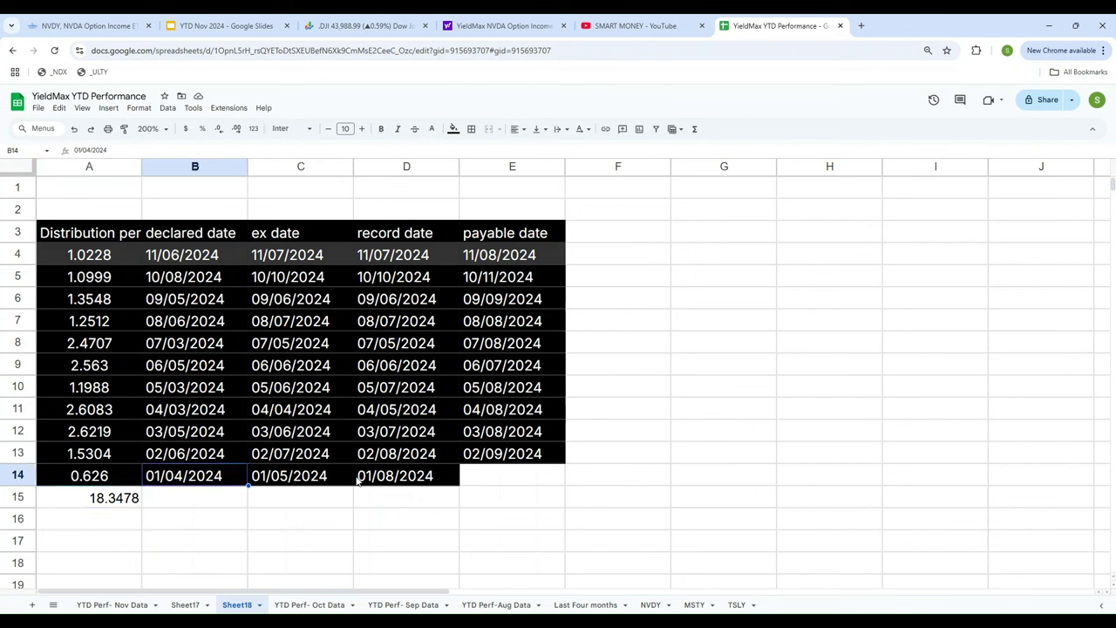
pyautogui.click(197, 394)
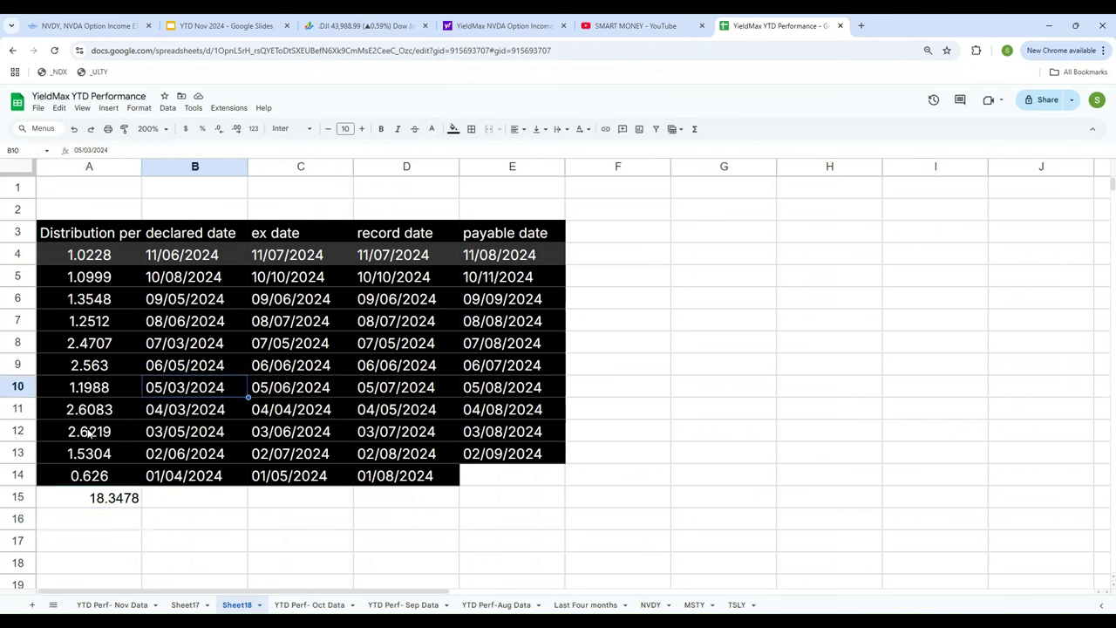
pyautogui.moveTo(84, 392); pyautogui.dragTo(94, 245)
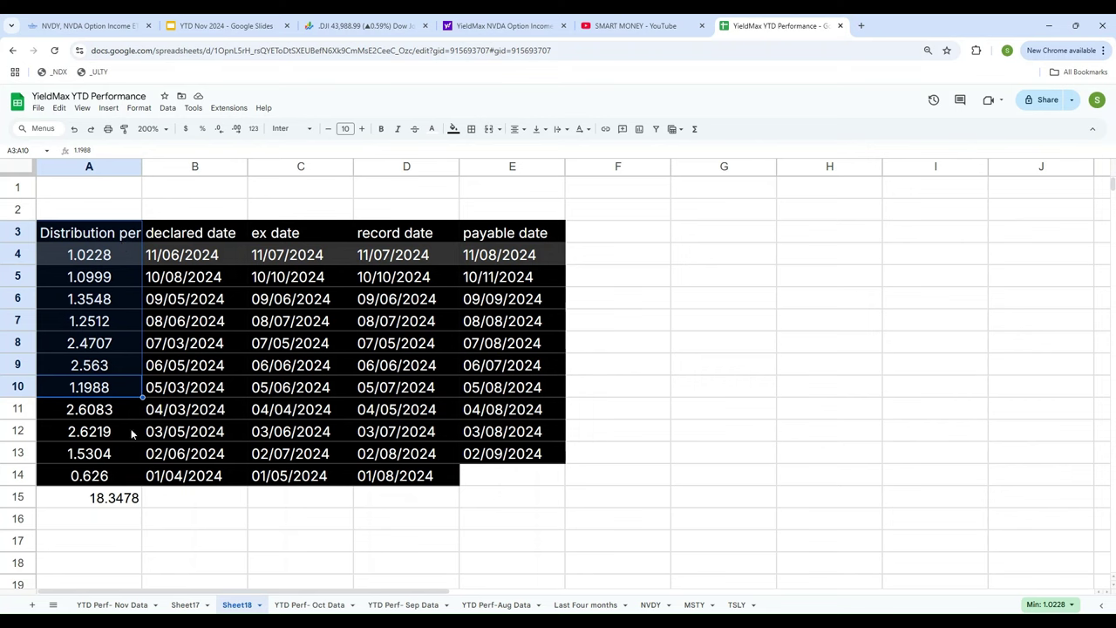
# Return to the YTD Perf- Nov Data sheet, select NVDY's Today Price and unhide columns Q to U.
pyautogui.click(113, 605)
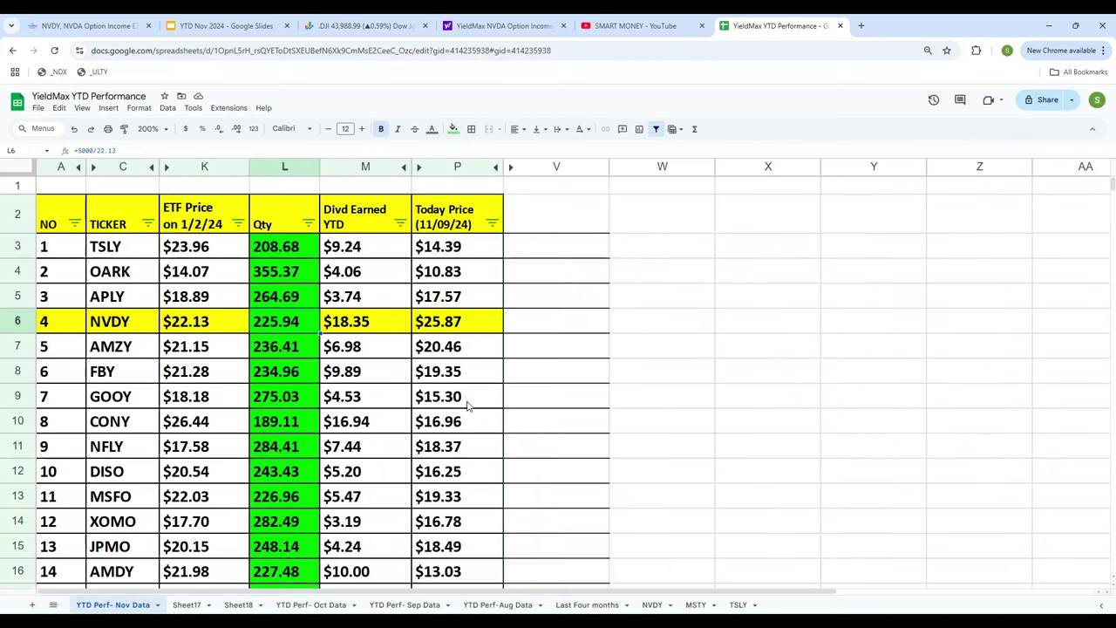
pyautogui.click(476, 327)
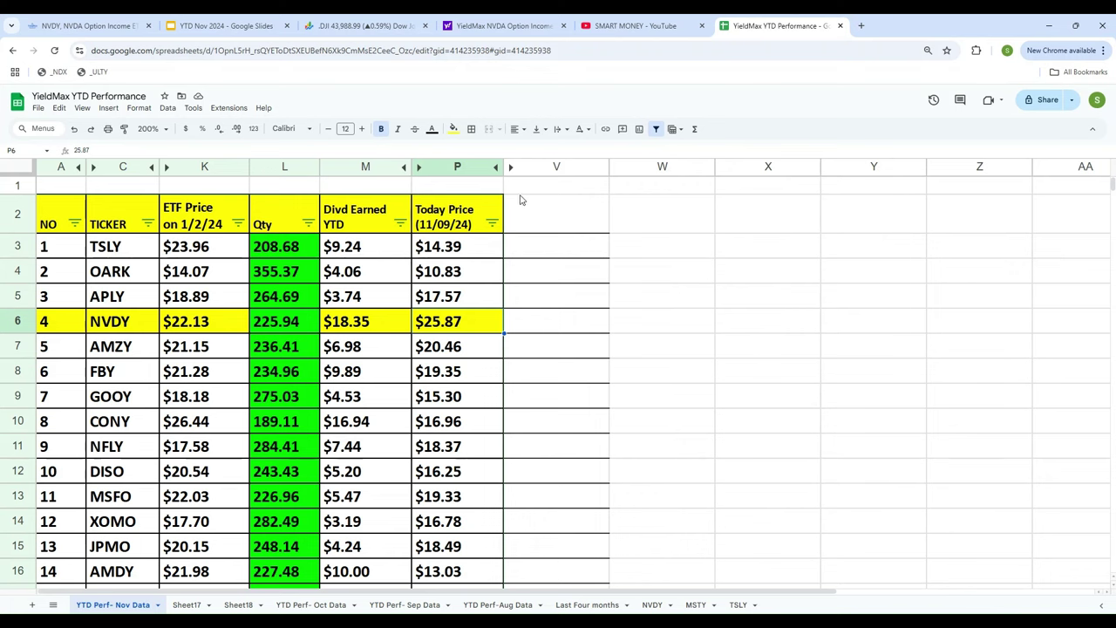
pyautogui.click(511, 169)
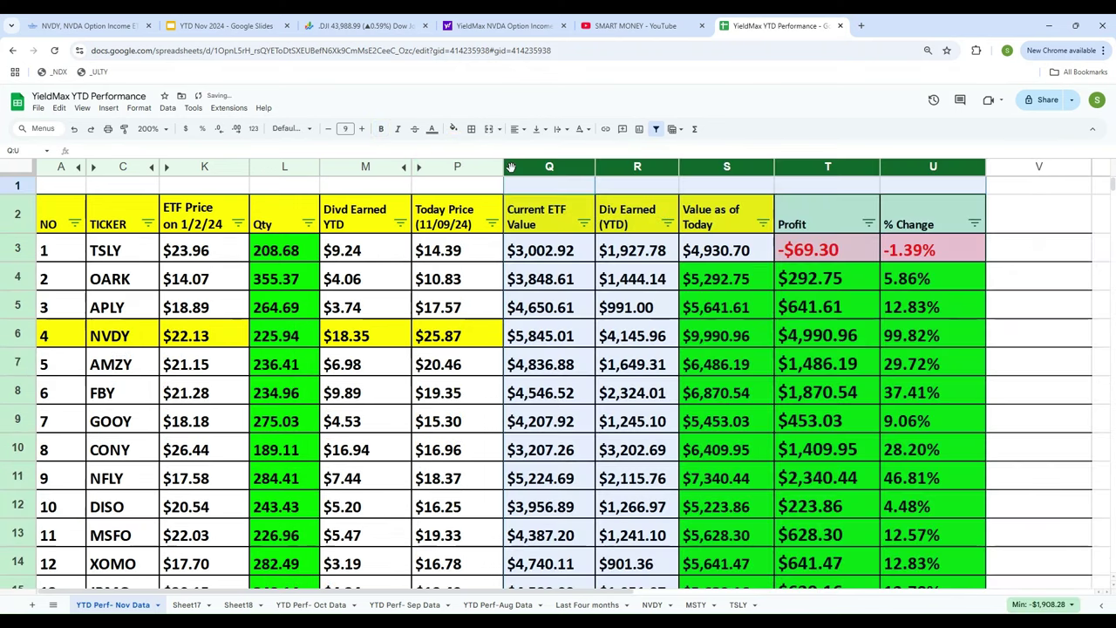
# Examine the NVDY row cell by cell from its number through price, quantity and dividend to Today Price.
pyautogui.click(50, 335)
pyautogui.press('Right')
pyautogui.press('Right')
pyautogui.press('Right')
pyautogui.press('Right')
pyautogui.press('Right')
pyautogui.press('Right')
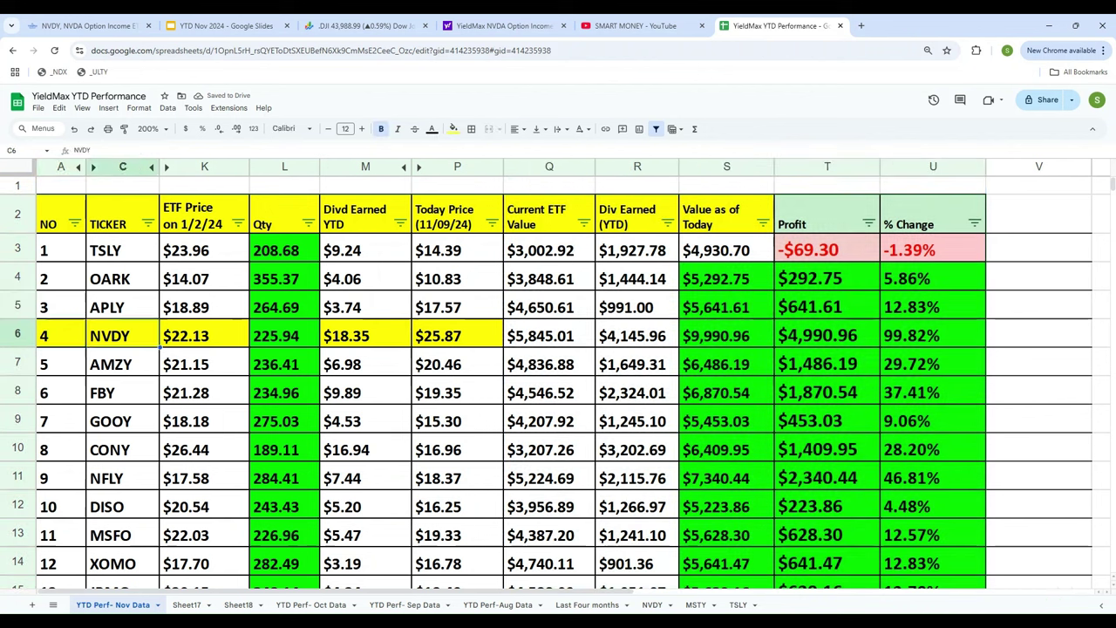
pyautogui.press('Left')
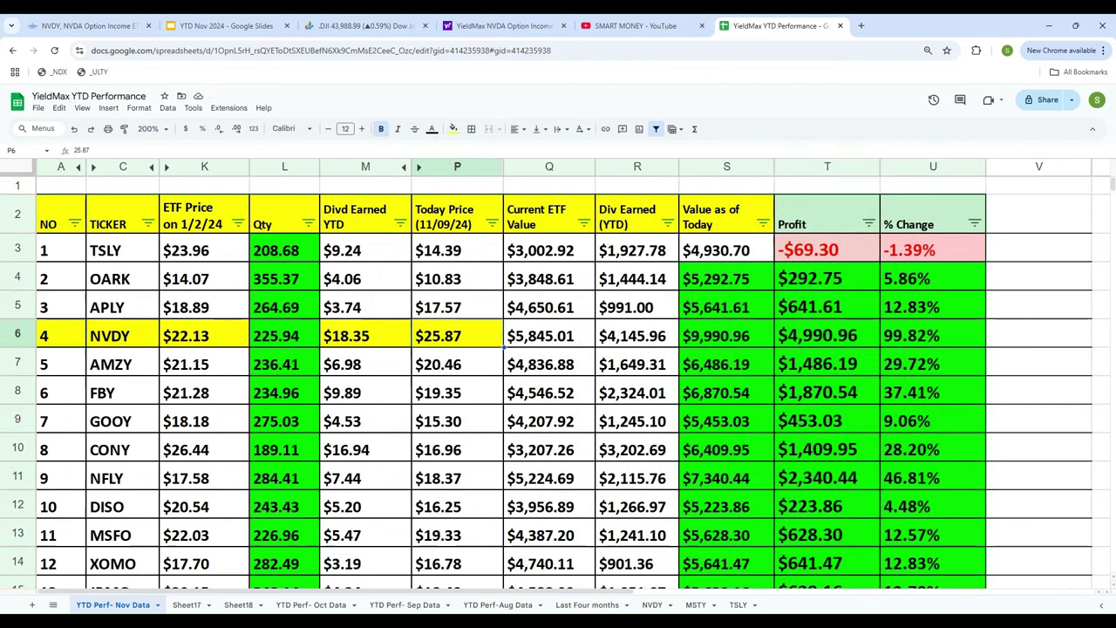
pyautogui.press('BackSpace')
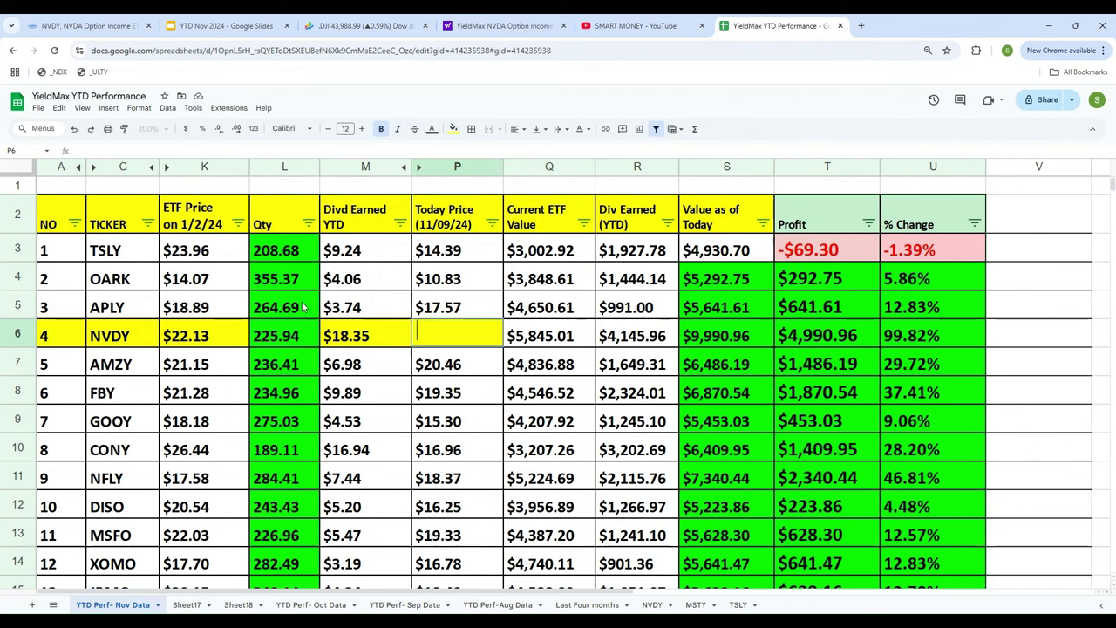
pyautogui.click(346, 415)
pyautogui.click(76, 131)
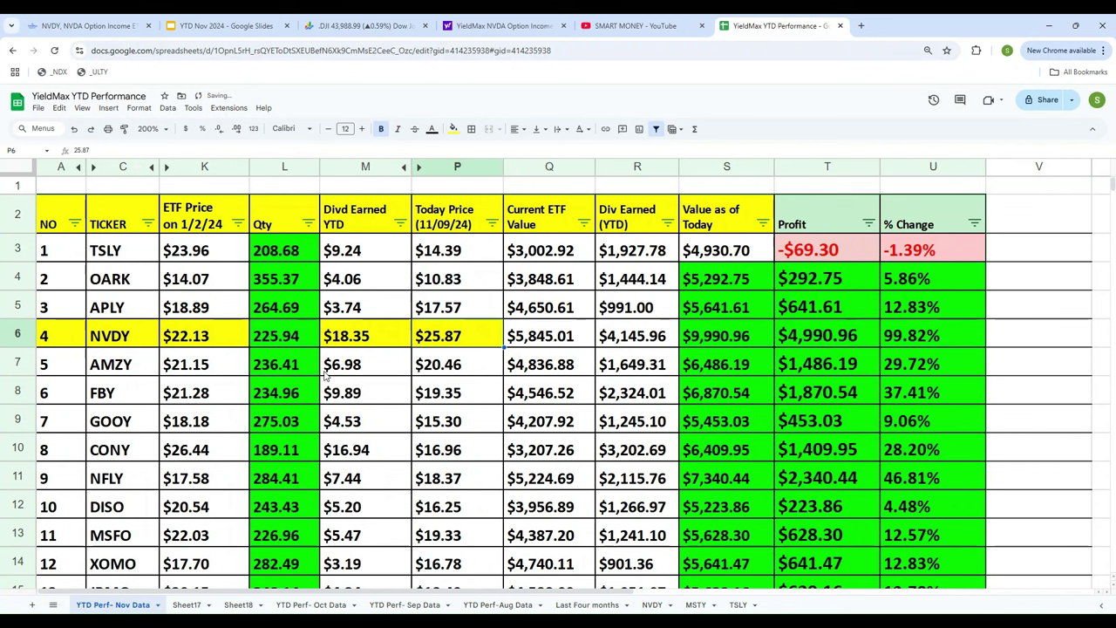
# Clear NVDY's Current ETF Value in Q6 and Div Earned (YTD) in R6.
pyautogui.click(555, 338)
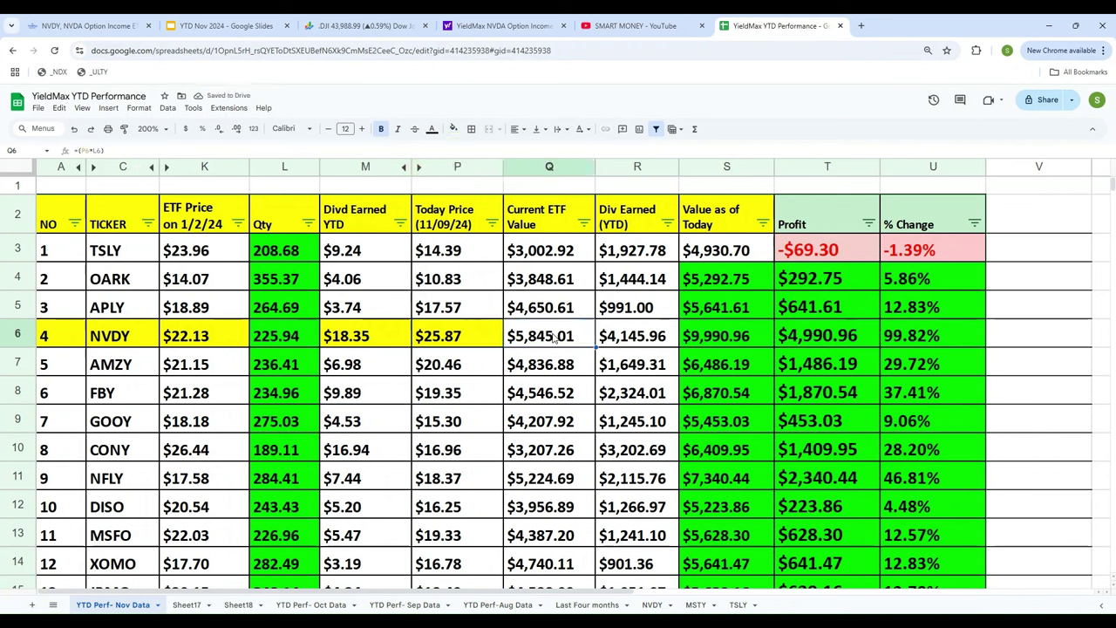
pyautogui.press('Delete')
pyautogui.press('Right')
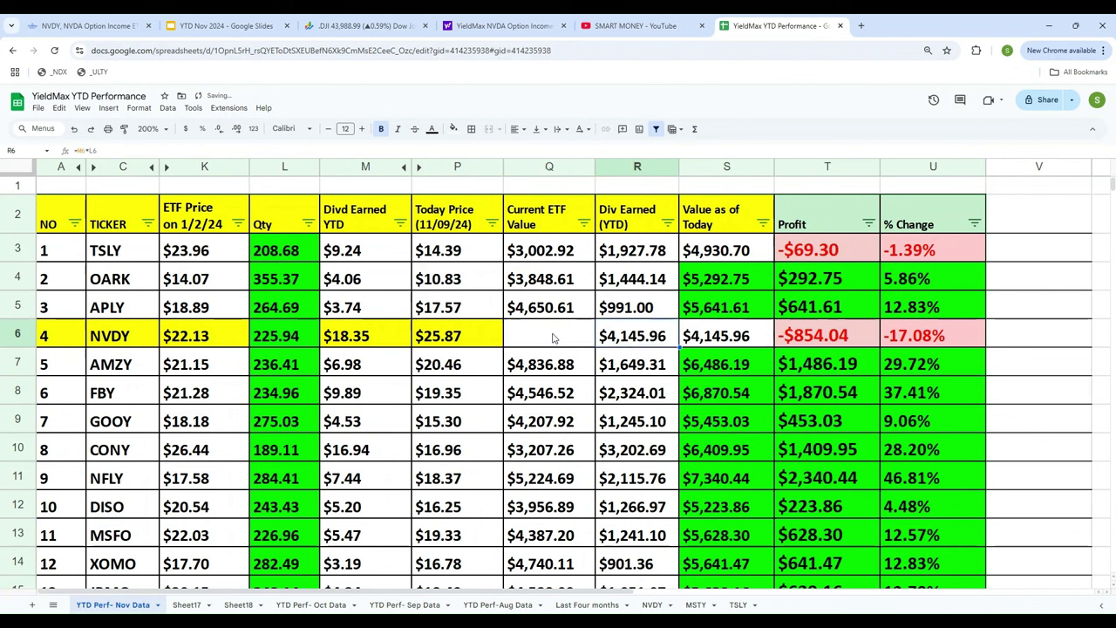
pyautogui.press('Delete')
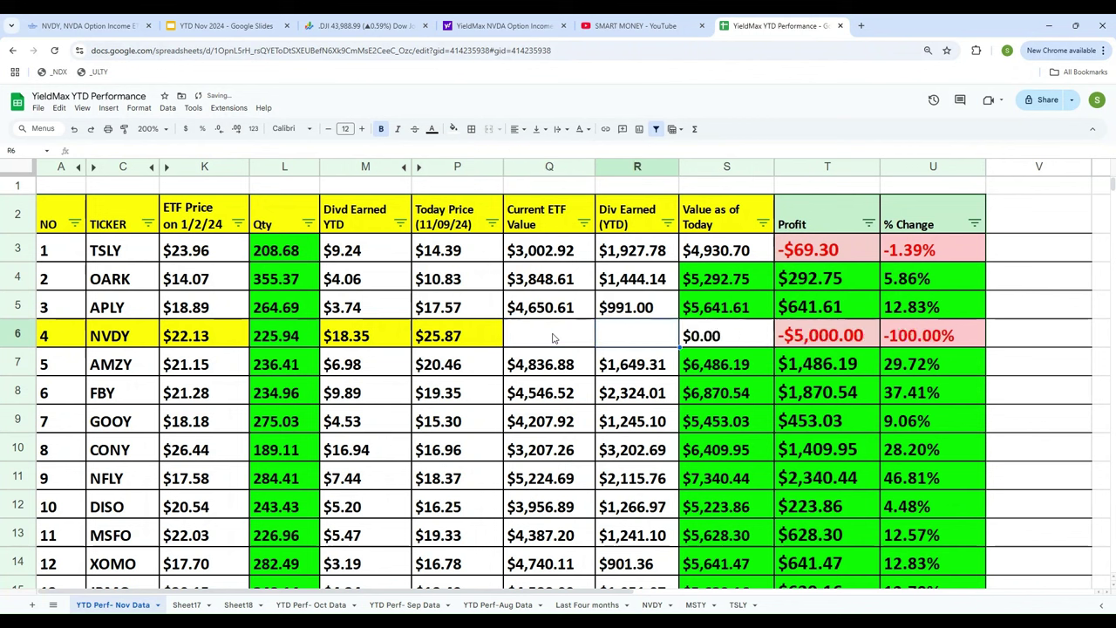
# Go back over the NVDY row to its number and forward again to the Current ETF Value cell.
pyautogui.press('Left')
pyautogui.press('Left')
pyautogui.press('Left')
pyautogui.press('Left')
pyautogui.press('Left')
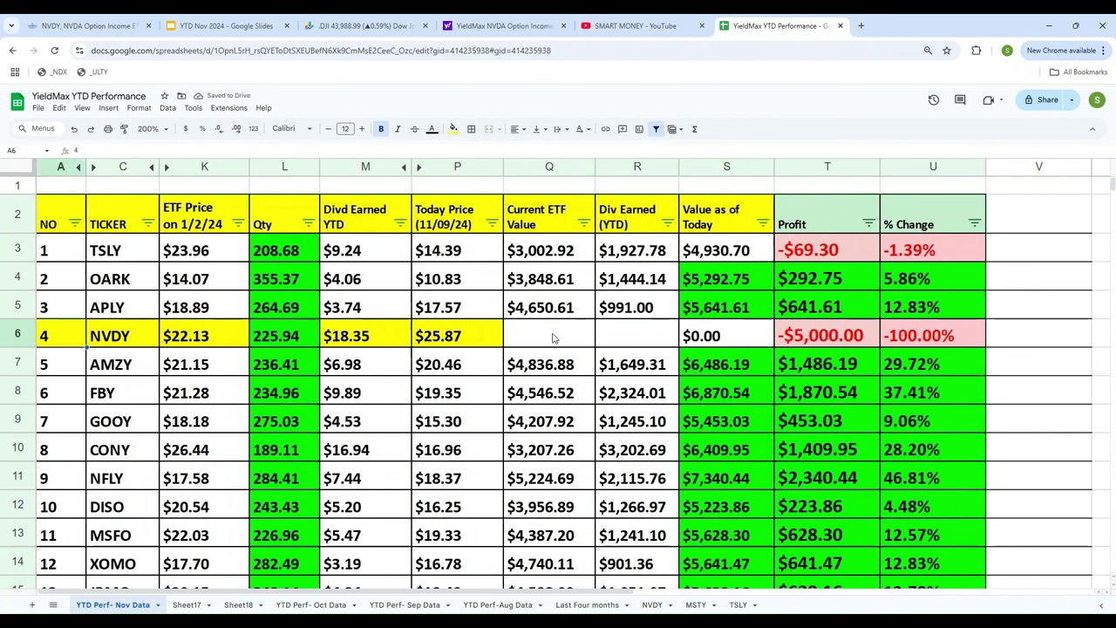
pyautogui.press('Right')
pyautogui.press('Right')
pyautogui.press('Right')
pyautogui.press('Right')
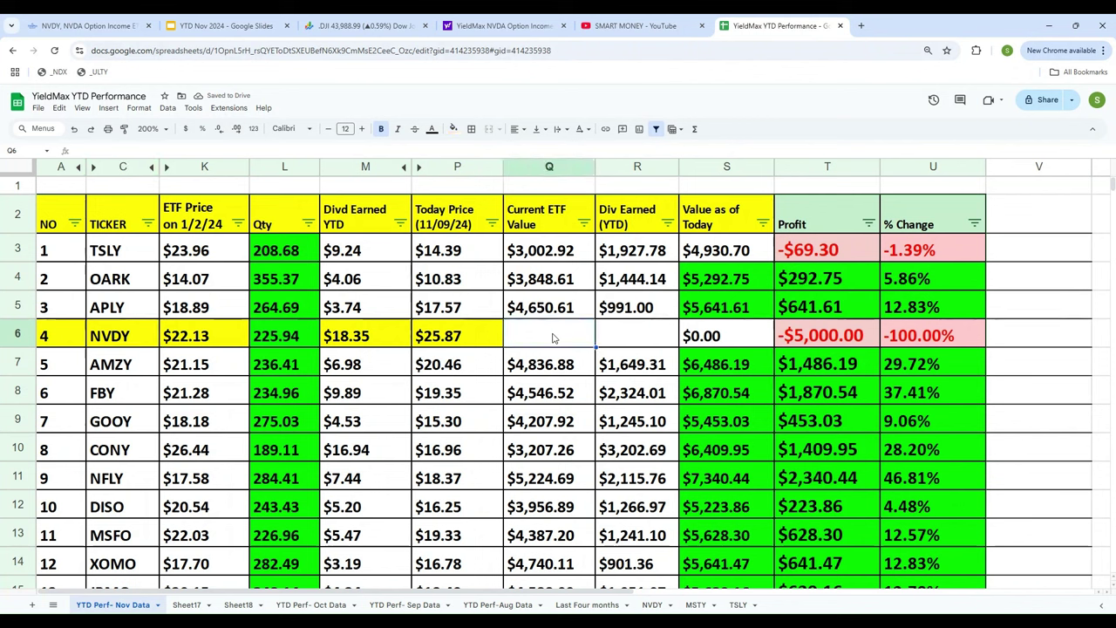
# Calculate NVDY's Current ETF Value in Q6 from today's price and quantity with the formula =P6*L6.
pyautogui.write('=P6*L6')
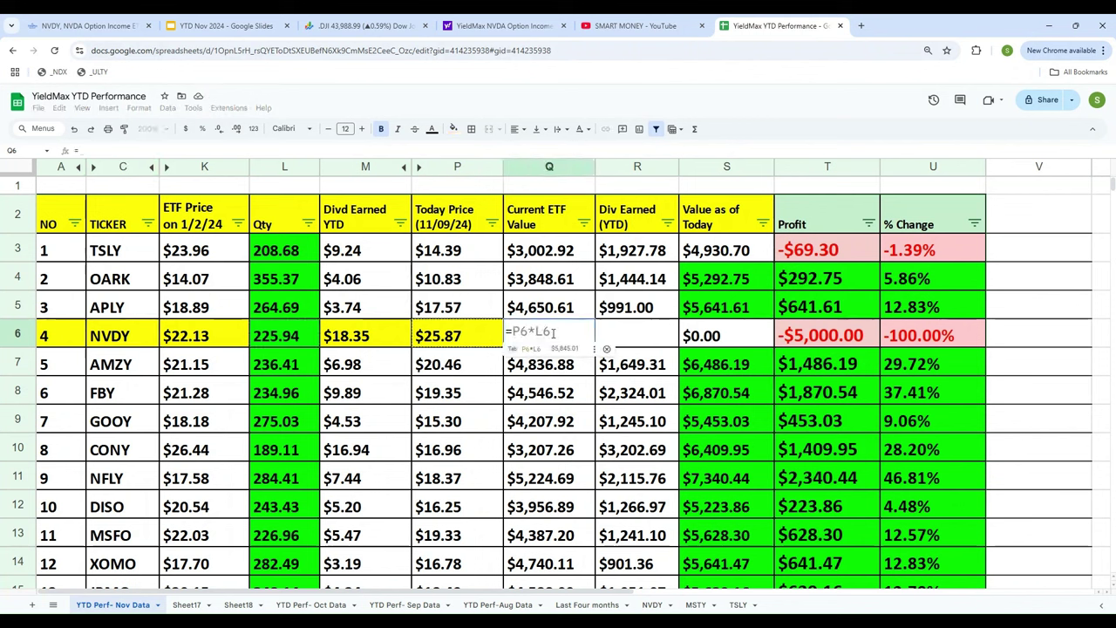
pyautogui.press('BackSpace')
pyautogui.press('BackSpace')
pyautogui.press('BackSpace')
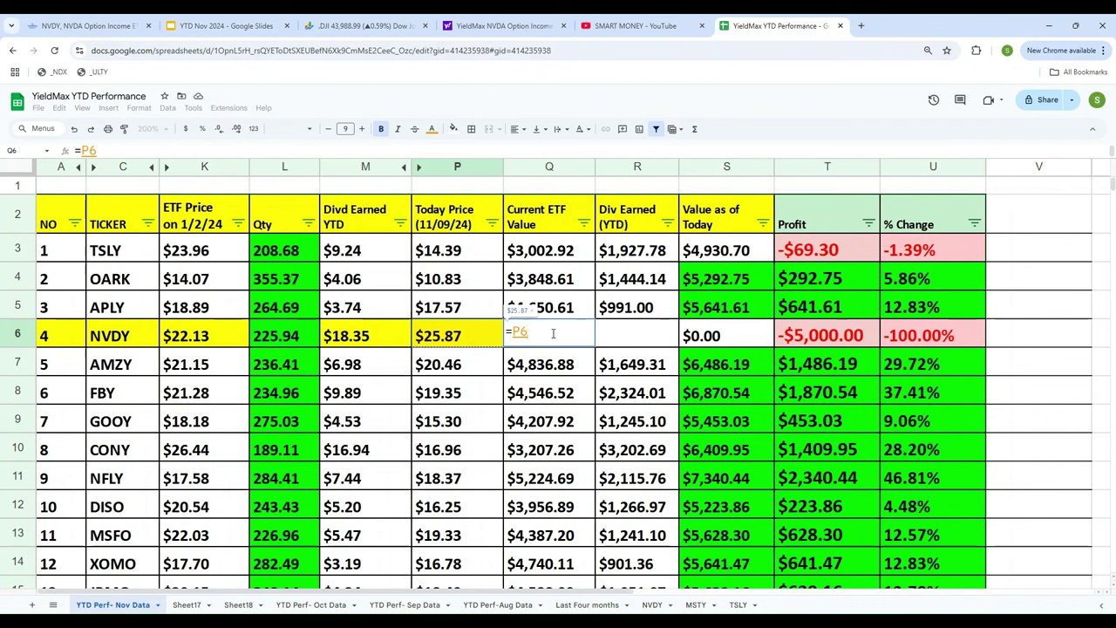
pyautogui.write('*M6')
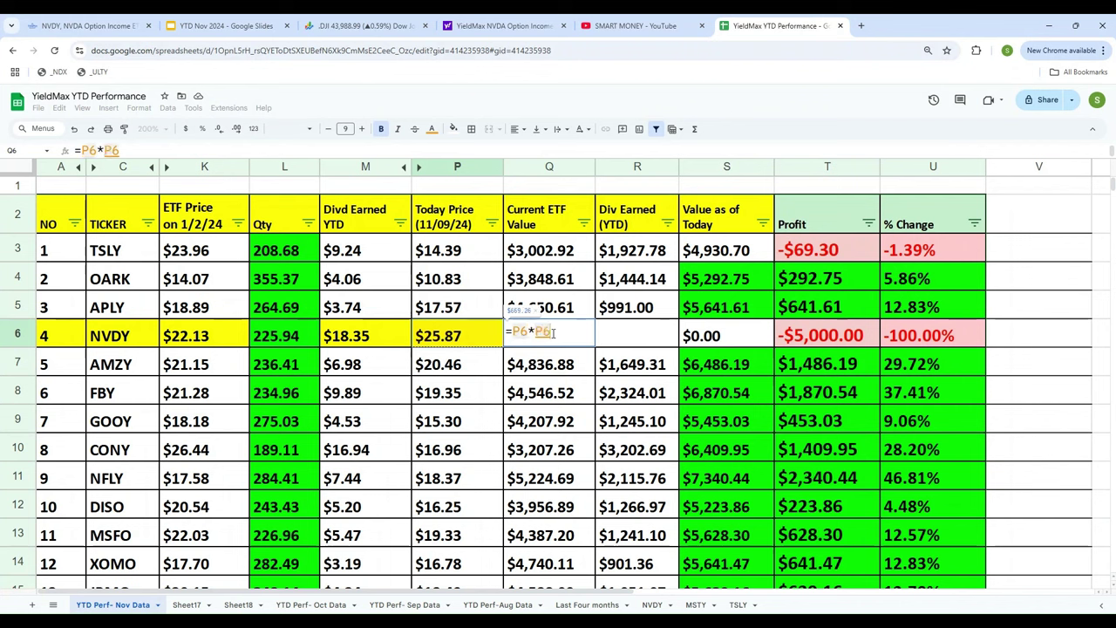
pyautogui.press('BackSpace')
pyautogui.press('BackSpace')
pyautogui.write('L6')
pyautogui.press('Return')
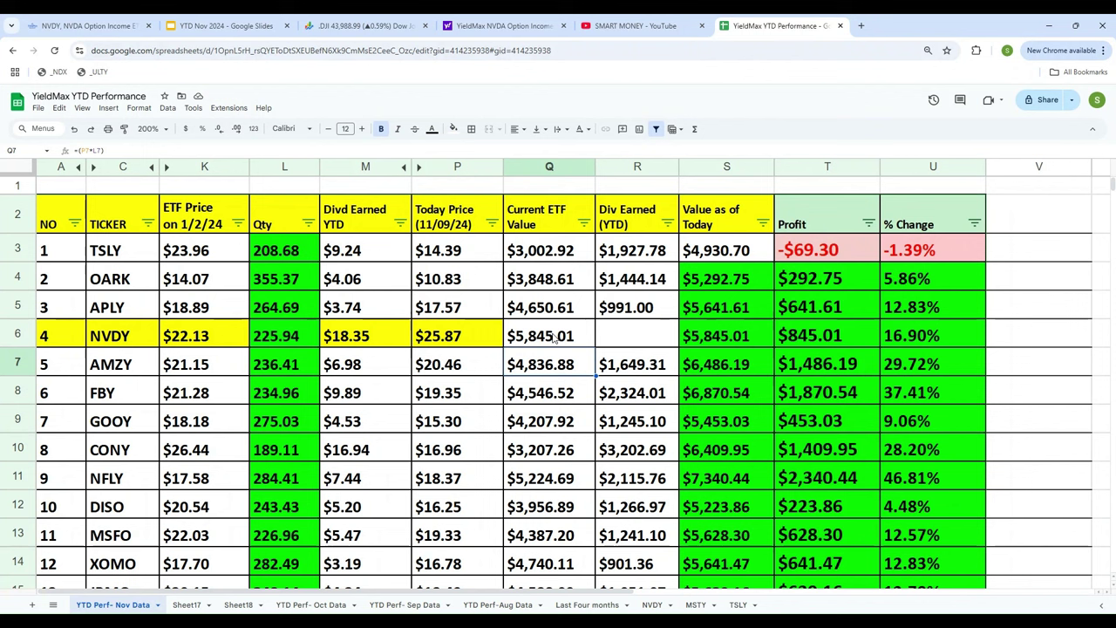
# Check NVDY's Current ETF Value formula, its Divd Earned YTD and its Today Price.
pyautogui.press('Down')
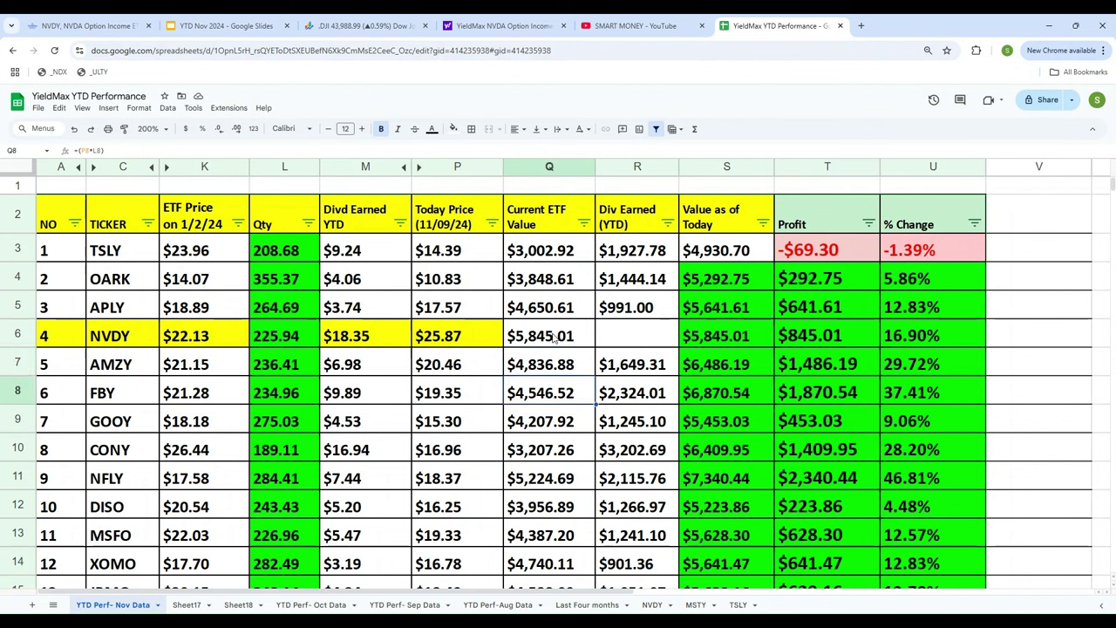
pyautogui.click(554, 340)
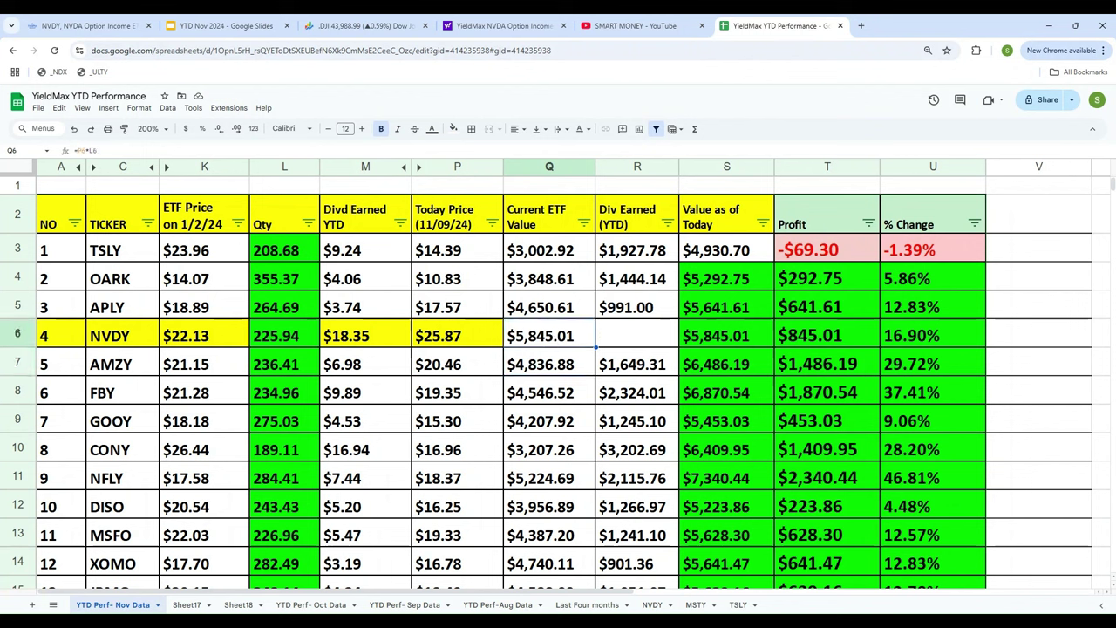
pyautogui.click(358, 340)
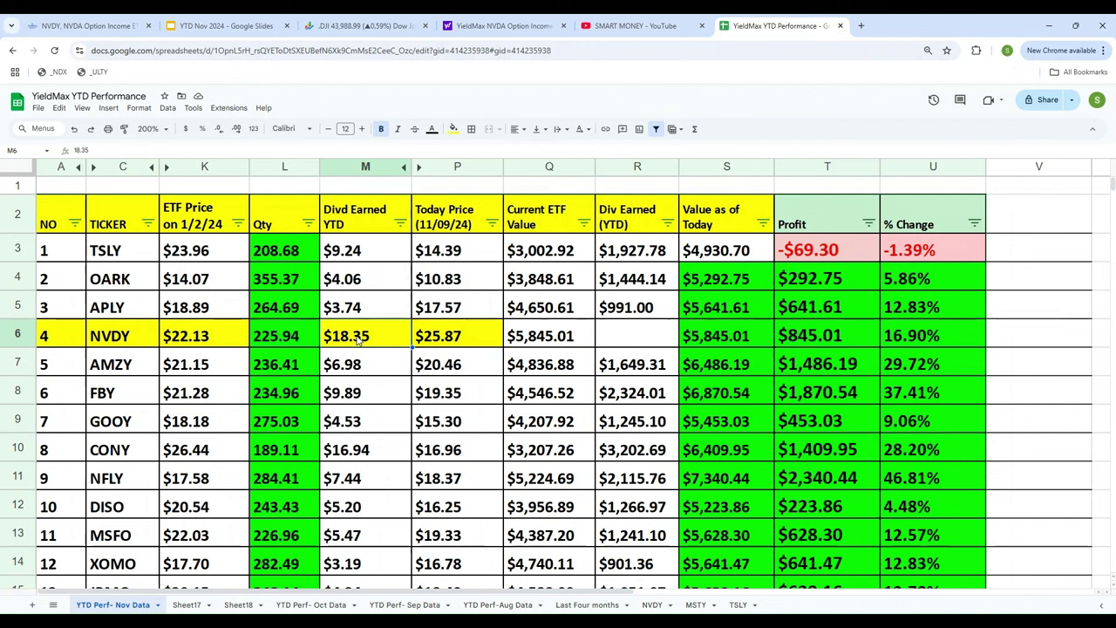
pyautogui.press('Right')
pyautogui.press('Right')
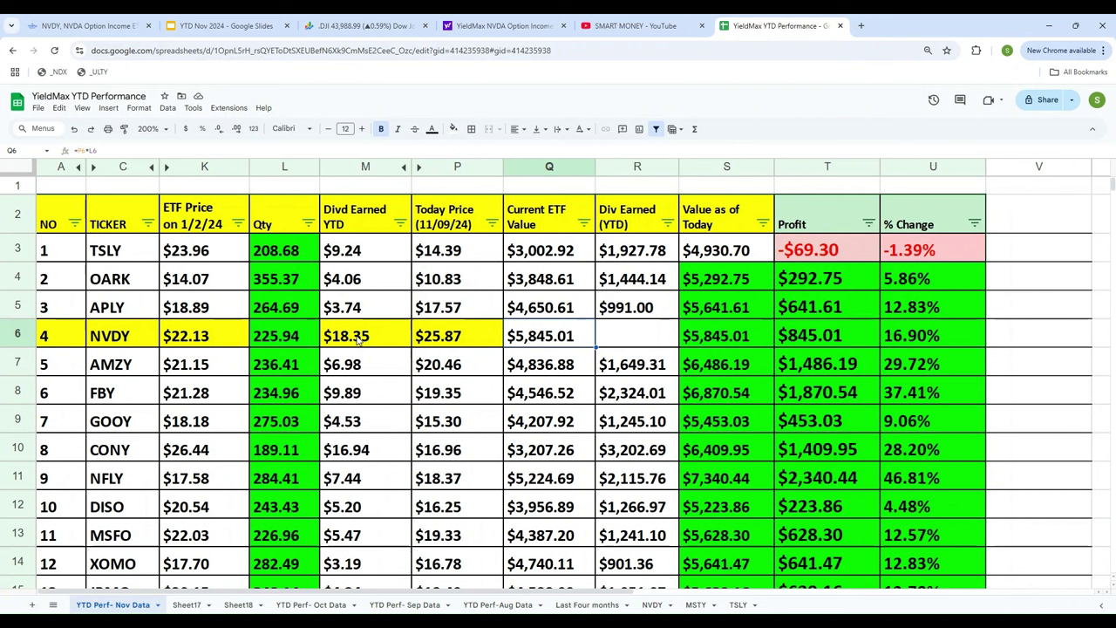
# Calculate NVDY's Div Earned (YTD) in R6 from the dividend per share and quantity with the formula =M6*L6.
pyautogui.click(619, 342)
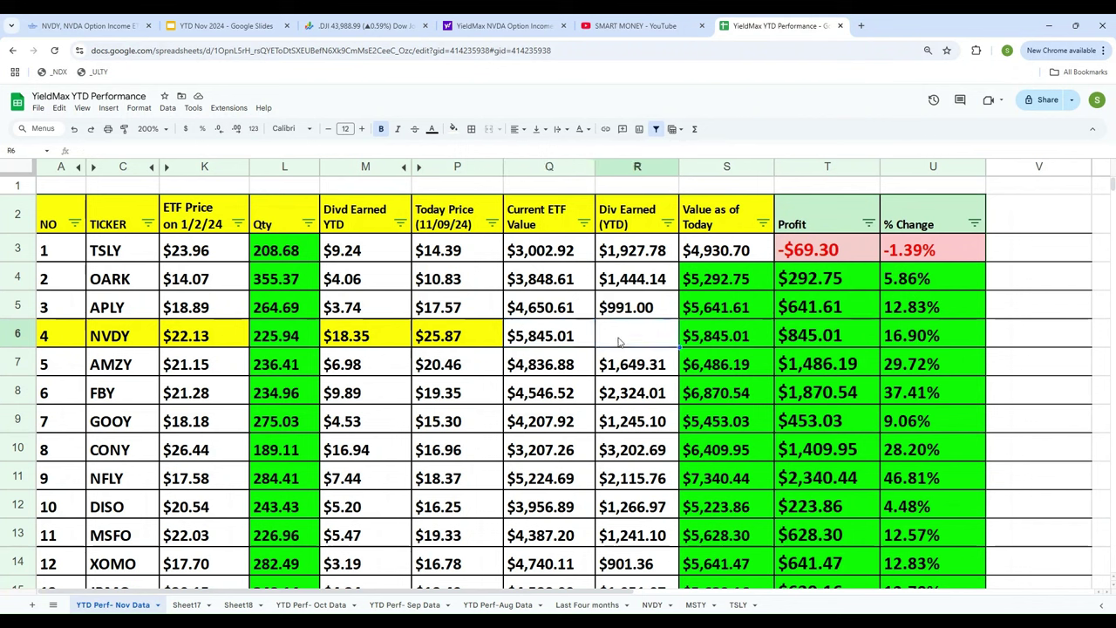
pyautogui.write('=')
pyautogui.press('Left')
pyautogui.press('Left')
pyautogui.press('Left')
pyautogui.press('Left')
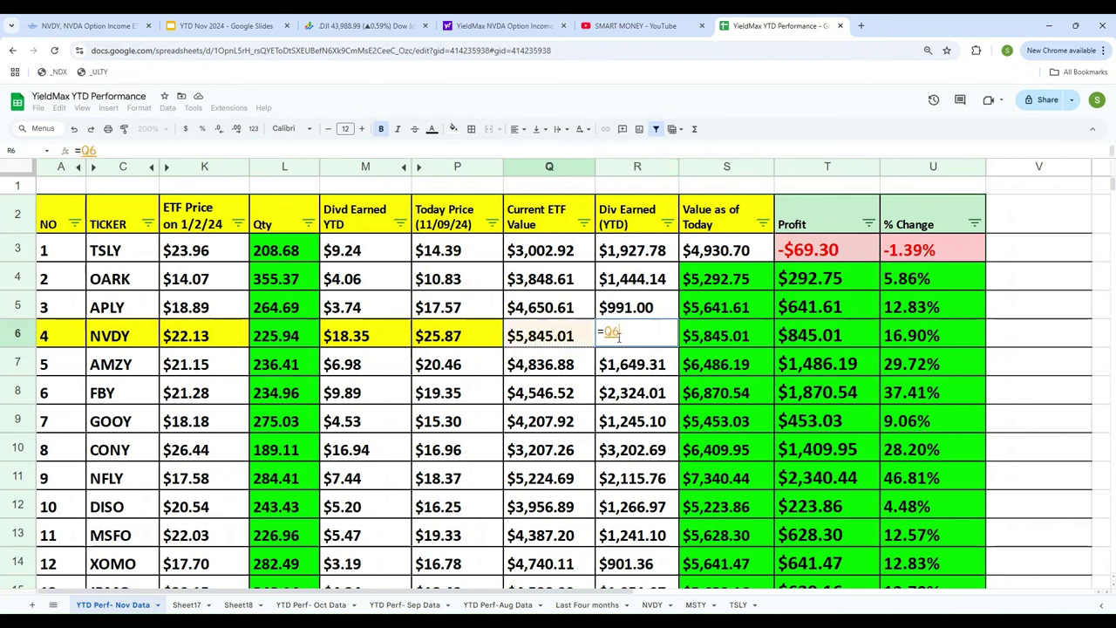
pyautogui.press('Right')
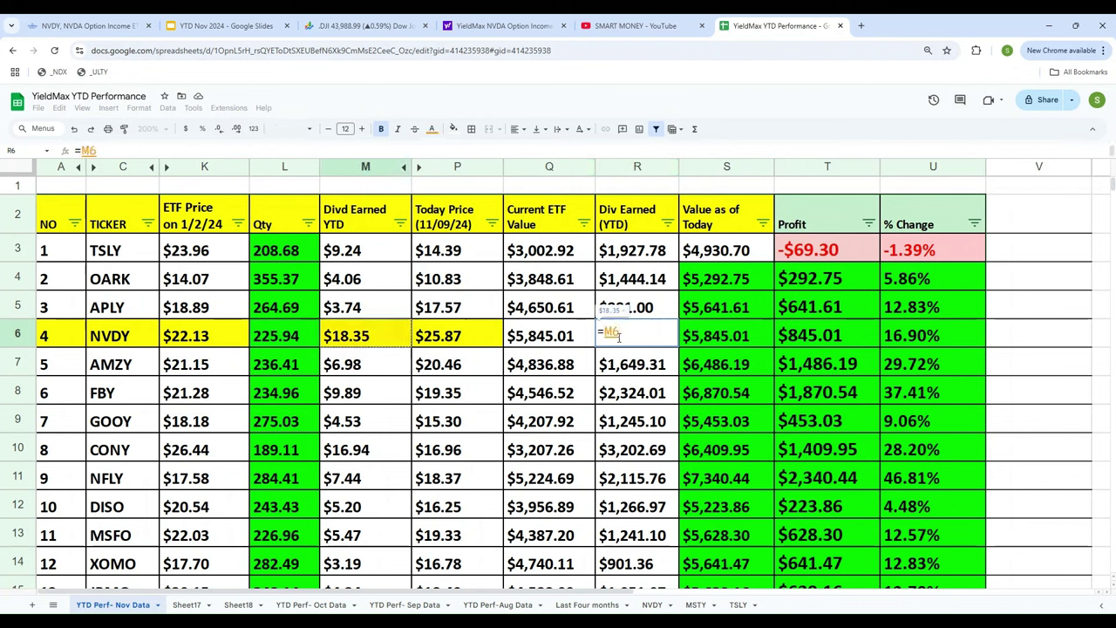
pyautogui.write('*')
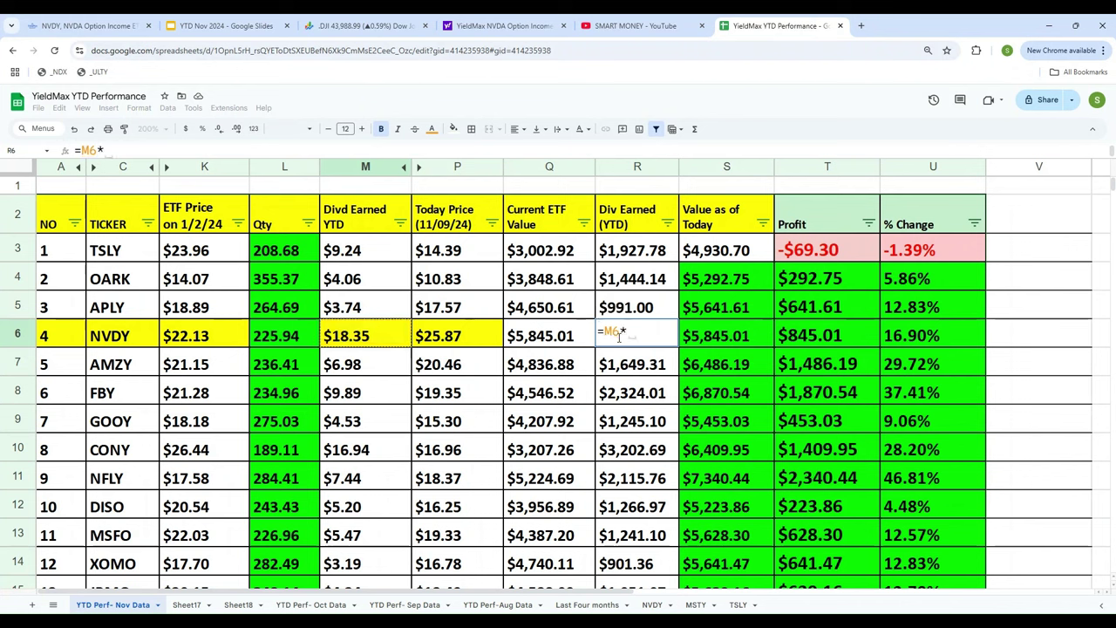
pyautogui.press('Left')
pyautogui.press('Left')
pyautogui.press('Left')
pyautogui.press('Left')
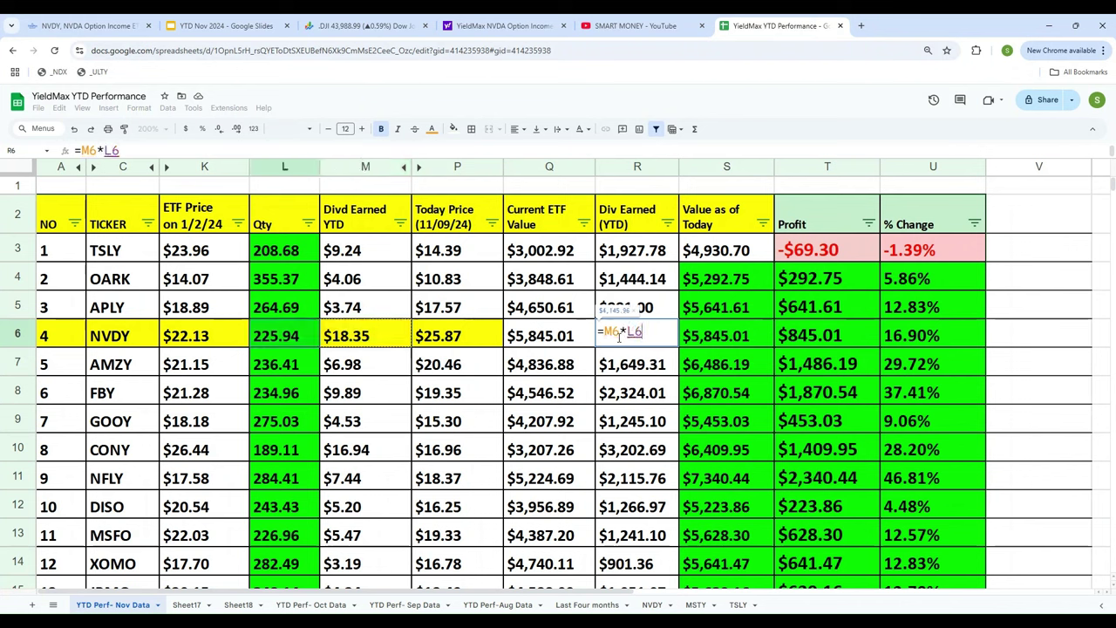
pyautogui.press('Return')
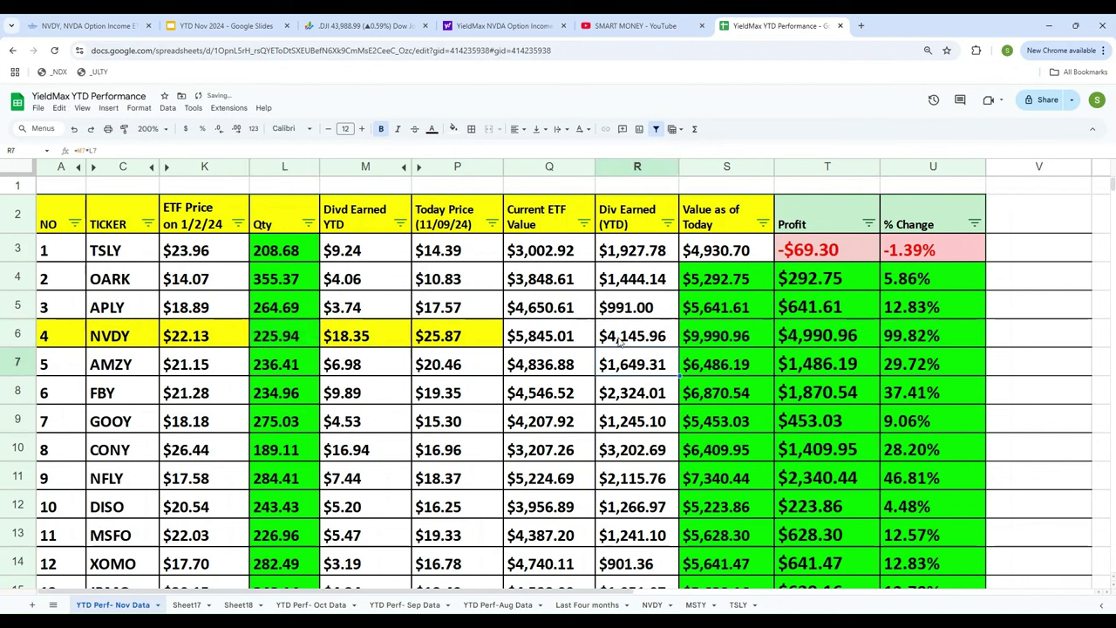
# Review NVDY's Current ETF Value, Div Earned (YTD) and the Value as of Today formula that adds them.
pyautogui.click(538, 339)
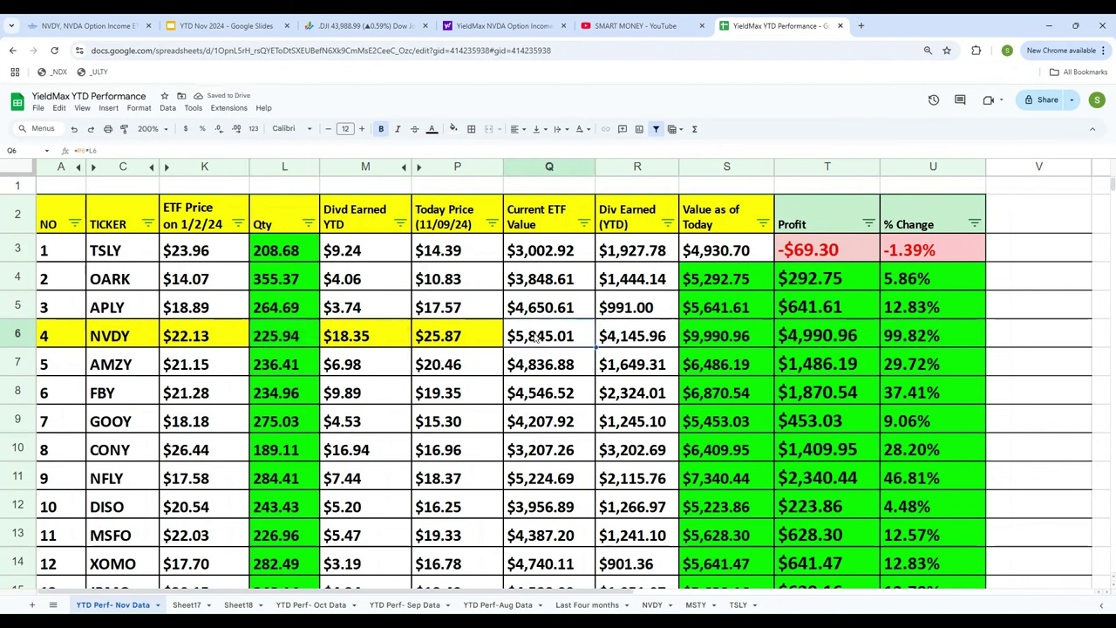
pyautogui.click(638, 343)
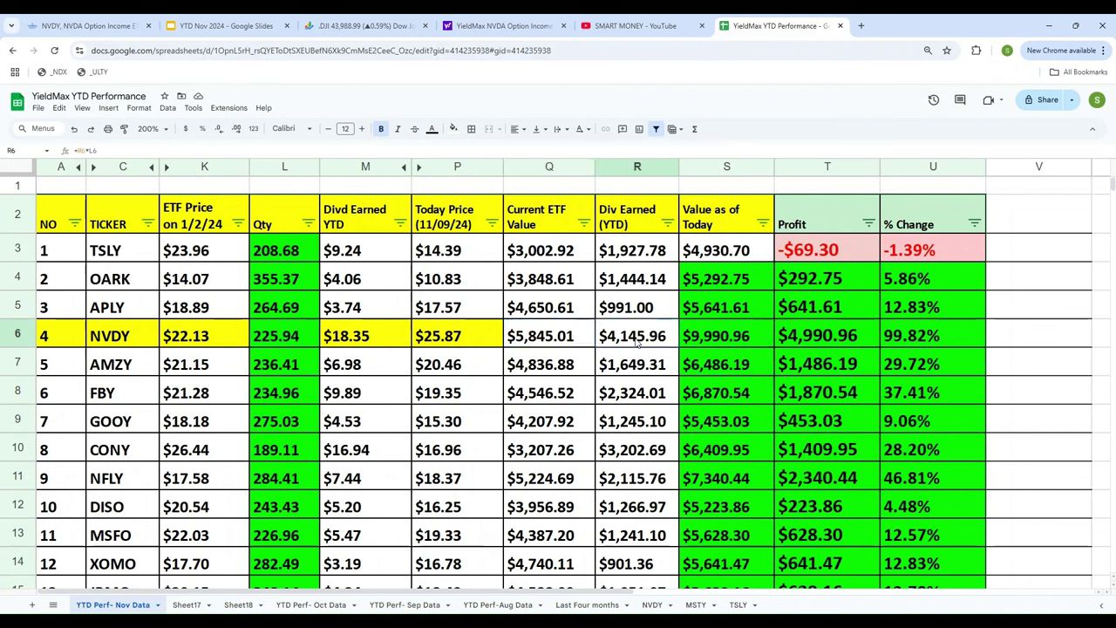
pyautogui.click(722, 340)
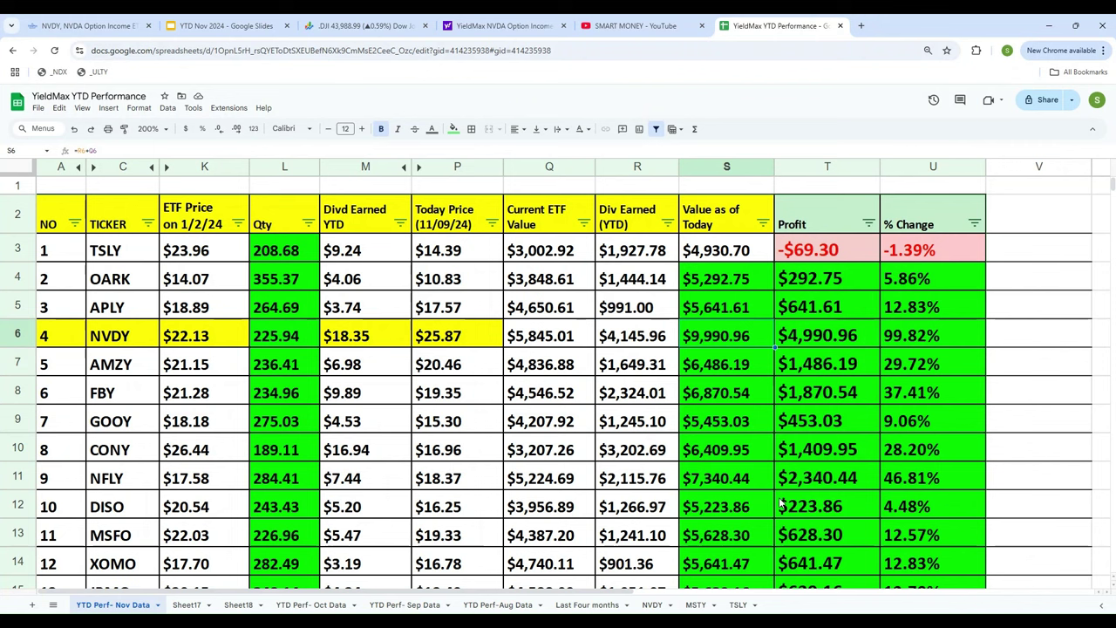
# Calculate NVDY's Value as of Today in S6 from dividends earned and current ETF value with the formula =R6+Q6.
pyautogui.write('=')
pyautogui.press('Left')
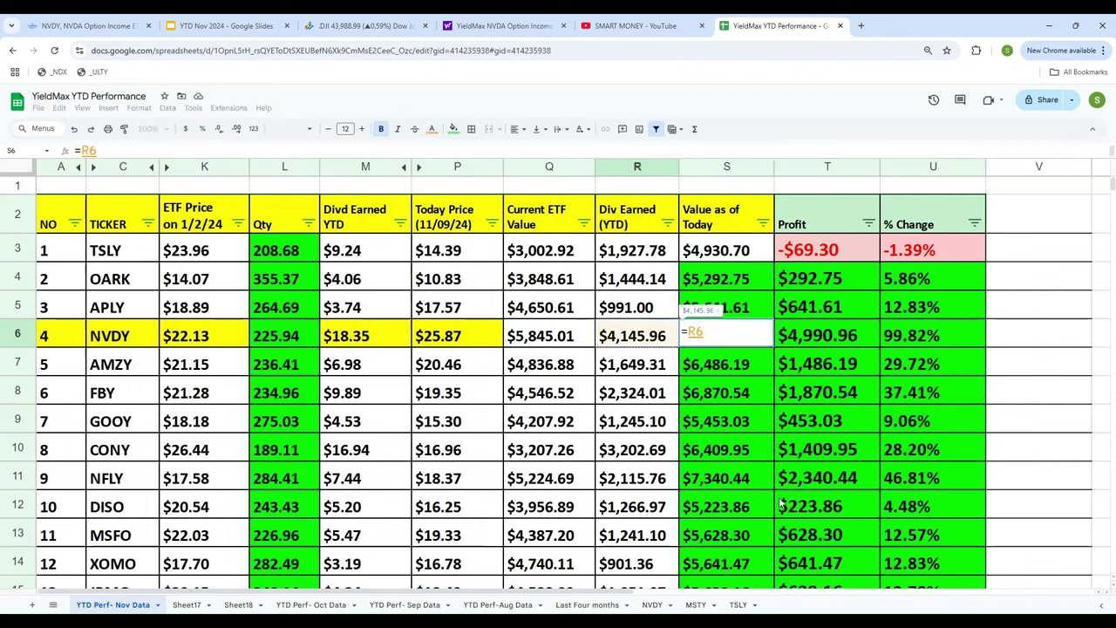
pyautogui.write('+')
pyautogui.press('Left')
pyautogui.press('Left')
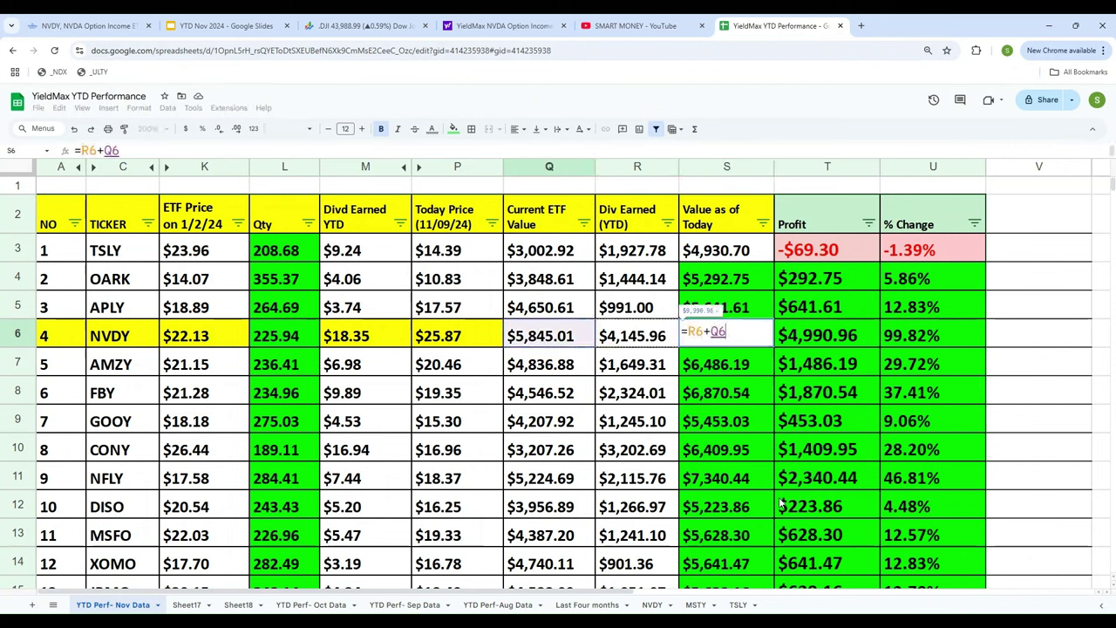
pyautogui.press('Return')
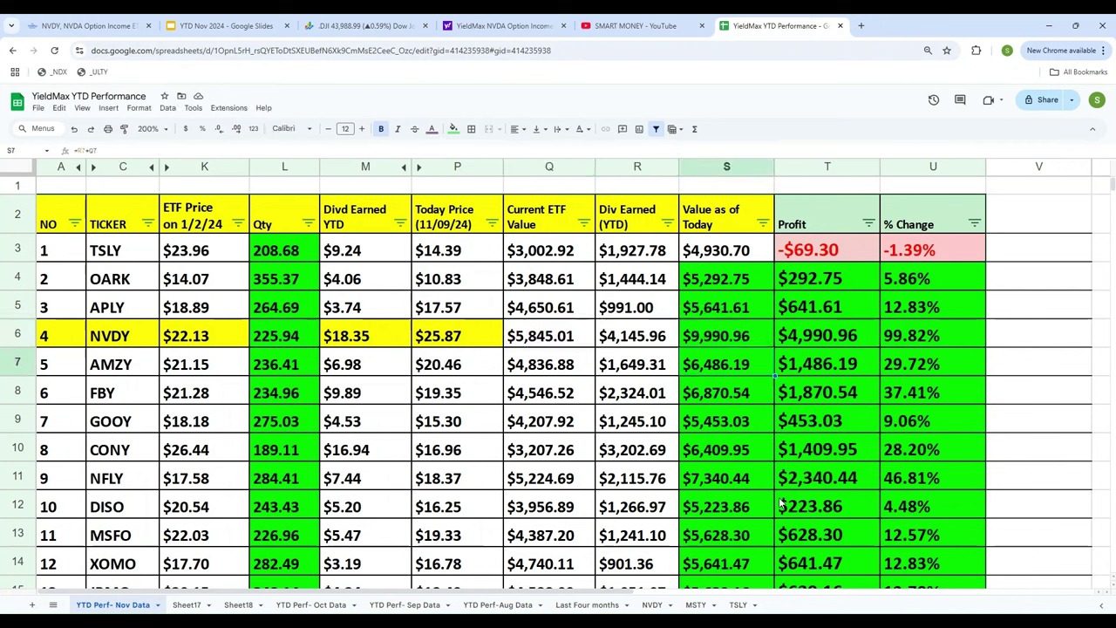
pyautogui.press('Up')
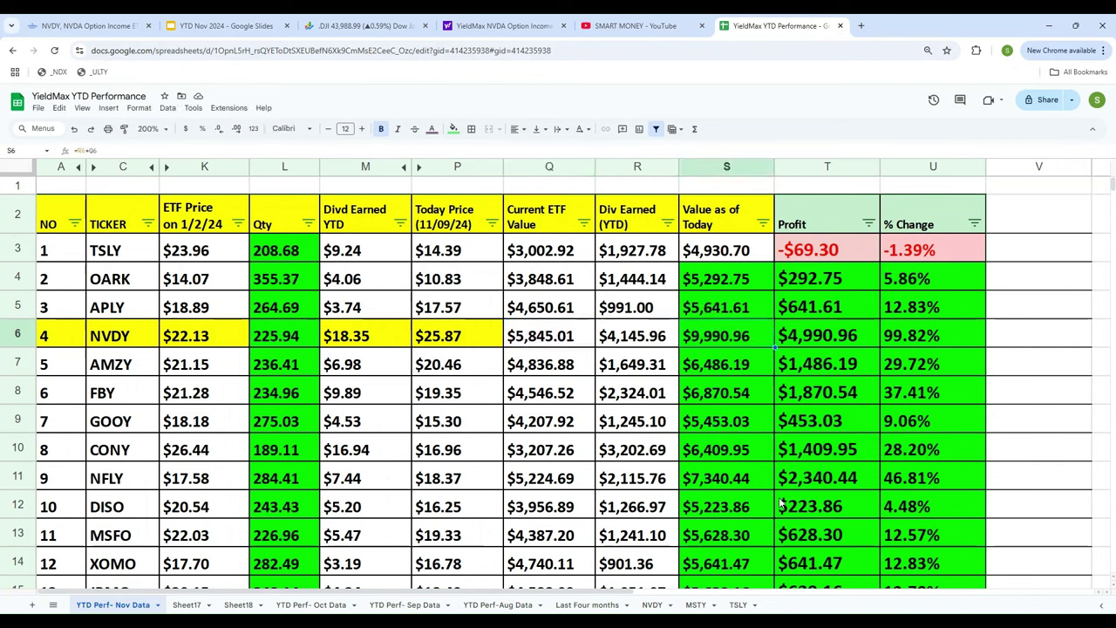
# Review NVDY's row from its number through Value as of Today, and check the Profit and % Change formulas.
pyautogui.press('Left')
pyautogui.press('Left')
pyautogui.press('Left')
pyautogui.press('Left')
pyautogui.press('Left')
pyautogui.press('Left')
pyautogui.press('Left')
pyautogui.press('Left')
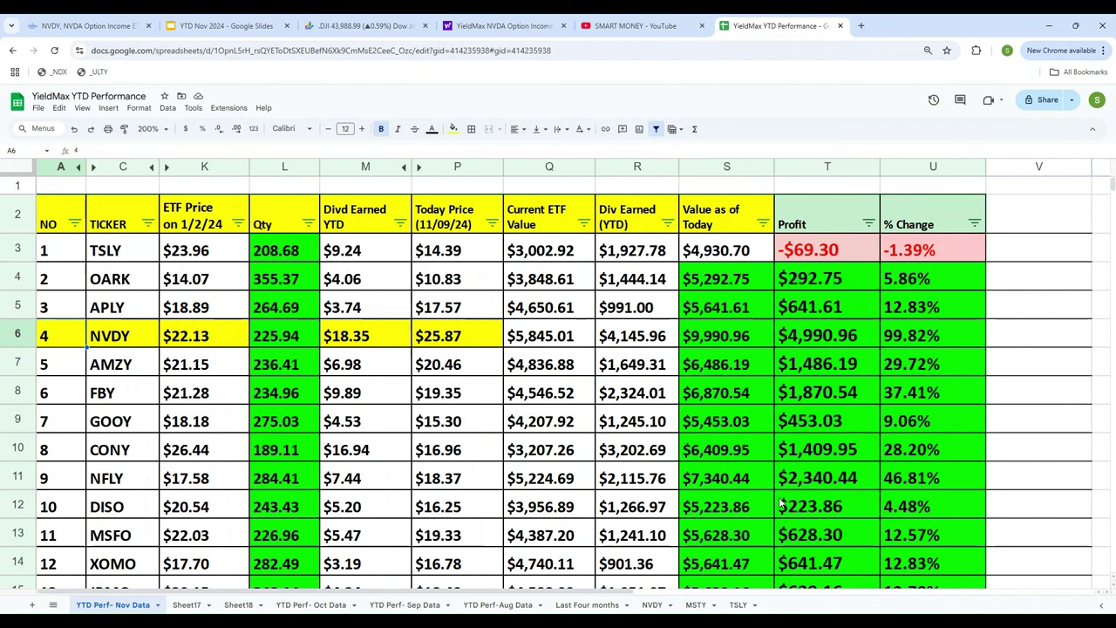
pyautogui.press('Right')
pyautogui.press('Right')
pyautogui.press('Right')
pyautogui.press('Right')
pyautogui.press('Right')
pyautogui.press('Right')
pyautogui.press('Right')
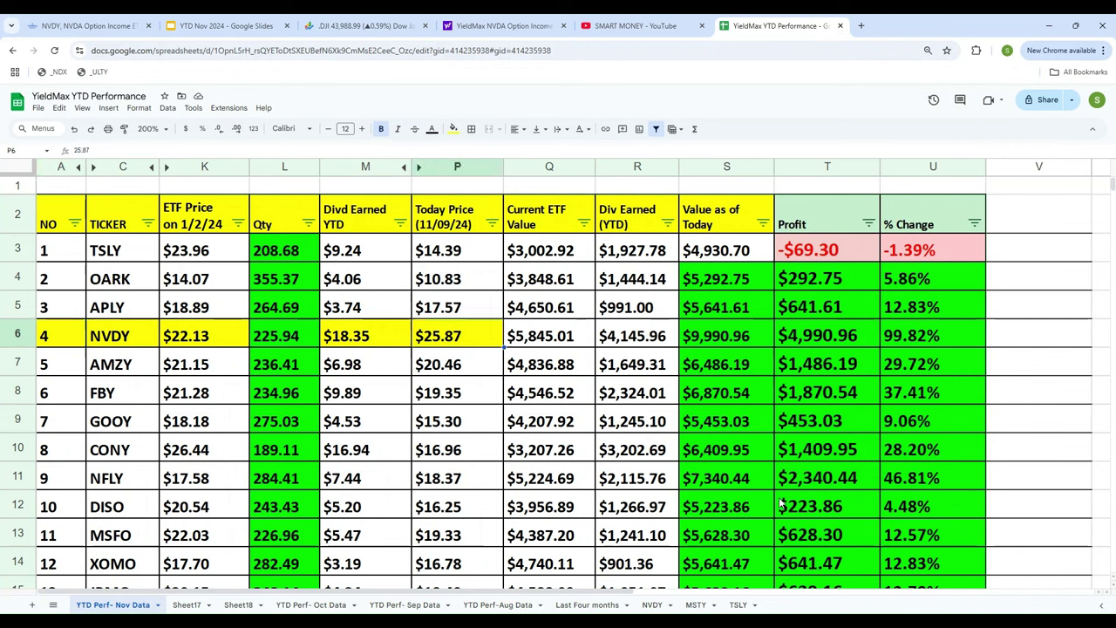
pyautogui.press('Right')
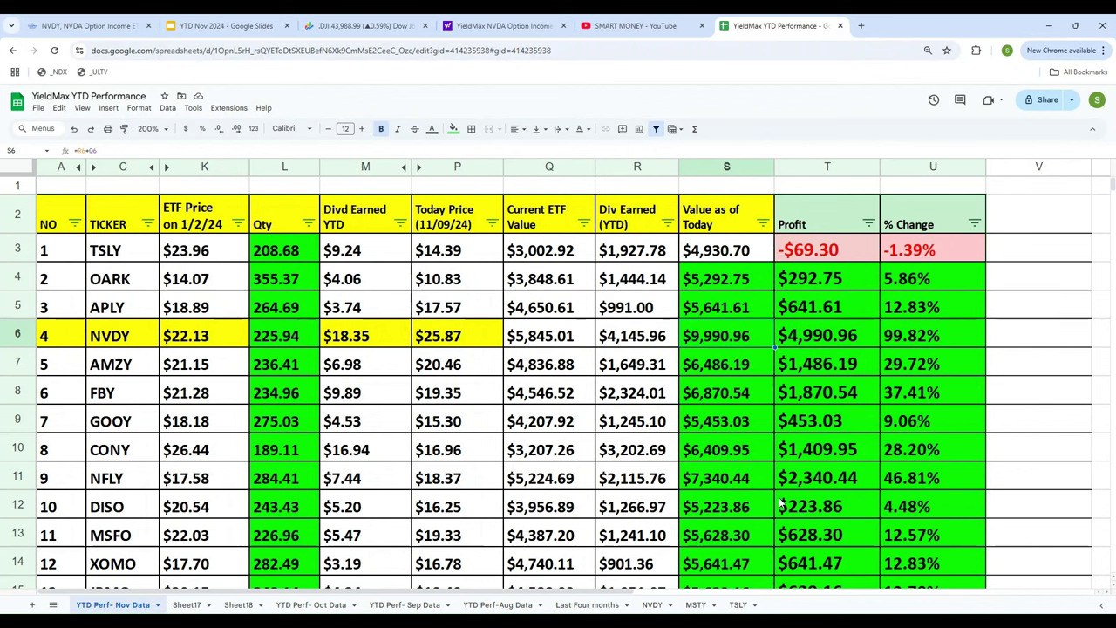
pyautogui.press('Right')
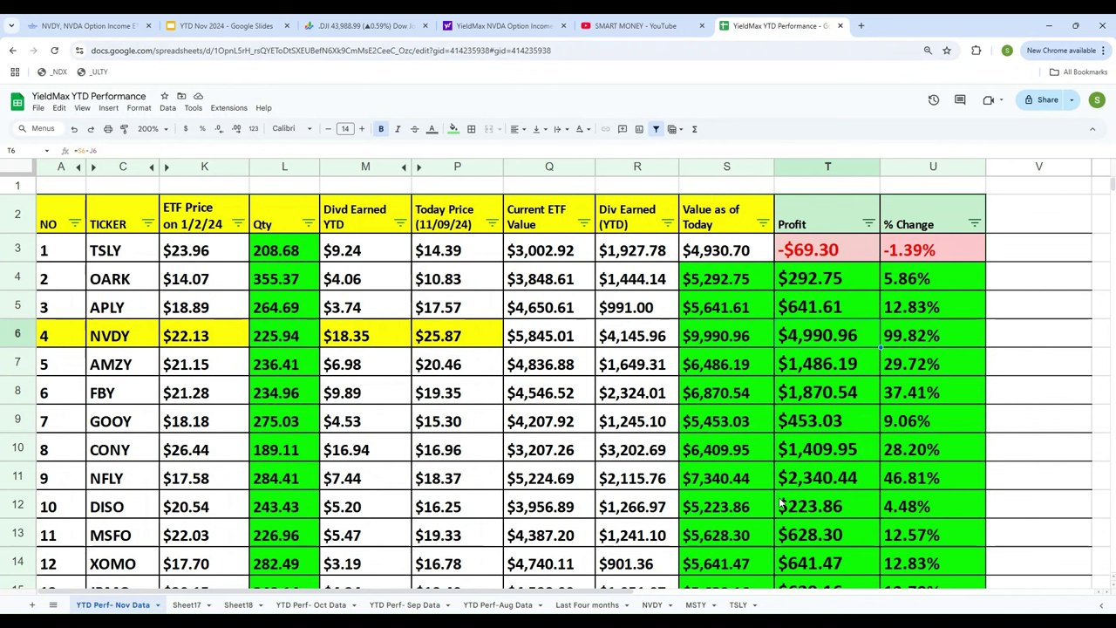
pyautogui.press('Left')
pyautogui.press('Right')
pyautogui.press('Right')
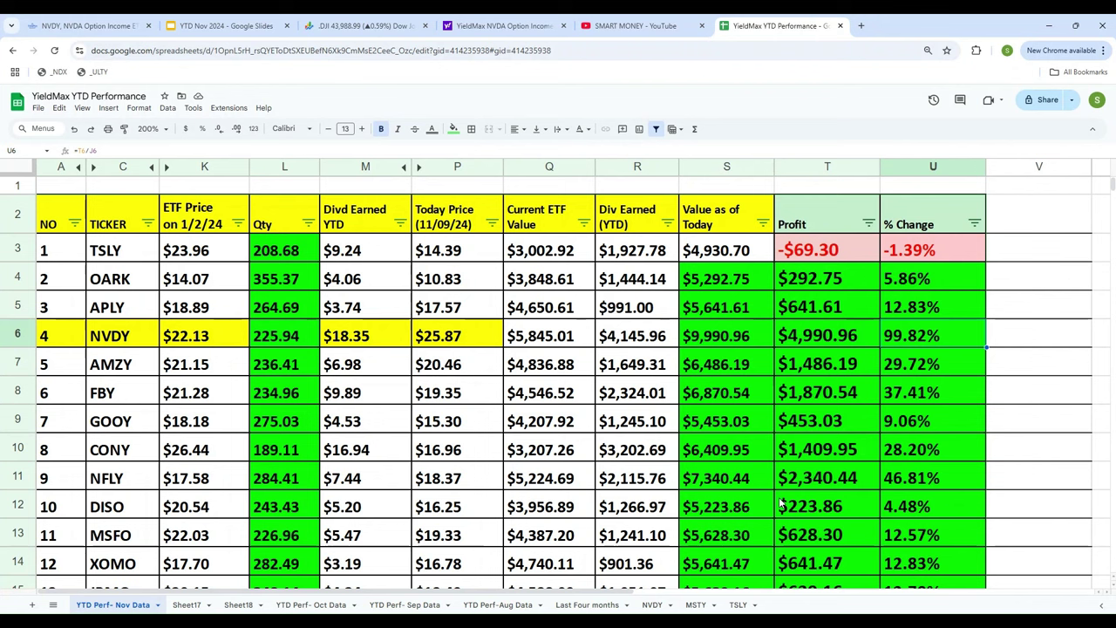
# Go over NVDY's entire row again, from its number to its % Change and back.
pyautogui.press('Left')
pyautogui.press('Left')
pyautogui.press('Left')
pyautogui.press('Left')
pyautogui.press('Left')
pyautogui.press('Left')
pyautogui.press('Left')
pyautogui.press('Left')
pyautogui.press('Left')
pyautogui.press('Left')
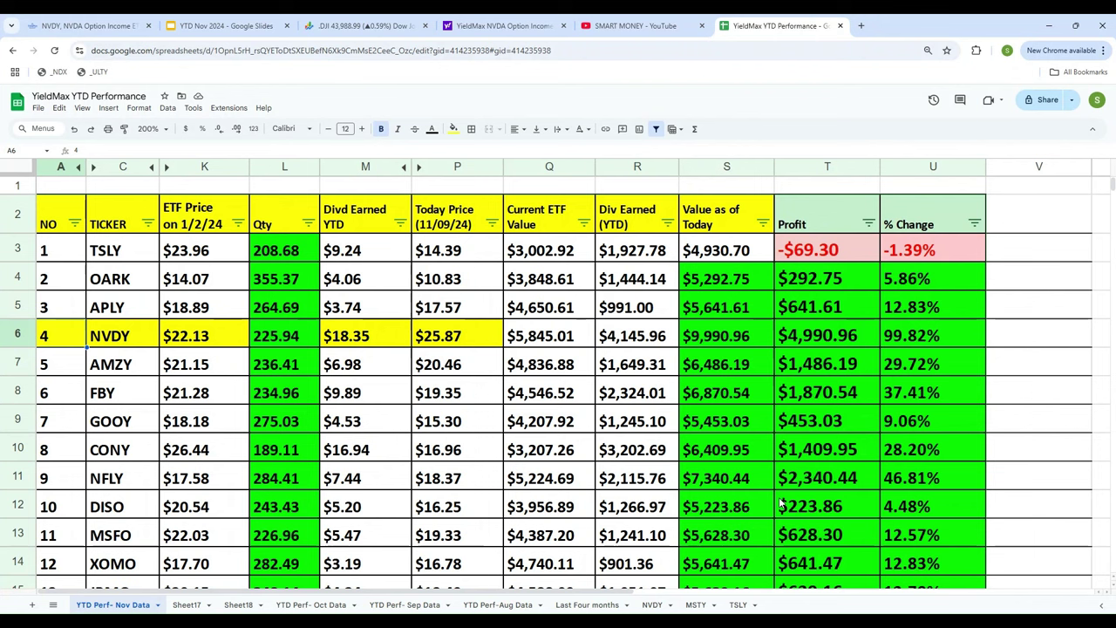
pyautogui.press('Right')
pyautogui.press('Right')
pyautogui.press('Right')
pyautogui.press('Right')
pyautogui.press('Right')
pyautogui.press('Right')
pyautogui.press('Right')
pyautogui.press('Right')
pyautogui.press('Right')
pyautogui.press('Right')
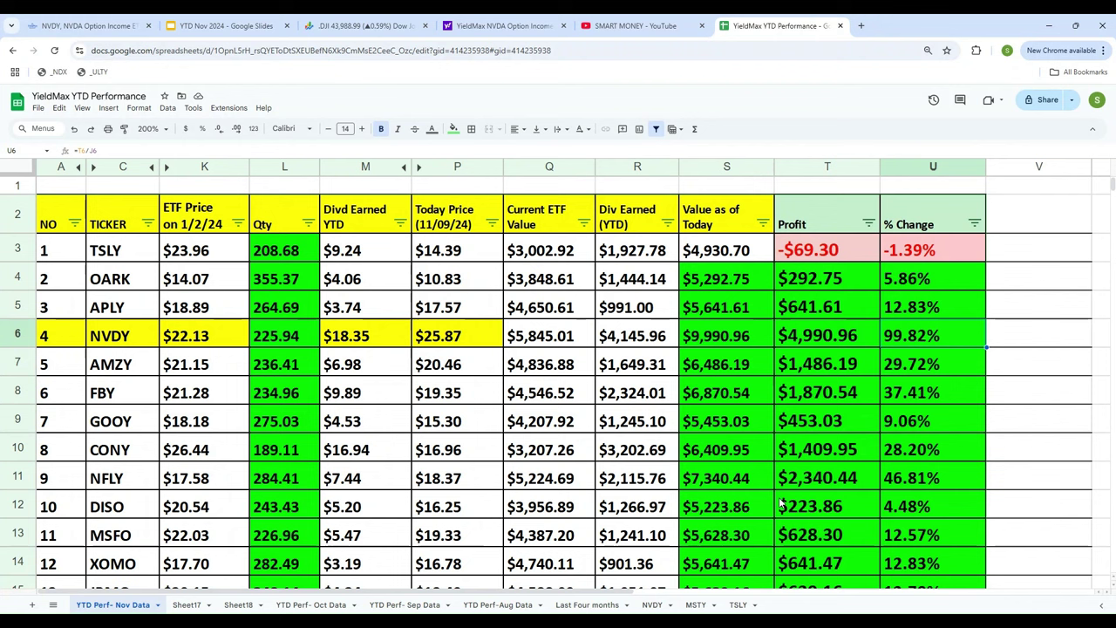
pyautogui.press('Left')
pyautogui.press('Left')
pyautogui.press('Left')
pyautogui.press('Left')
pyautogui.press('Left')
pyautogui.press('Left')
pyautogui.press('Left')
pyautogui.press('Left')
pyautogui.press('Left')
pyautogui.press('Left')
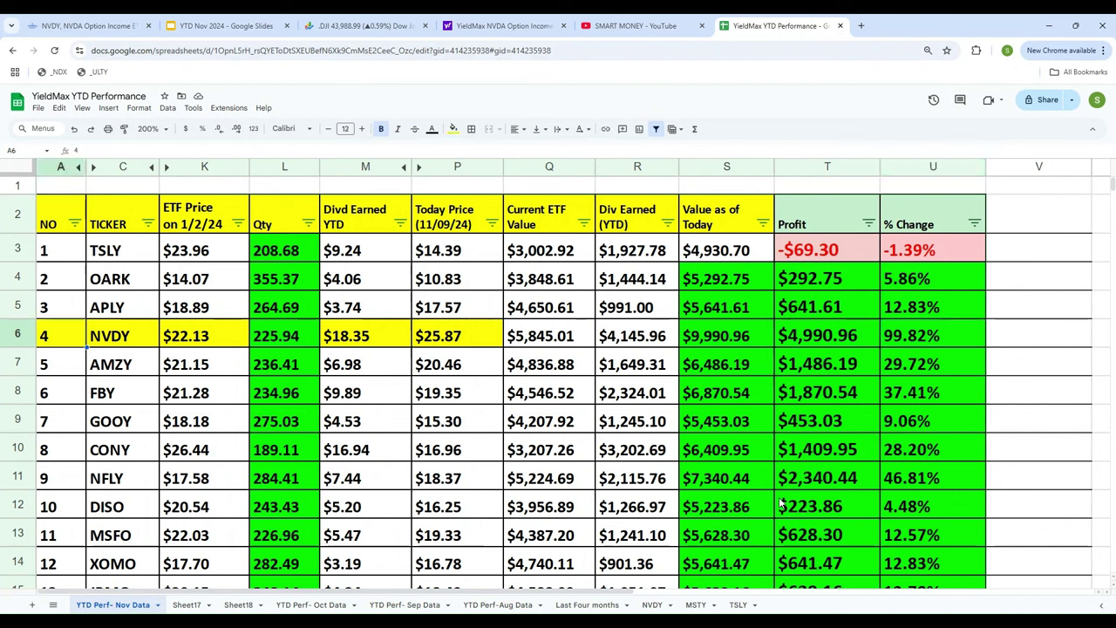
pyautogui.press('Down')
pyautogui.press('Down')
pyautogui.press('Down')
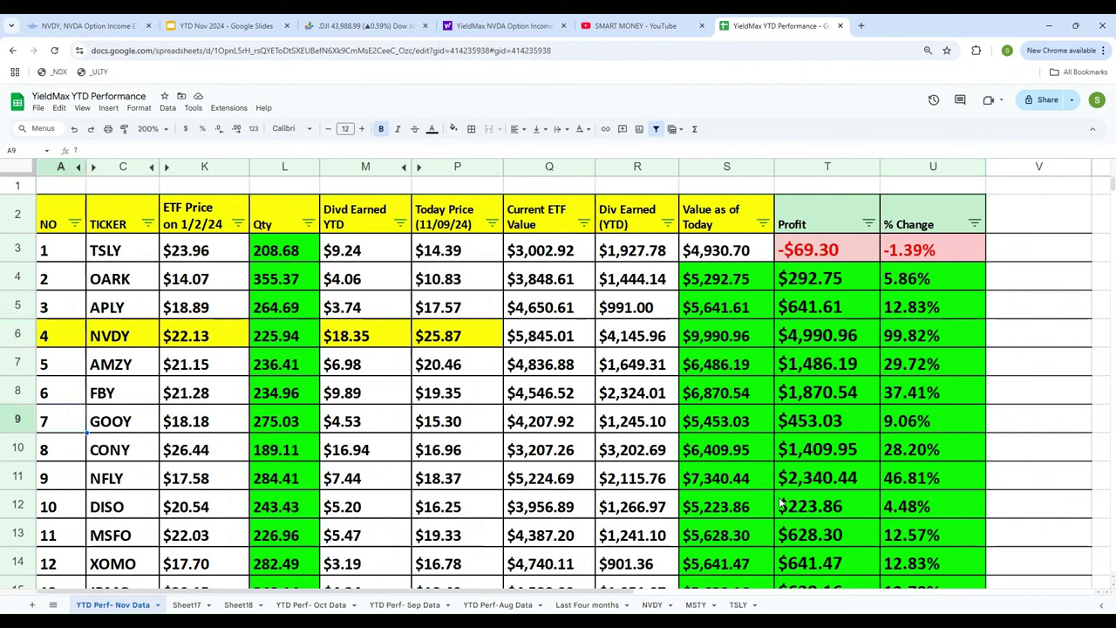
pyautogui.press('Down')
pyautogui.press('Down')
pyautogui.press('Up')
pyautogui.press('Up')
pyautogui.press('Down')
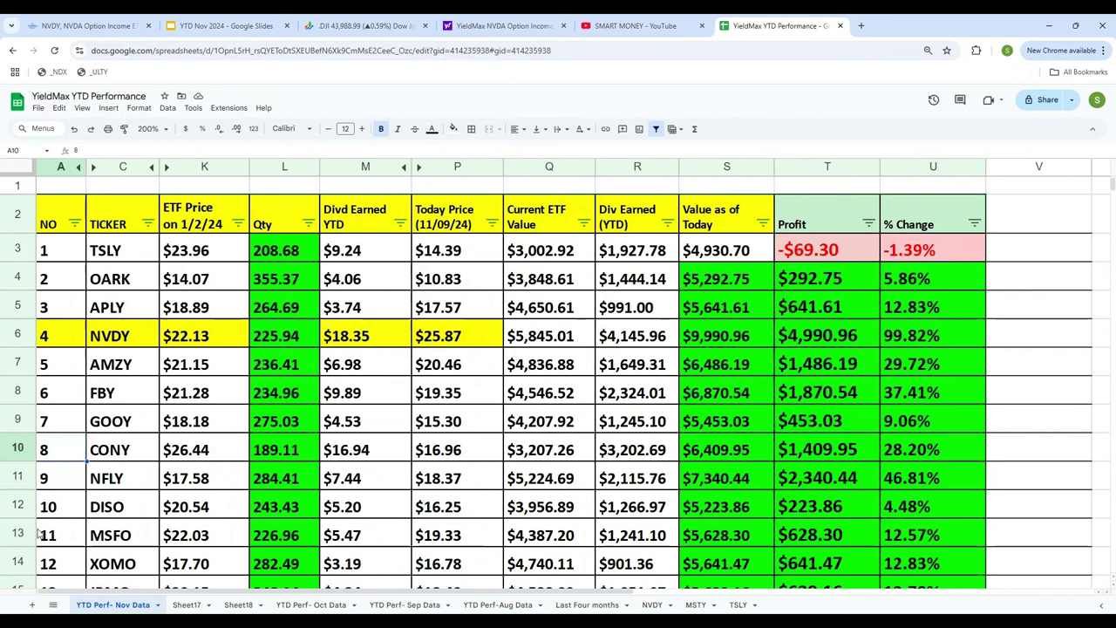
pyautogui.press('Right')
pyautogui.press('Right')
pyautogui.press('Left')
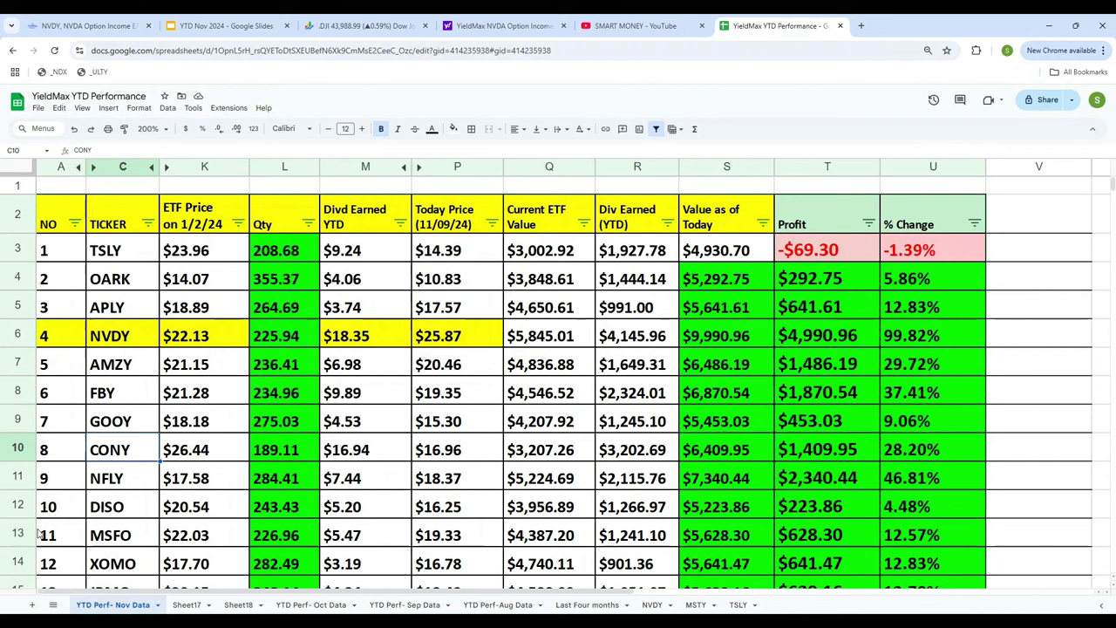
pyautogui.press('BackSpace')
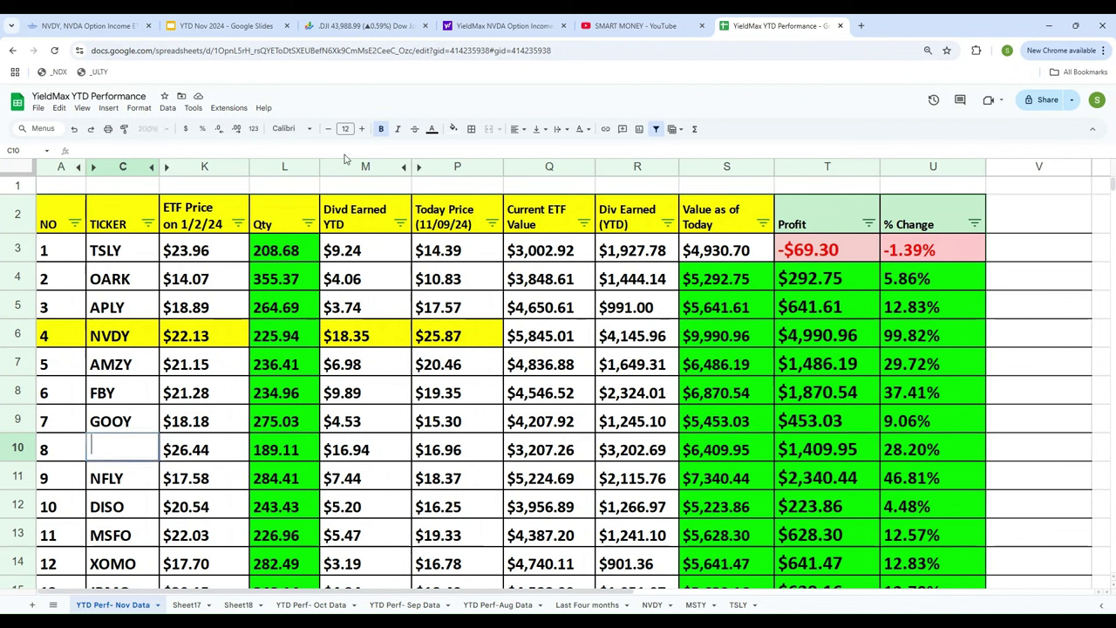
pyautogui.click(177, 538)
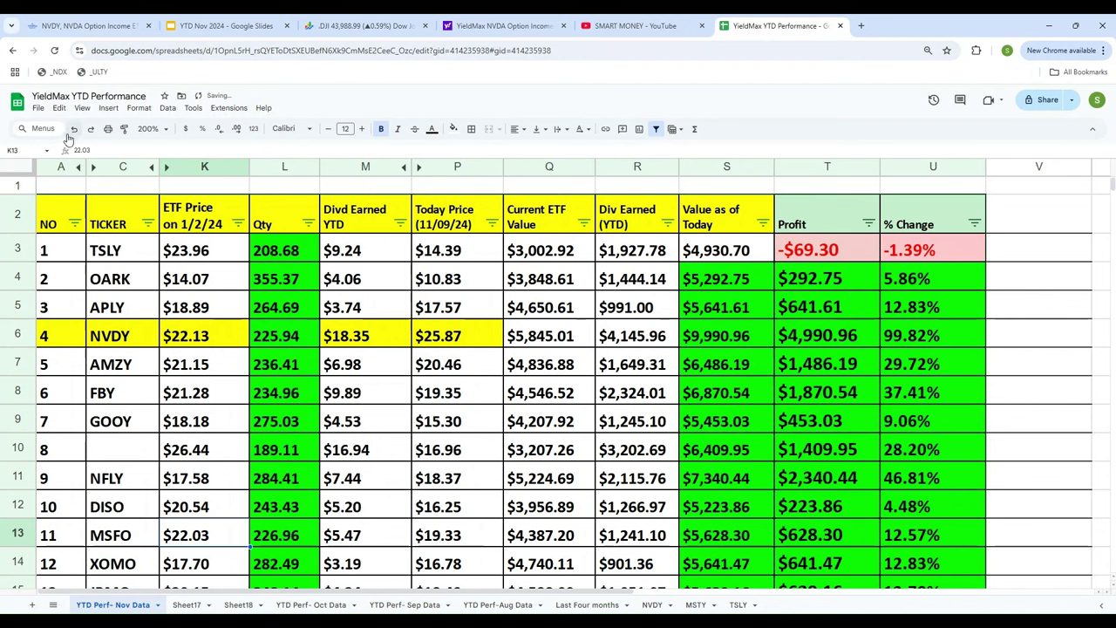
pyautogui.click(76, 131)
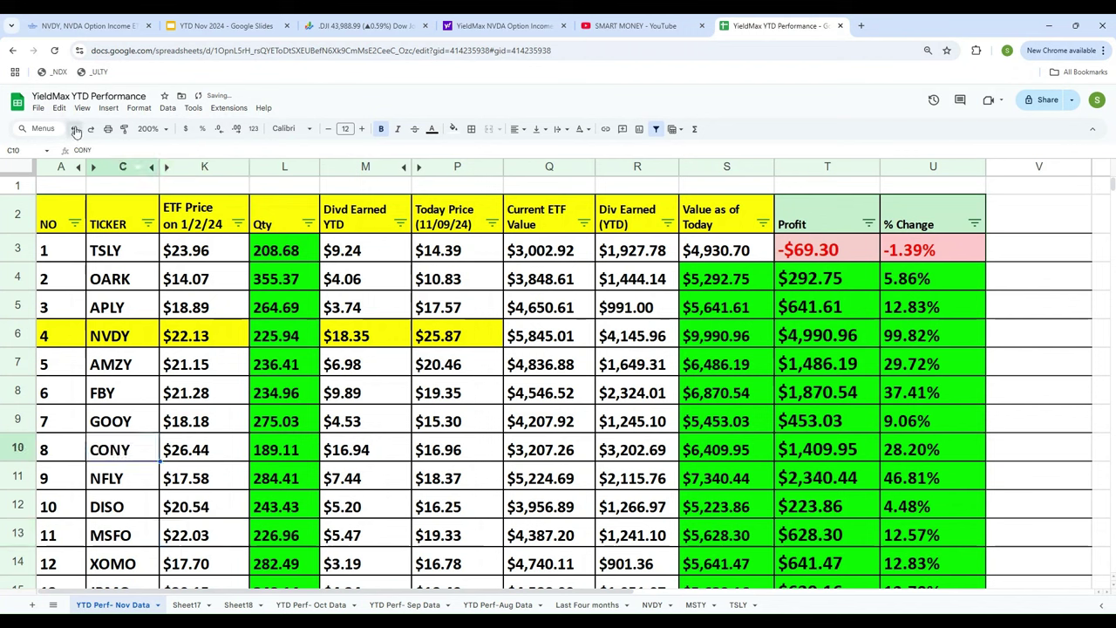
# Clear CONY's ETF Price on 1/2/24, Divd Earned YTD and Today Price, and return to the emptied 1/2/24 price cell.
pyautogui.click(212, 450)
pyautogui.press('BackSpace')
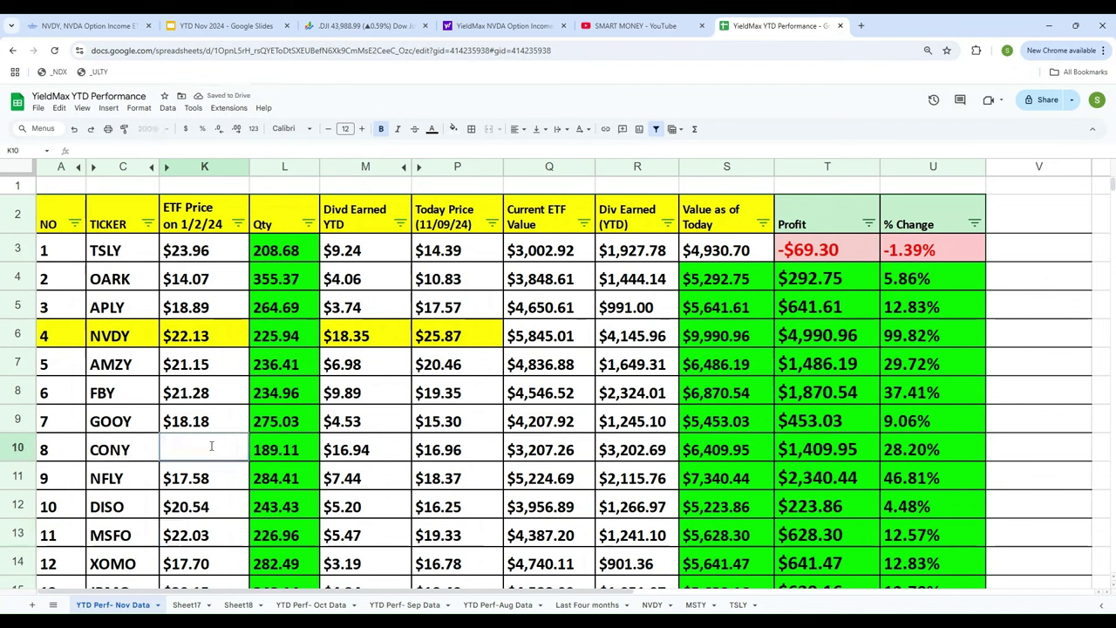
pyautogui.press('Tab')
pyautogui.press('Tab')
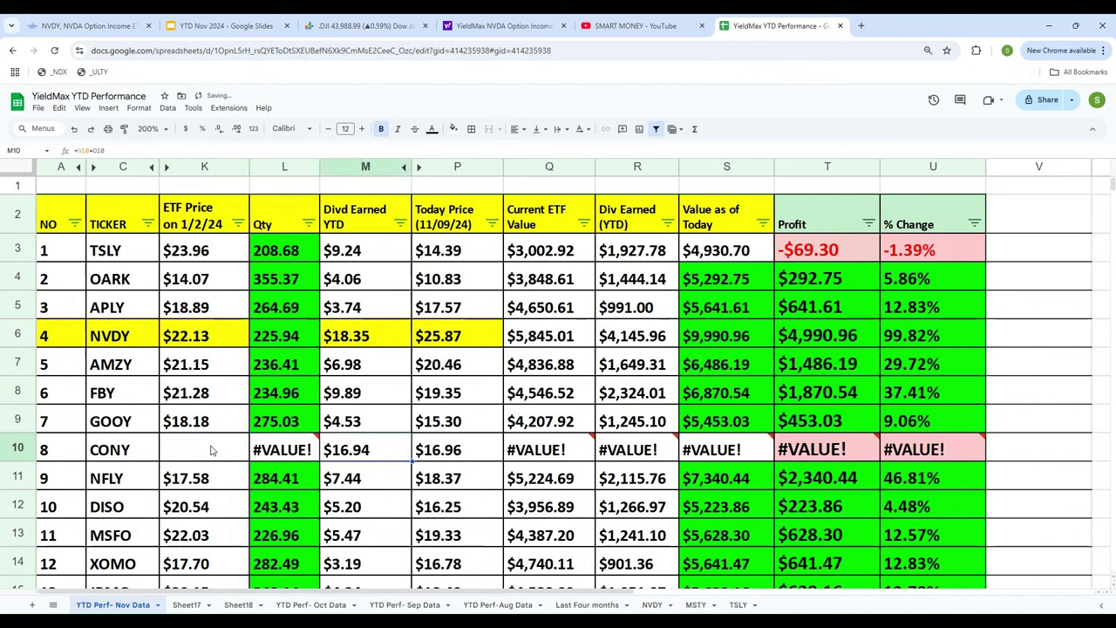
pyautogui.press('BackSpace')
pyautogui.press('Tab')
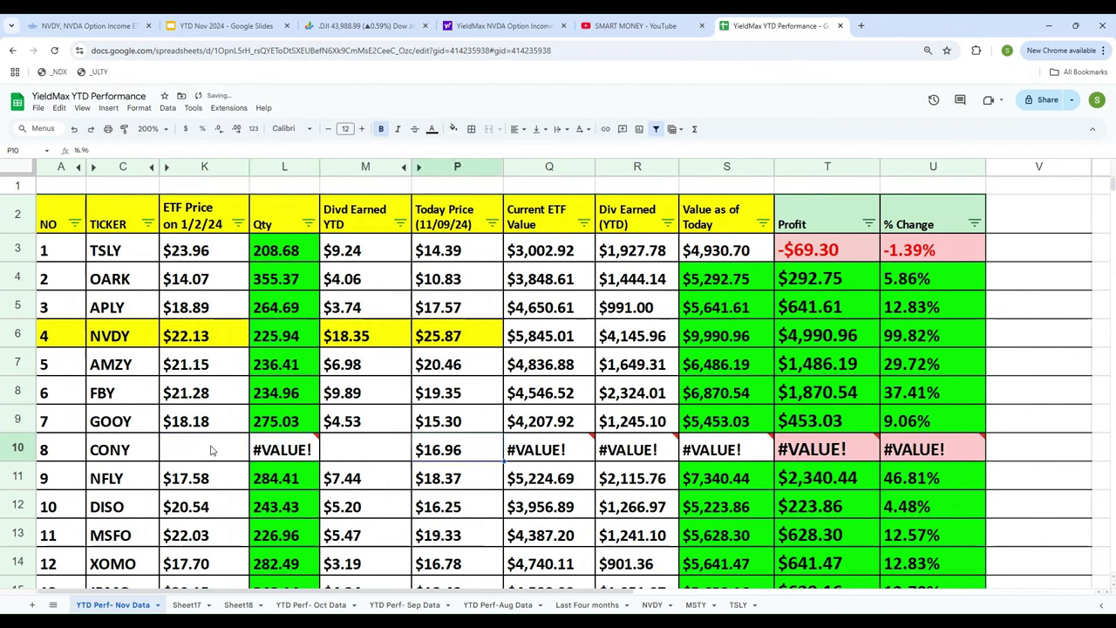
pyautogui.press('BackSpace')
pyautogui.press('Left')
pyautogui.press('Left')
pyautogui.press('Left')
pyautogui.press('Left')
pyautogui.press('Left')
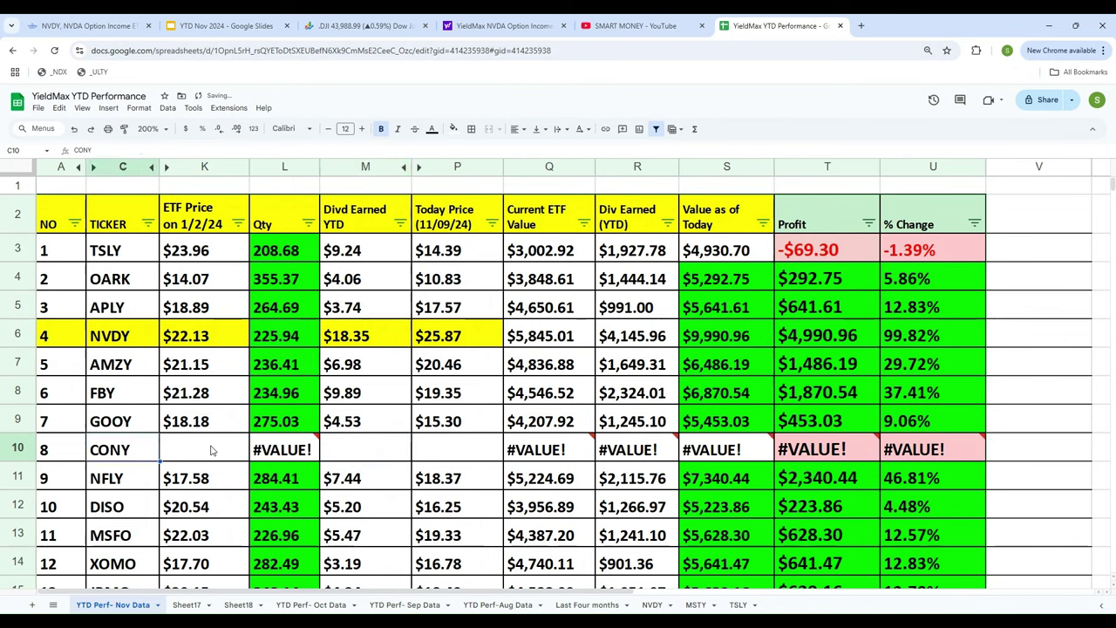
pyautogui.press('Right')
pyautogui.press('Right')
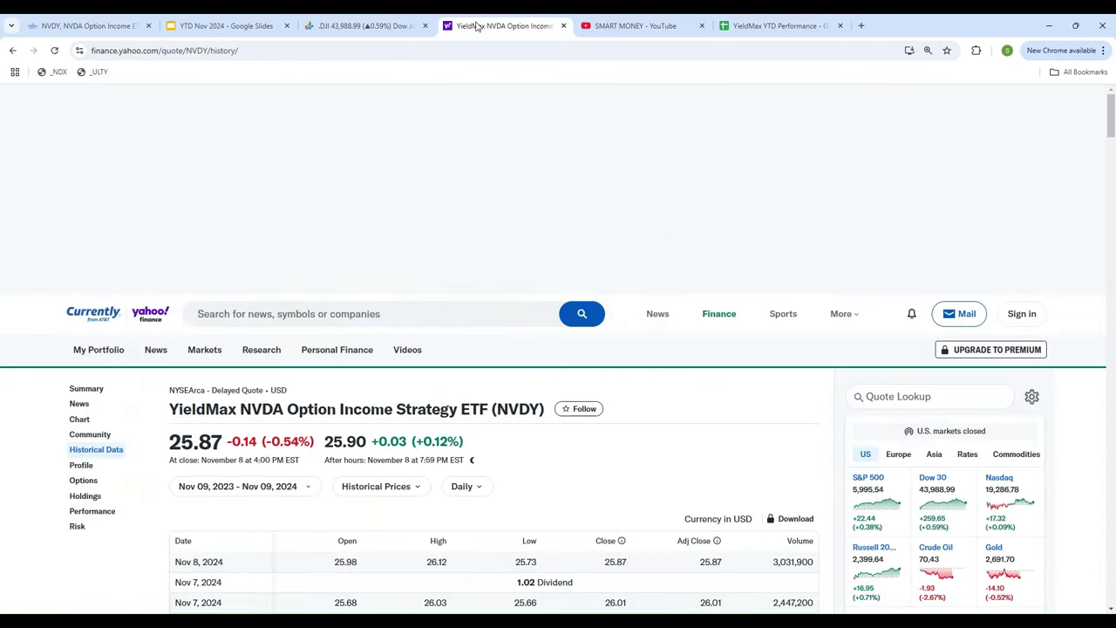
# Switch to Yahoo Finance, open CONY's historical data and find its closing price for Jan 2, 2024.
pyautogui.click(478, 26)
pyautogui.click(882, 396)
pyautogui.write('CO')
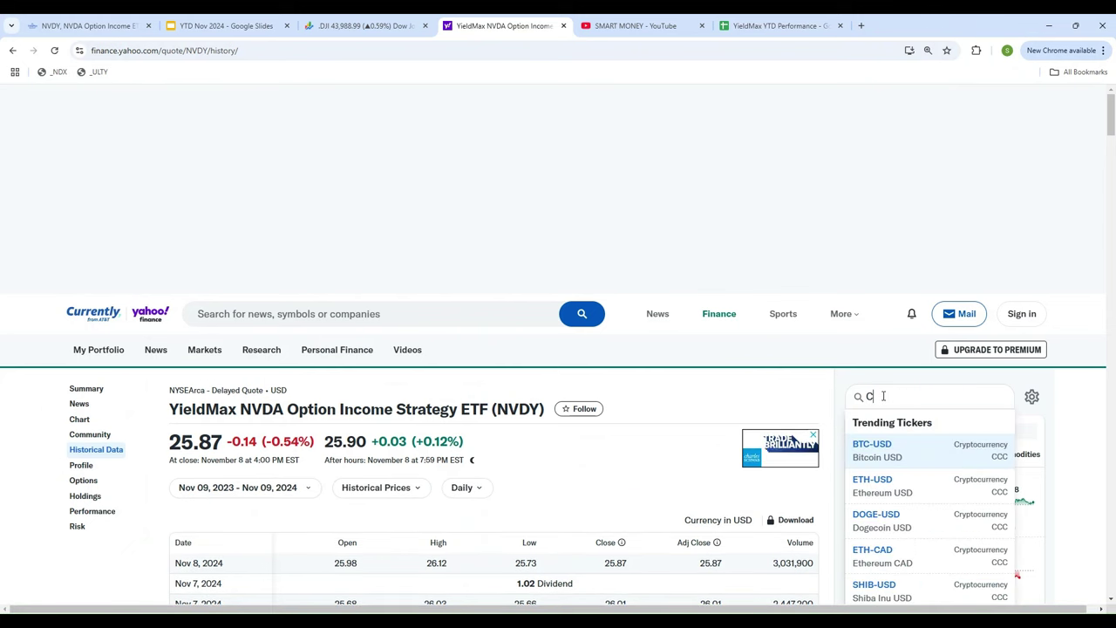
pyautogui.write('NY')
pyautogui.press('Return')
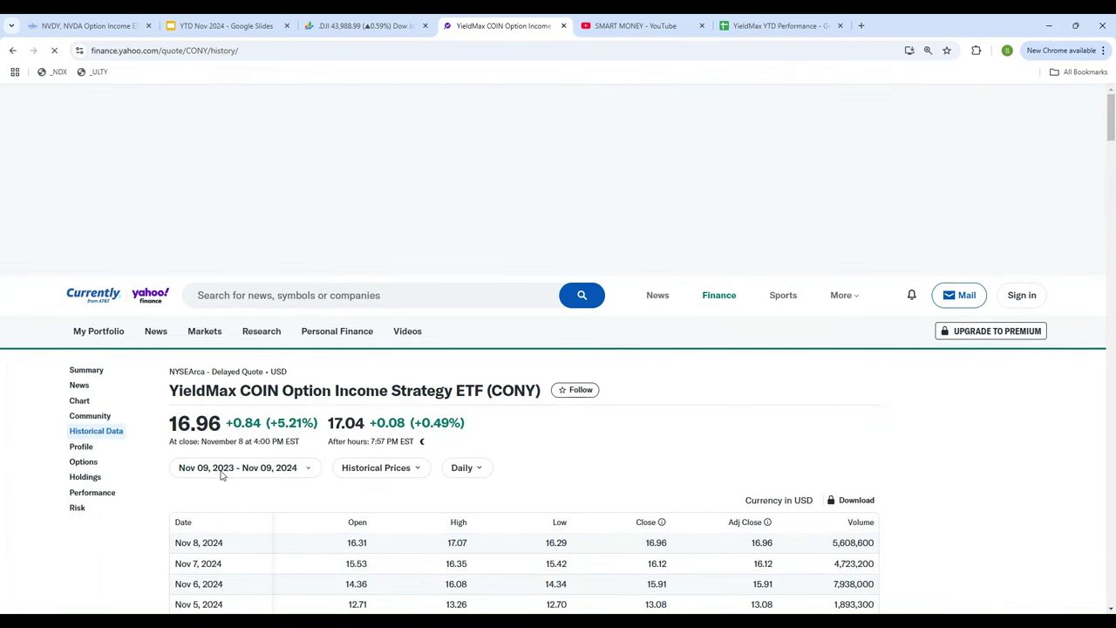
pyautogui.scroll(-20, 85, 469)
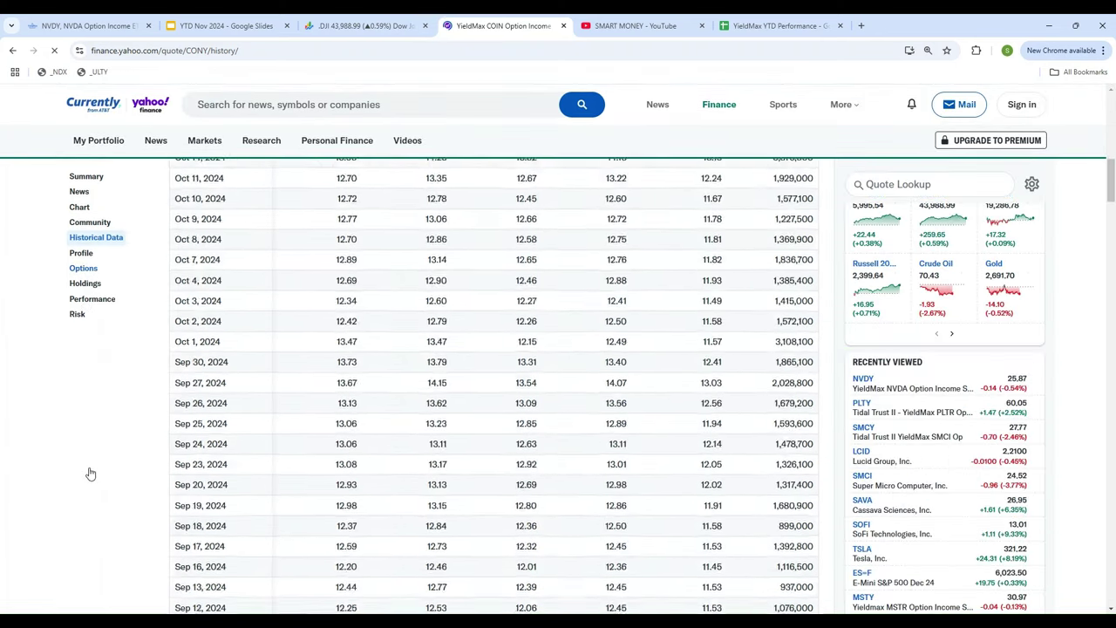
pyautogui.scroll(-15, 102, 481)
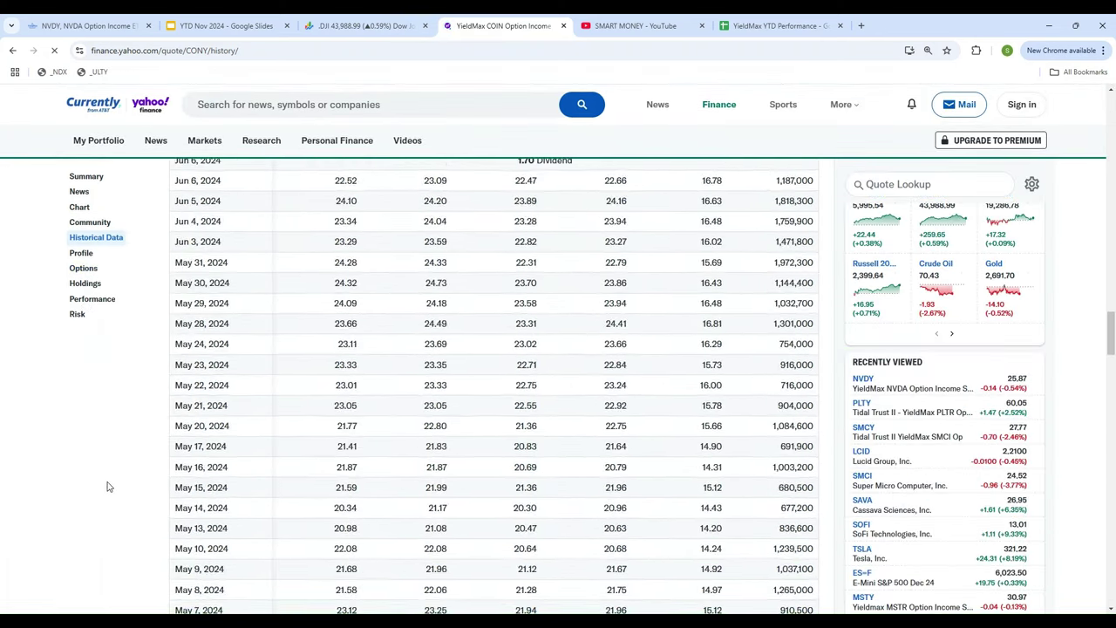
pyautogui.scroll(-5, 109, 492)
pyautogui.scroll(-7, 111, 499)
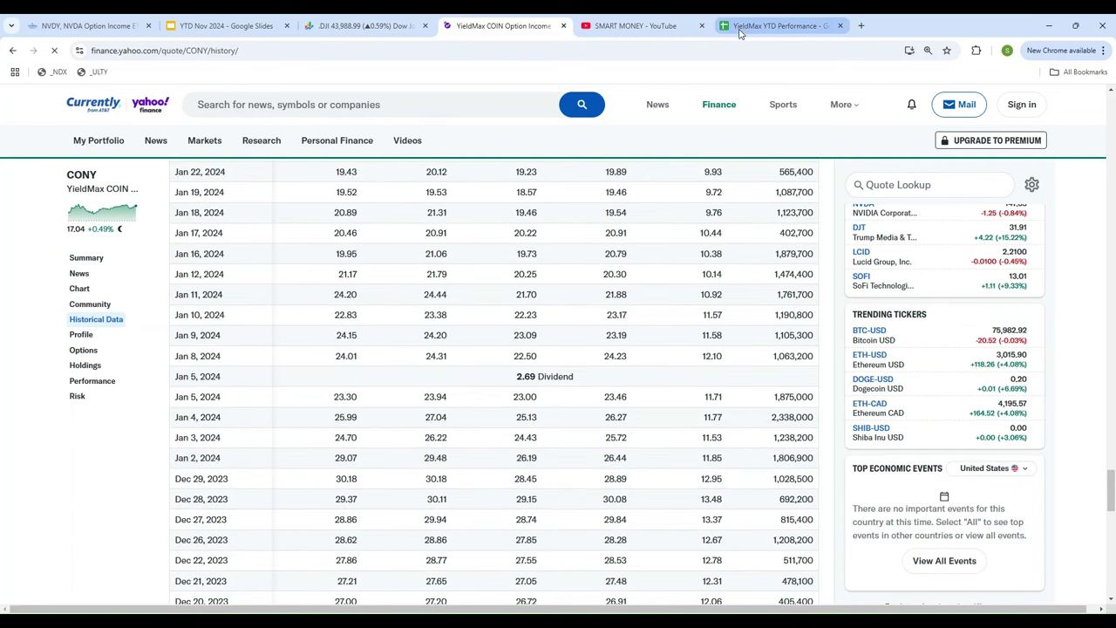
# Switch back to the YieldMax YTD Performance sheet and set CONY's ETF Price on 1/2/24 to 26.44.
pyautogui.click(776, 25)
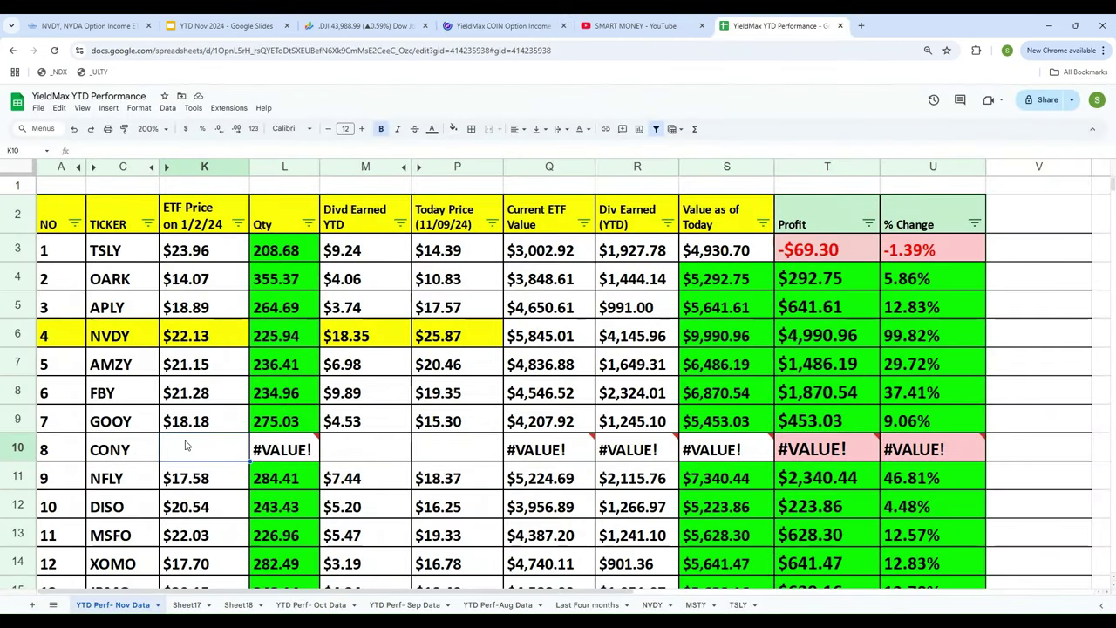
pyautogui.write('26.44')
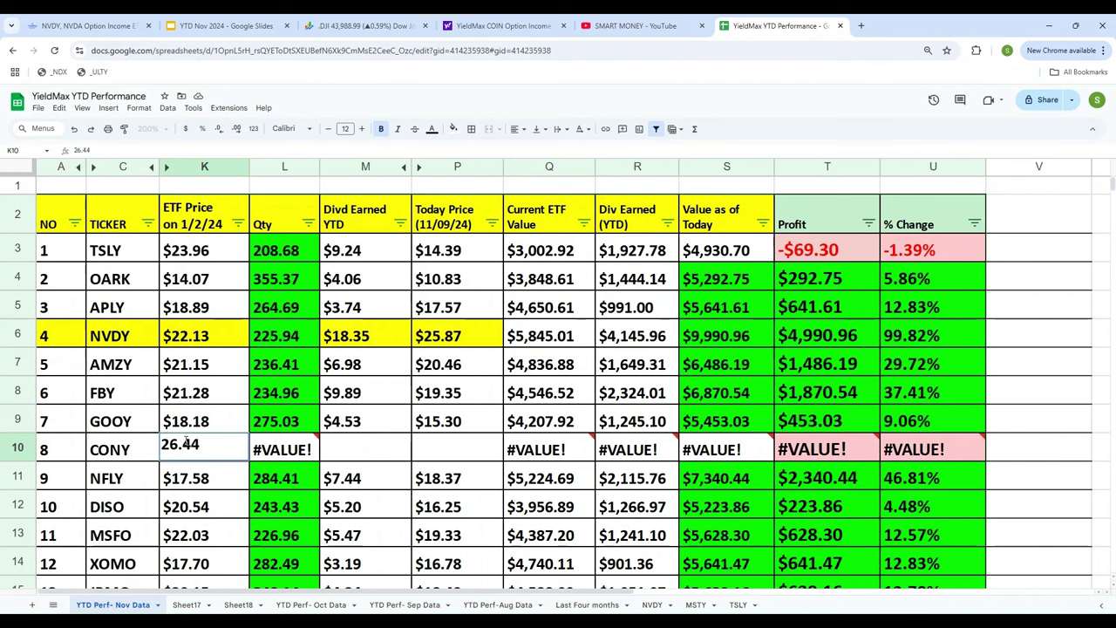
pyautogui.press('Return')
pyautogui.click(186, 446)
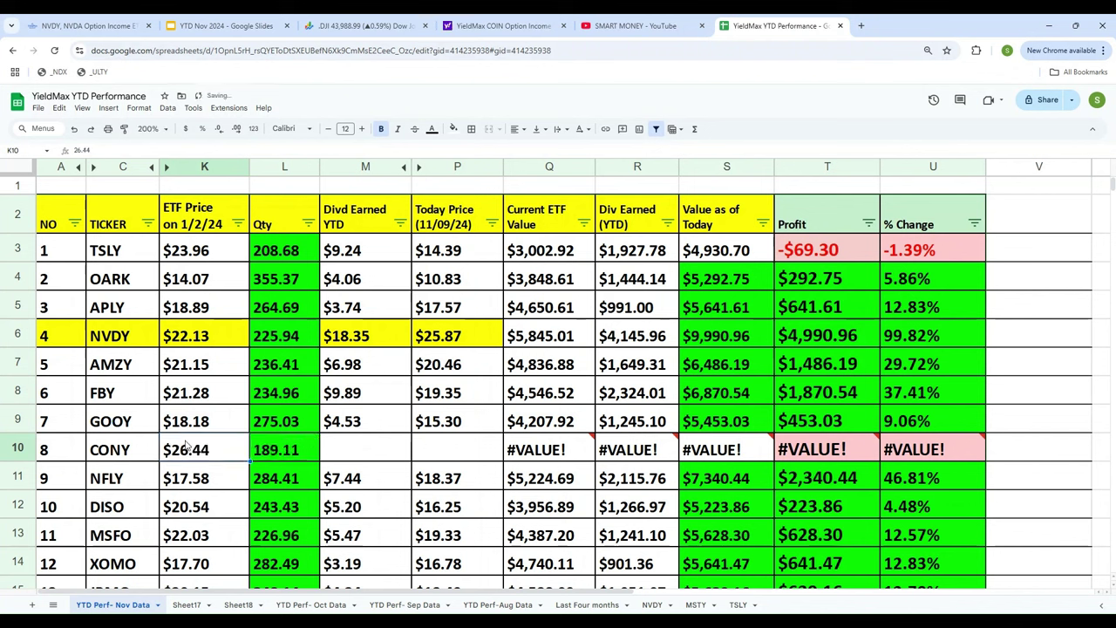
# Calculate CONY's Qty in L10 from a $5,000 investment with the formula =5000/26.44.
pyautogui.press('Right')
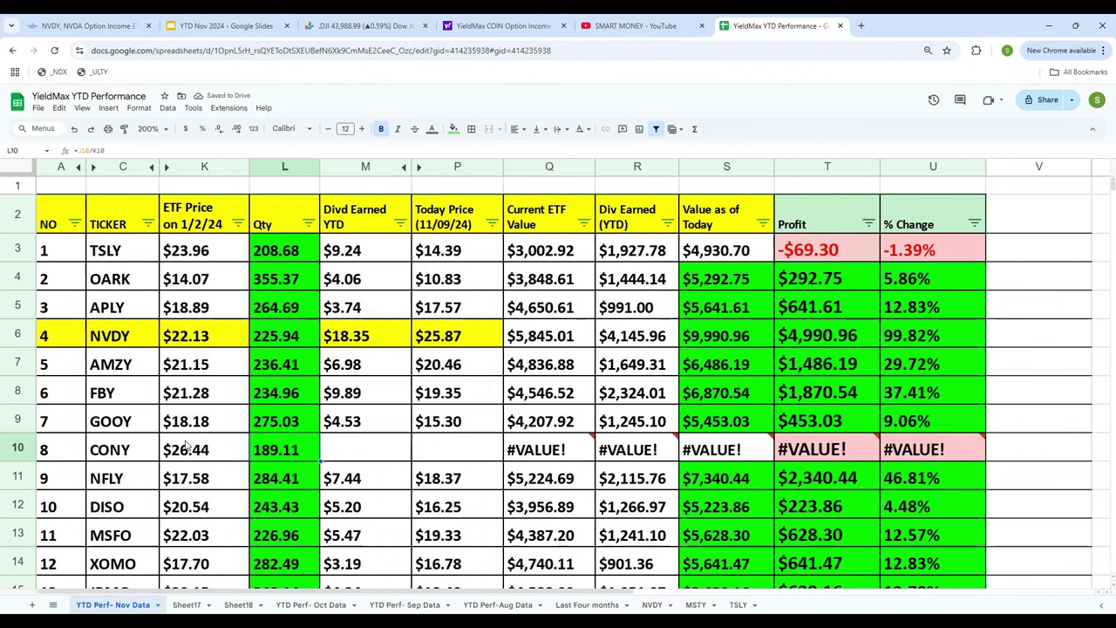
pyautogui.write('=5000')
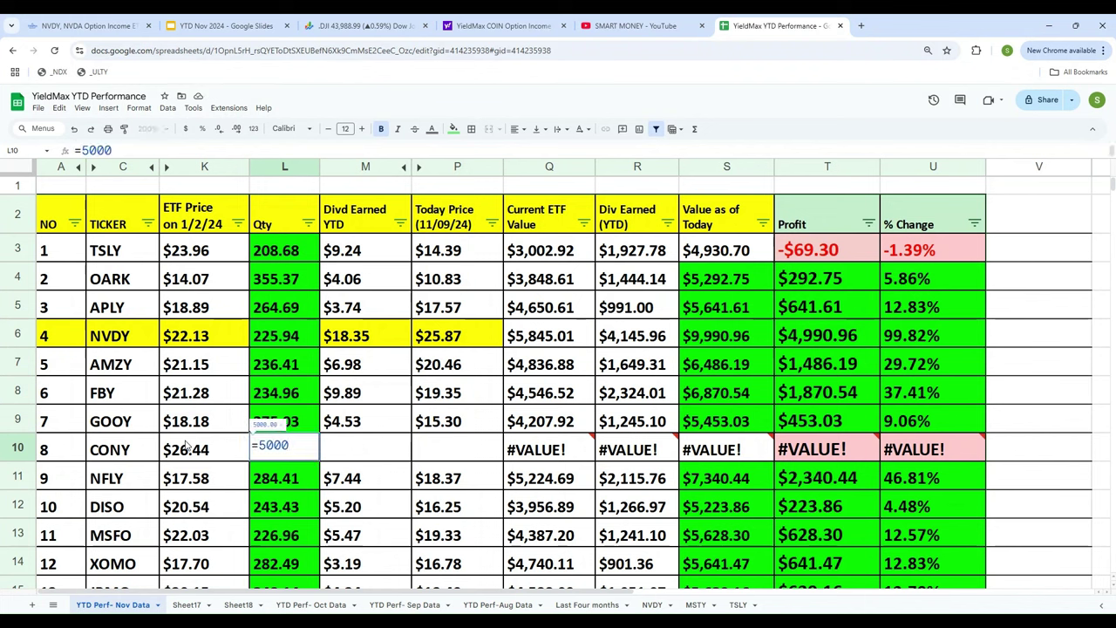
pyautogui.write('/26.44')
pyautogui.press('Return')
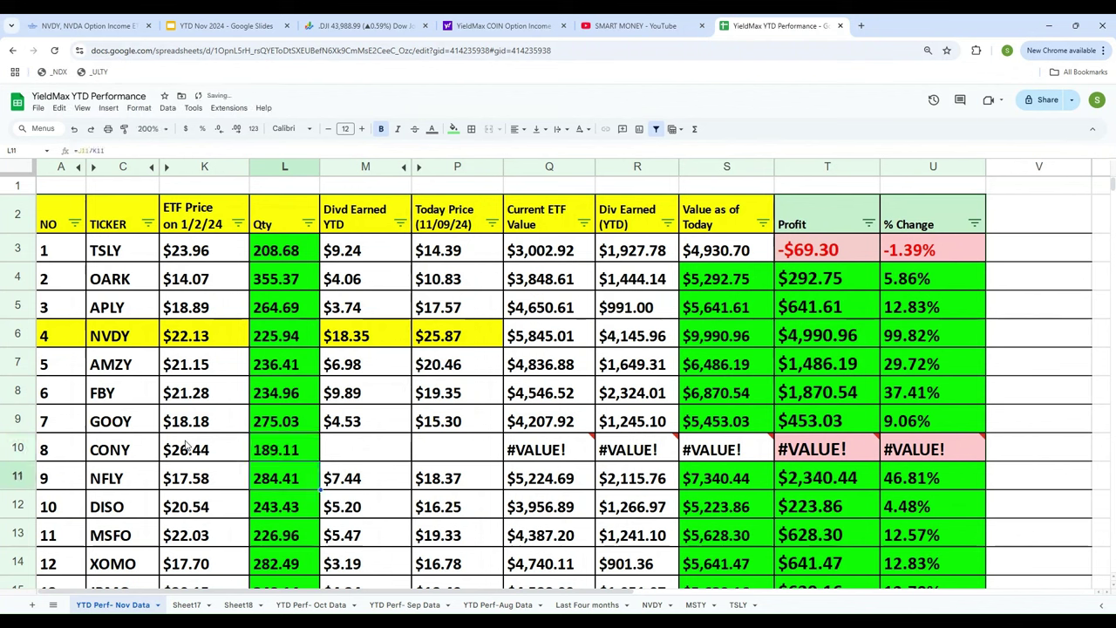
pyautogui.click(278, 451)
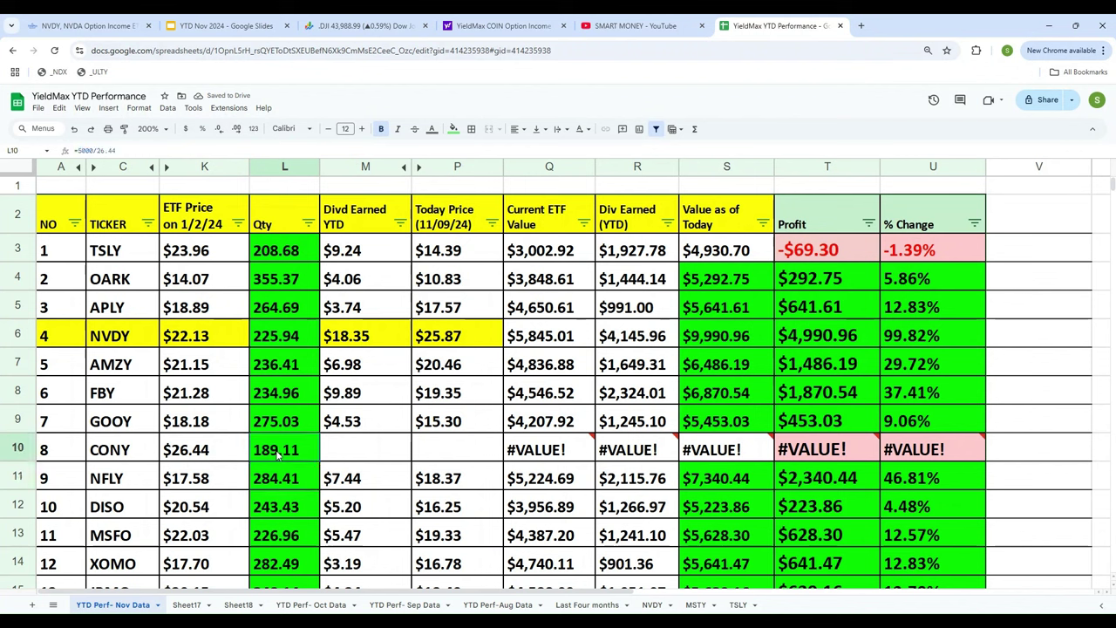
# Switch to the YieldMax ETFs site, go back to the fund list and open CONY's distribution details table.
pyautogui.click(363, 451)
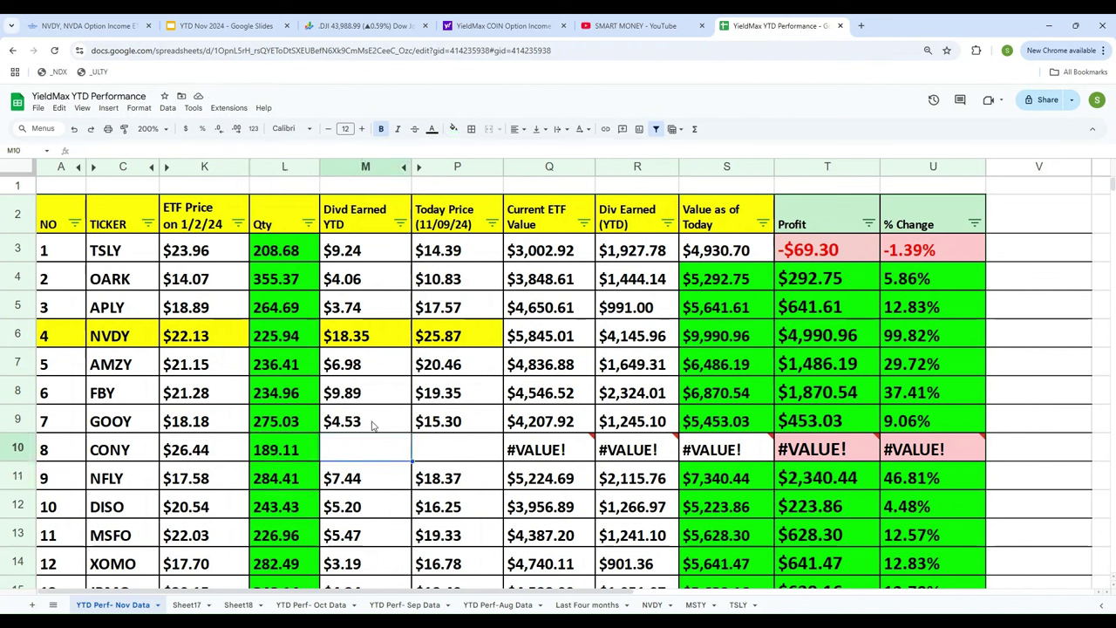
pyautogui.click(78, 26)
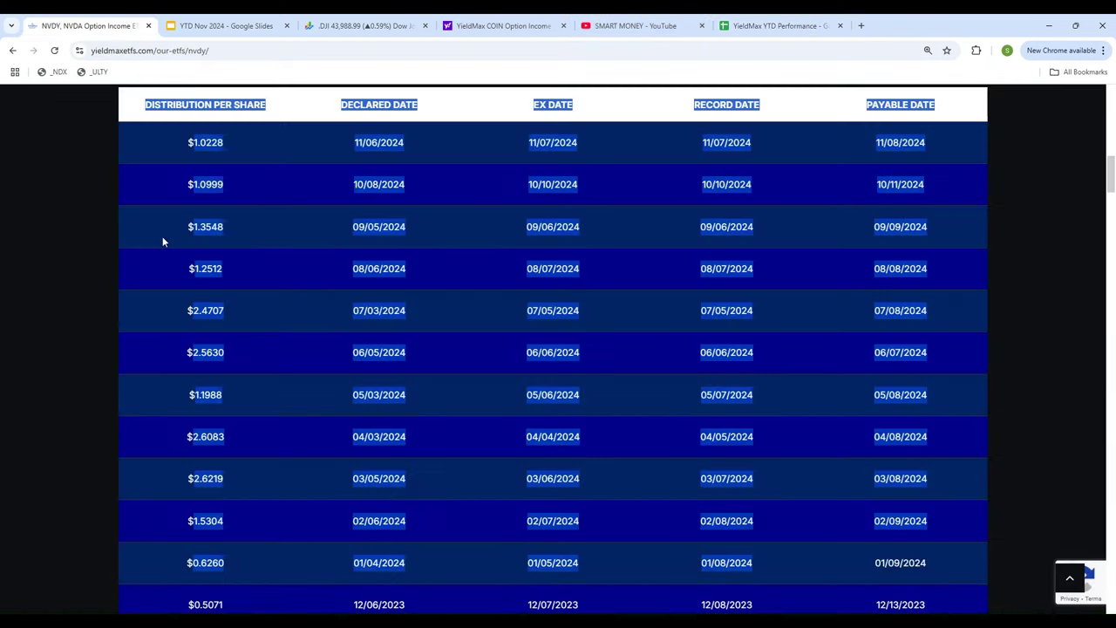
pyautogui.click(13, 51)
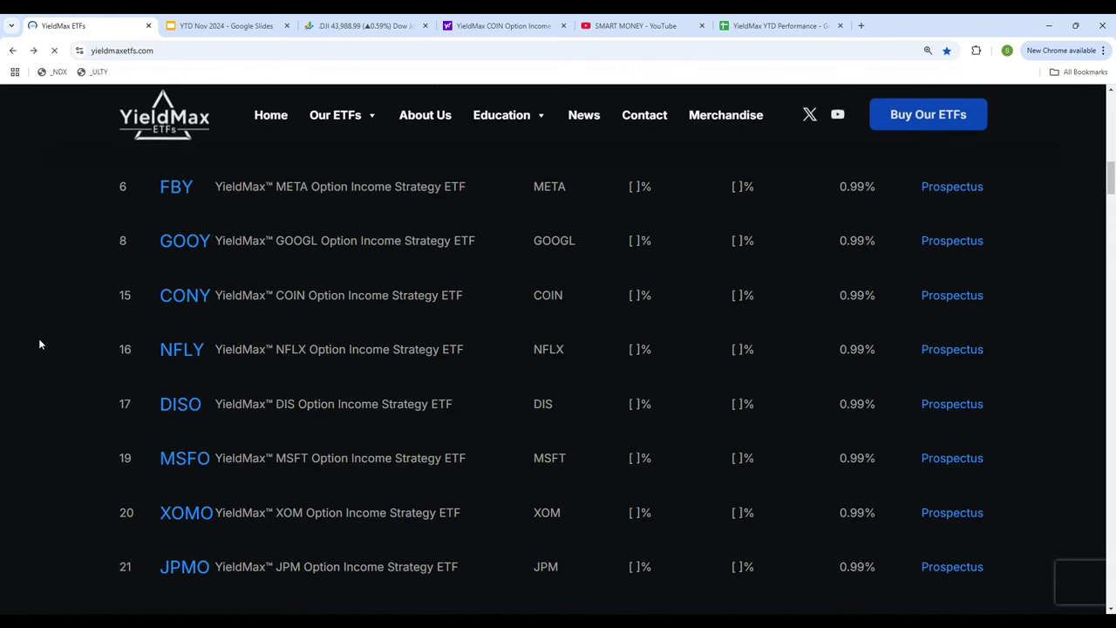
pyautogui.scroll(5, 38, 344)
pyautogui.scroll(-5, 40, 344)
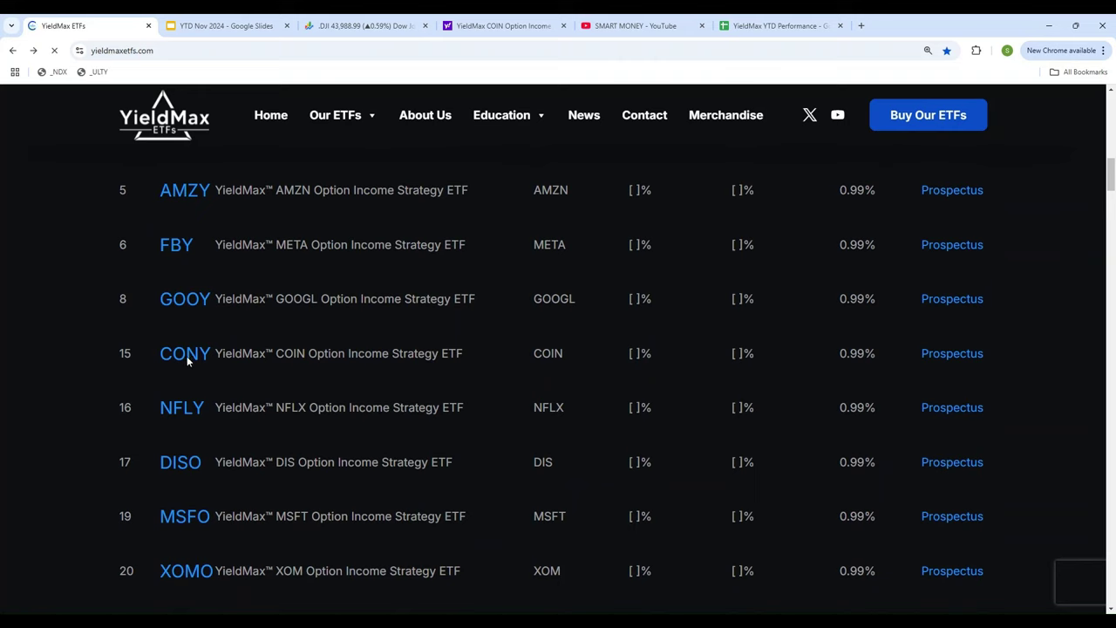
pyautogui.scroll(5, 88, 311)
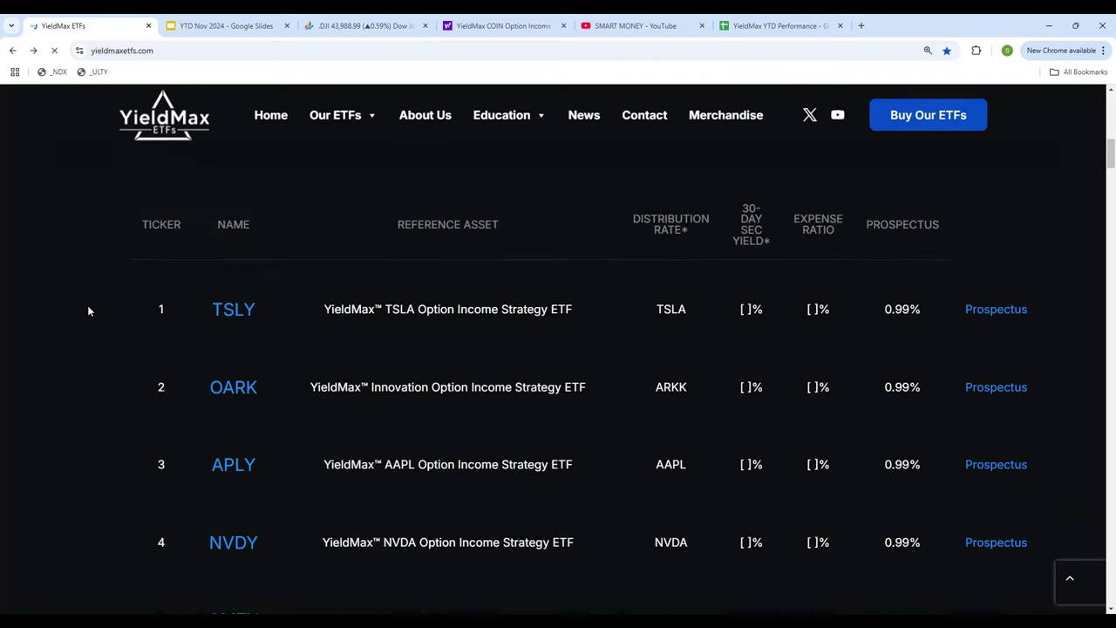
pyautogui.scroll(-5, 88, 311)
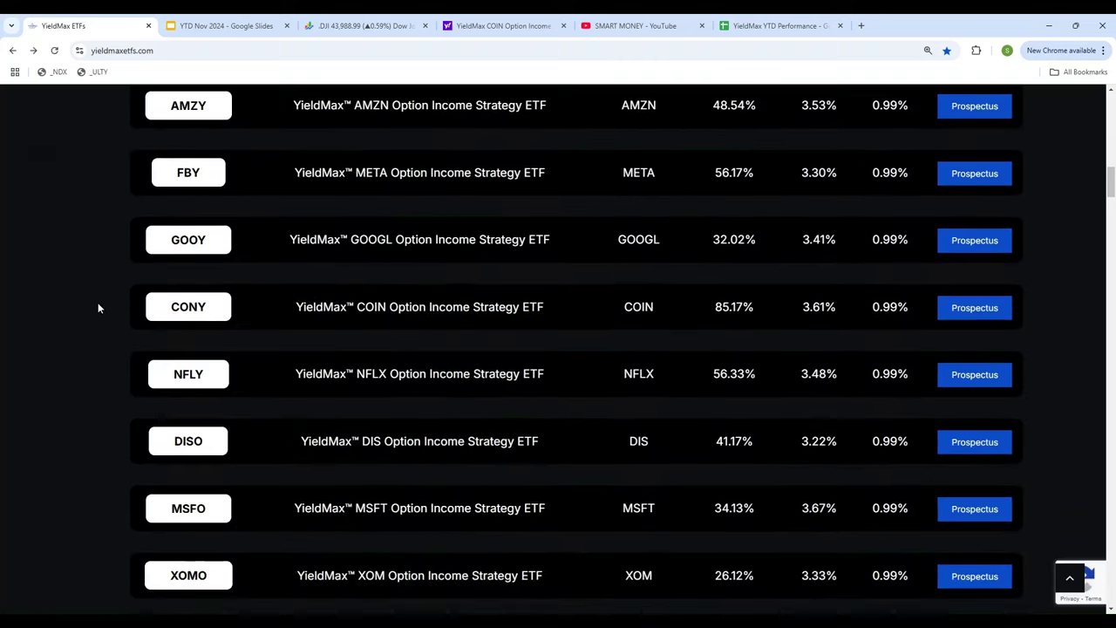
pyautogui.click(207, 307)
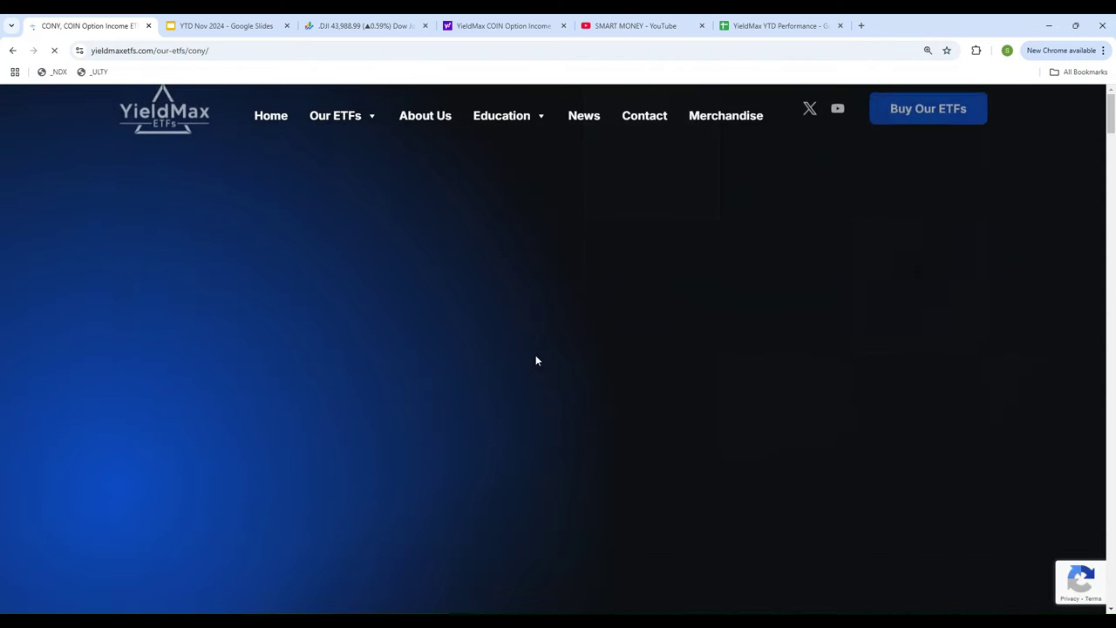
pyautogui.scroll(-9, 537, 360)
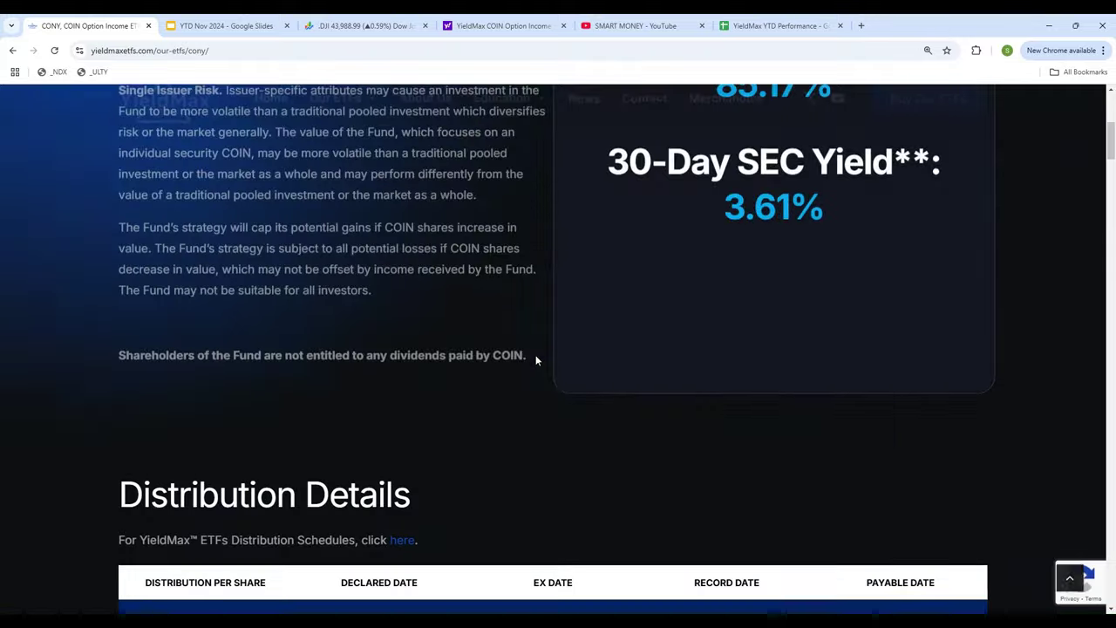
pyautogui.scroll(-1, 536, 361)
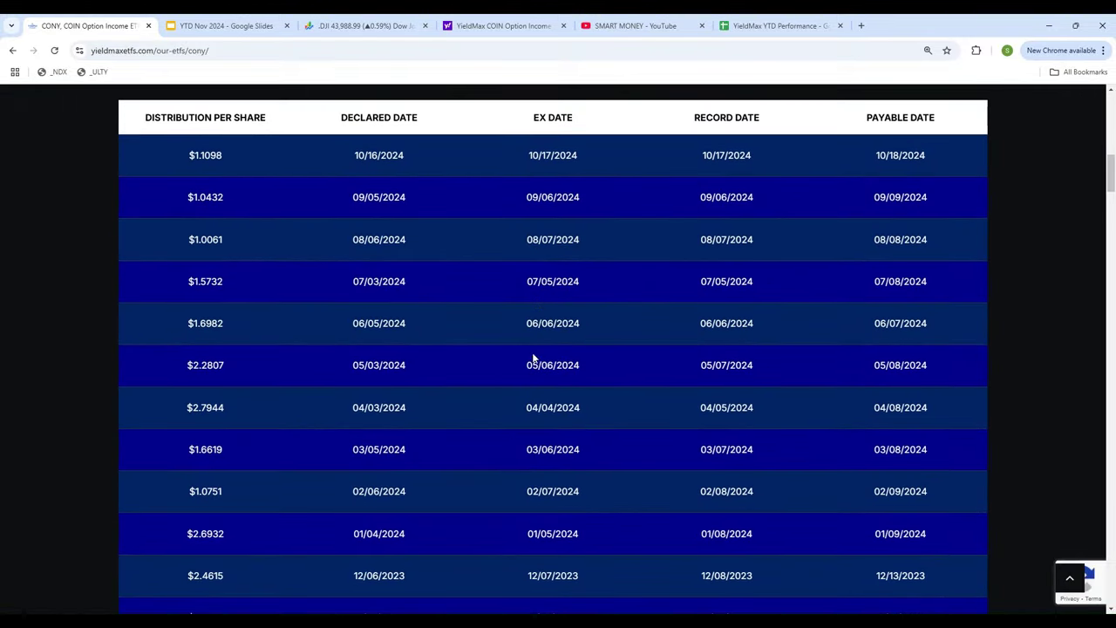
# Copy CONY's 2024 distribution rows with their header and paste them into Sheet18 of YieldMax YTD Performance, starting at A17.
pyautogui.moveTo(142, 117); pyautogui.dragTo(939, 541)
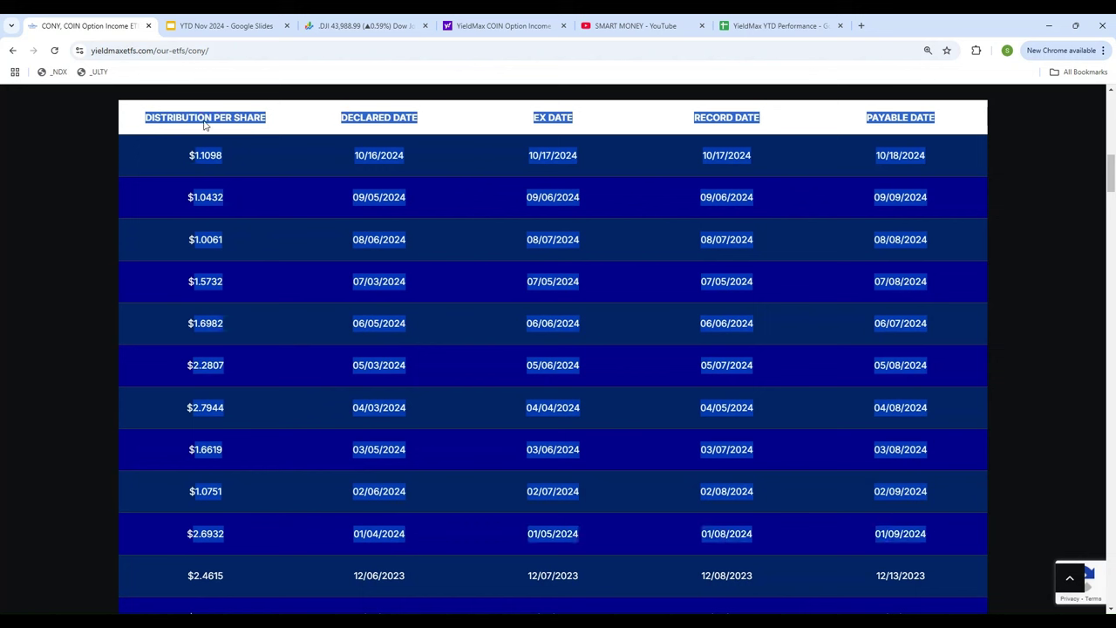
pyautogui.click(781, 25)
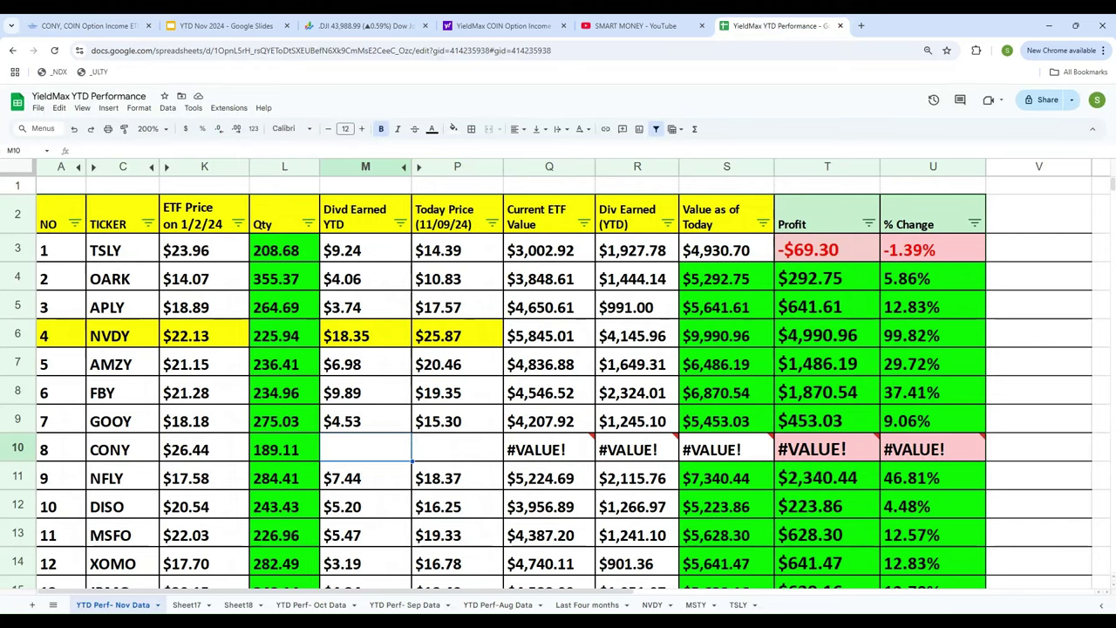
pyautogui.click(239, 612)
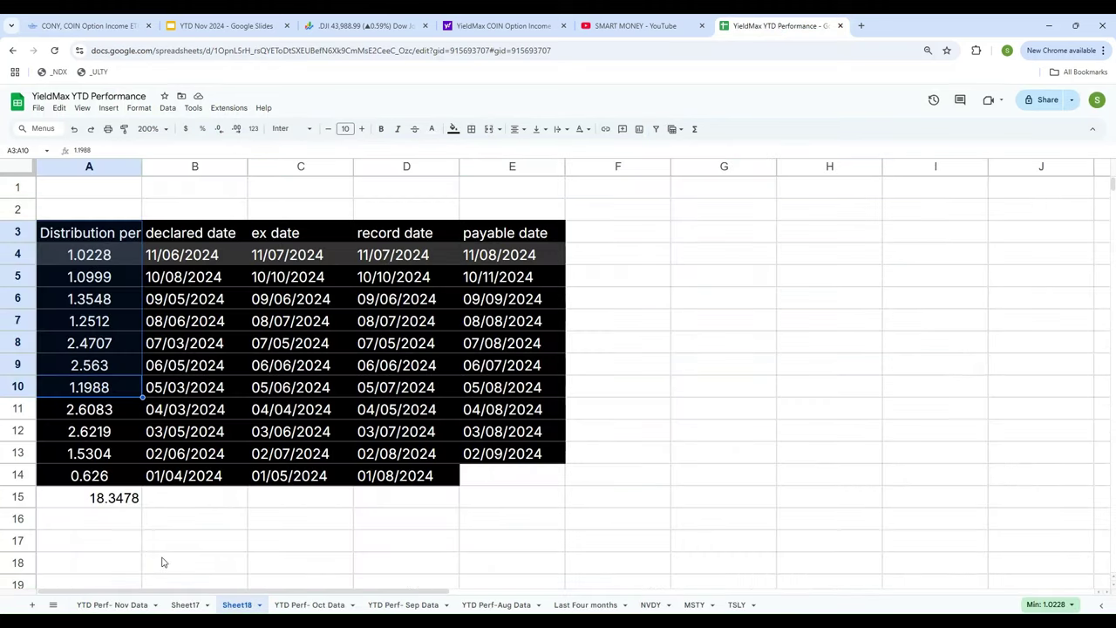
pyautogui.click(104, 547)
pyautogui.hotkey('ctrl', 'v')
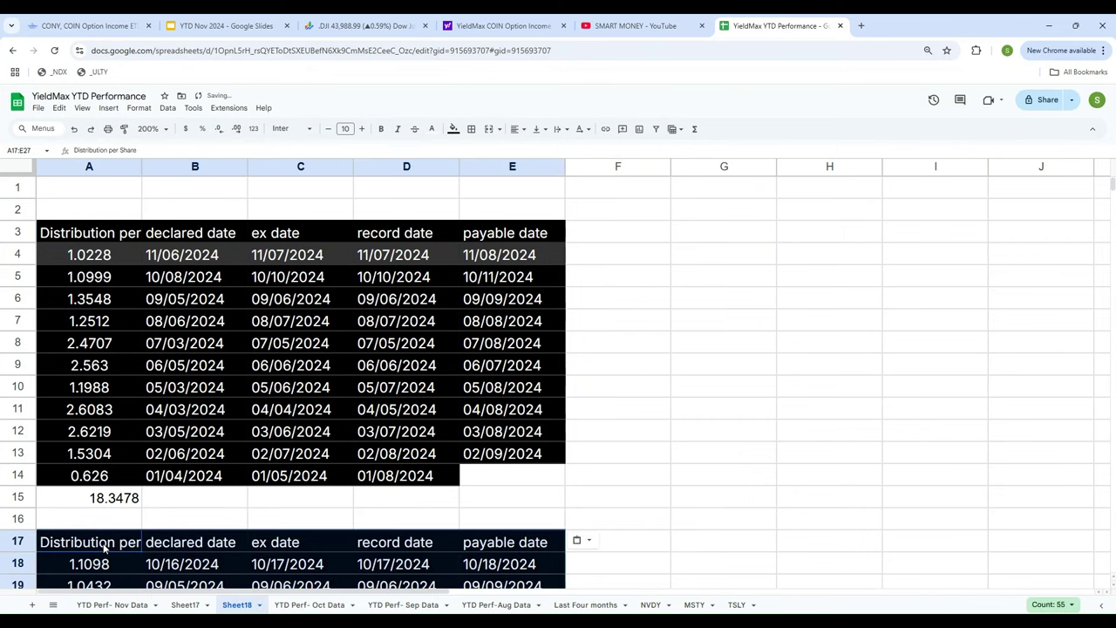
pyautogui.scroll(-5, 654, 458)
pyautogui.scroll(4, 558, 461)
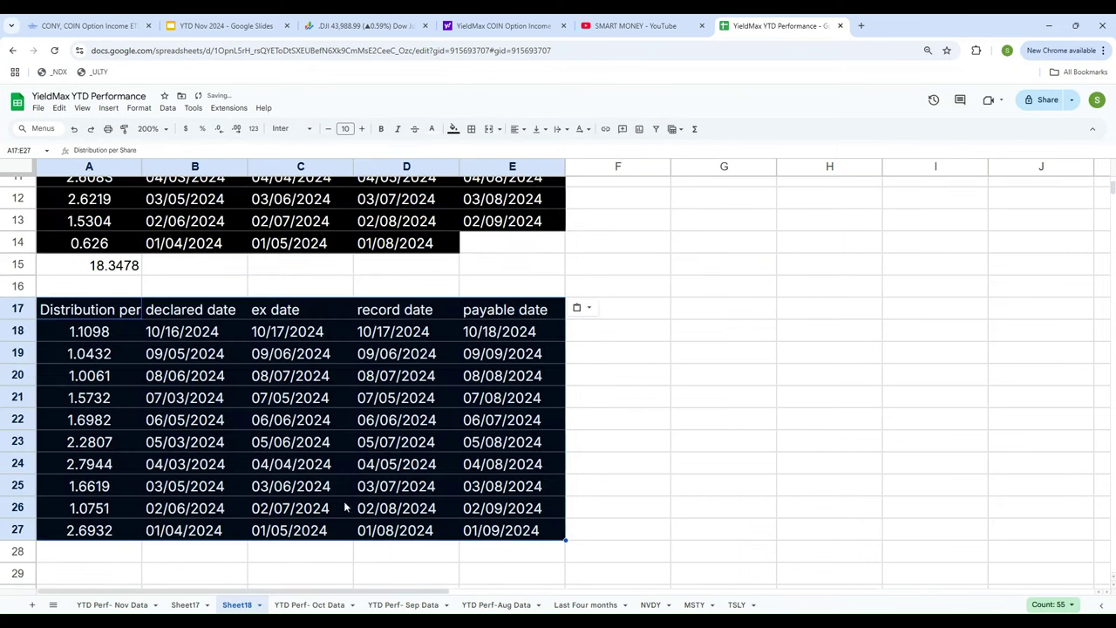
pyautogui.click(201, 465)
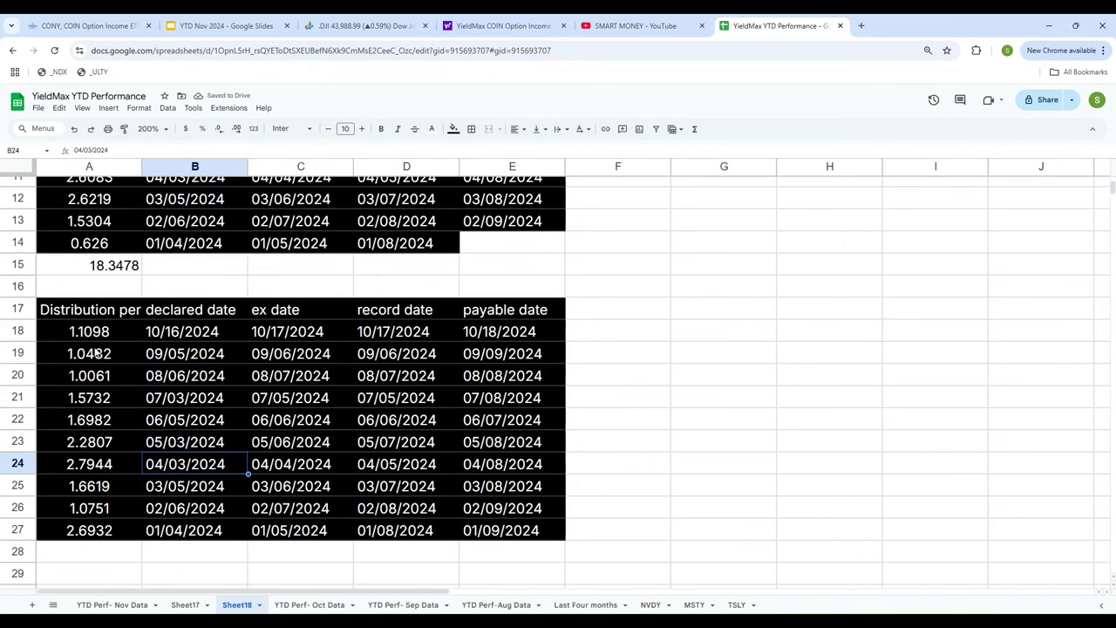
# Total CONY's distributions per share in A28 of Sheet18 with =SUM(A18:A27).
pyautogui.click(79, 553)
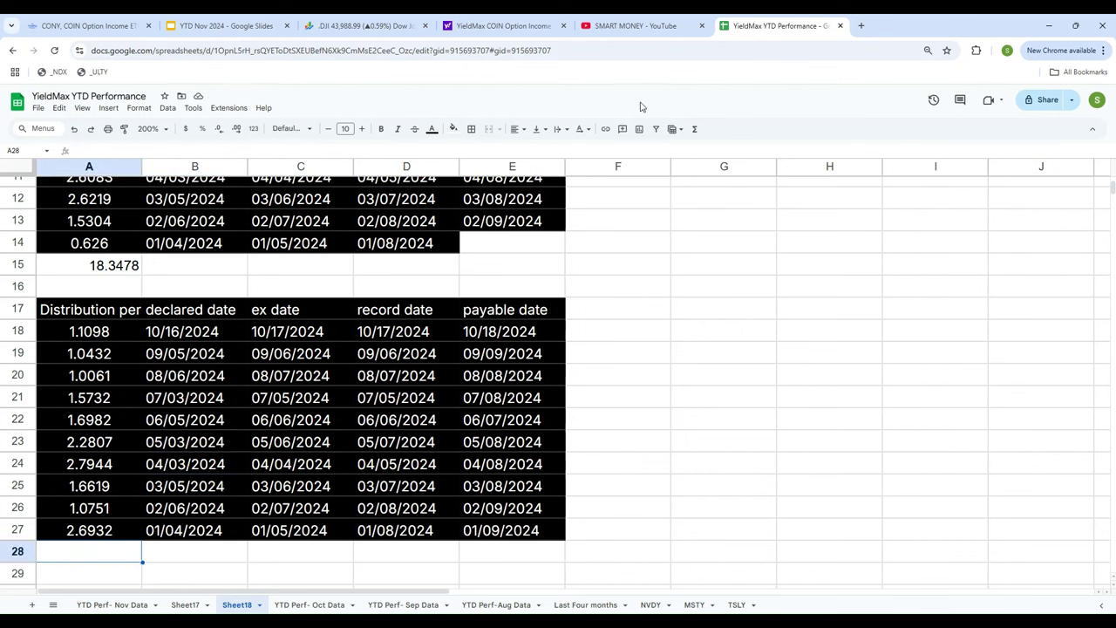
pyautogui.click(696, 132)
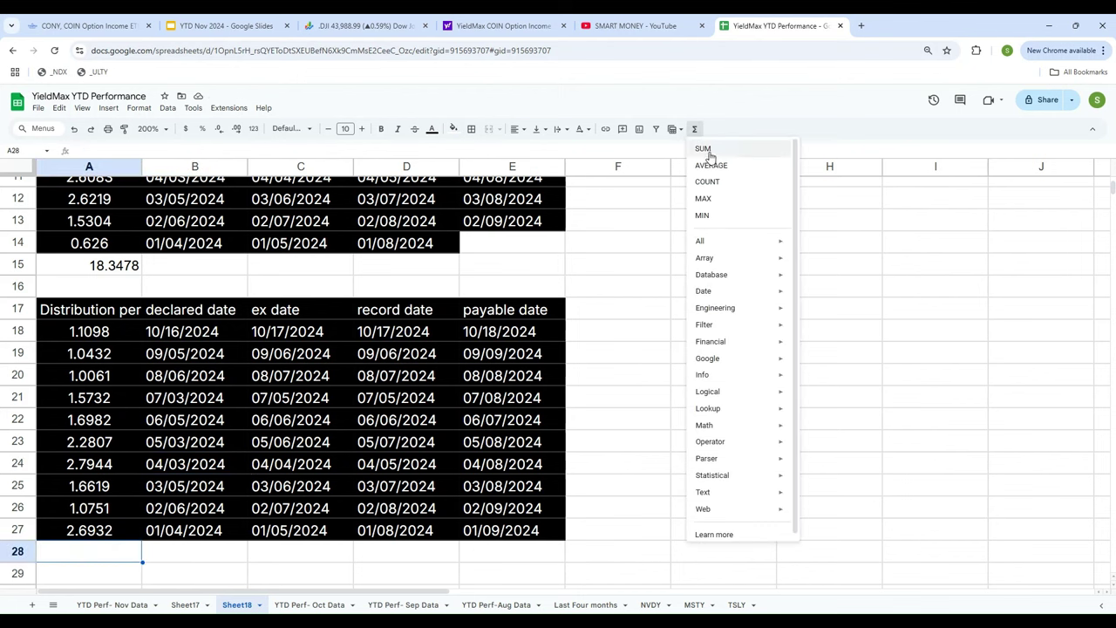
pyautogui.click(709, 149)
pyautogui.moveTo(87, 332); pyautogui.dragTo(90, 532)
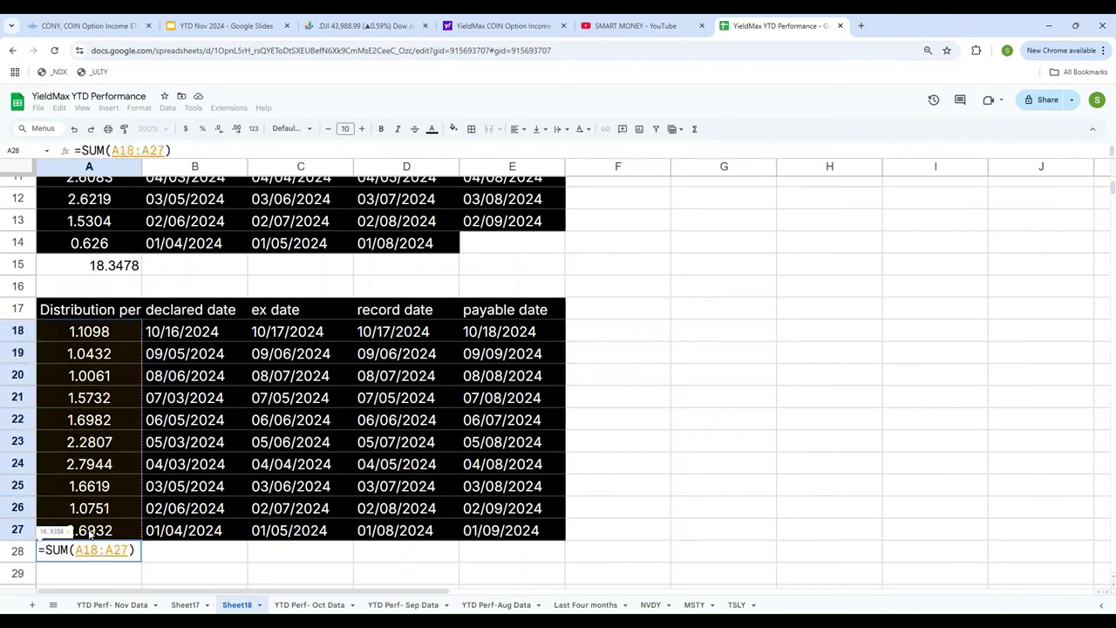
pyautogui.press('Return')
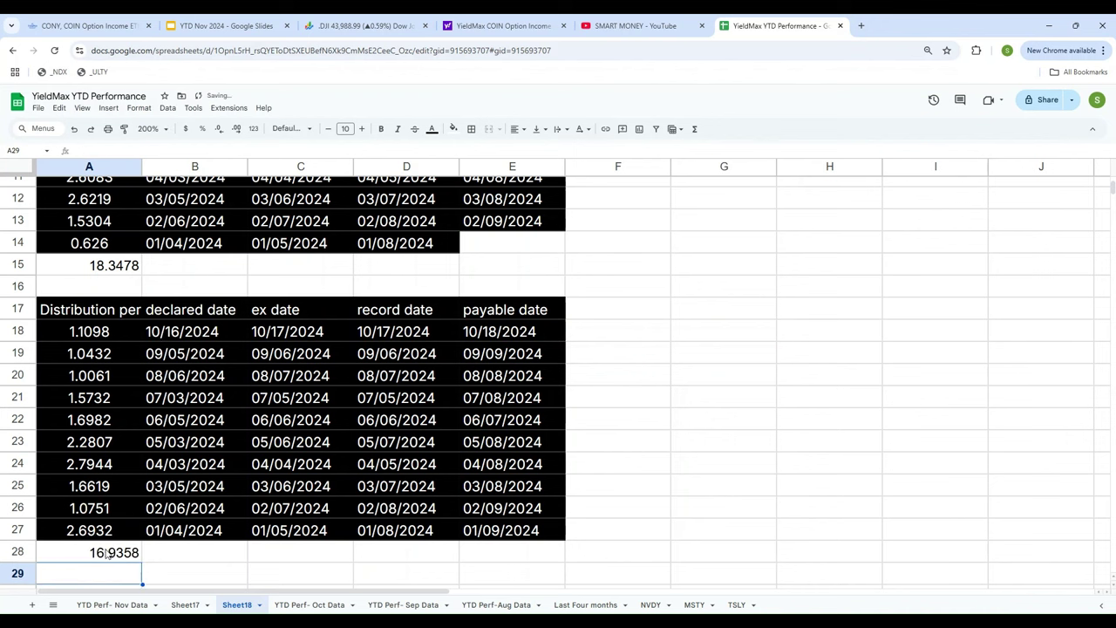
pyautogui.click(54, 552)
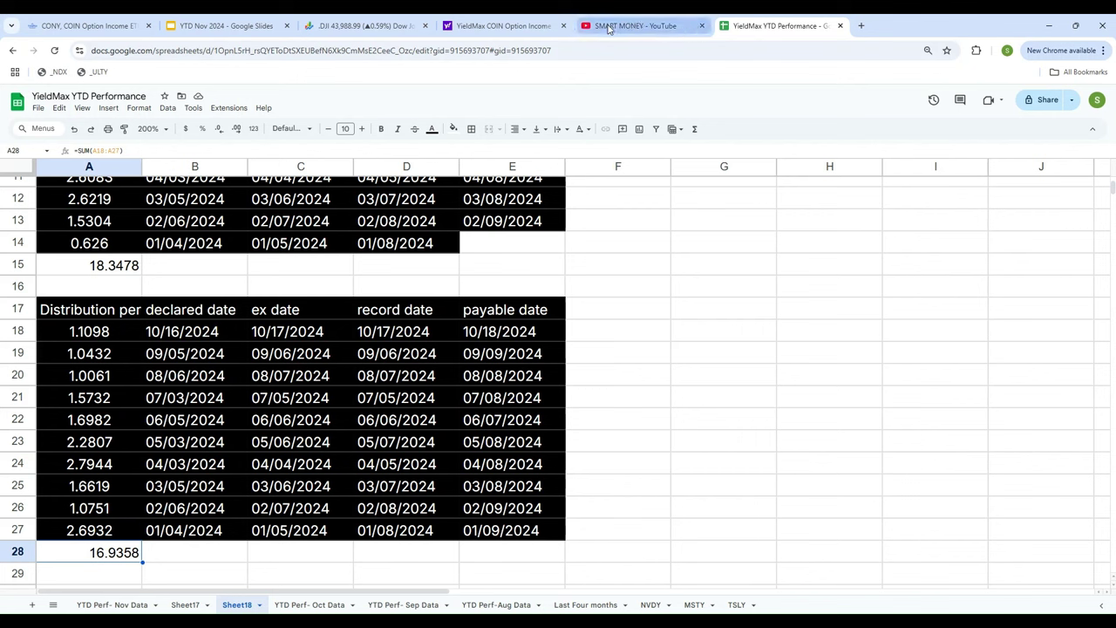
# Return to the YTD Perf- Nov Data sheet and set CONY's Divd Earned YTD to 16.94.
pyautogui.click(99, 605)
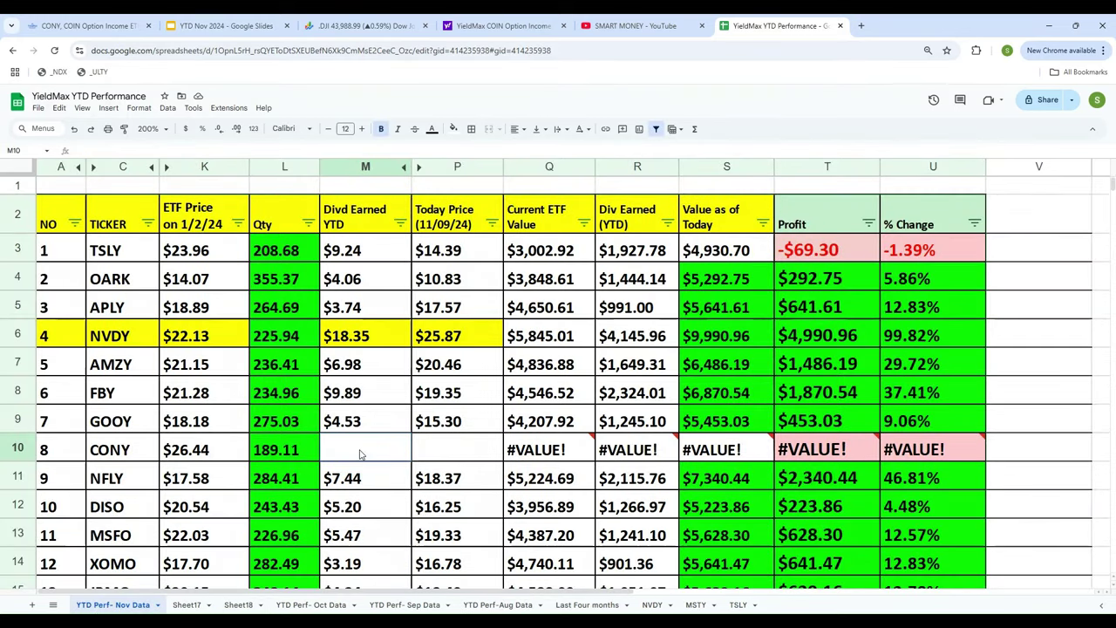
pyautogui.write('16')
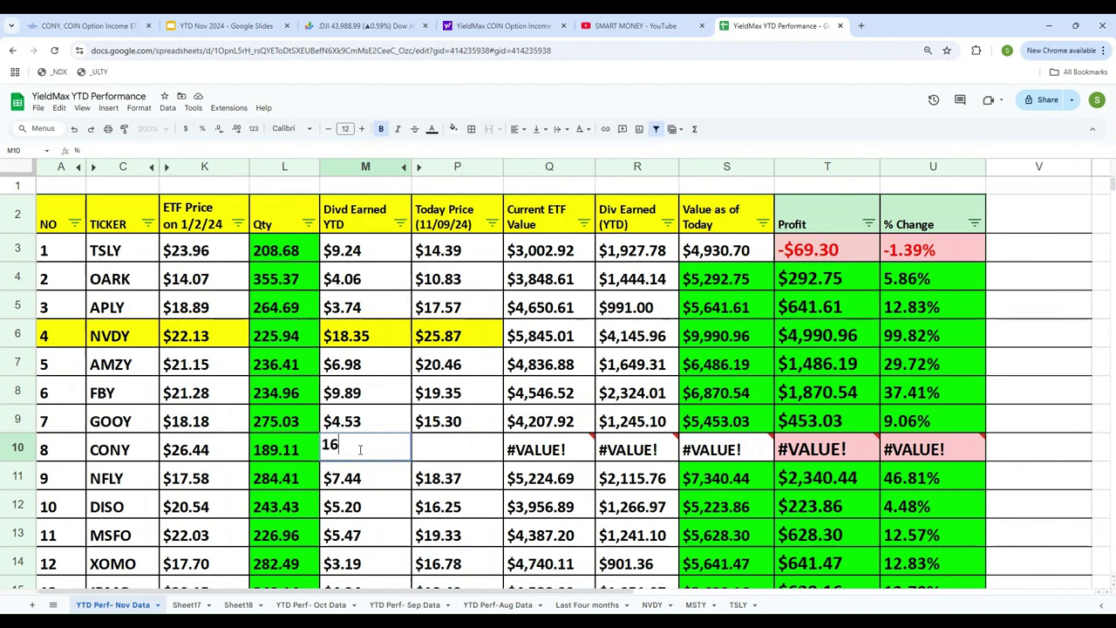
pyautogui.write('.94')
pyautogui.press('Tab')
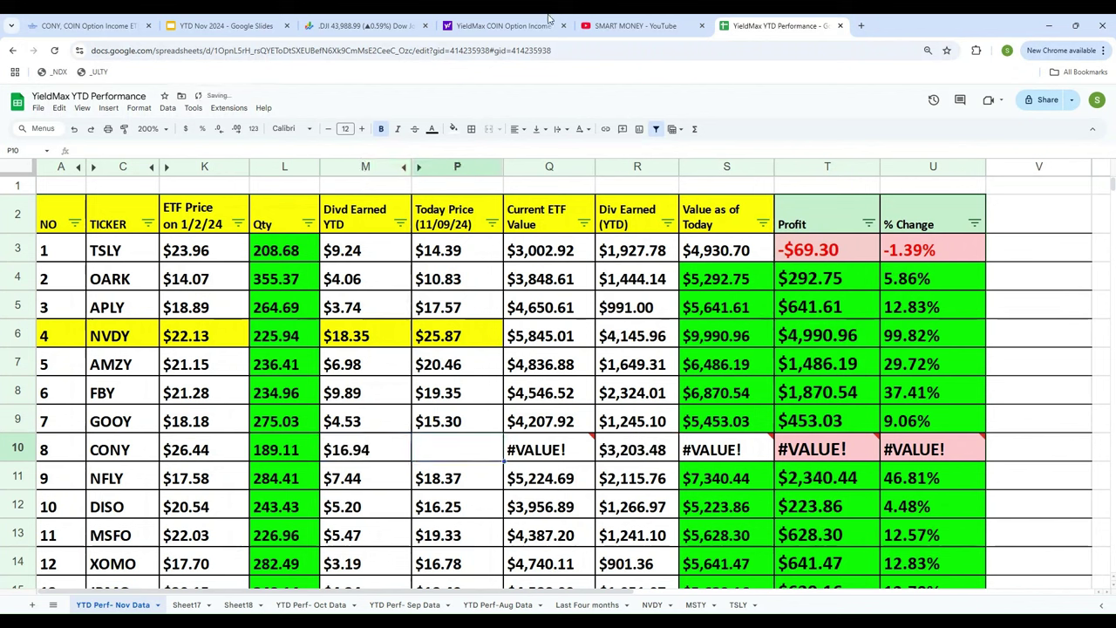
# Look up CONY's latest closing price on Yahoo Finance and set its Today Price in the YieldMax YTD Performance sheet to 16.96.
pyautogui.click(475, 26)
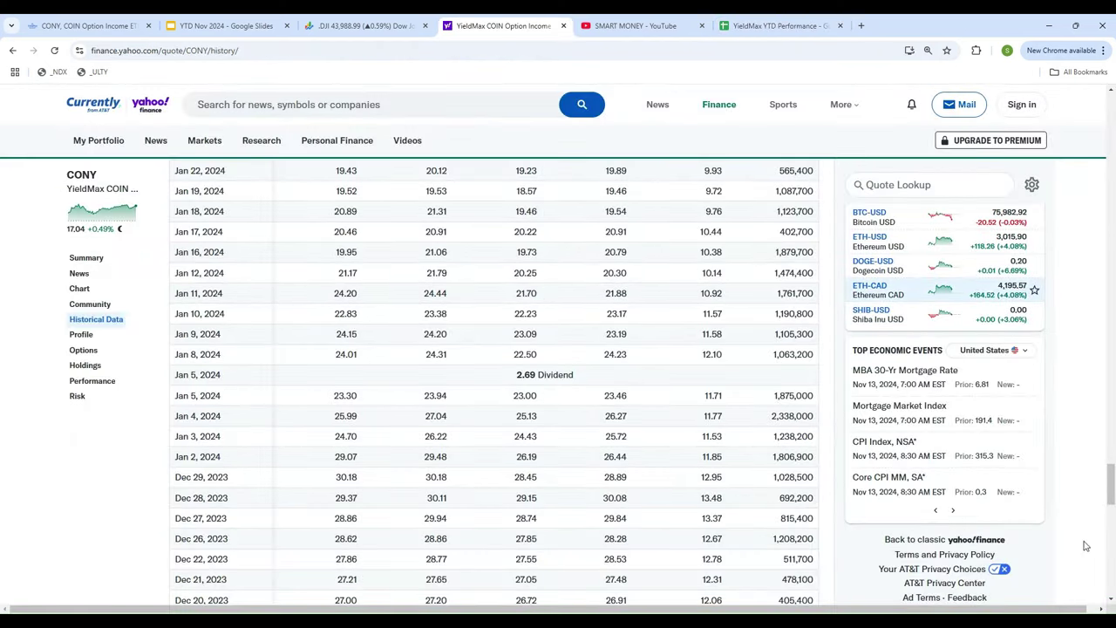
pyautogui.moveTo(1109, 491); pyautogui.dragTo(1113, 101)
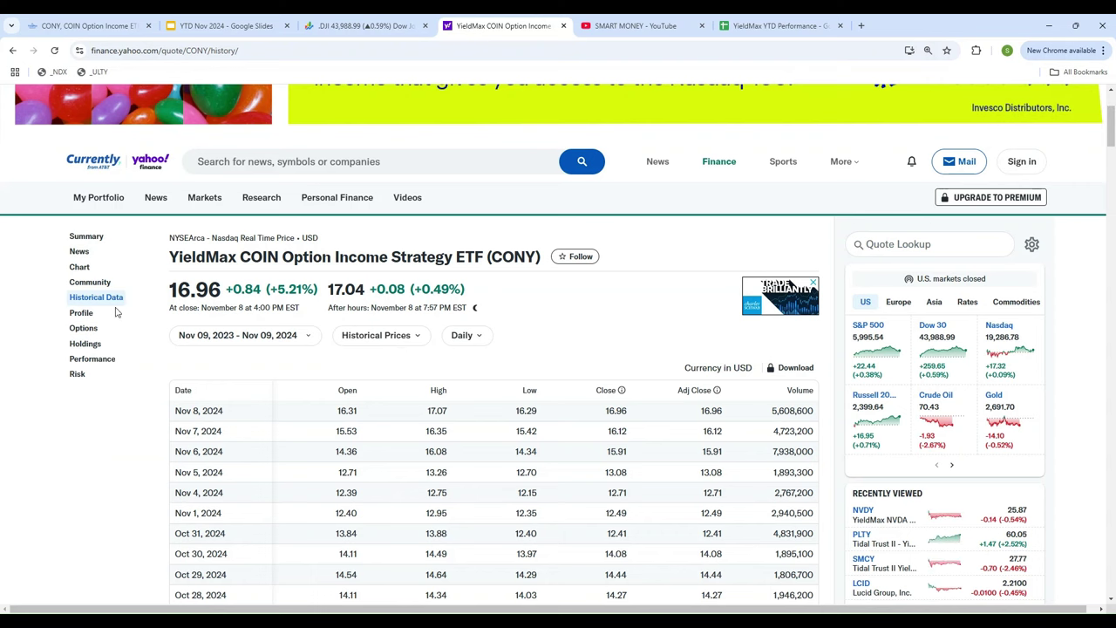
pyautogui.click(779, 26)
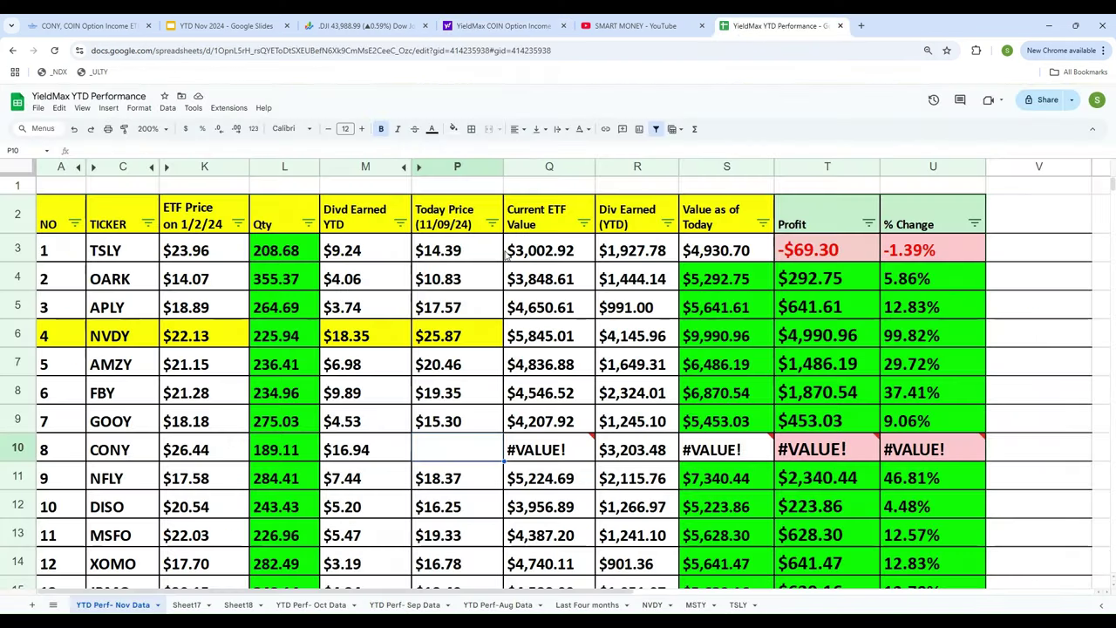
pyautogui.click(427, 449)
pyautogui.write('16.96')
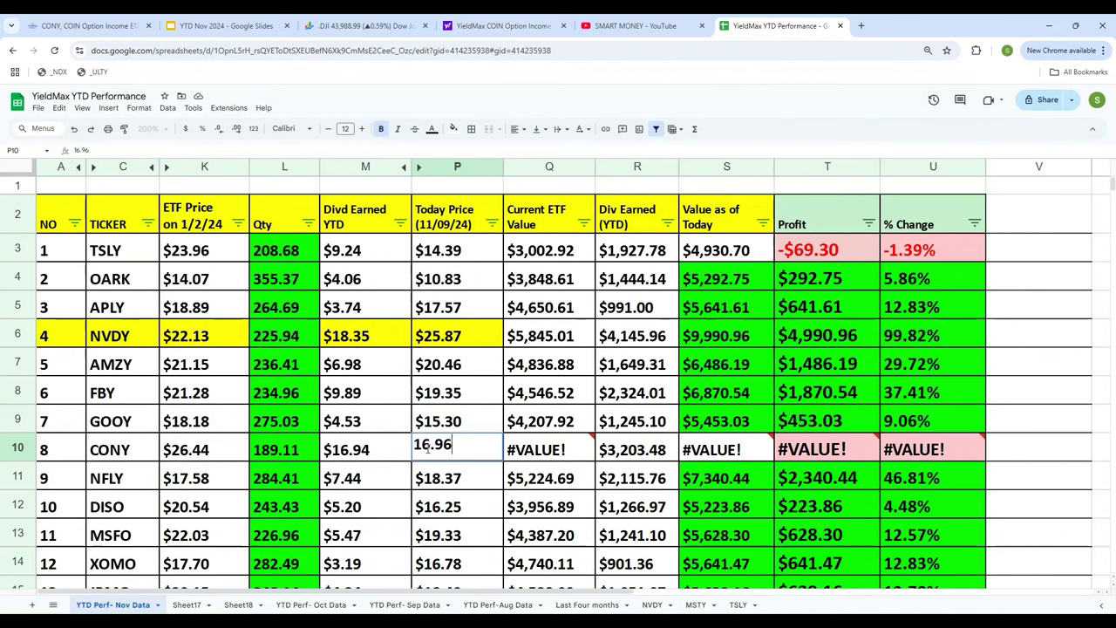
pyautogui.press('Return')
pyautogui.click(429, 453)
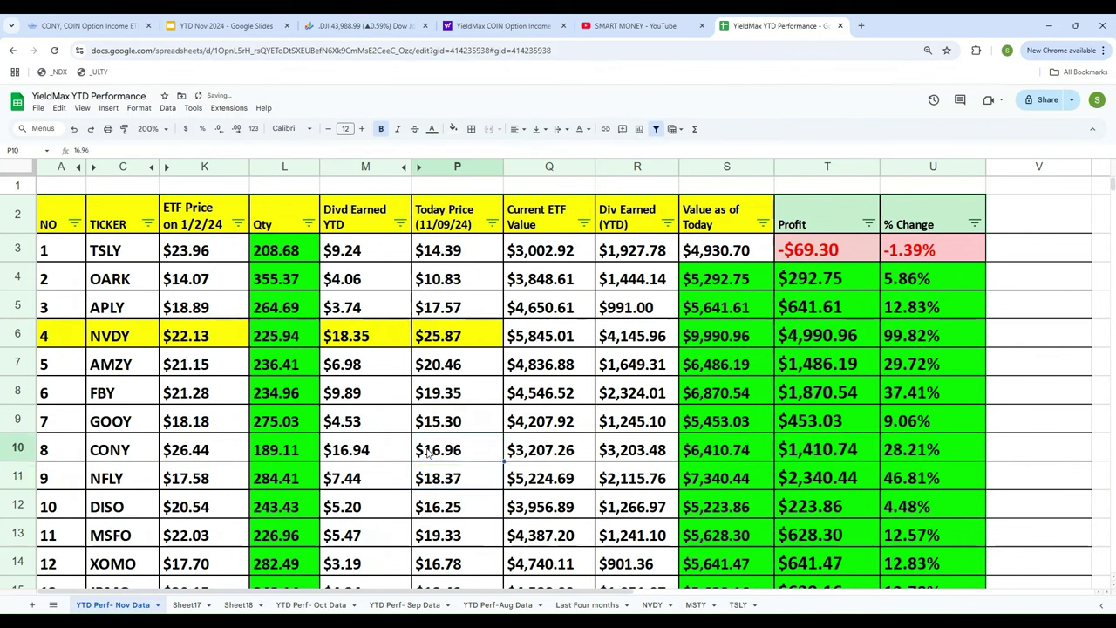
# Calculate CONY's Current ETF Value in Q10 with the formula =P10*L10, check its formula and select its Div Earned (YTD) cell.
pyautogui.press('Right')
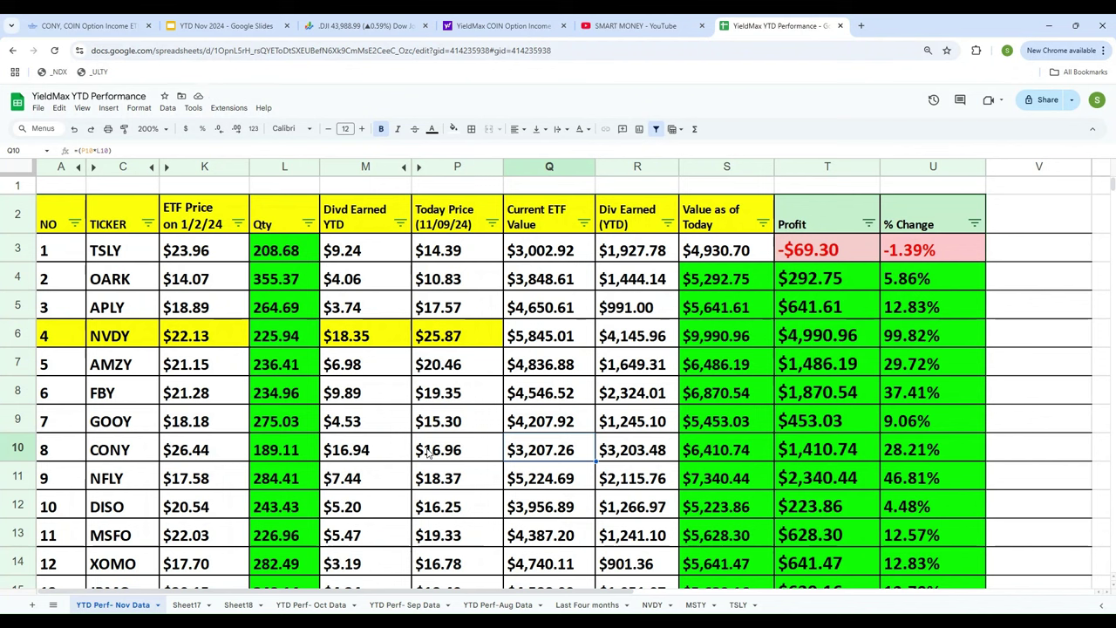
pyautogui.write('=')
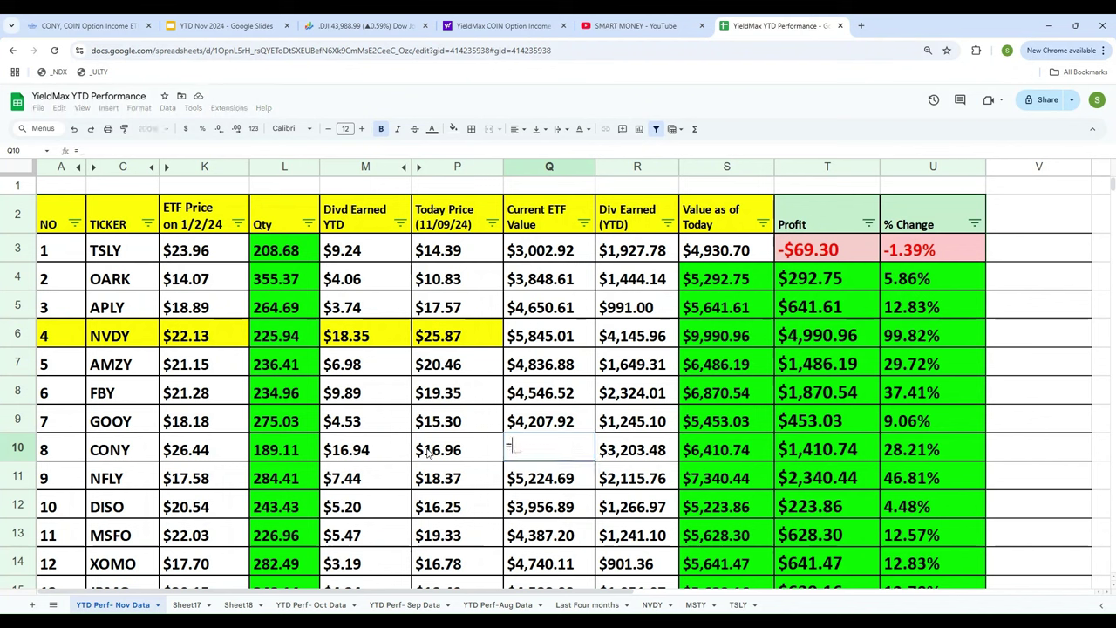
pyautogui.click(428, 453)
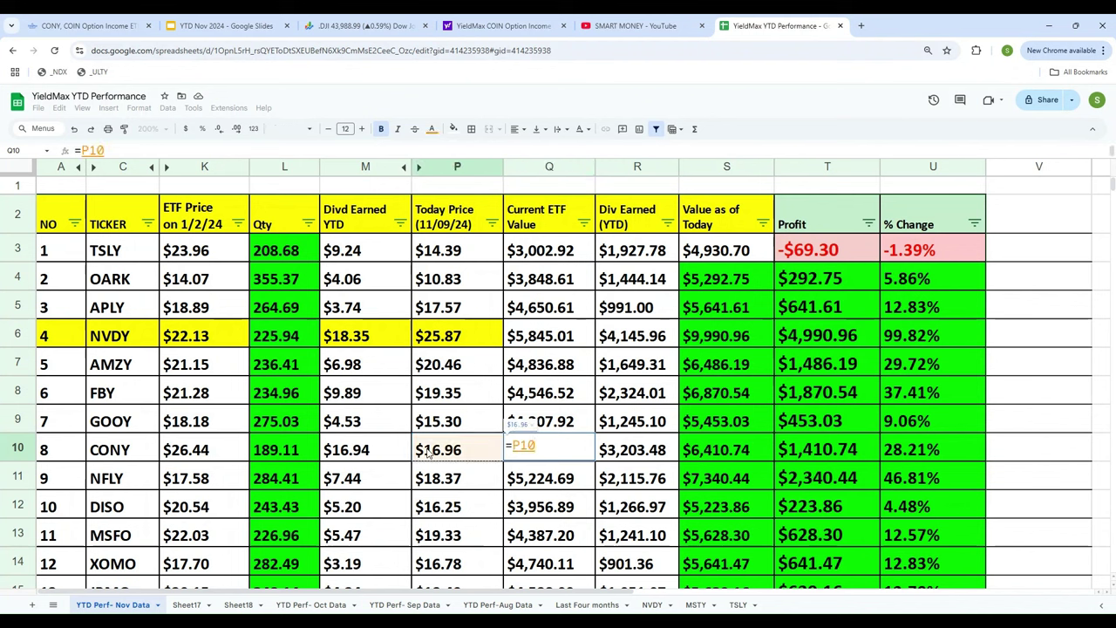
pyautogui.write('*')
pyautogui.press('Left')
pyautogui.press('Left')
pyautogui.press('Left')
pyautogui.press('Left')
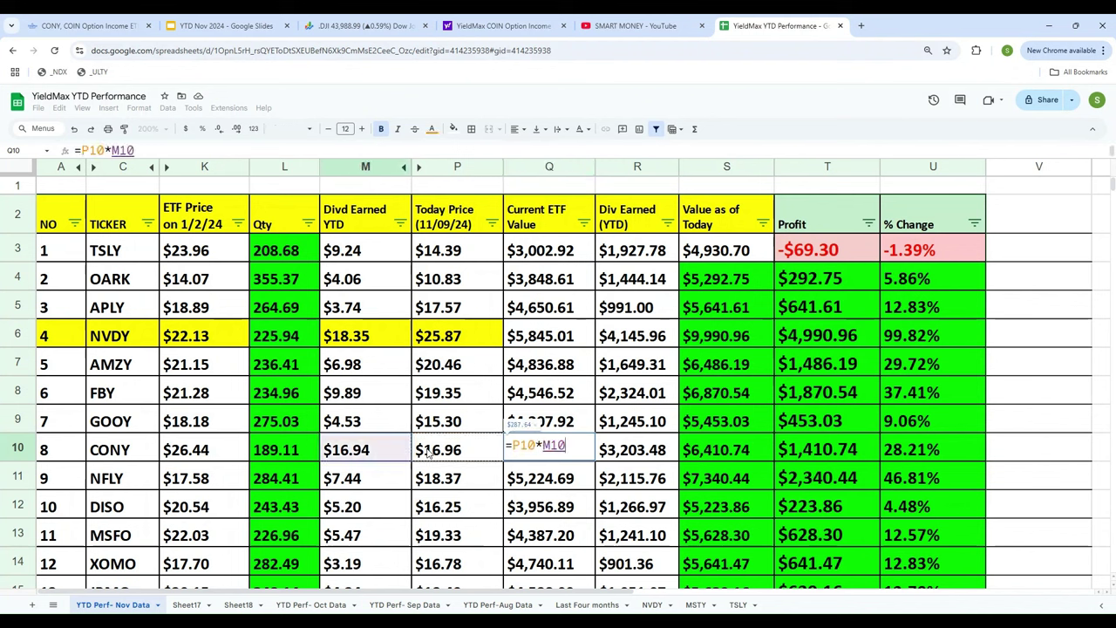
pyautogui.press('Right')
pyautogui.press('Return')
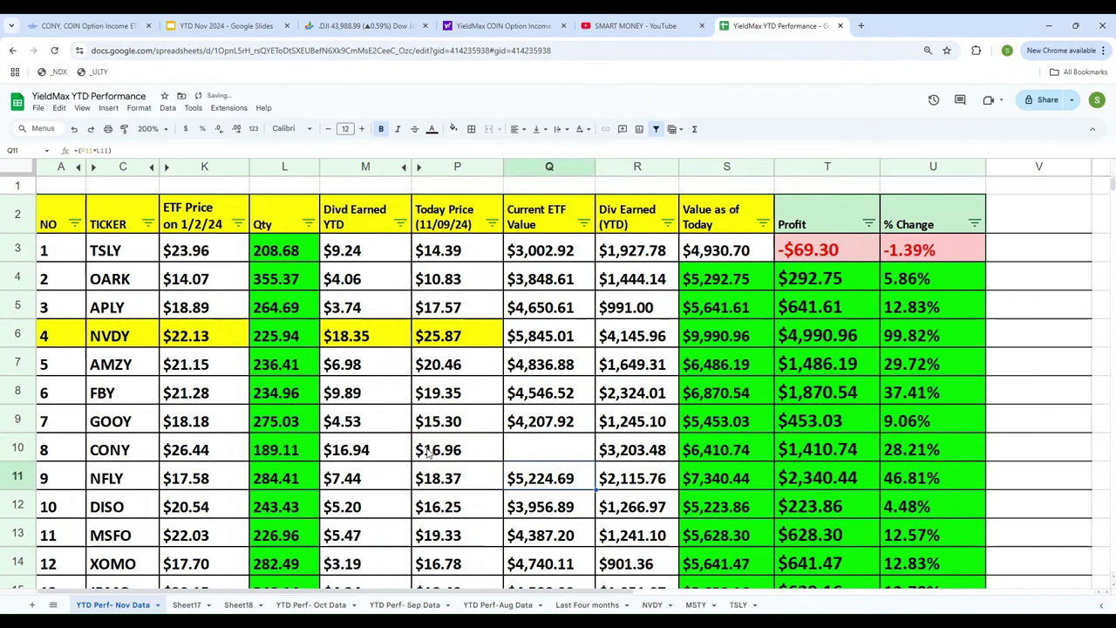
pyautogui.press('Up')
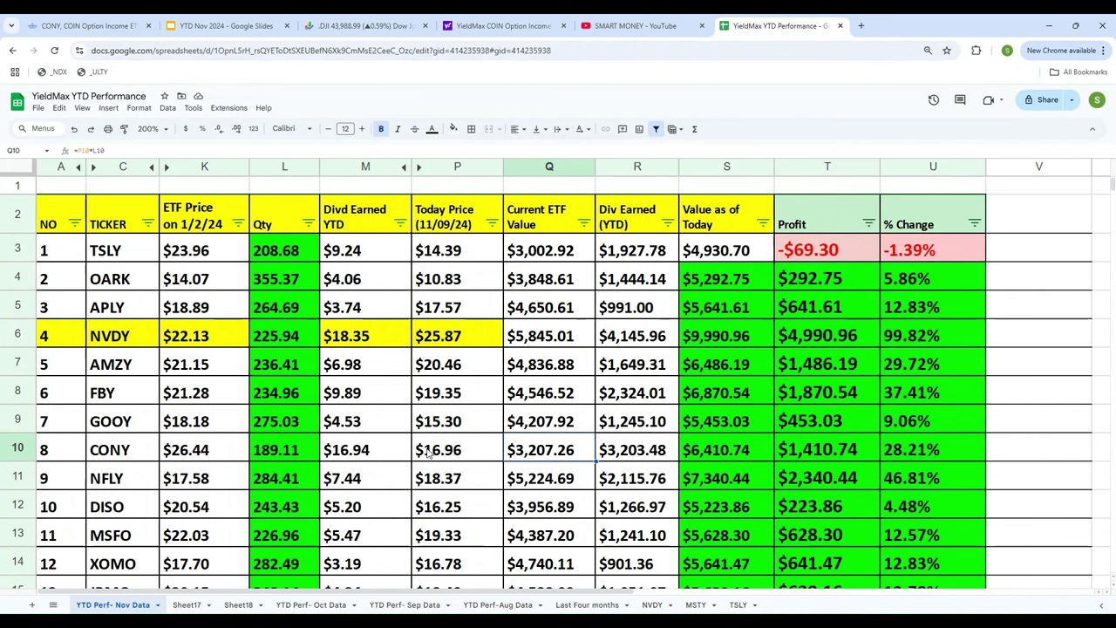
pyautogui.press('Right')
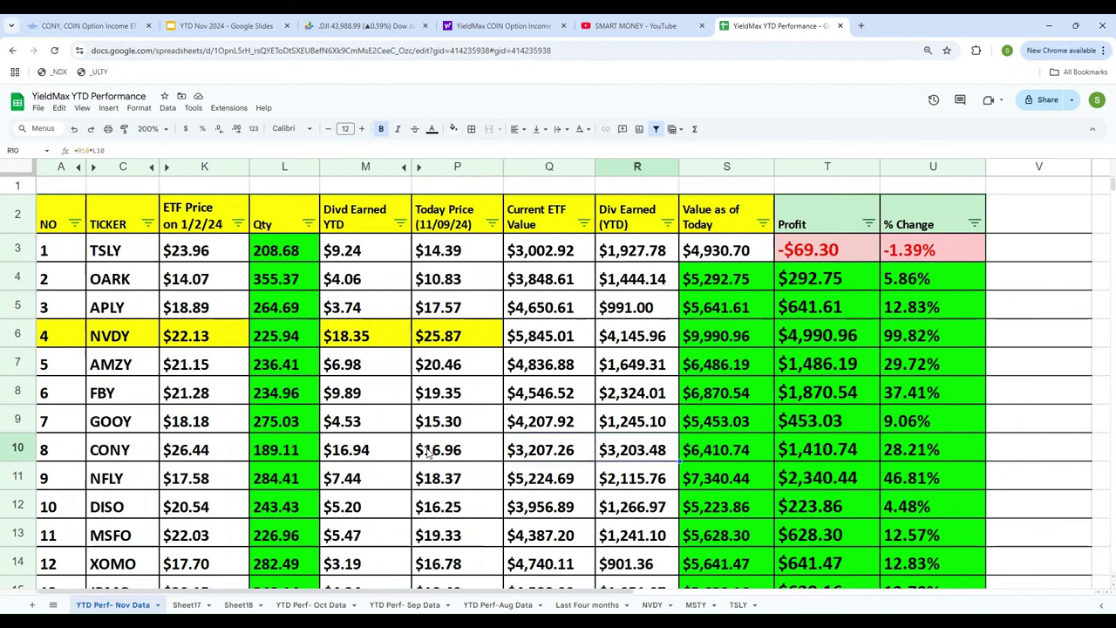
# Set CONY's Div Earned (YTD) in R10 to the formula =P10*L10 and check the row's Value as of Today and Current ETF Value cells.
pyautogui.write('=')
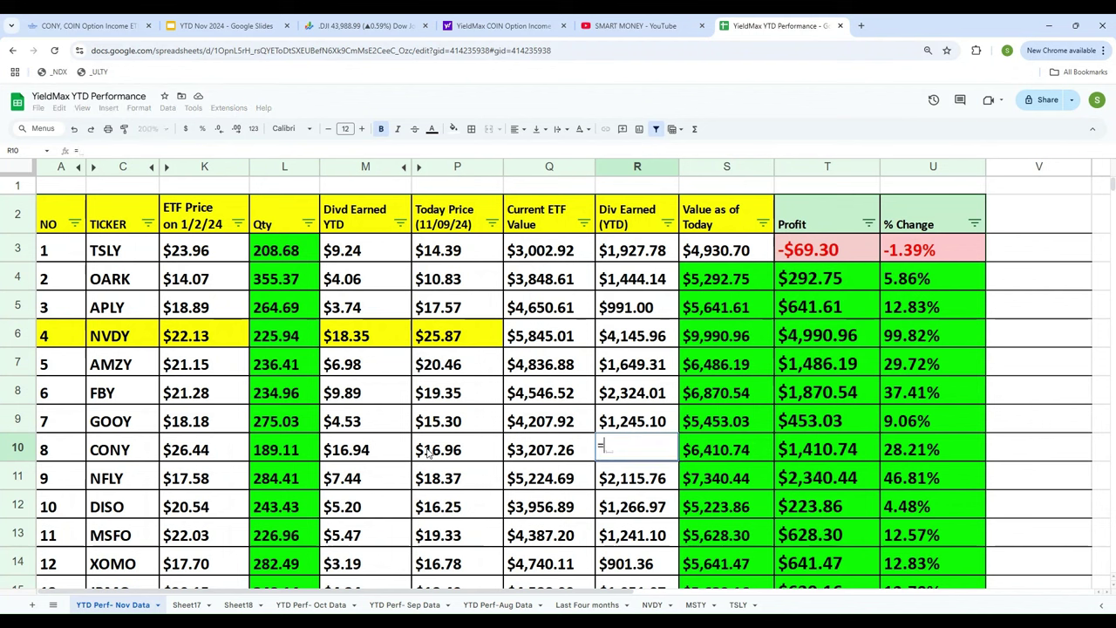
pyautogui.click(427, 453)
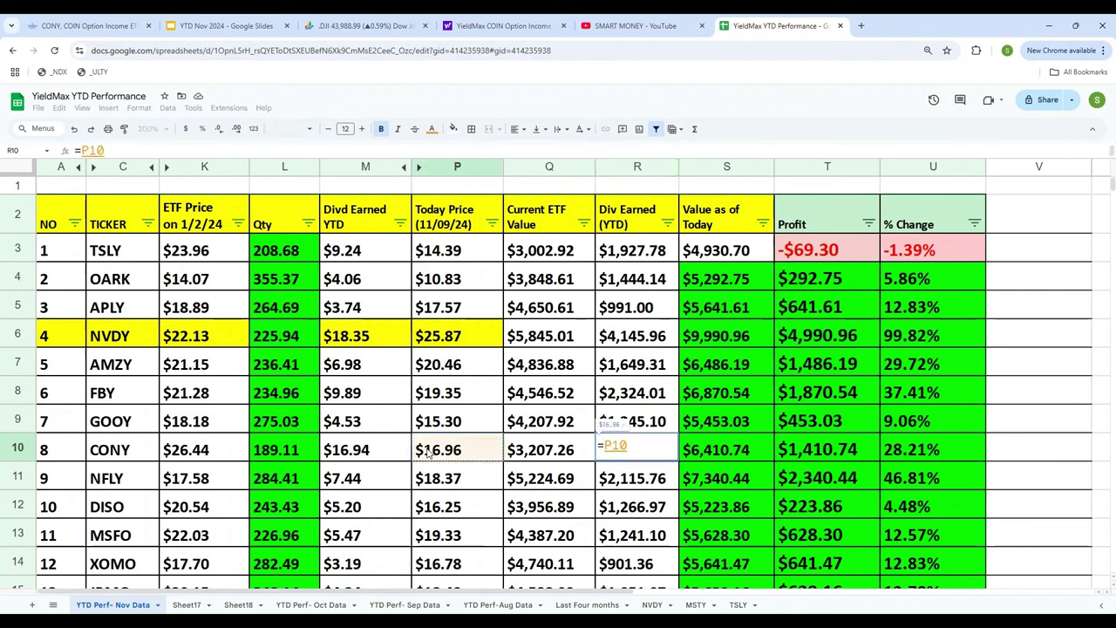
pyautogui.write('*')
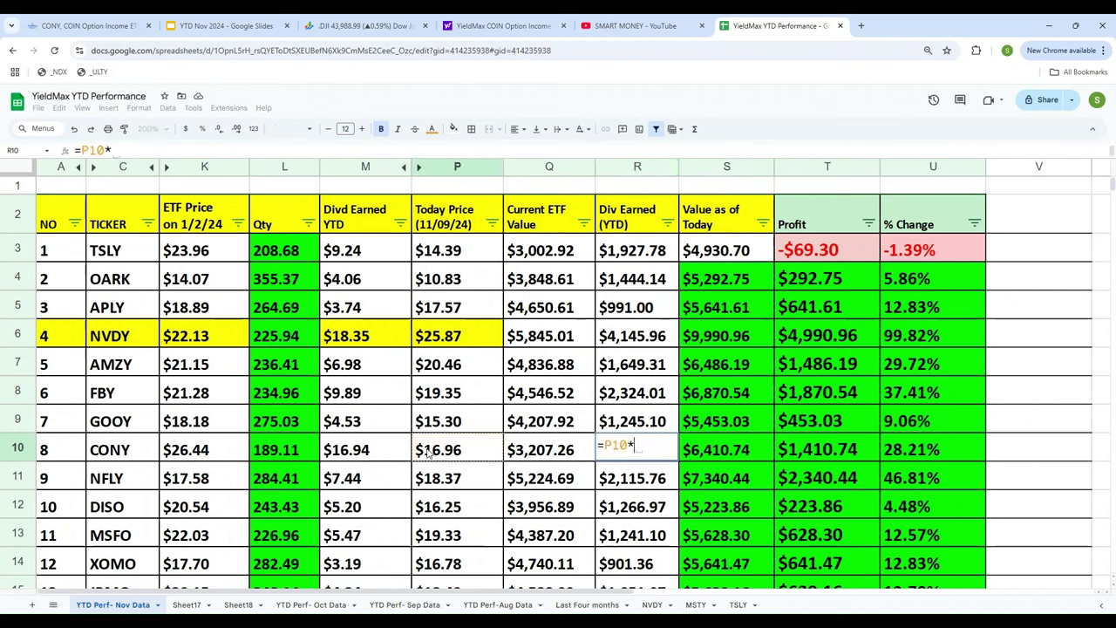
pyautogui.press('Left')
pyautogui.press('Left')
pyautogui.press('Left')
pyautogui.press('Left')
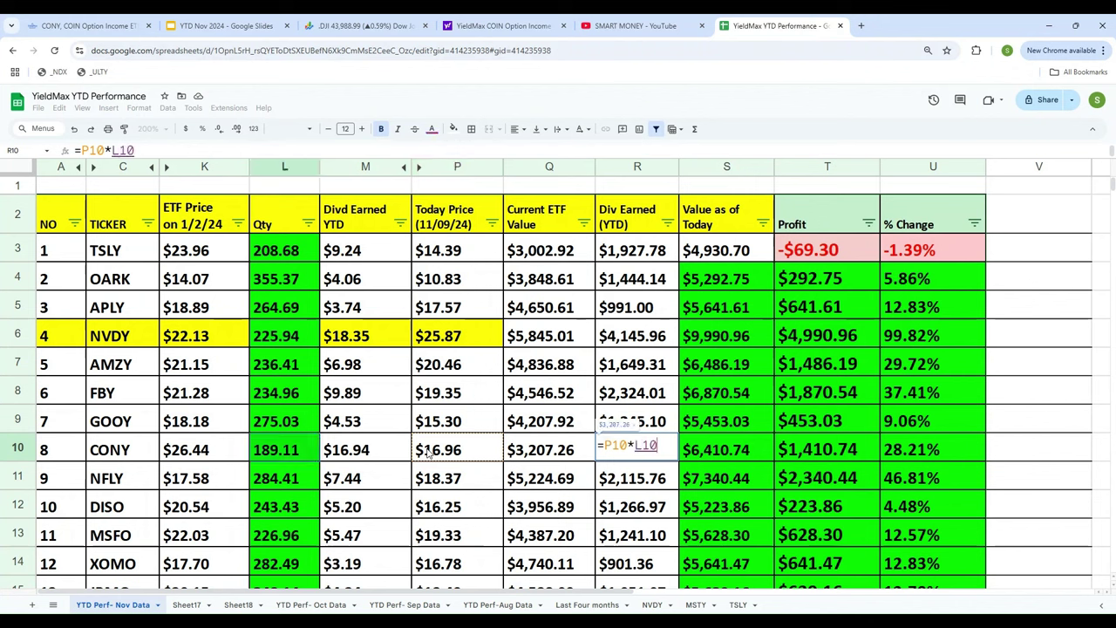
pyautogui.press('Return')
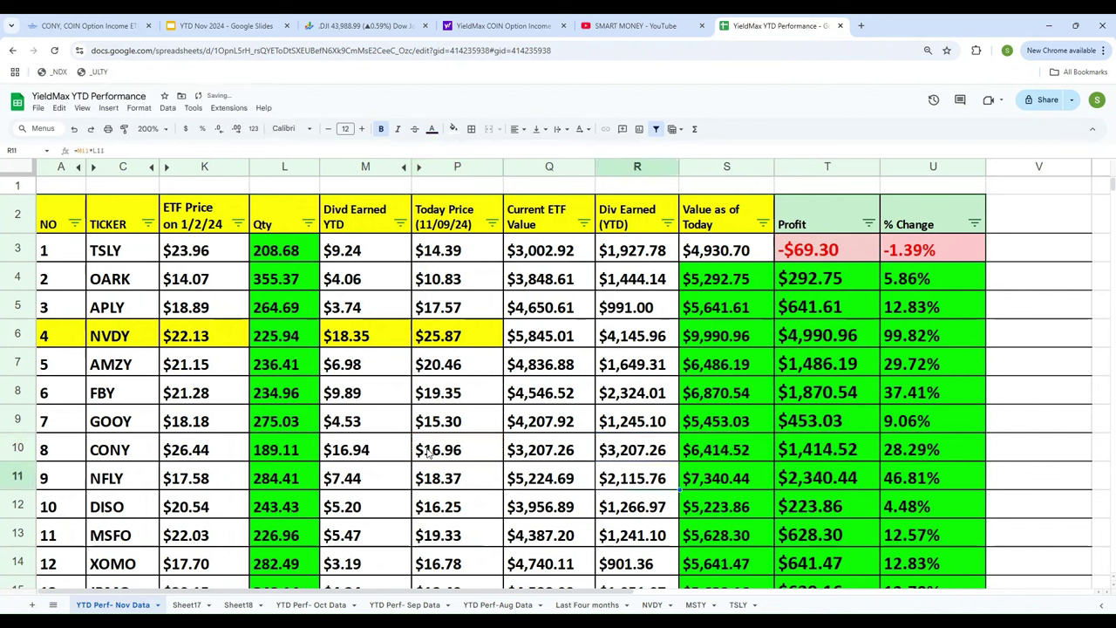
pyautogui.press('Up')
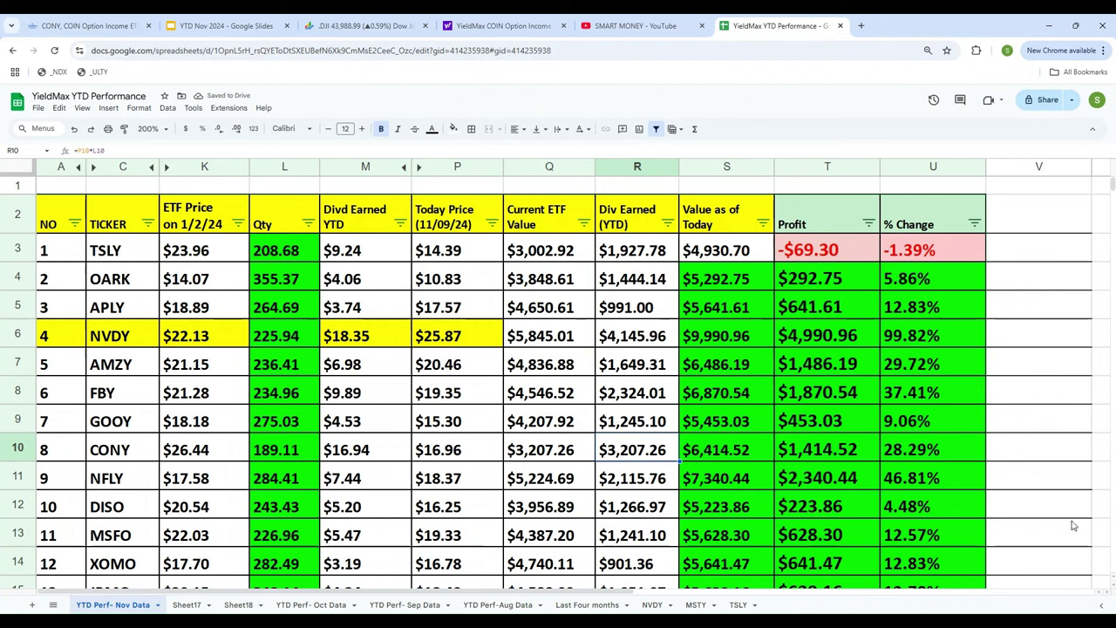
pyautogui.click(711, 456)
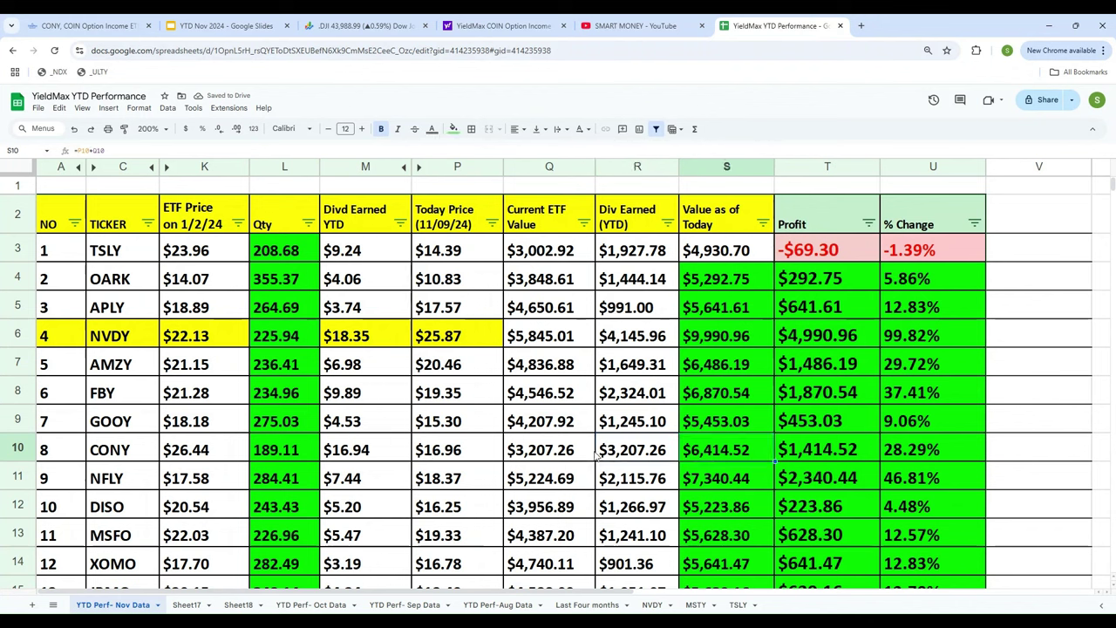
pyautogui.click(541, 452)
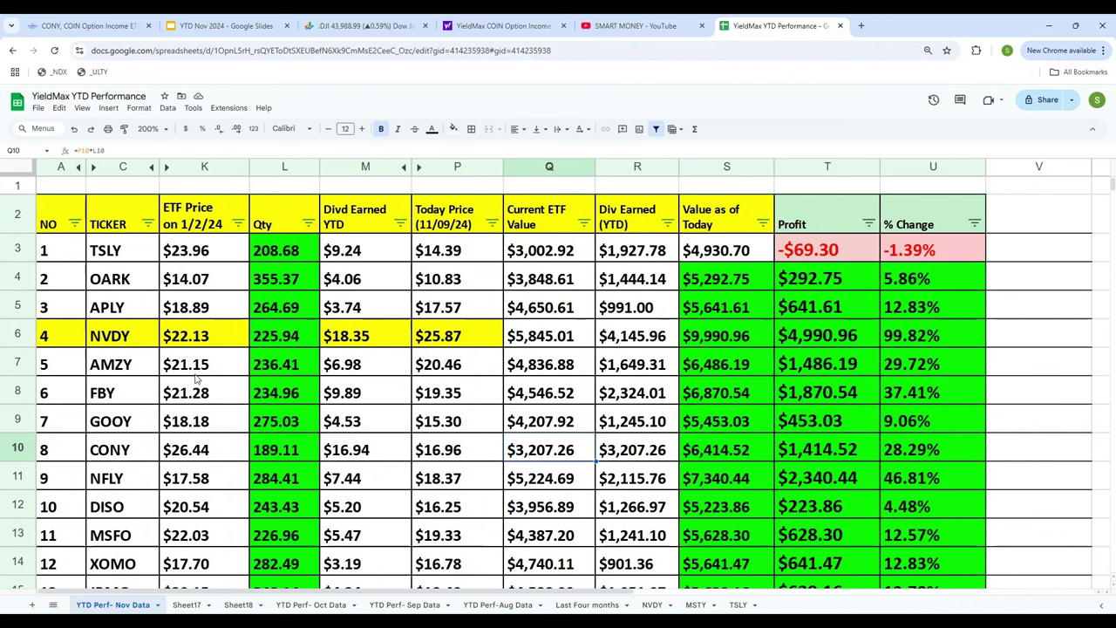
# Highlight the CONY ticker cell C10 with a yellow fill.
pyautogui.click(122, 449)
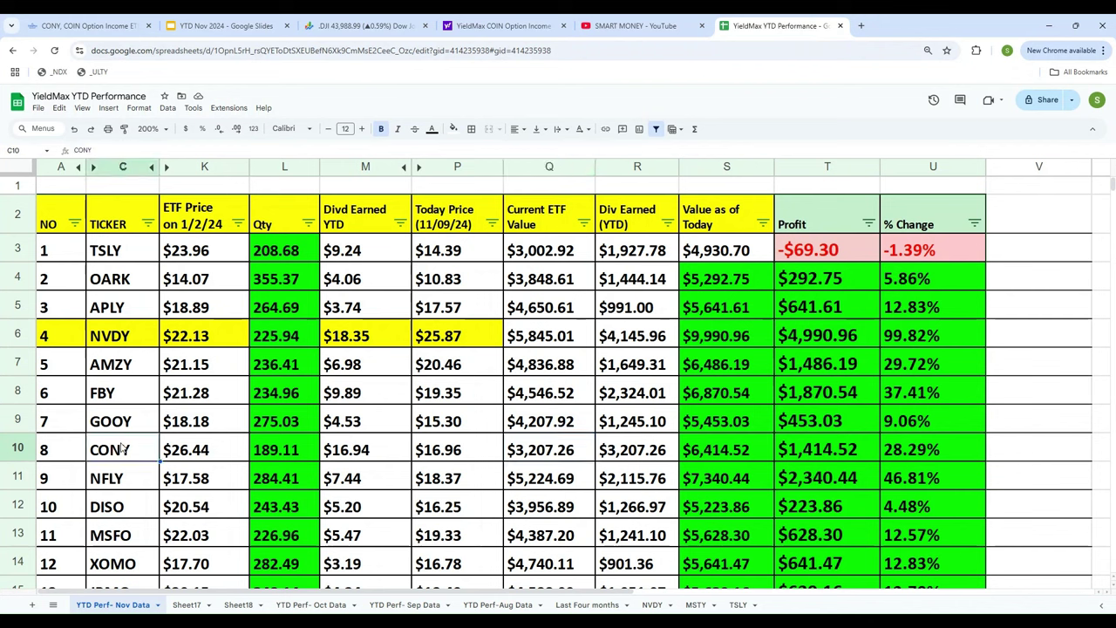
pyautogui.click(454, 129)
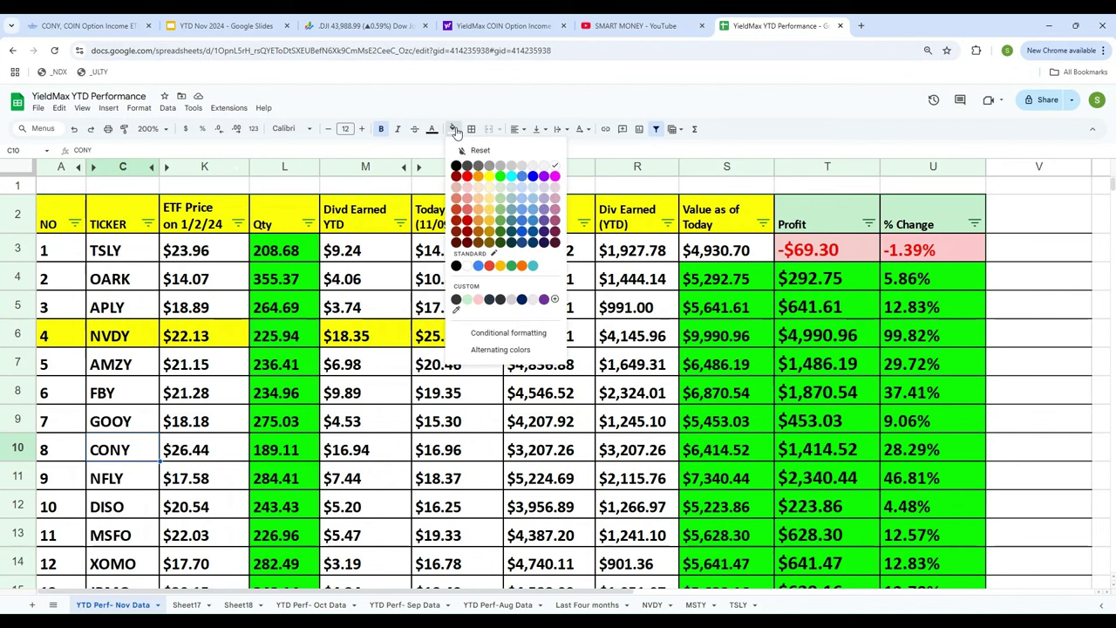
pyautogui.click(490, 178)
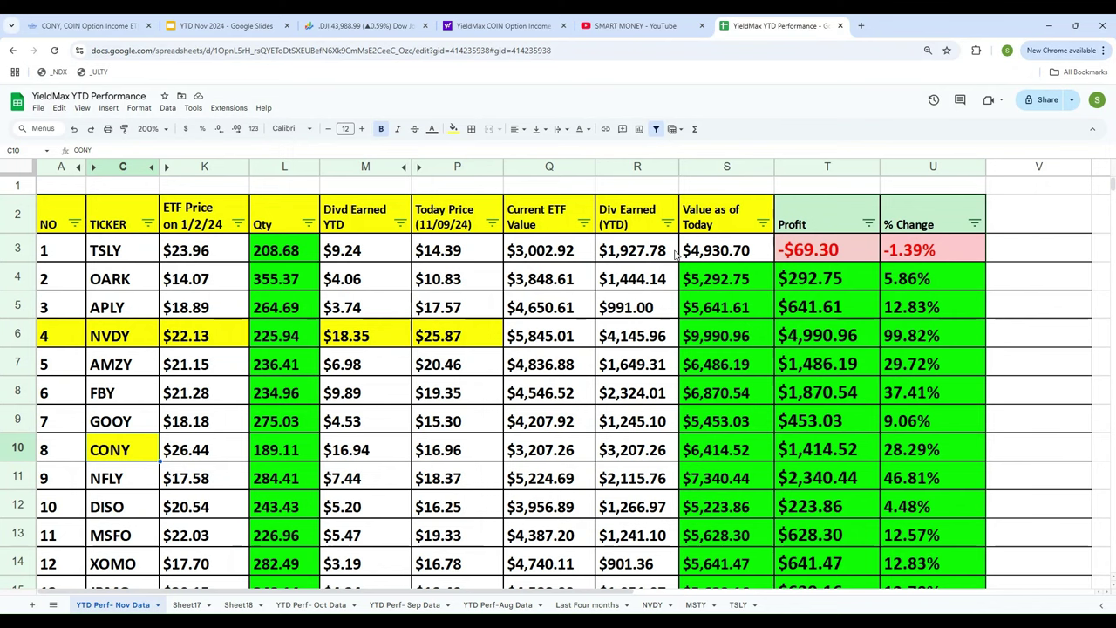
# Look over the ETF table and sort it by % Change from Z to A.
pyautogui.scroll(-4, 818, 323)
pyautogui.scroll(-5, 818, 322)
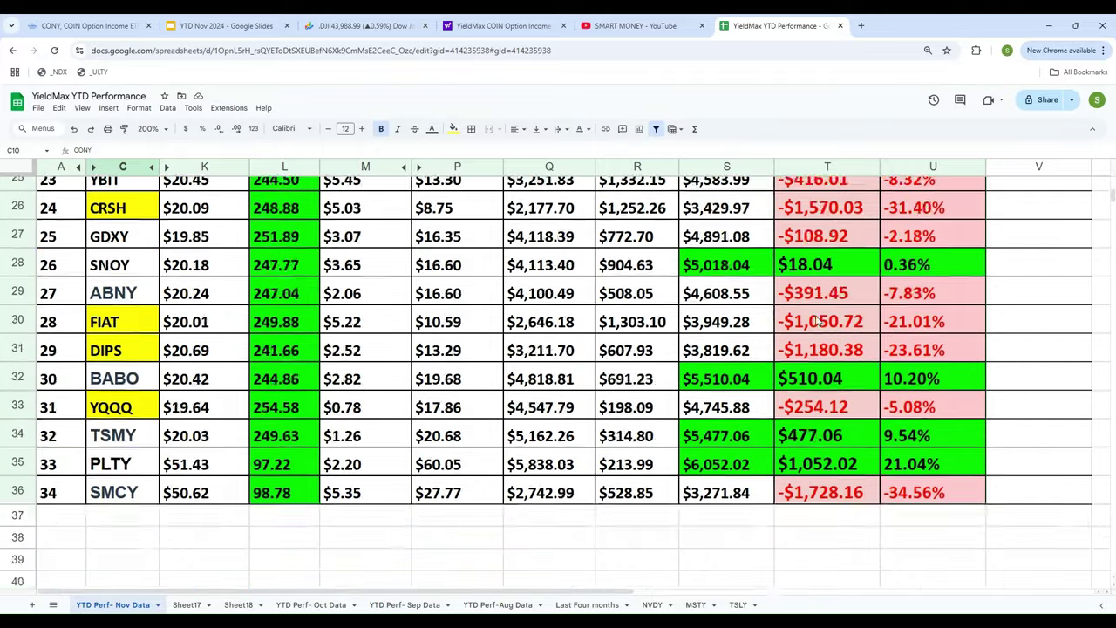
pyautogui.scroll(9, 817, 321)
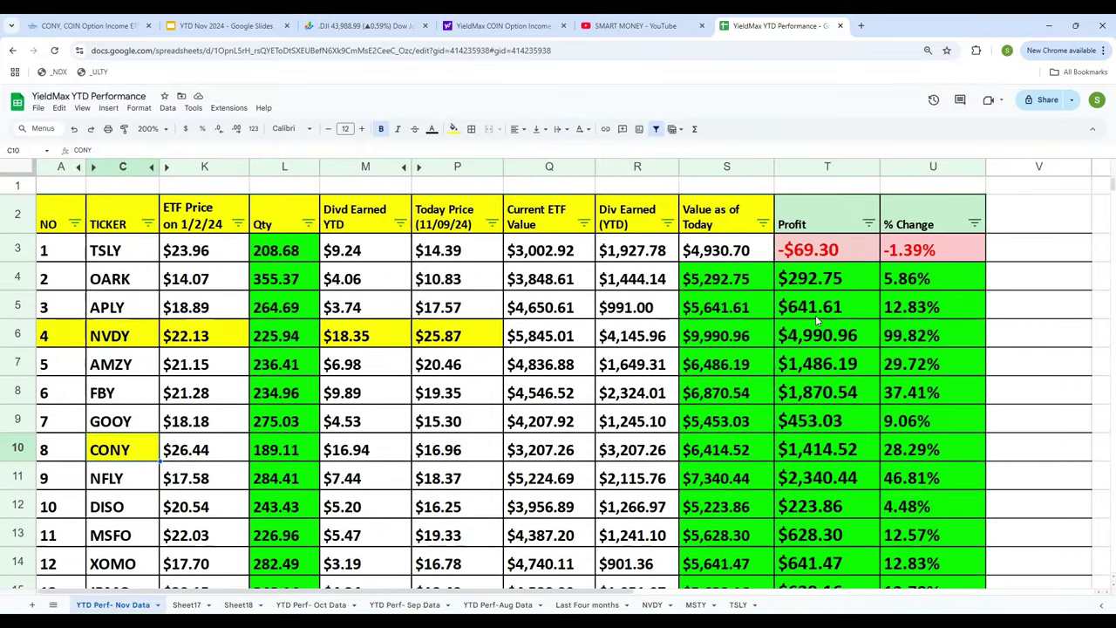
pyautogui.click(977, 225)
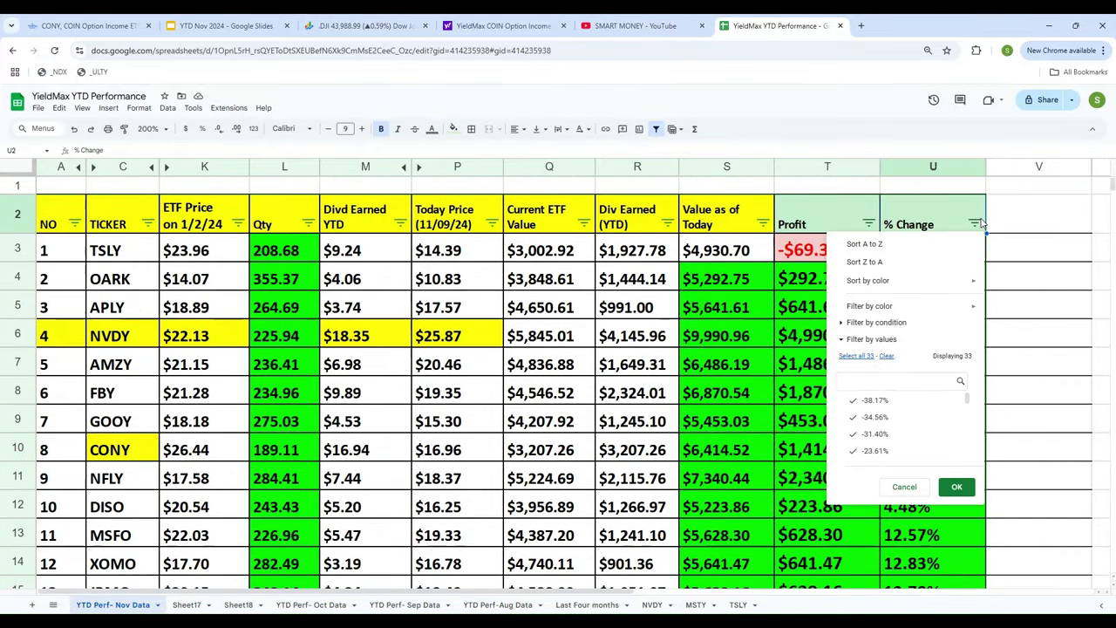
pyautogui.moveTo(852, 286)
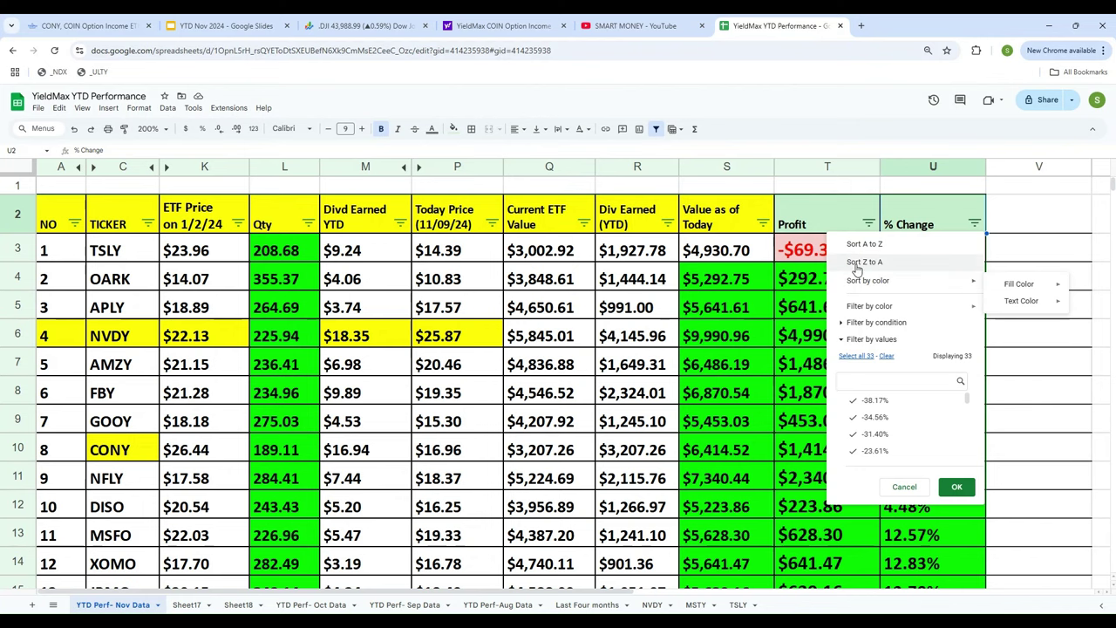
pyautogui.click(860, 263)
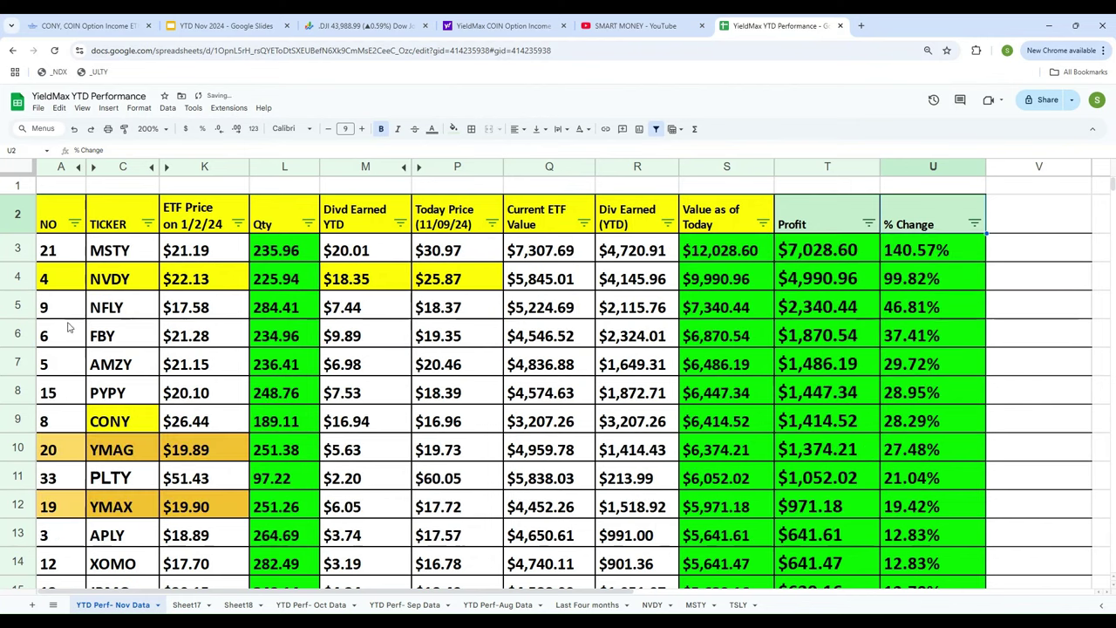
# Review the sorted table from the best to the worst performing ETFs.
pyautogui.scroll(-13, 88, 310)
pyautogui.scroll(13, 87, 309)
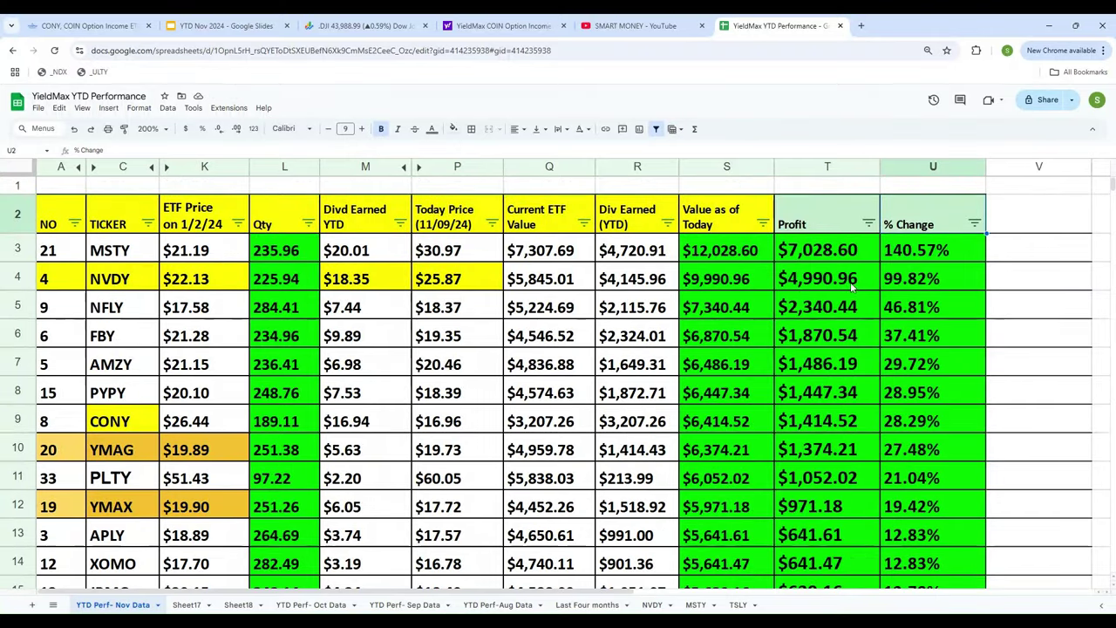
pyautogui.scroll(-8, 850, 384)
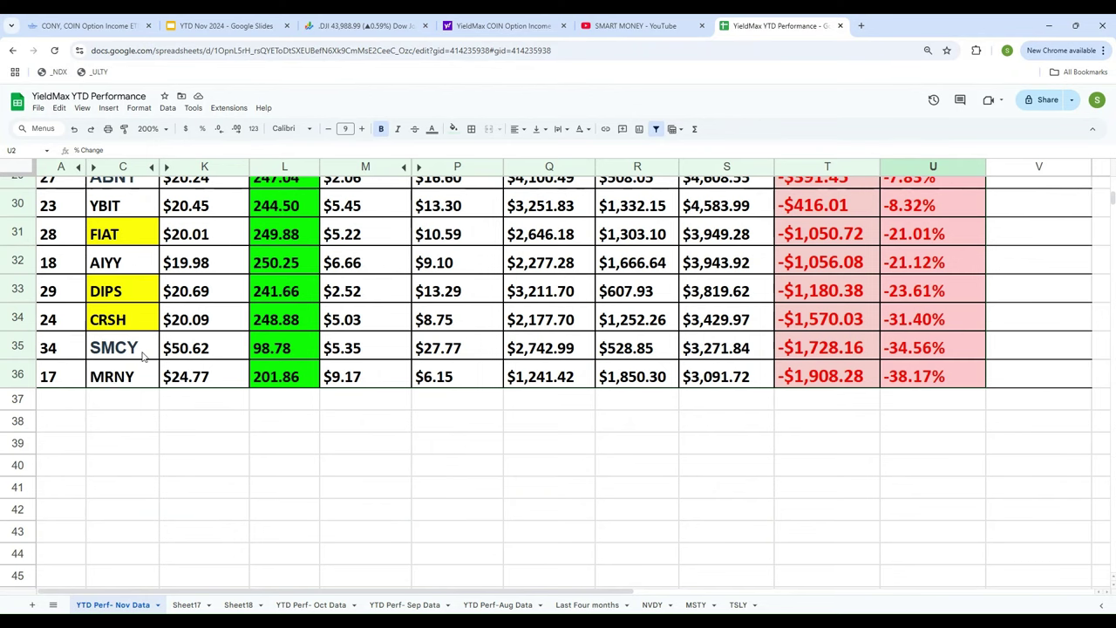
pyautogui.scroll(10, 872, 429)
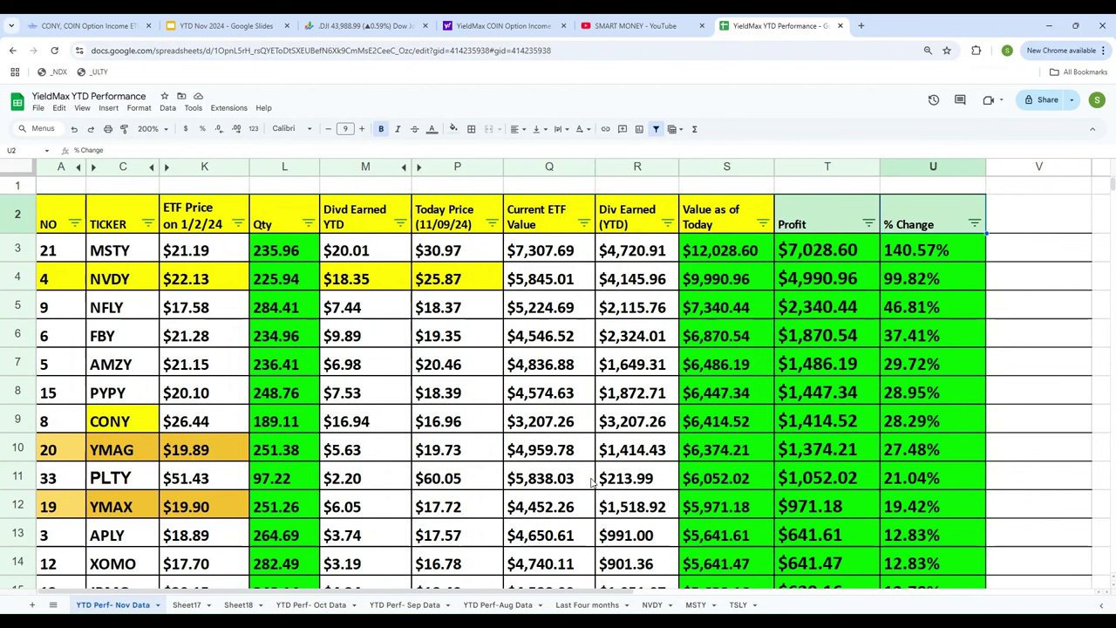
pyautogui.click(1017, 428)
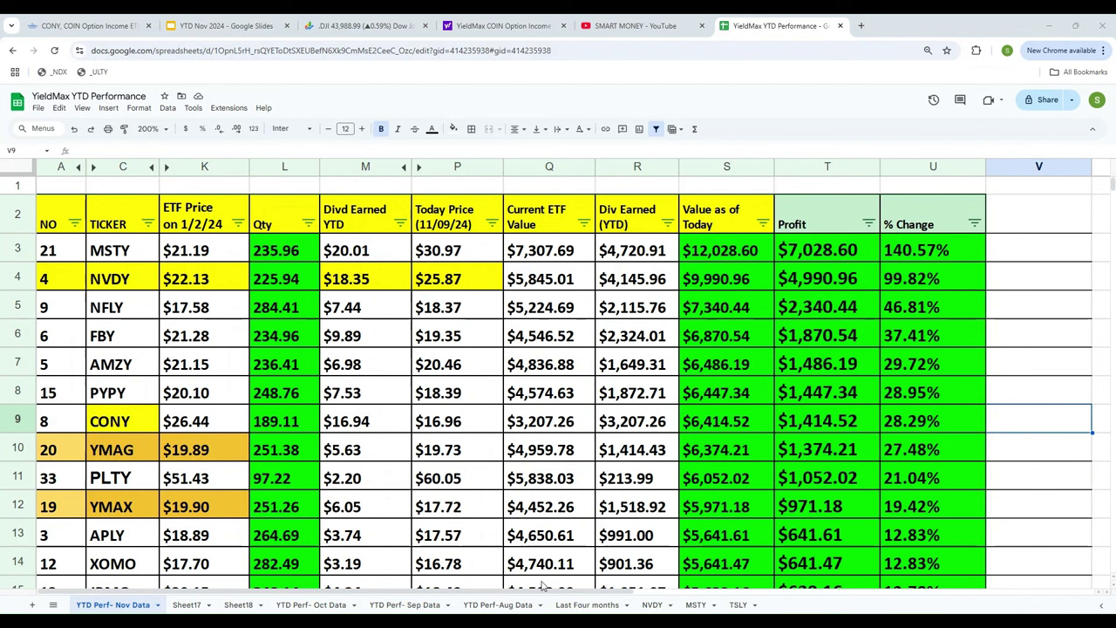
pyautogui.click(316, 462)
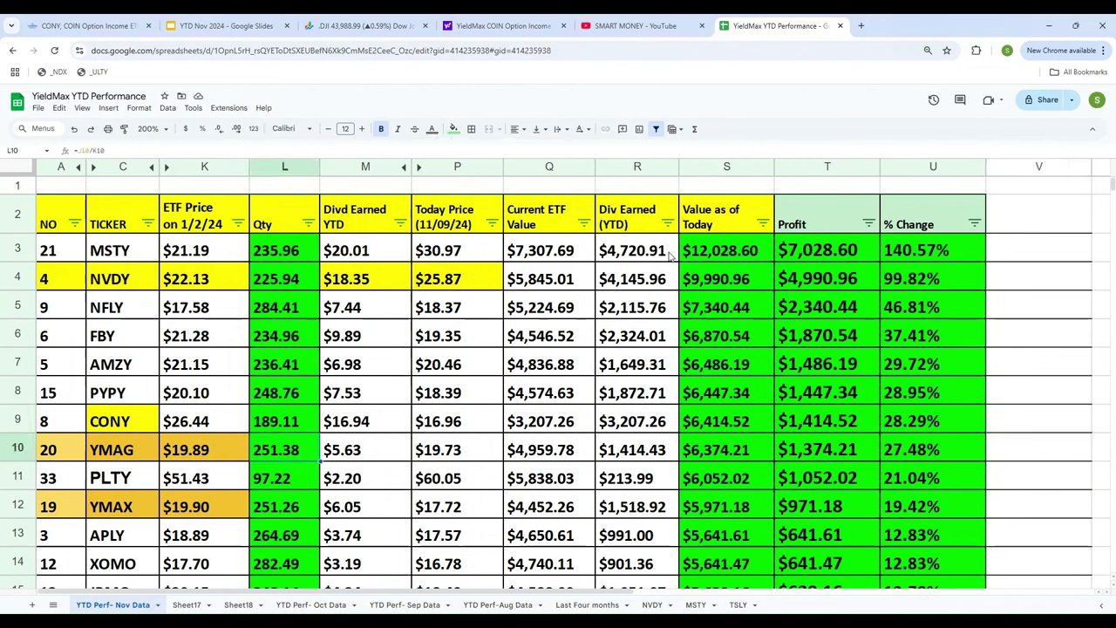
pyautogui.click(698, 311)
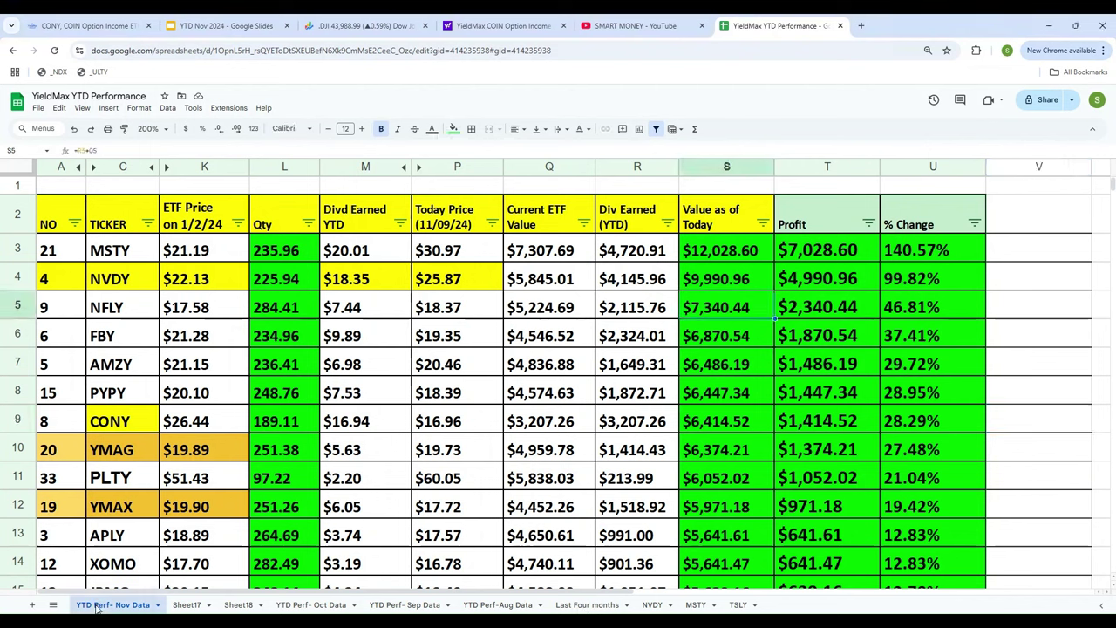
# Move Sheet17 ahead of the YTD Perf- Nov Data sheet and return to the November data.
pyautogui.moveTo(179, 606); pyautogui.dragTo(107, 608)
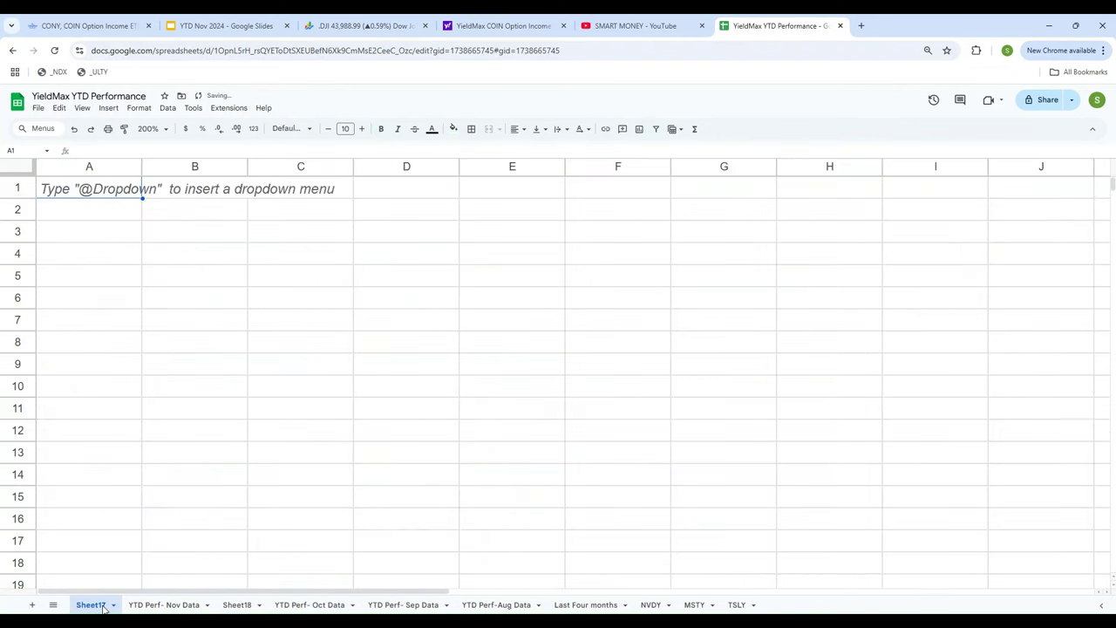
pyautogui.click(164, 606)
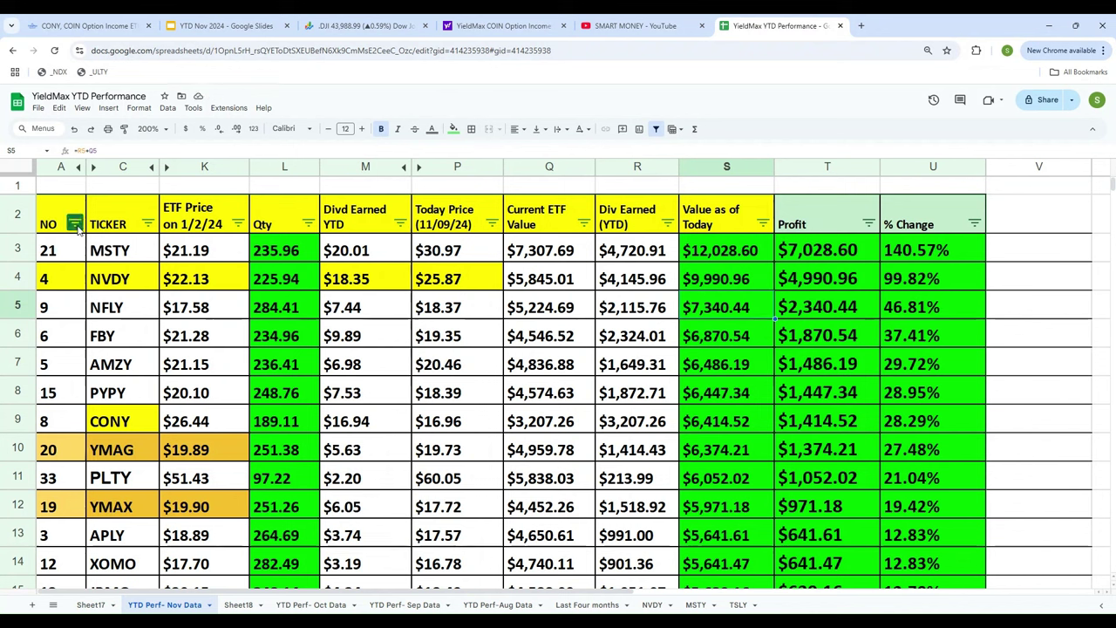
# Unhide the Rank column B, hide the NO column A, and go across MSTY's row to its Qty cell.
pyautogui.click(93, 167)
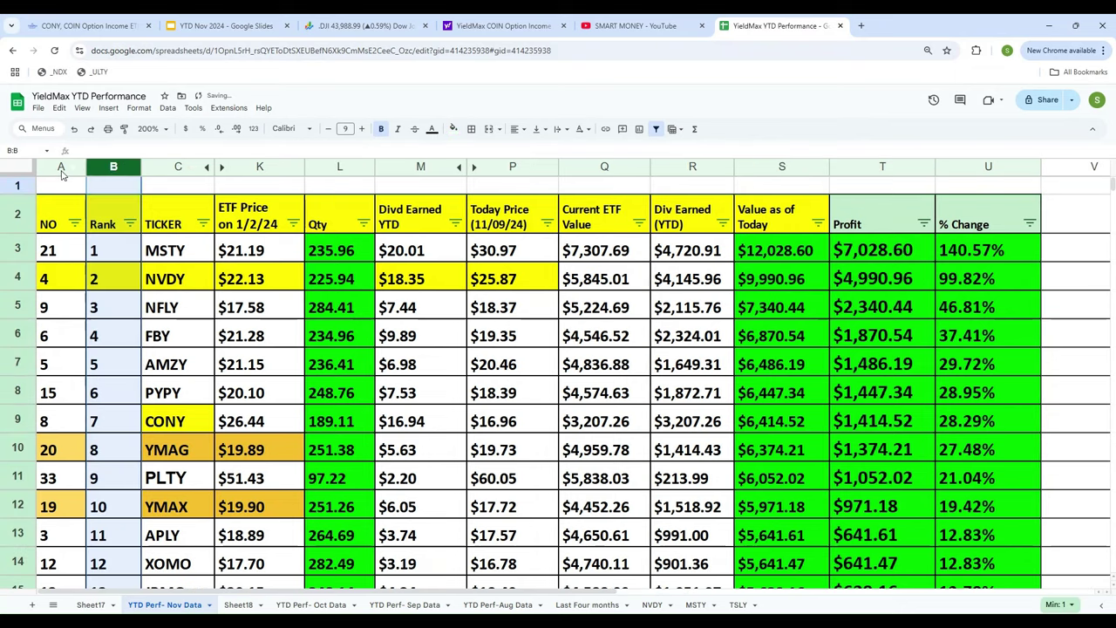
pyautogui.rightClick(61, 168)
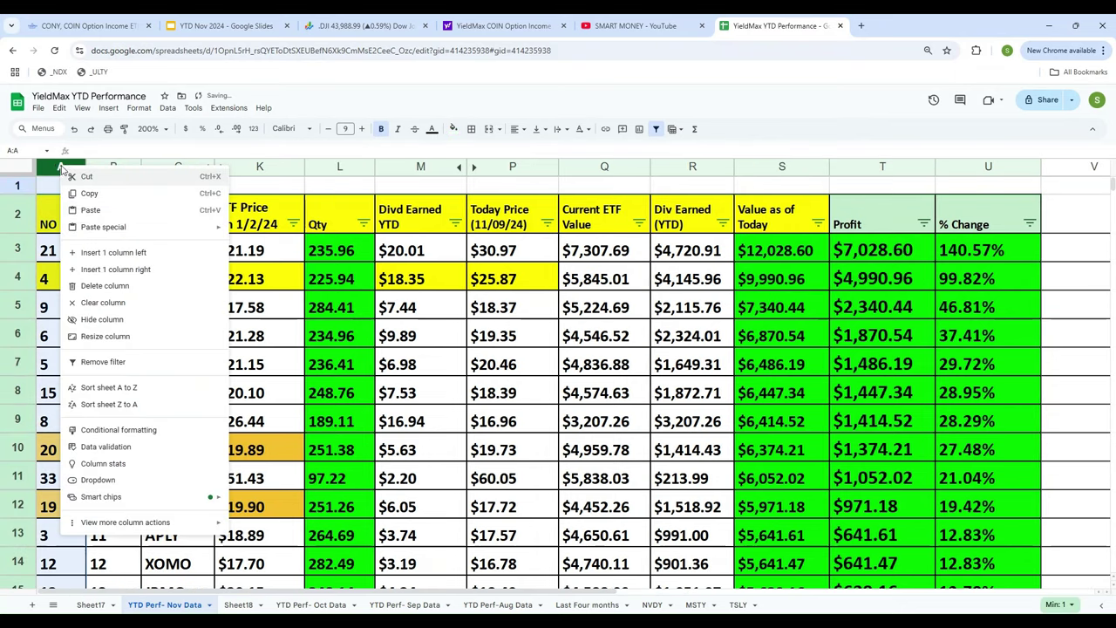
pyautogui.click(92, 320)
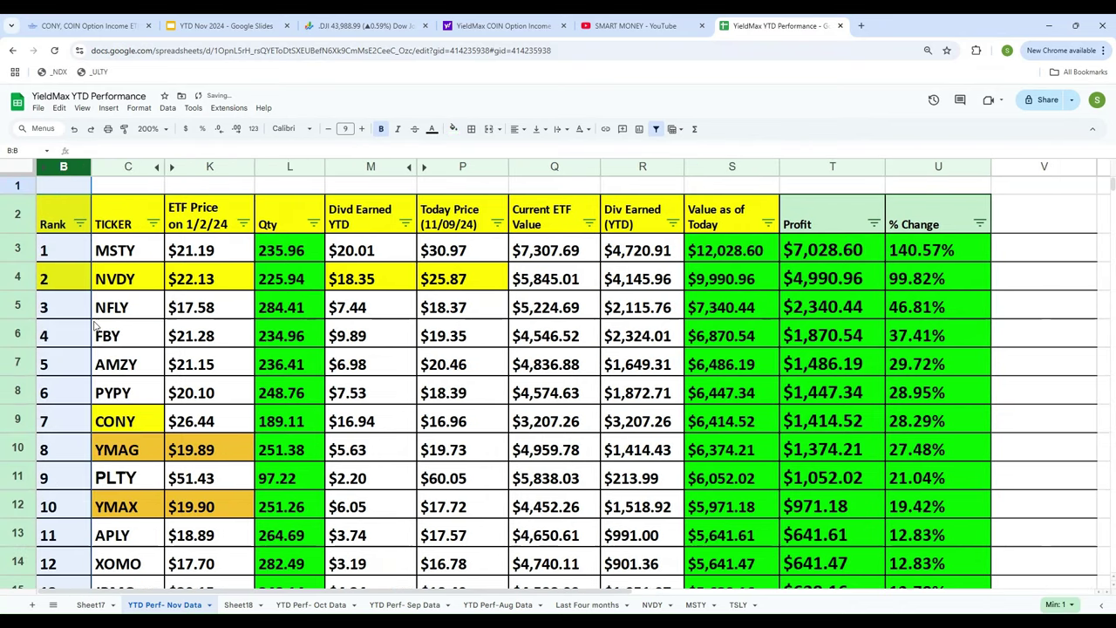
pyautogui.click(81, 255)
pyautogui.press('Right')
pyautogui.press('Right')
pyautogui.press('Right')
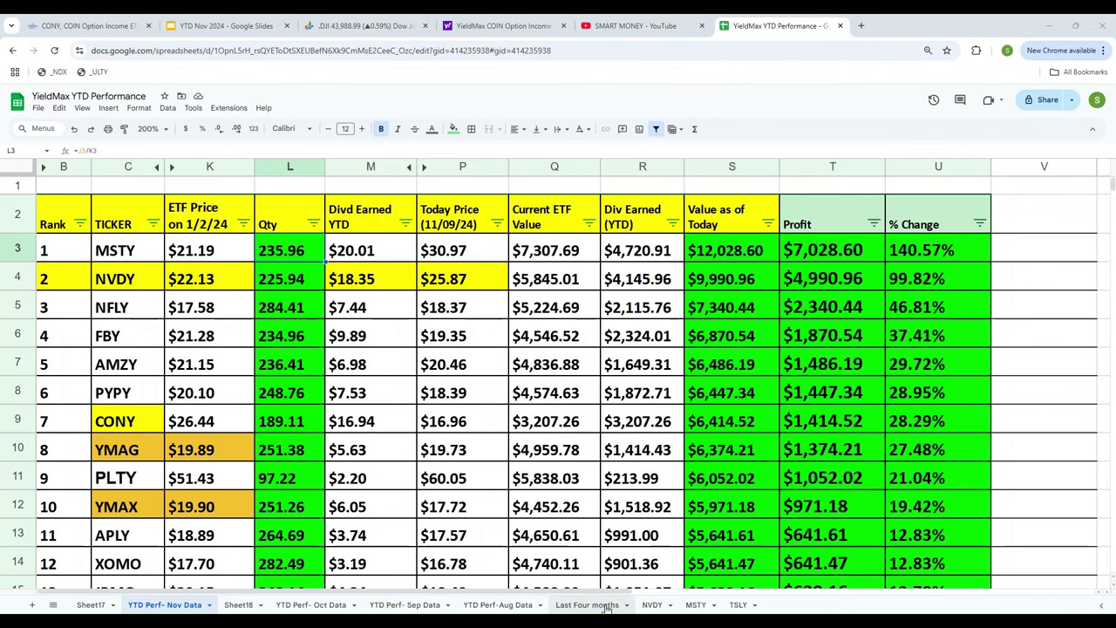
# View the NVDY sheet, try the Last Four months sheet, and return to the YTD Perf- Nov Data sheet.
pyautogui.click(650, 606)
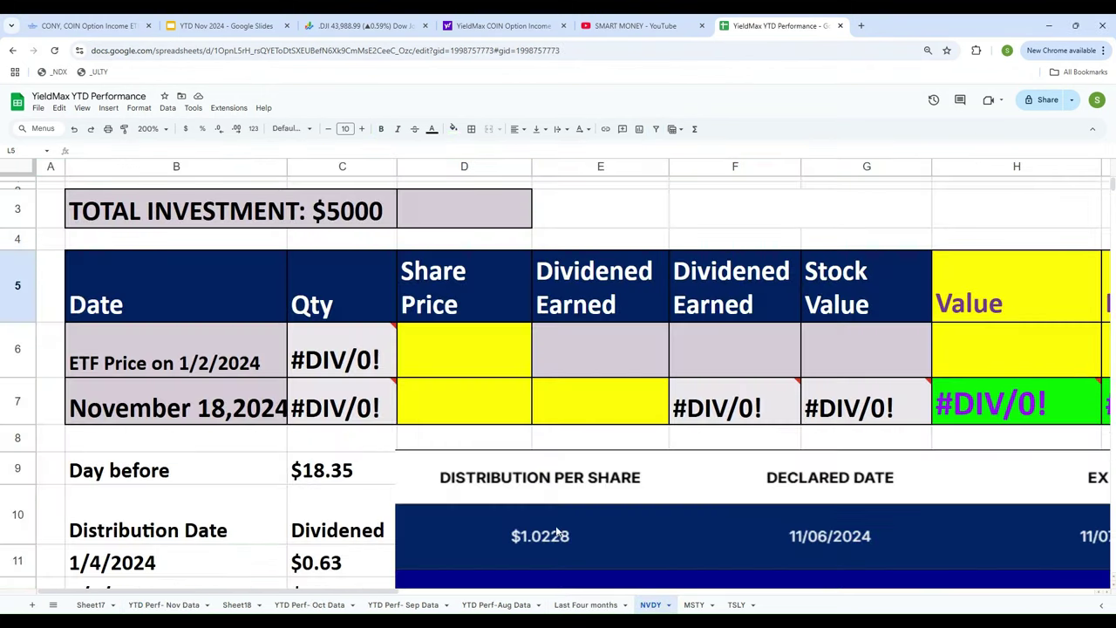
pyautogui.click(585, 606)
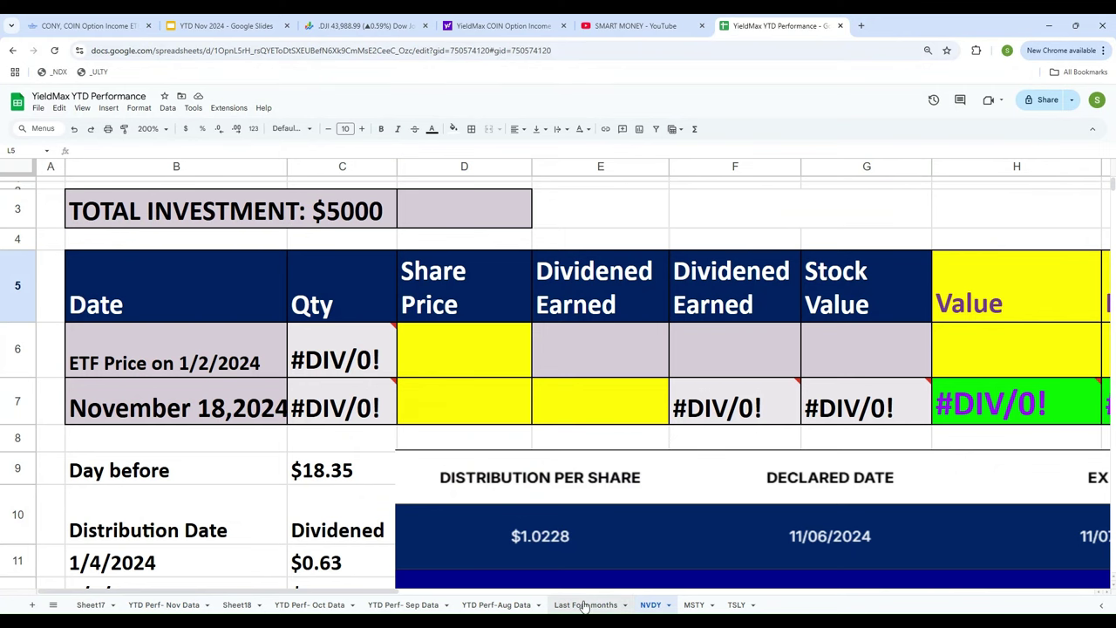
pyautogui.click(128, 605)
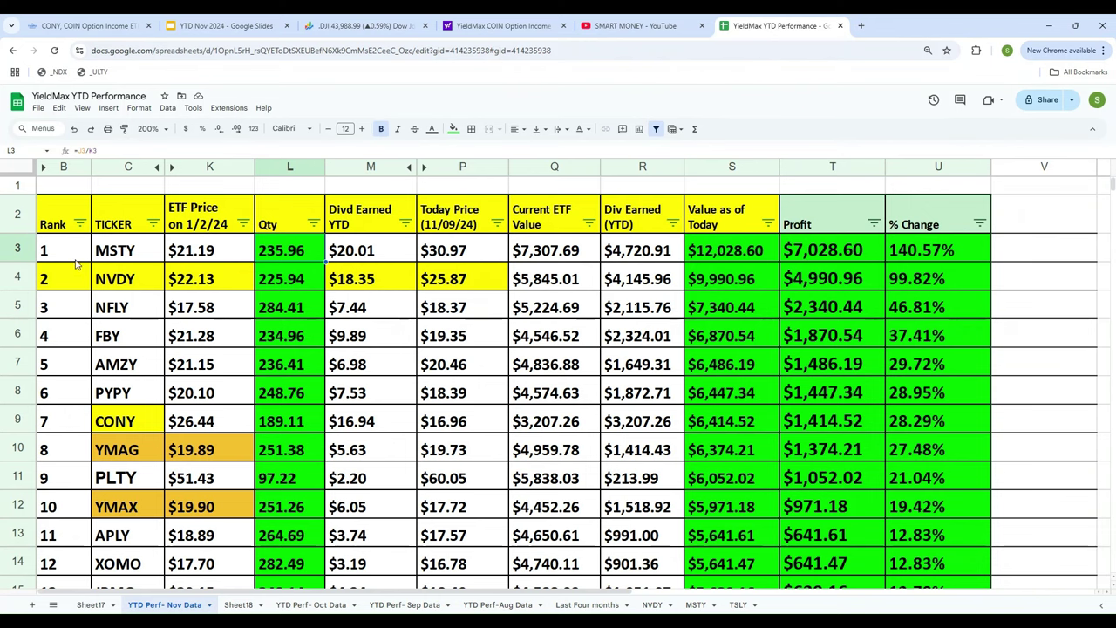
# Examine the ranked ETFs in the November sheet from rank 1 down to rank 34.
pyautogui.scroll(-9, 75, 418)
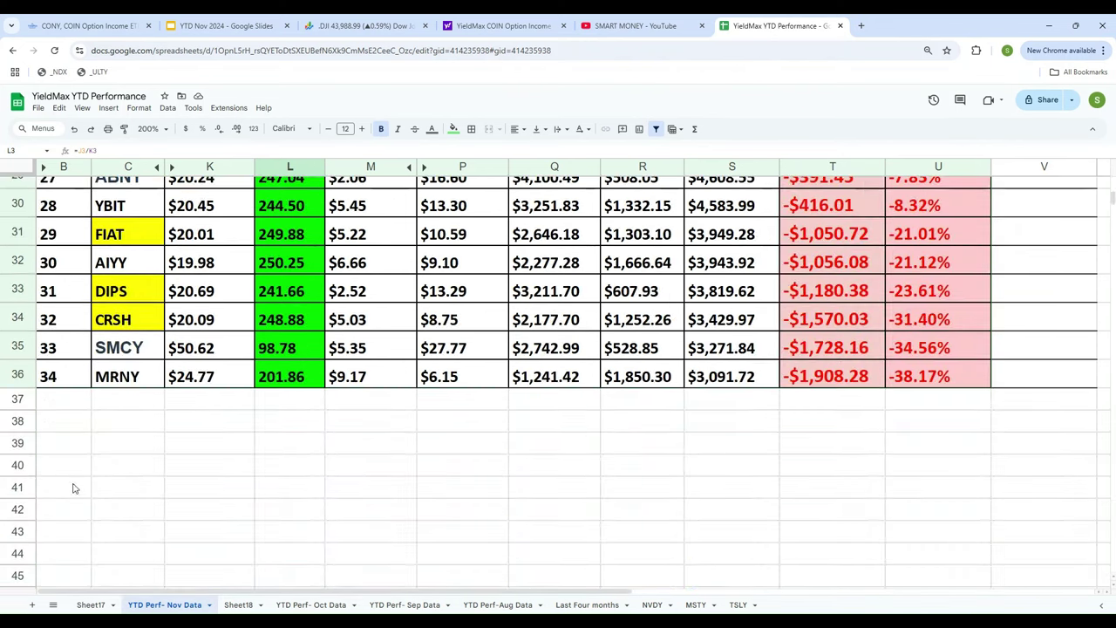
pyautogui.click(75, 384)
pyautogui.scroll(3, 75, 386)
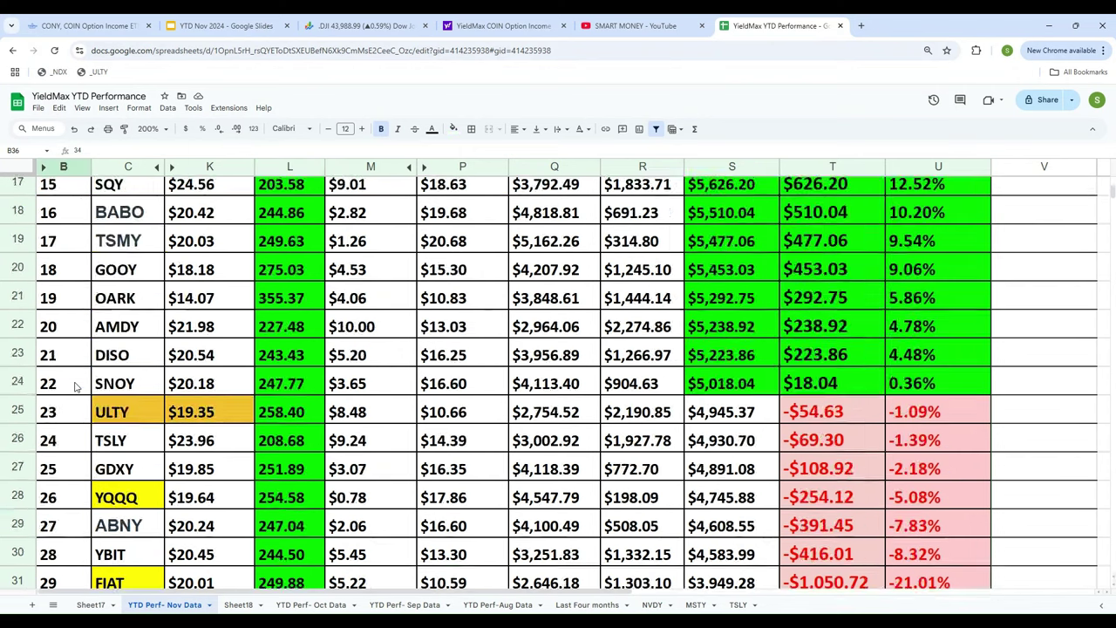
pyautogui.scroll(5, 75, 387)
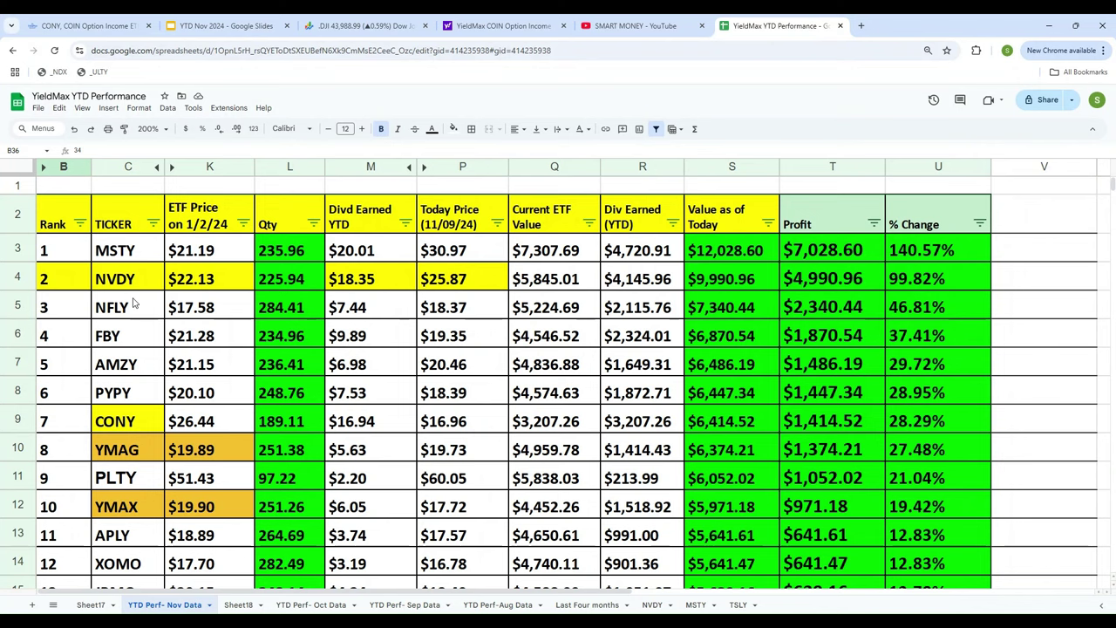
pyautogui.scroll(-10, 121, 402)
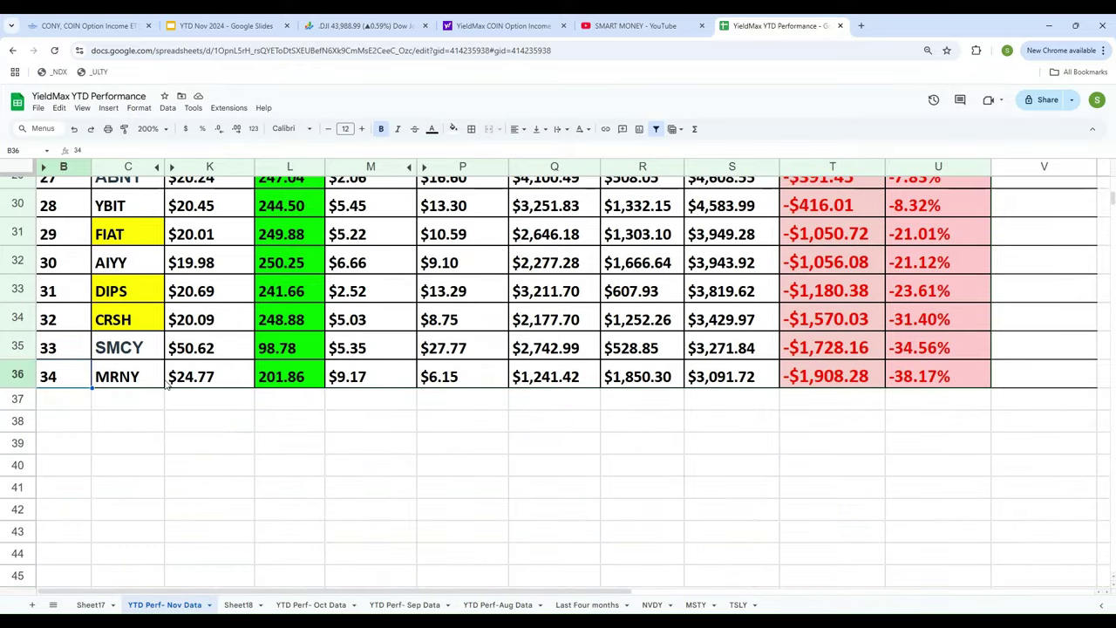
# View the August, September and October YTD performance sheets, and return to the YTD Perf- Nov Data sheet.
pyautogui.scroll(10, 167, 385)
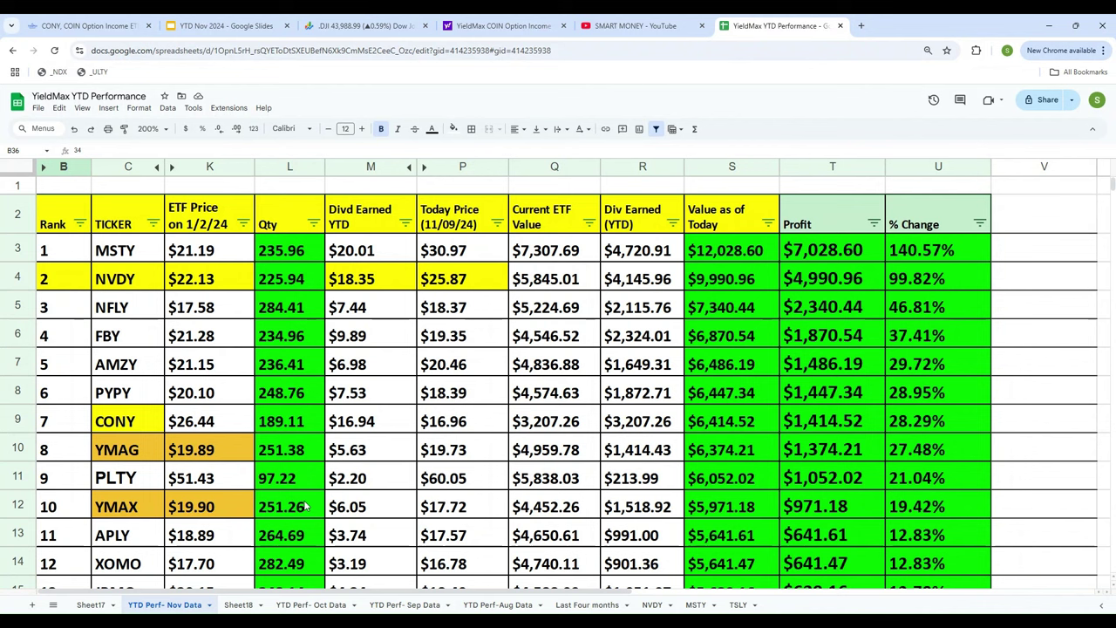
pyautogui.click(494, 605)
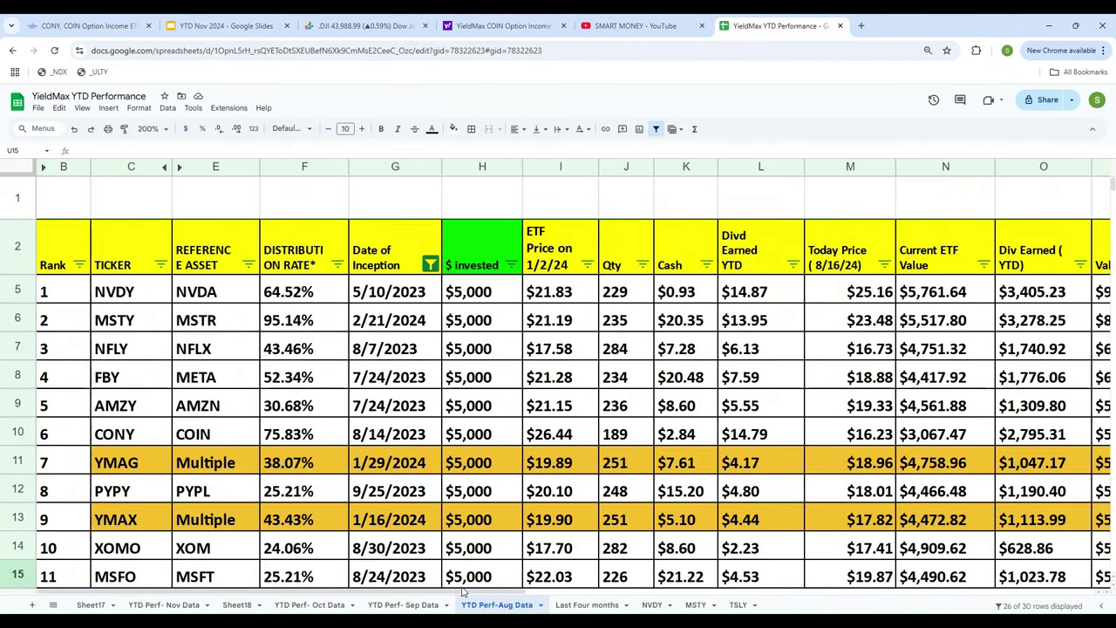
pyautogui.moveTo(477, 590)
pyautogui.mouseDown()
pyautogui.moveTo(768, 592)
pyautogui.moveTo(478, 592)
pyautogui.mouseUp()
pyautogui.click(401, 605)
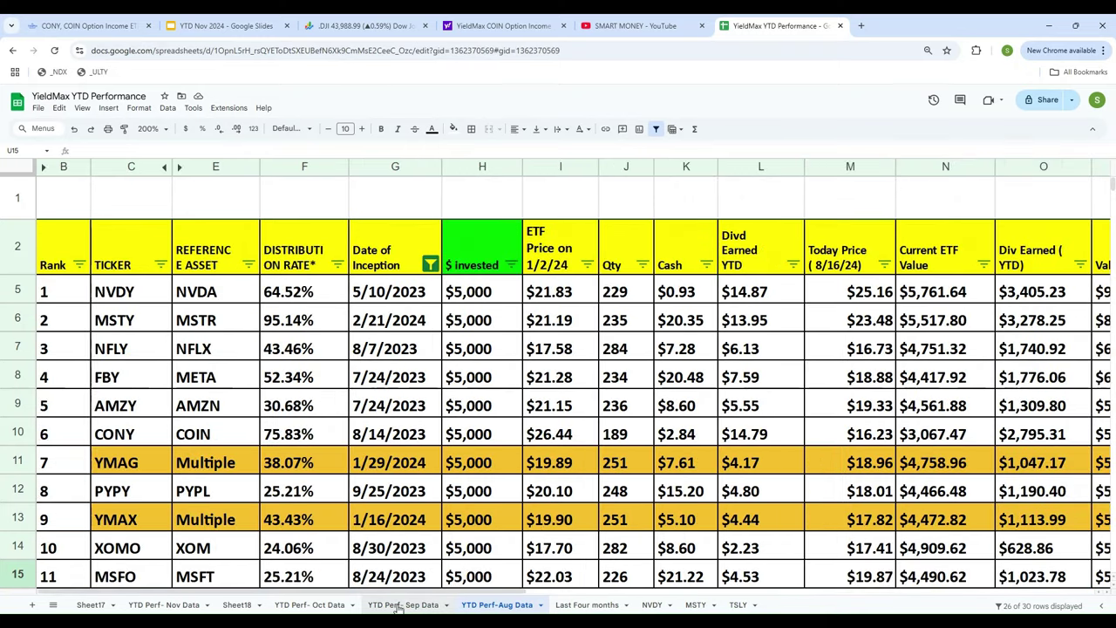
pyautogui.moveTo(601, 593); pyautogui.dragTo(297, 608)
pyautogui.click(297, 606)
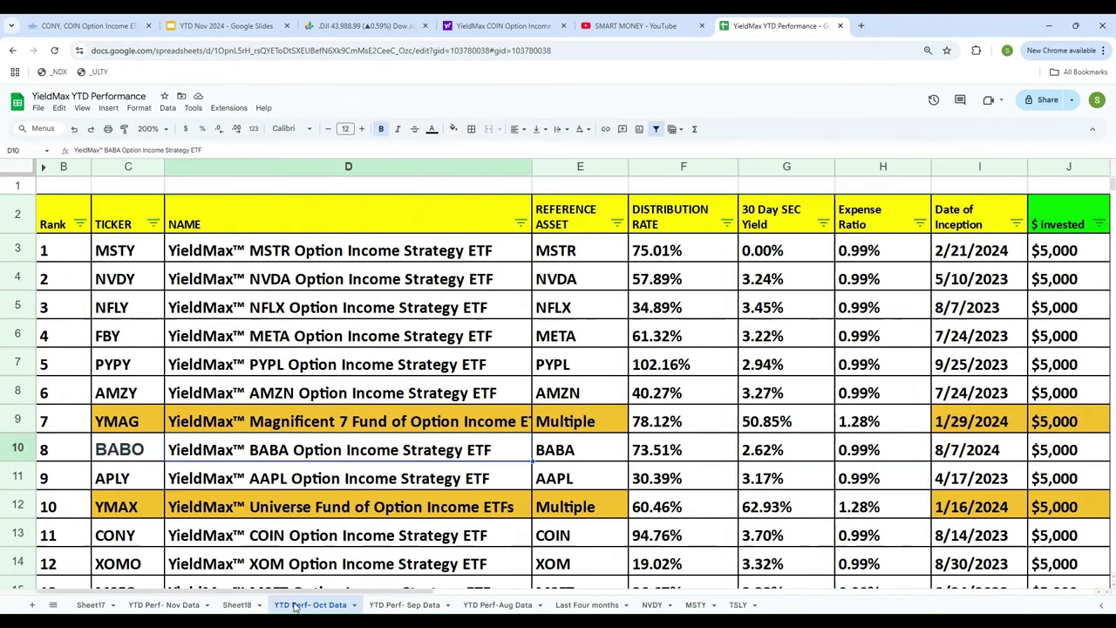
pyautogui.click(159, 605)
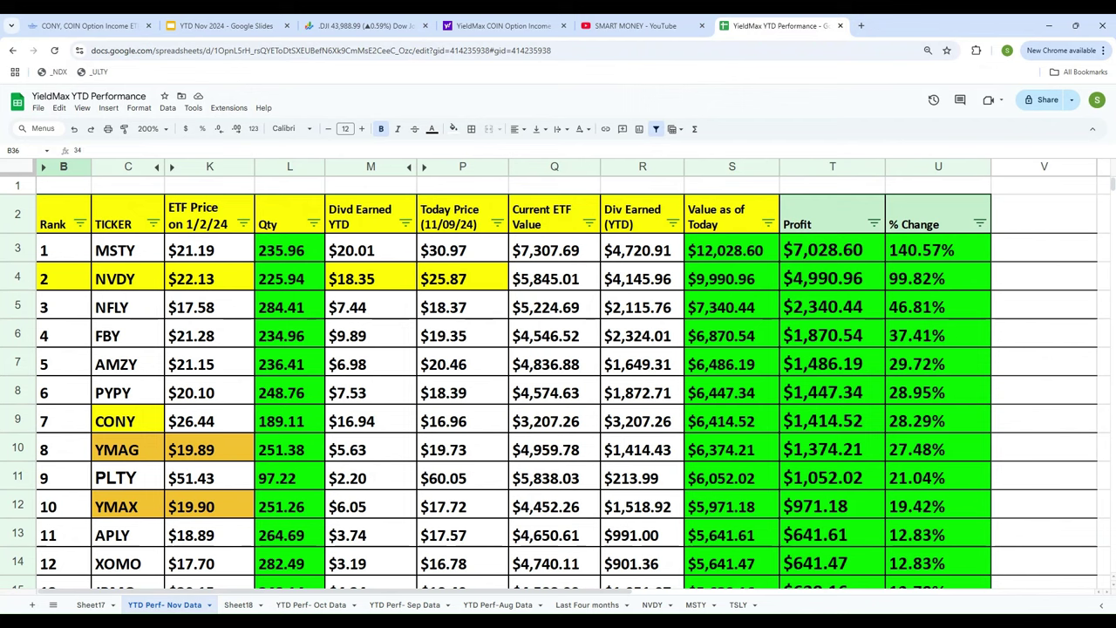
# Compare the Last Four months sheet's August ranks with the MSTY and NVDY rows in the YTD Perf-Aug Data sheet.
pyautogui.click(580, 608)
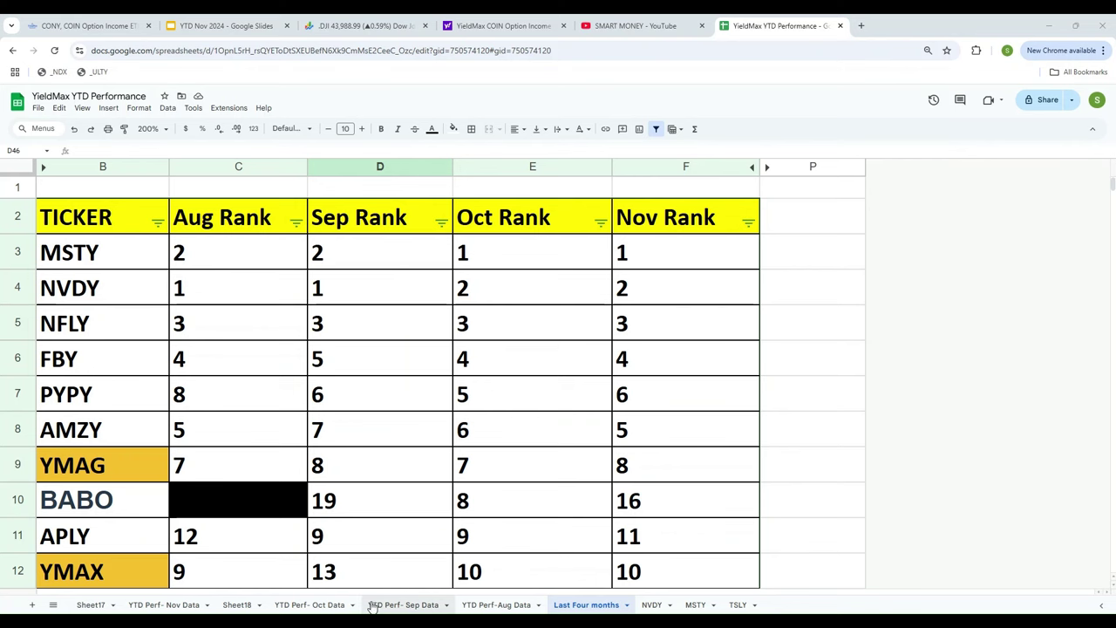
pyautogui.click(502, 604)
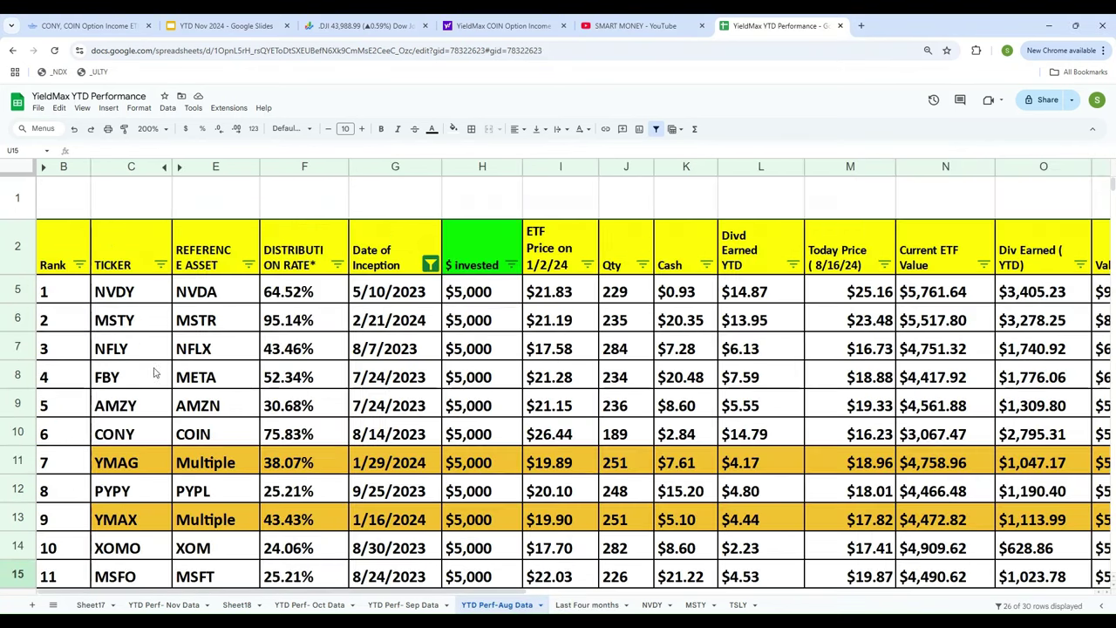
pyautogui.click(9, 321)
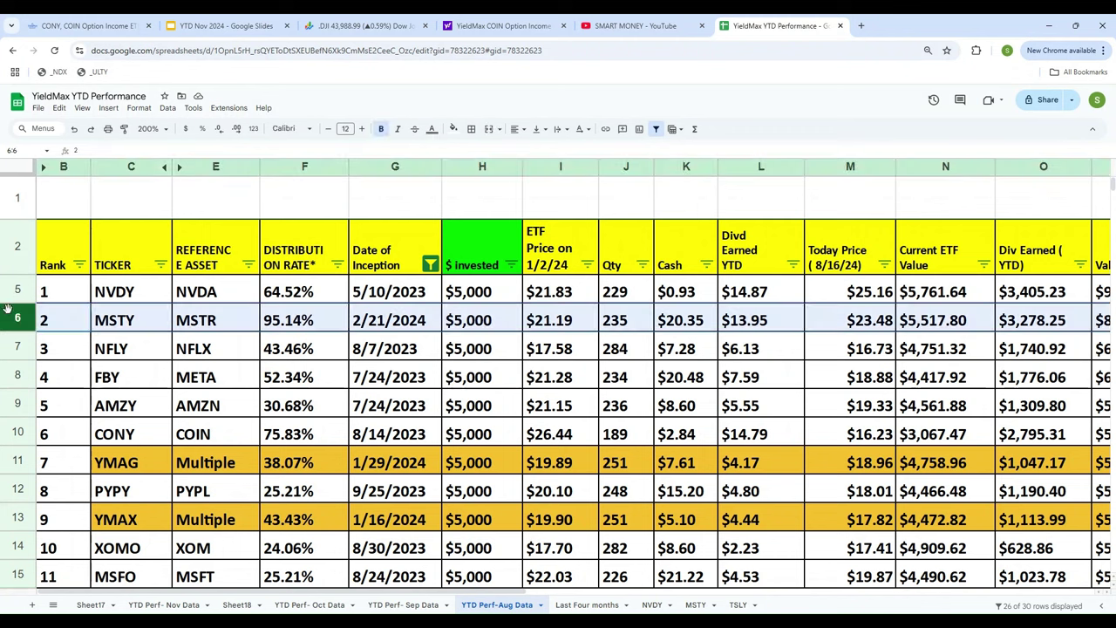
pyautogui.click(13, 288)
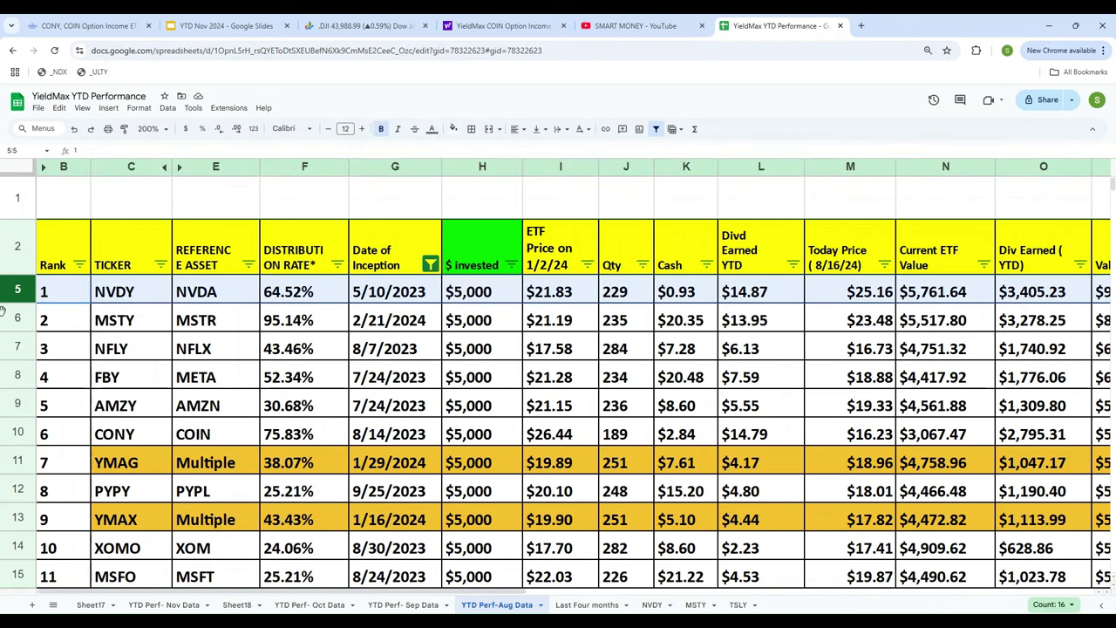
pyautogui.click(567, 605)
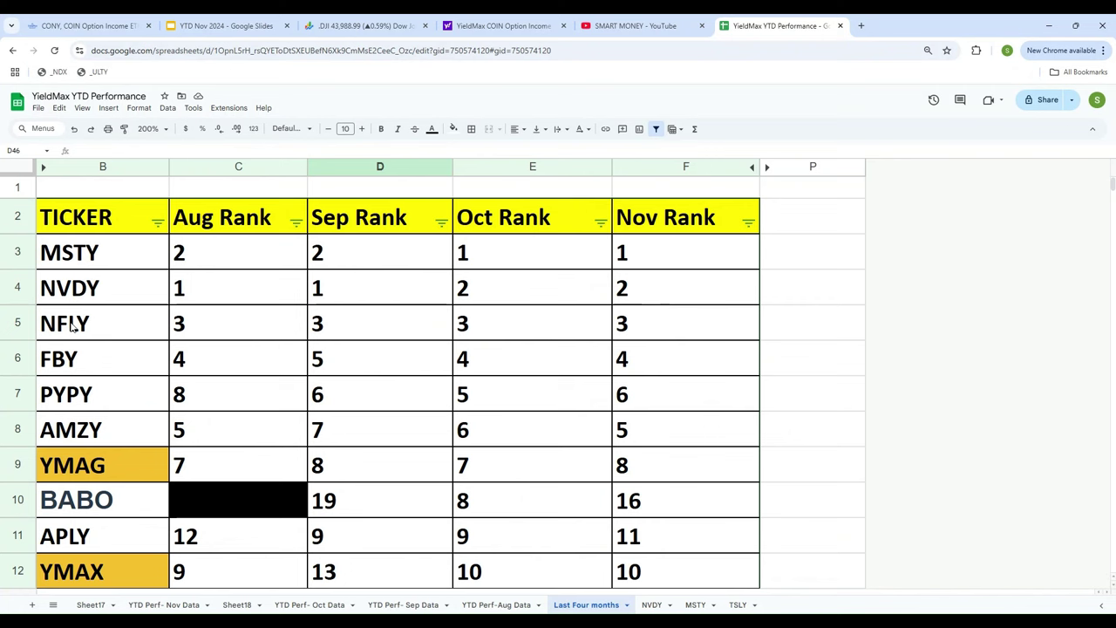
pyautogui.click(484, 605)
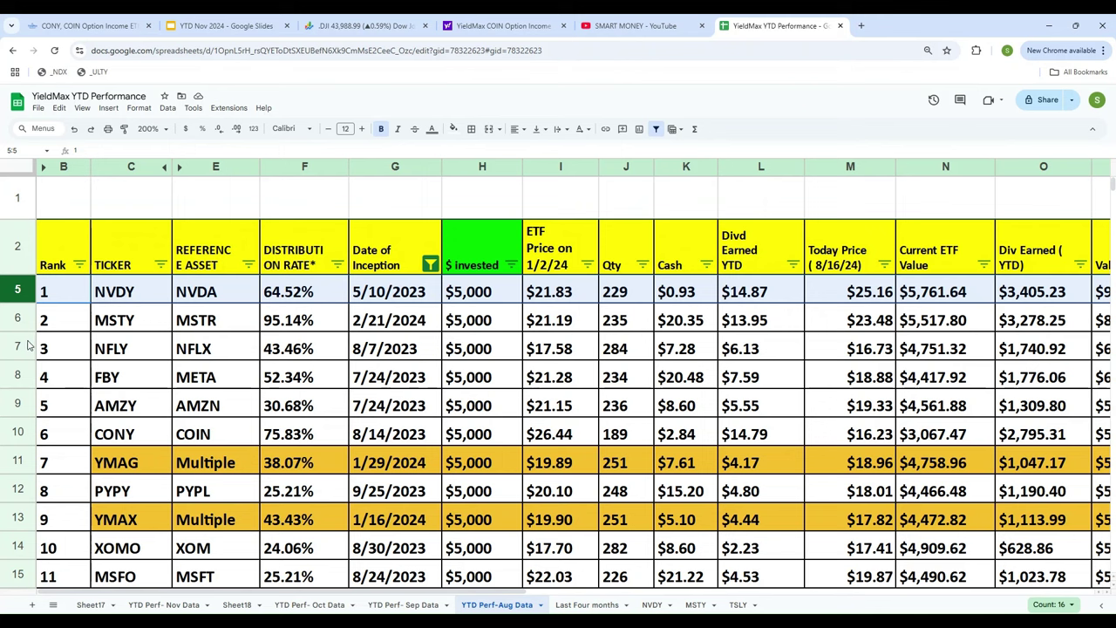
pyautogui.click(587, 604)
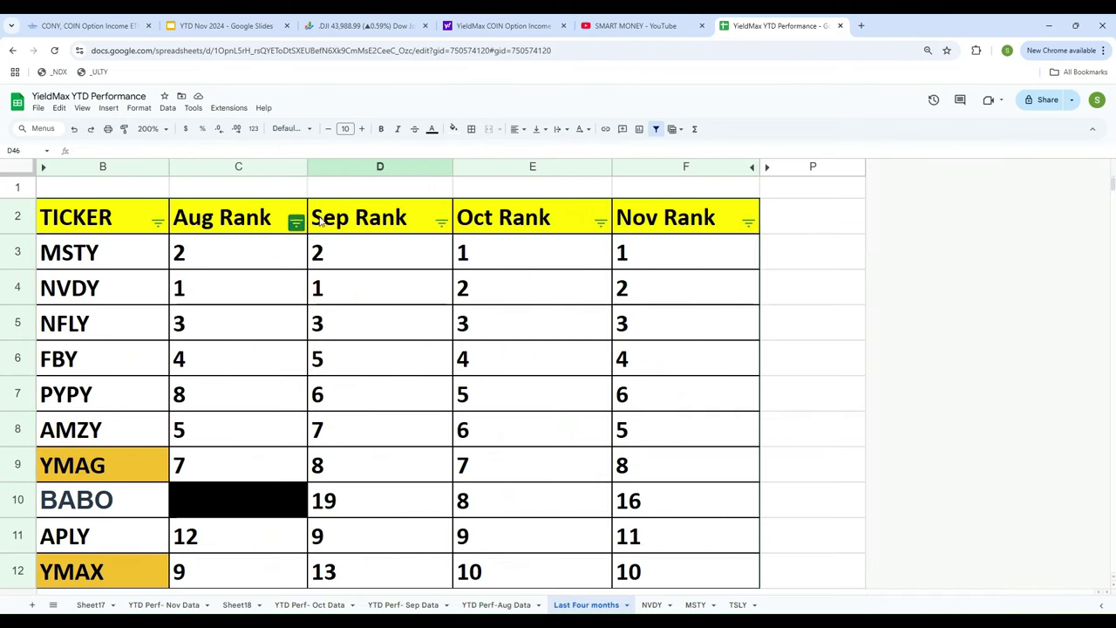
# Check the NVDY, MSTY and NFLY rows in the YTD Perf- Sep Data sheet and return to Last Four months.
pyautogui.click(406, 606)
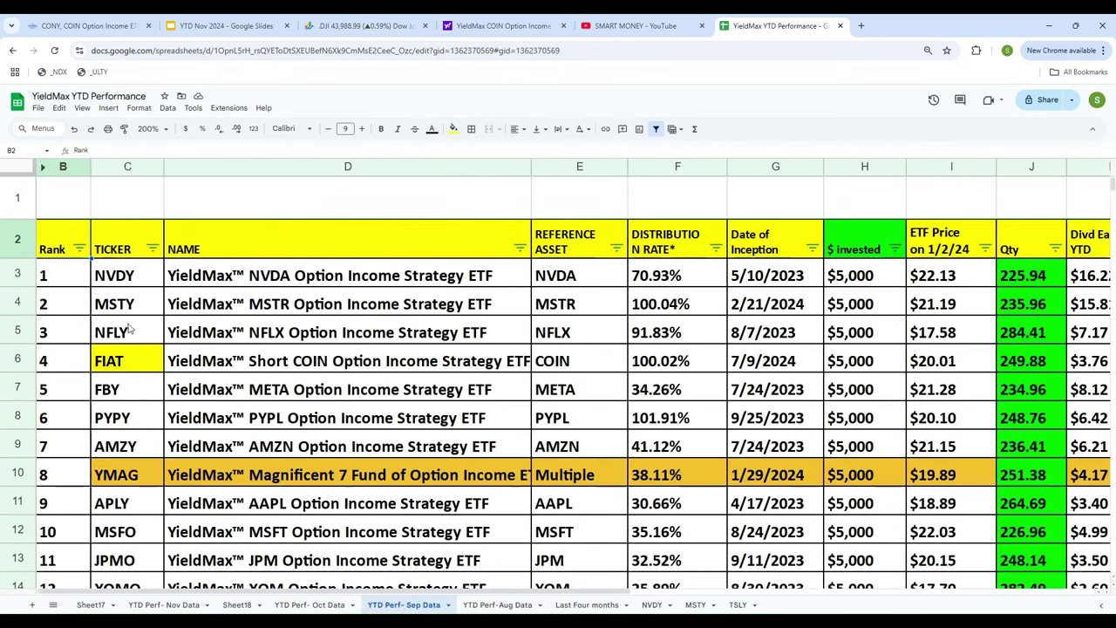
pyautogui.click(21, 277)
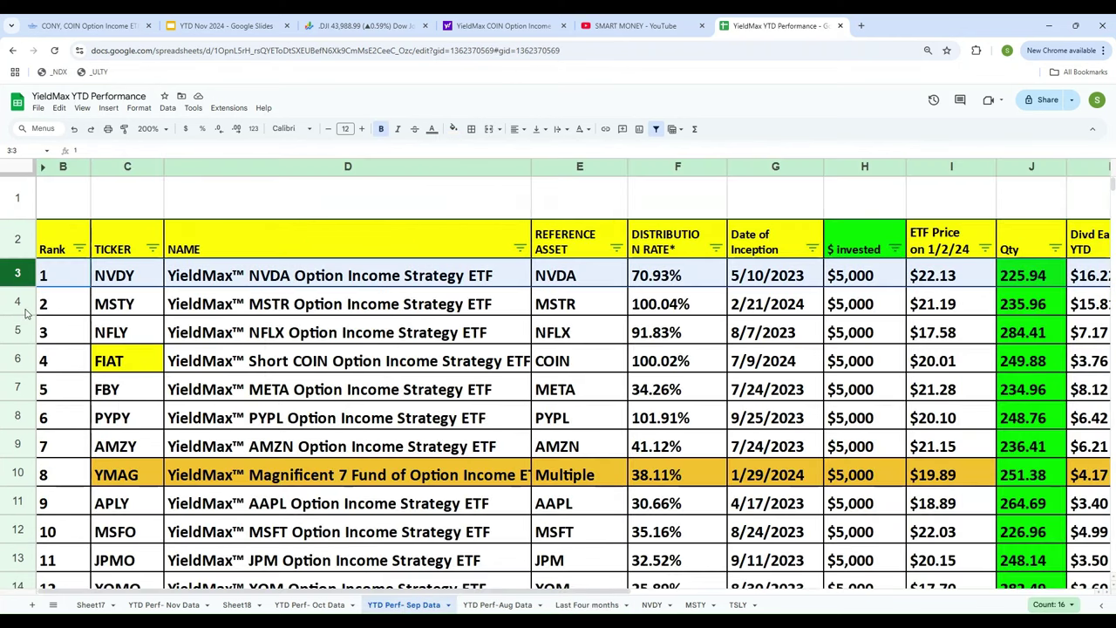
pyautogui.click(24, 307)
pyautogui.click(24, 335)
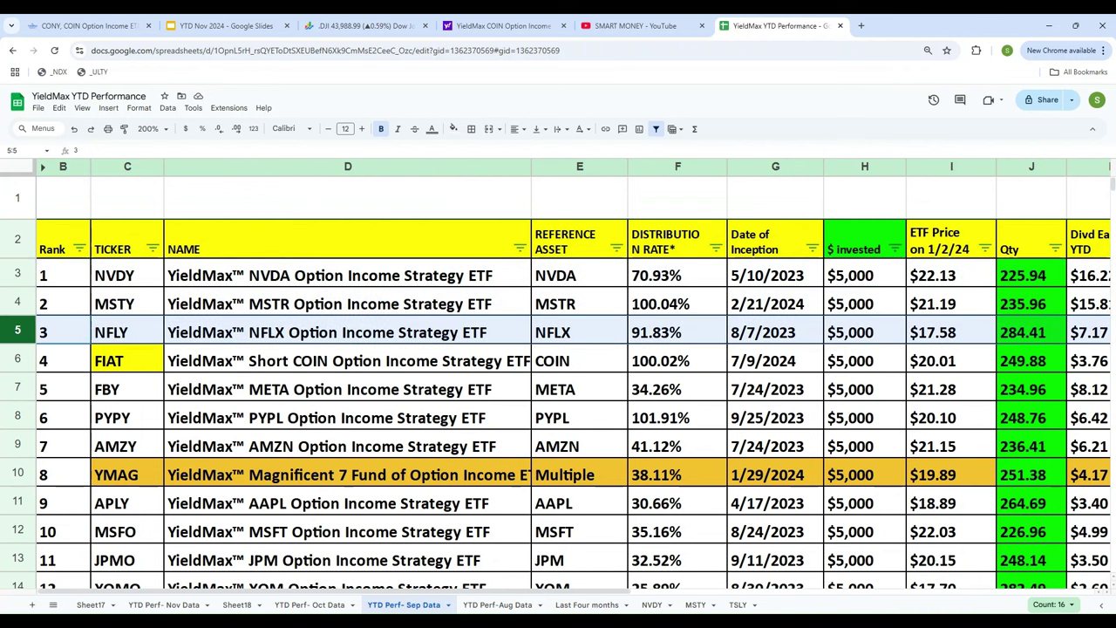
pyautogui.click(563, 608)
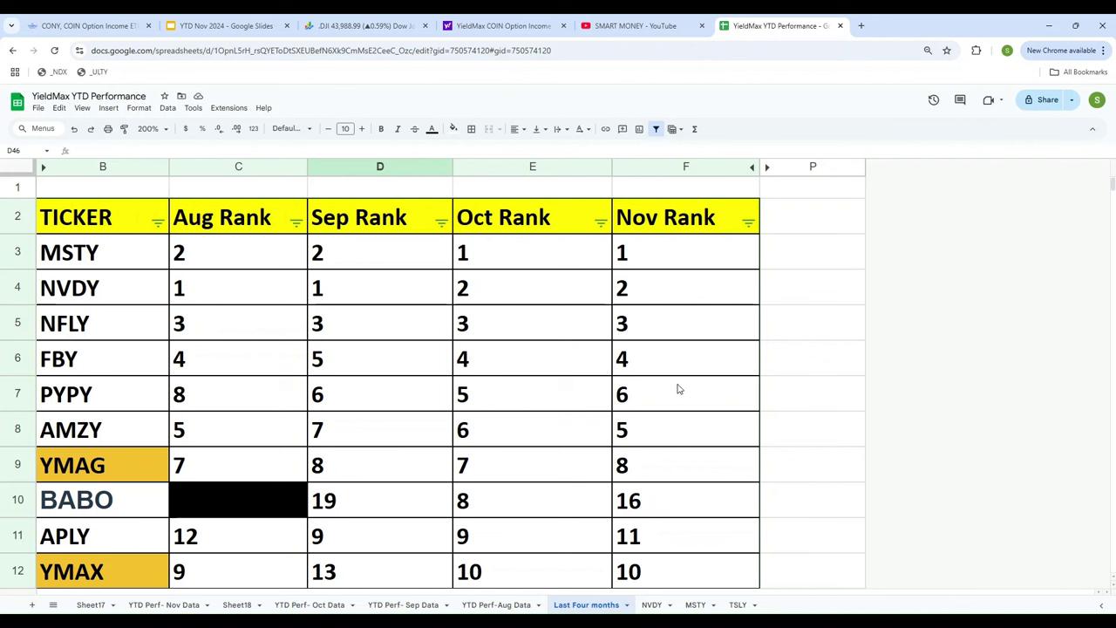
# Look over the Last Four months ranks and highlight the MSTY, NVDY and NFLY rows across all four months, B3:F5.
pyautogui.scroll(-3, 424, 430)
pyautogui.scroll(3, 423, 430)
pyautogui.click(137, 253)
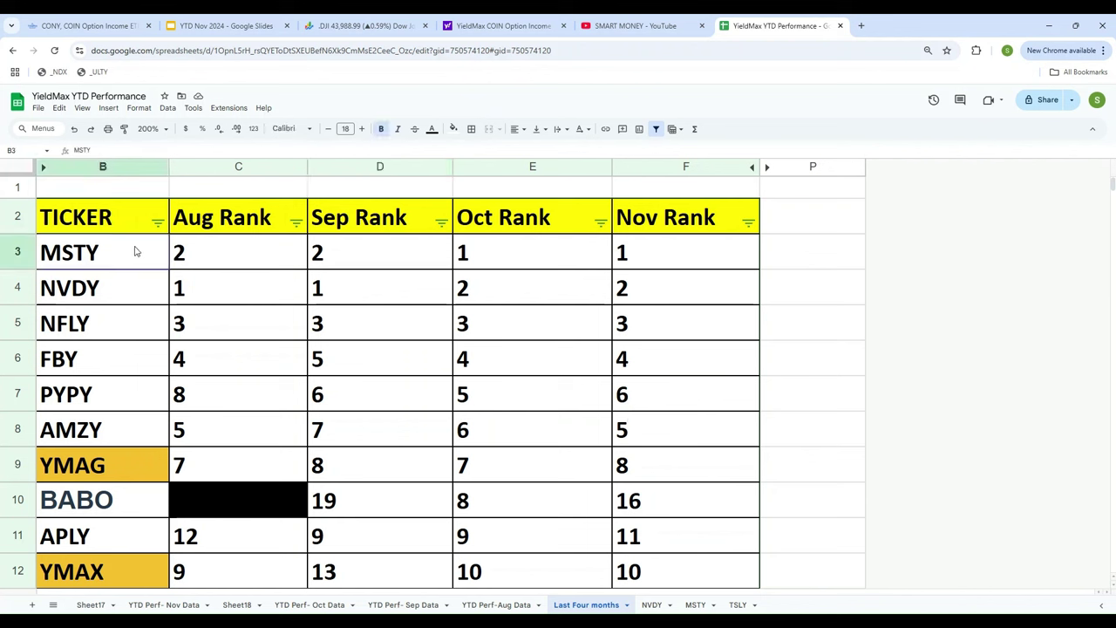
pyautogui.moveTo(135, 288)
pyautogui.mouseDown()
pyautogui.moveTo(136, 326)
pyautogui.moveTo(368, 357)
pyautogui.moveTo(677, 333)
pyautogui.mouseUp()
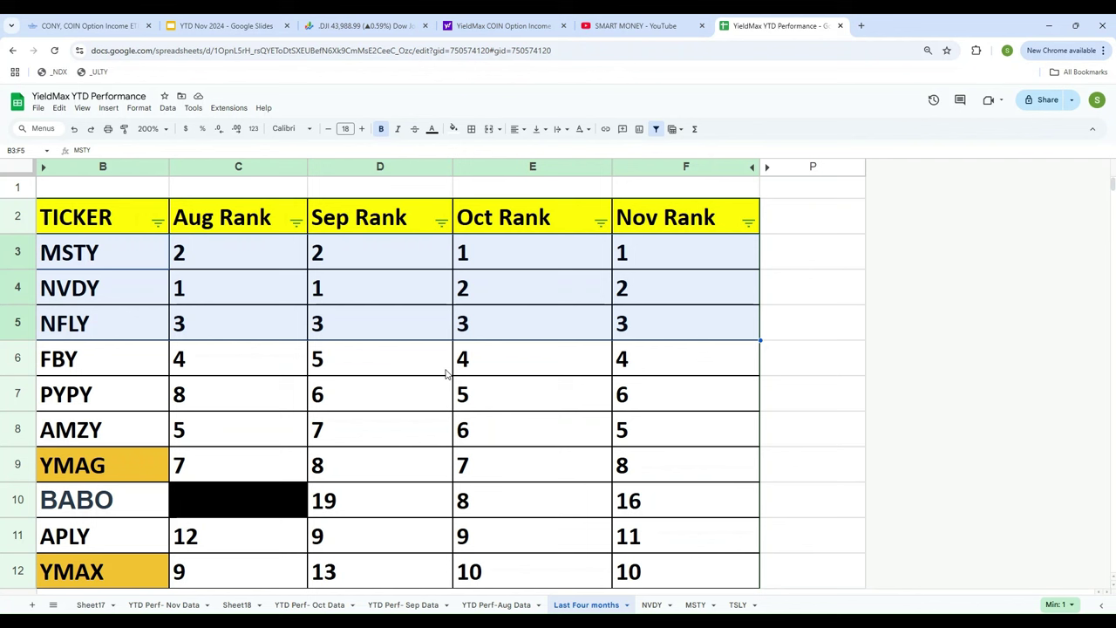
# Review the profit and % change of the lowest-ranked ETFs in the November sheet and return to its first rows.
pyautogui.click(174, 607)
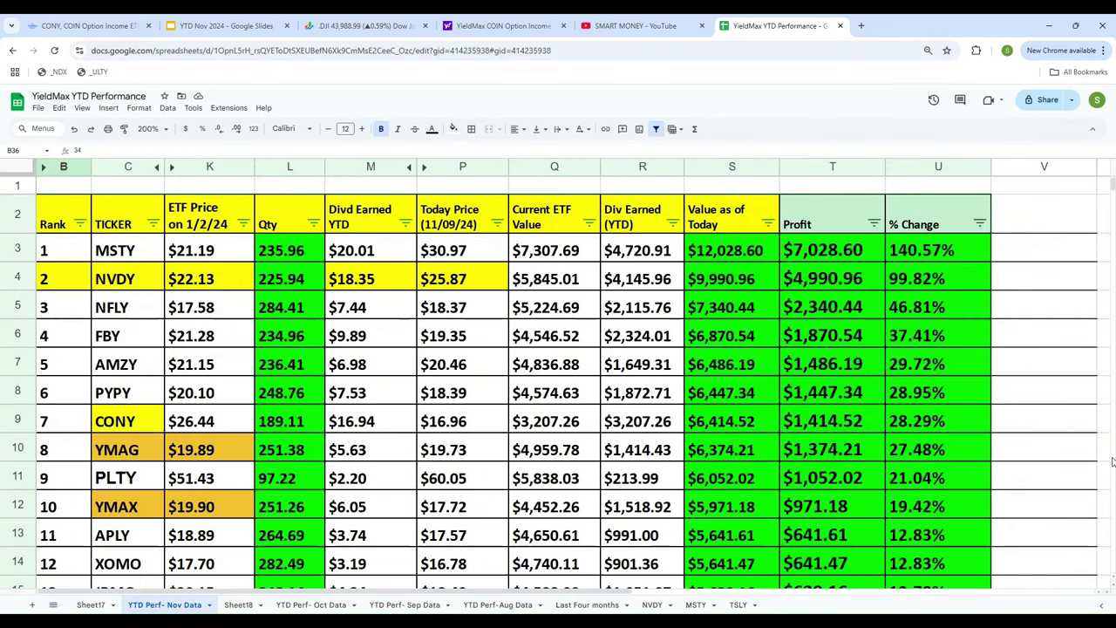
pyautogui.scroll(-10, 588, 397)
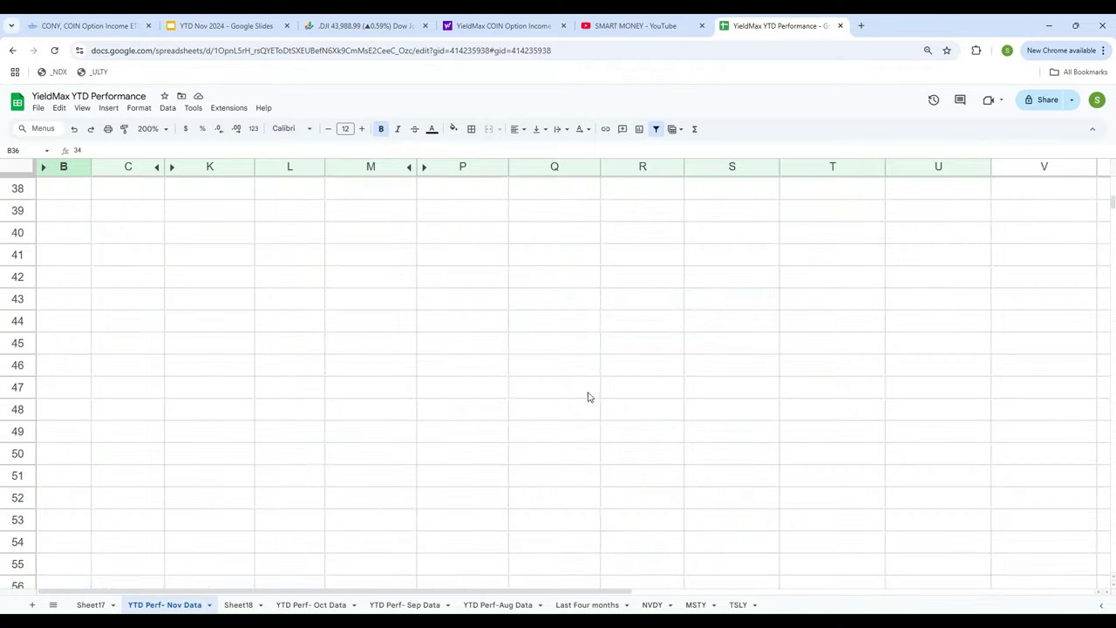
pyautogui.scroll(6, 588, 397)
pyautogui.scroll(-1, 588, 397)
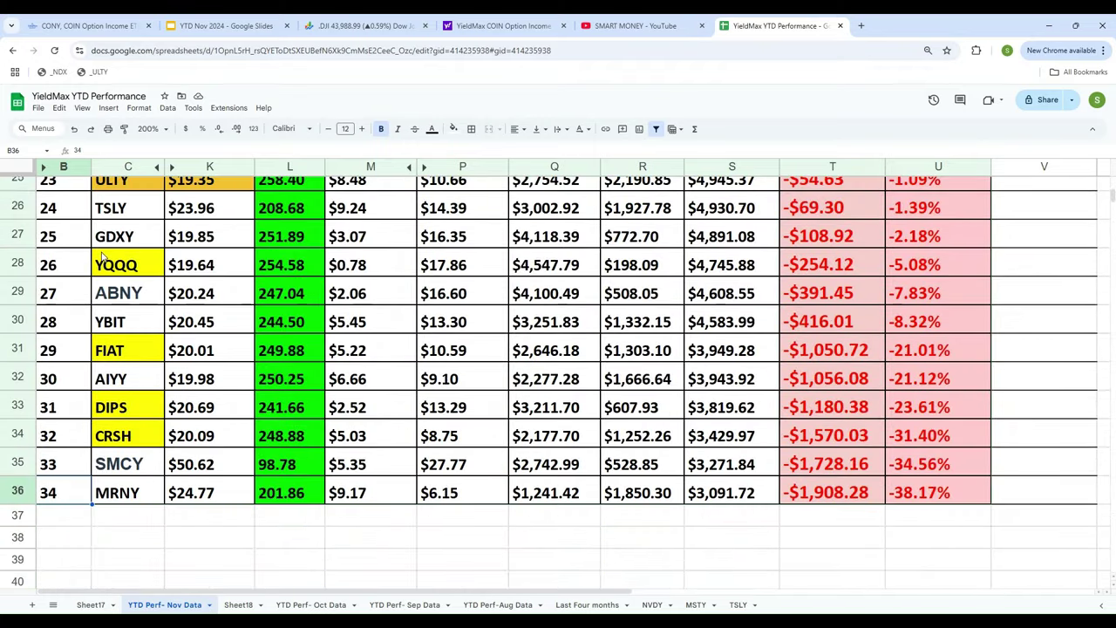
pyautogui.scroll(2, 823, 352)
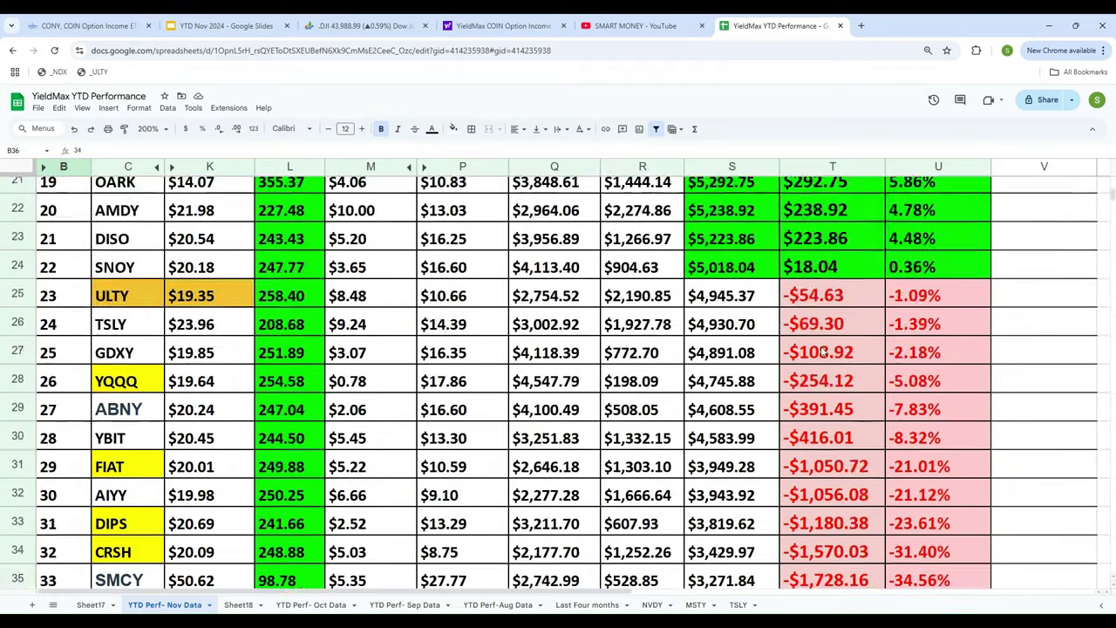
pyautogui.scroll(5, 823, 353)
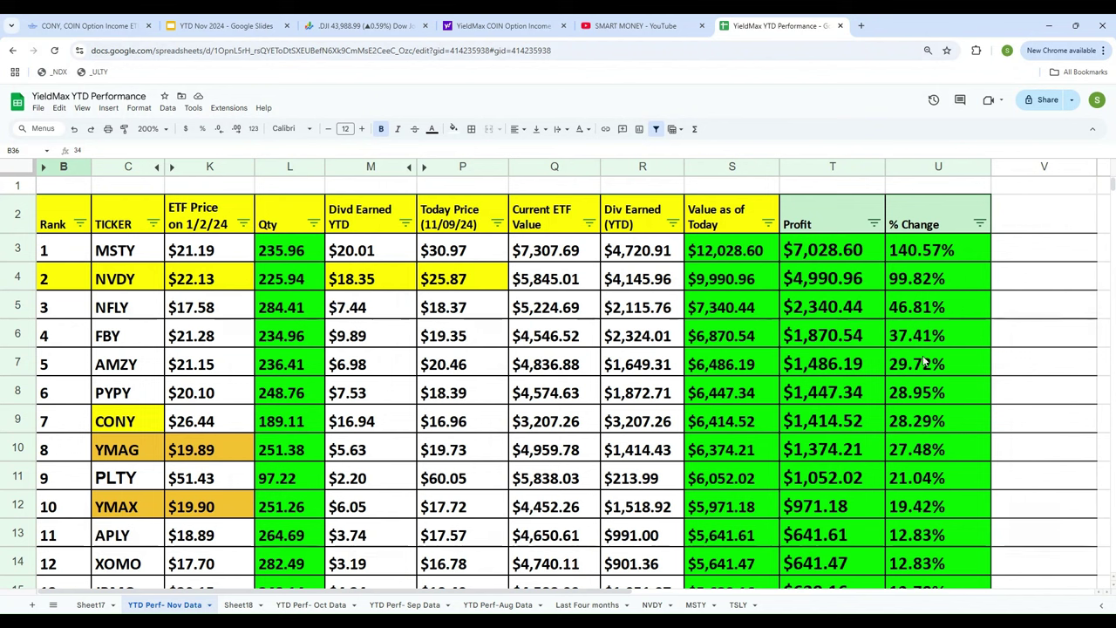
# Highlight the MSTY row and the NFLY row in the November sheet, and check them against the Last Four months sheet.
pyautogui.click(10, 250)
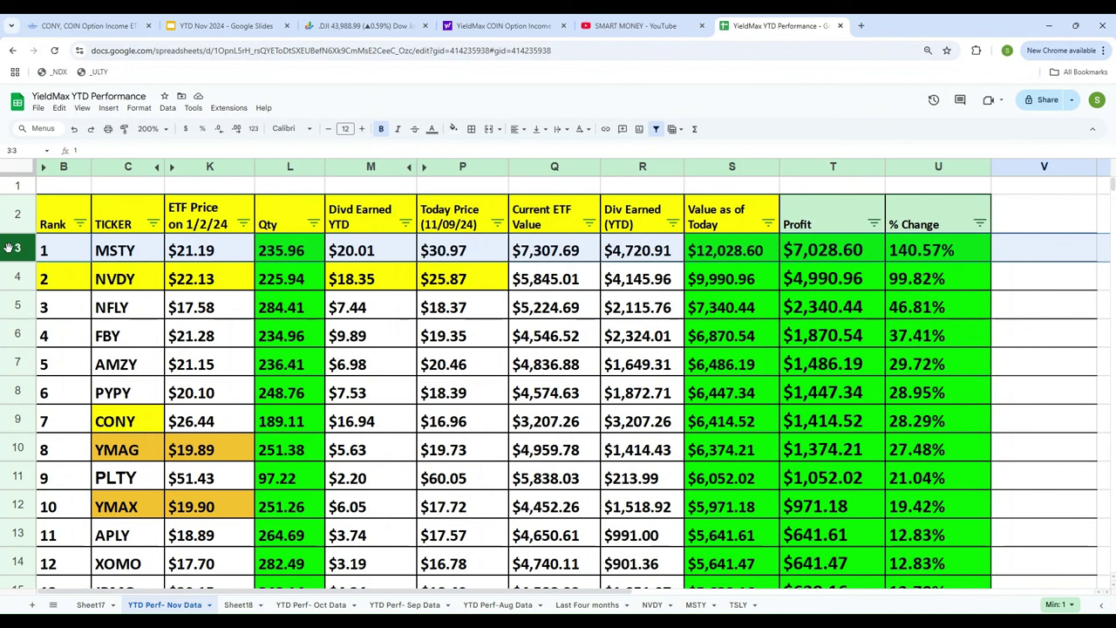
pyautogui.click(19, 303)
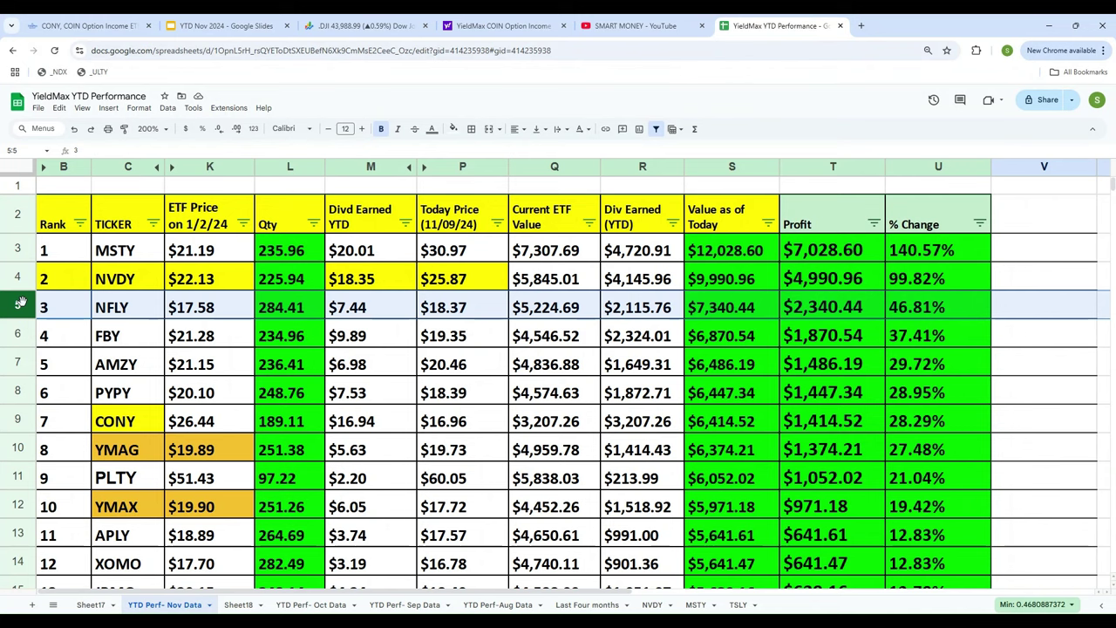
pyautogui.click(590, 605)
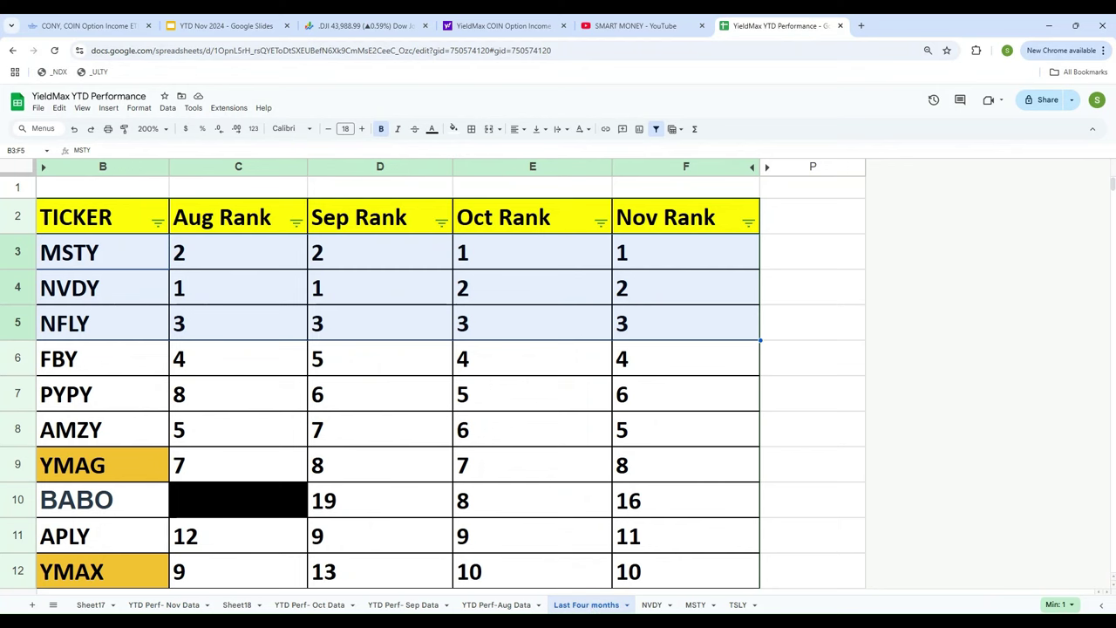
pyautogui.click(164, 605)
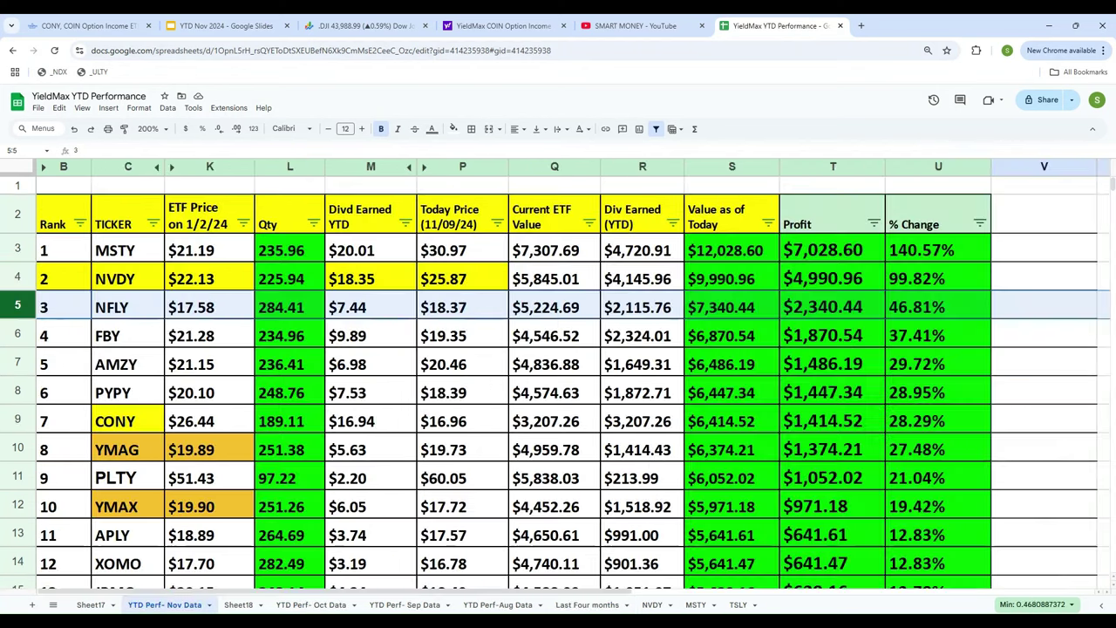
# Highlight SMCY's row among the lowest-ranked November ETFs, recheck the Last Four months sheet, and return to the November sheet.
pyautogui.scroll(-3, 246, 522)
pyautogui.scroll(-8, 247, 521)
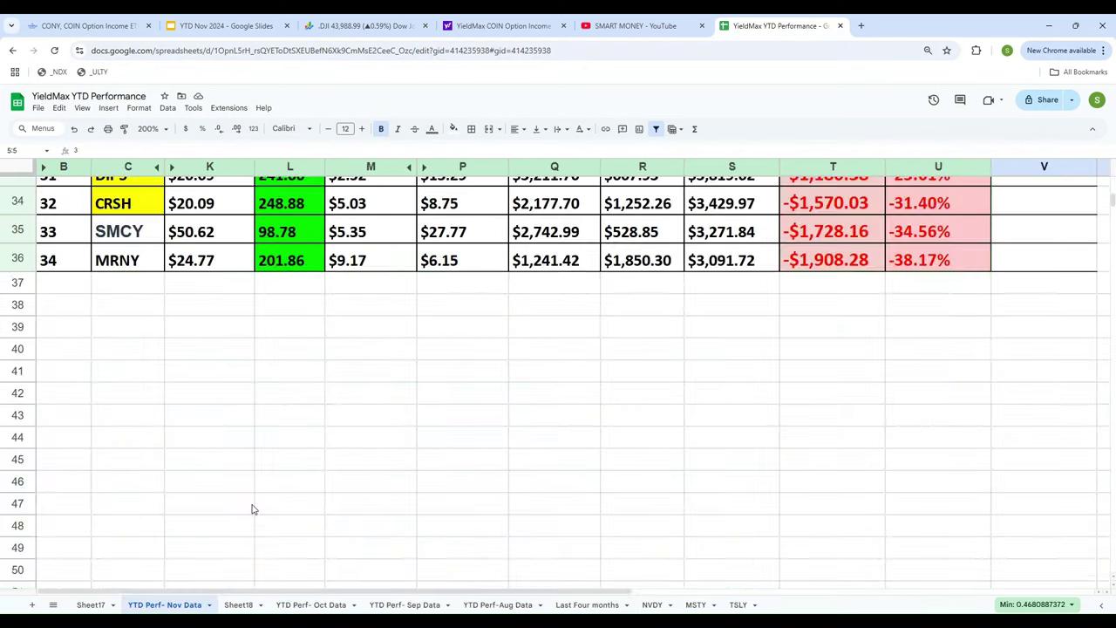
pyautogui.click(19, 232)
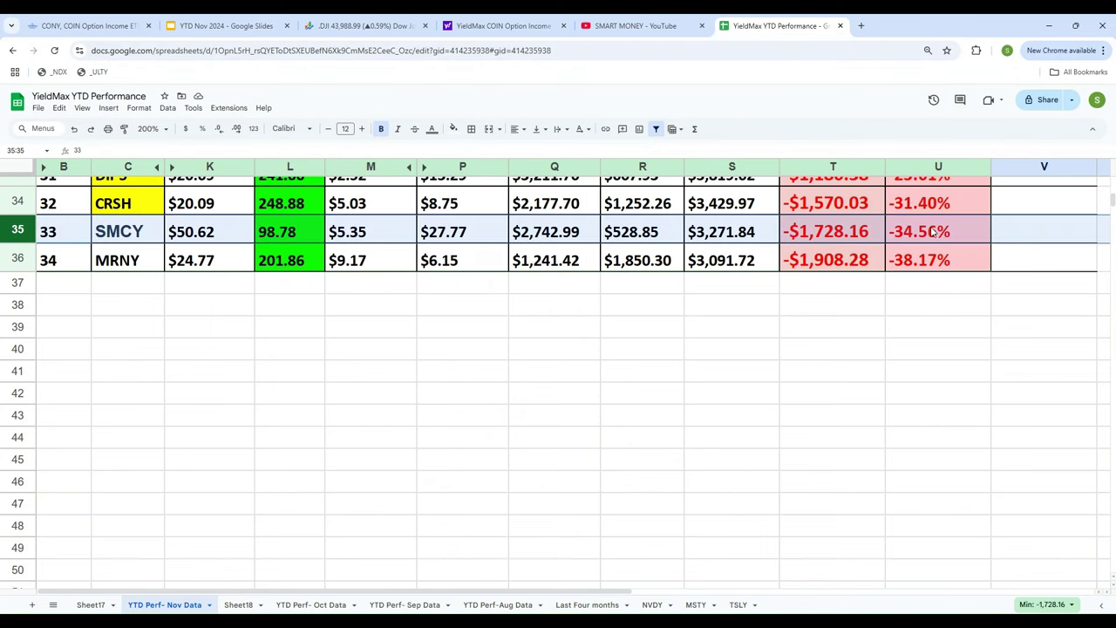
pyautogui.scroll(4, 955, 323)
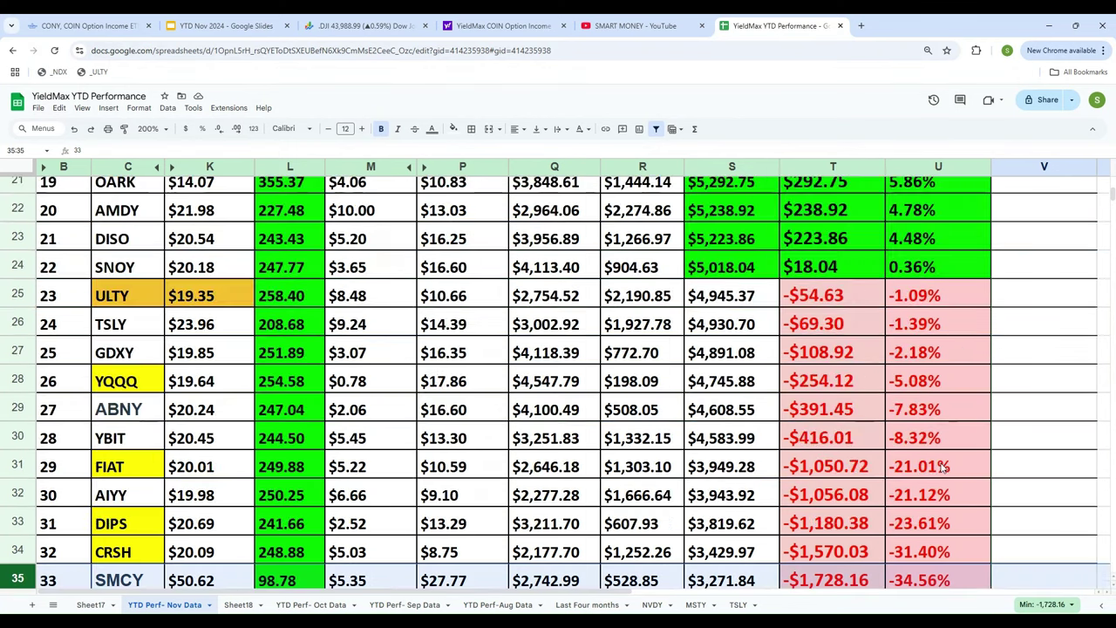
pyautogui.scroll(-3, 942, 463)
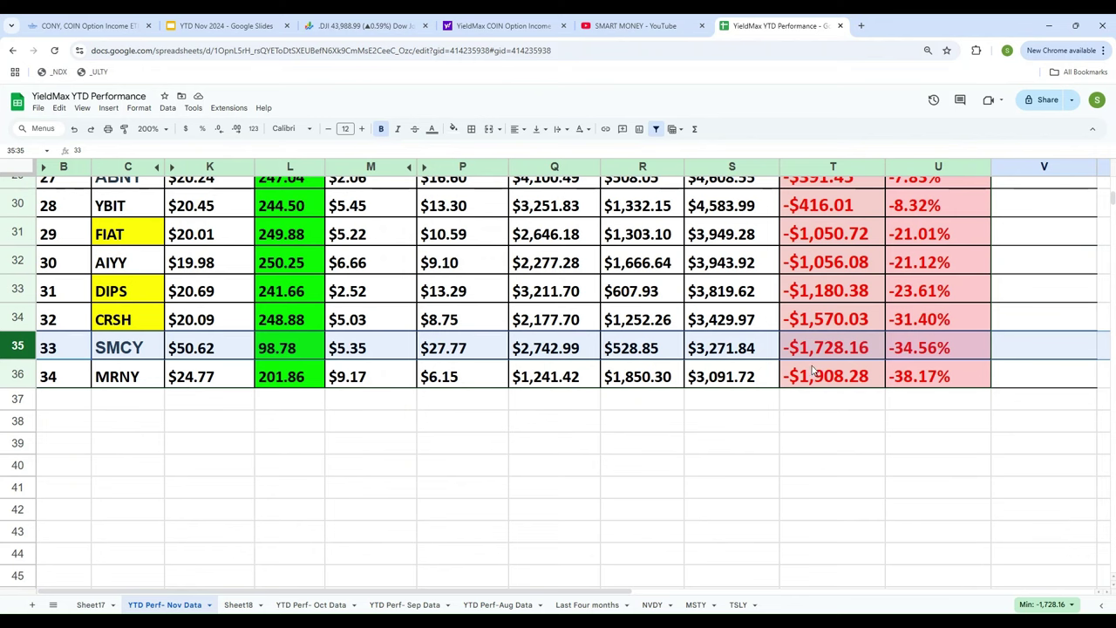
pyautogui.scroll(10, 484, 410)
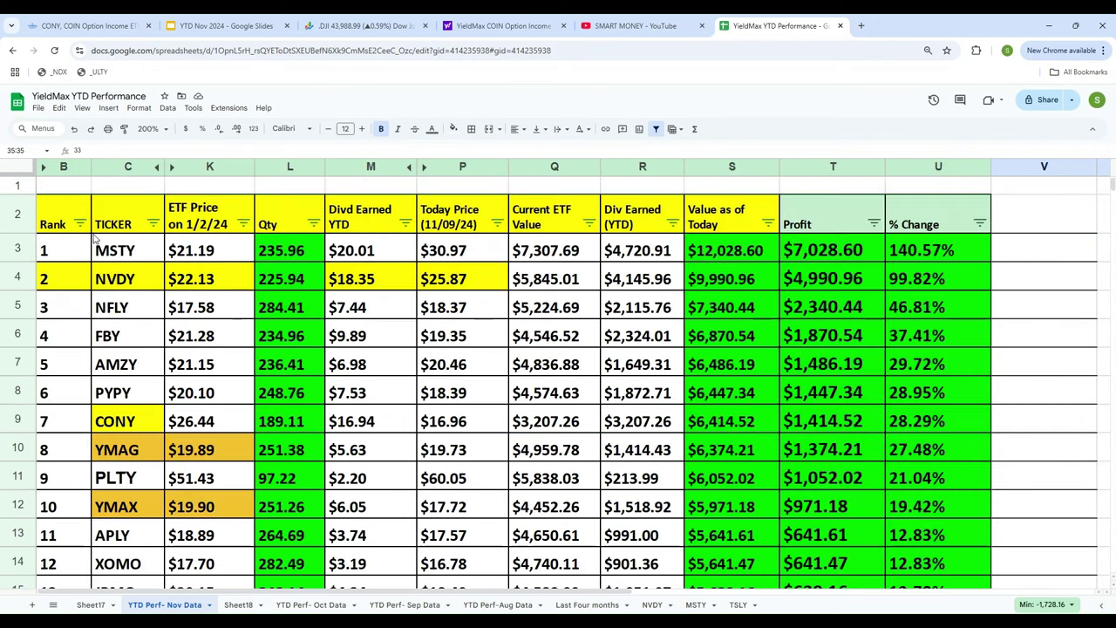
pyautogui.click(589, 606)
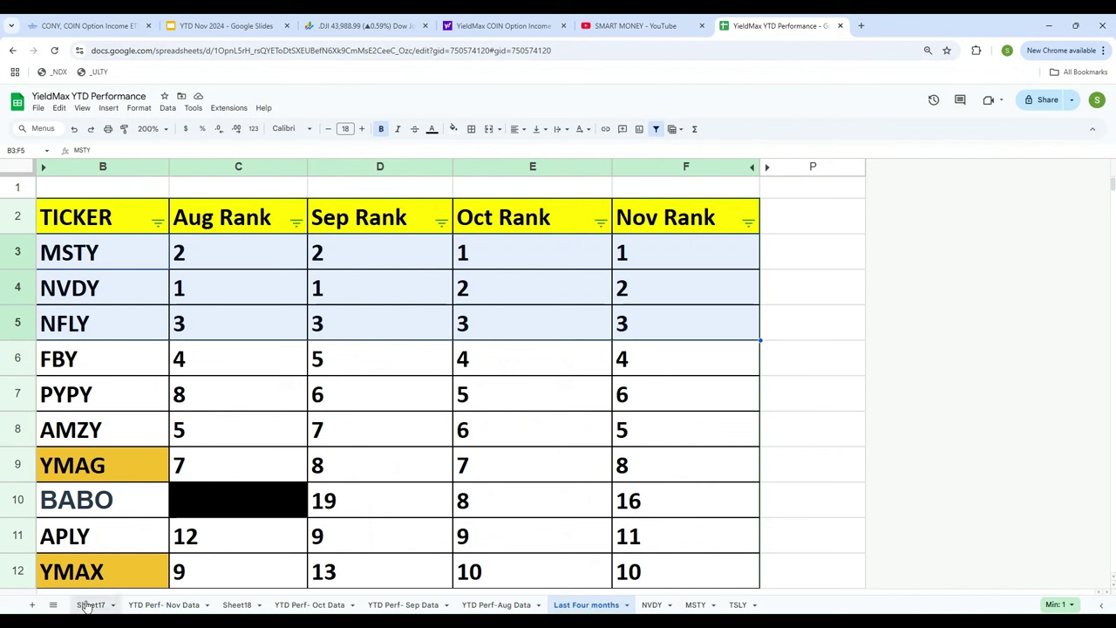
pyautogui.click(174, 606)
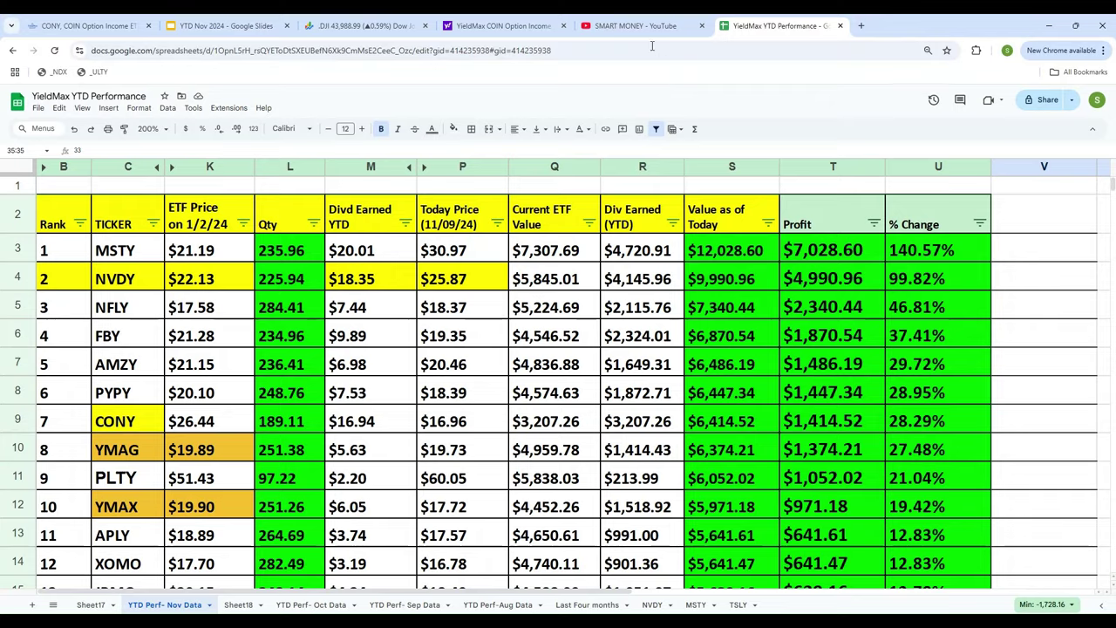
# Switch to YouTube and browse the SMART MONEY channel's latest YieldMax ETF videos.
pyautogui.click(616, 26)
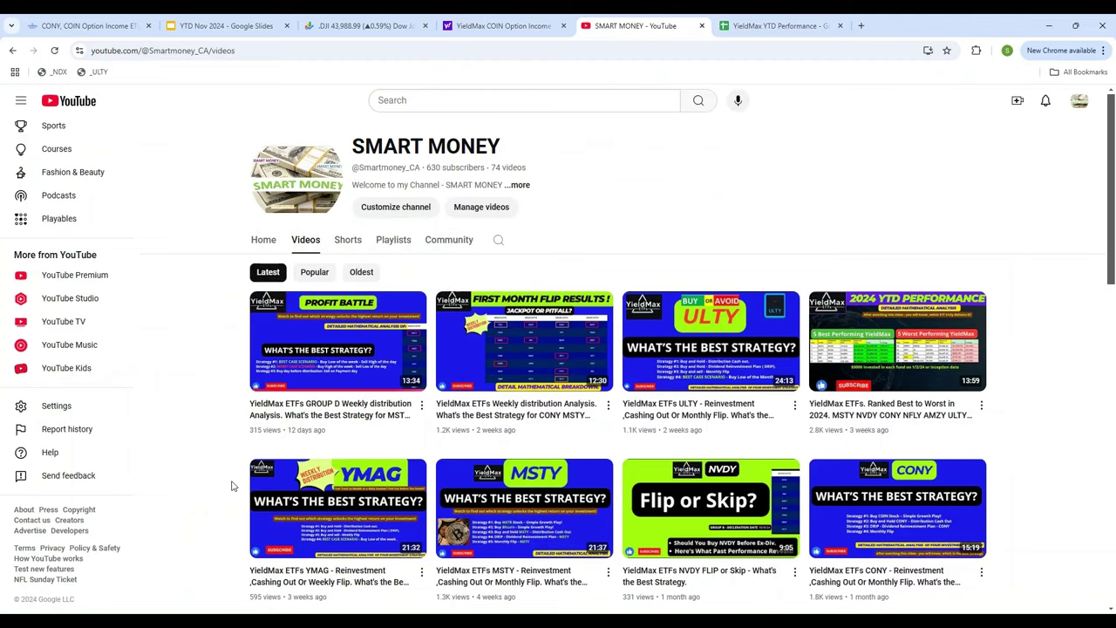
pyautogui.scroll(-2, 232, 486)
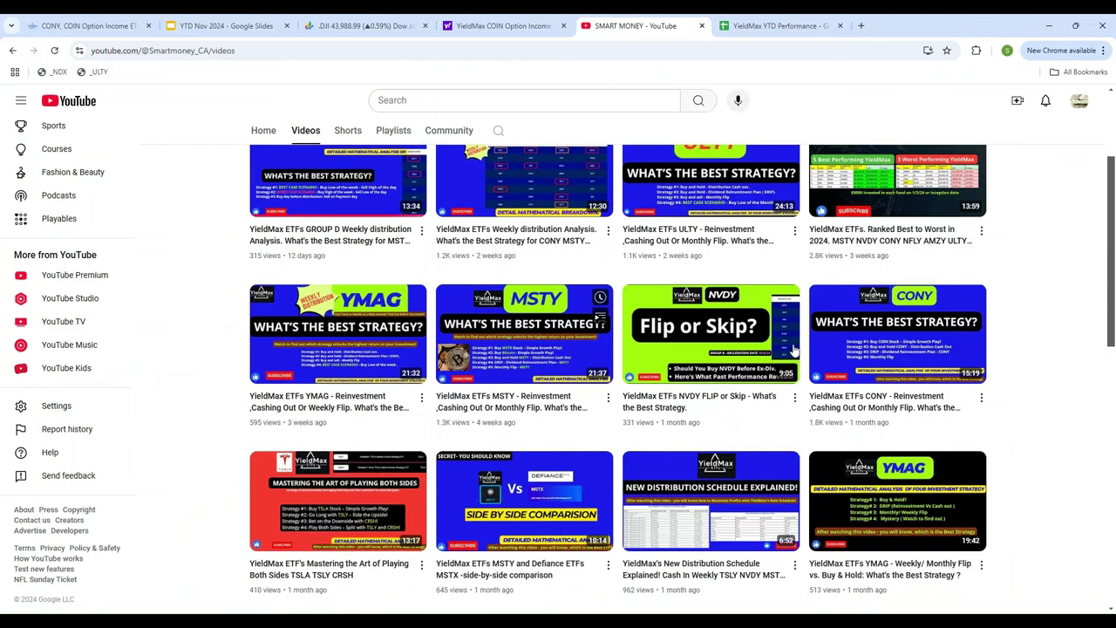
pyautogui.scroll(1, 1082, 386)
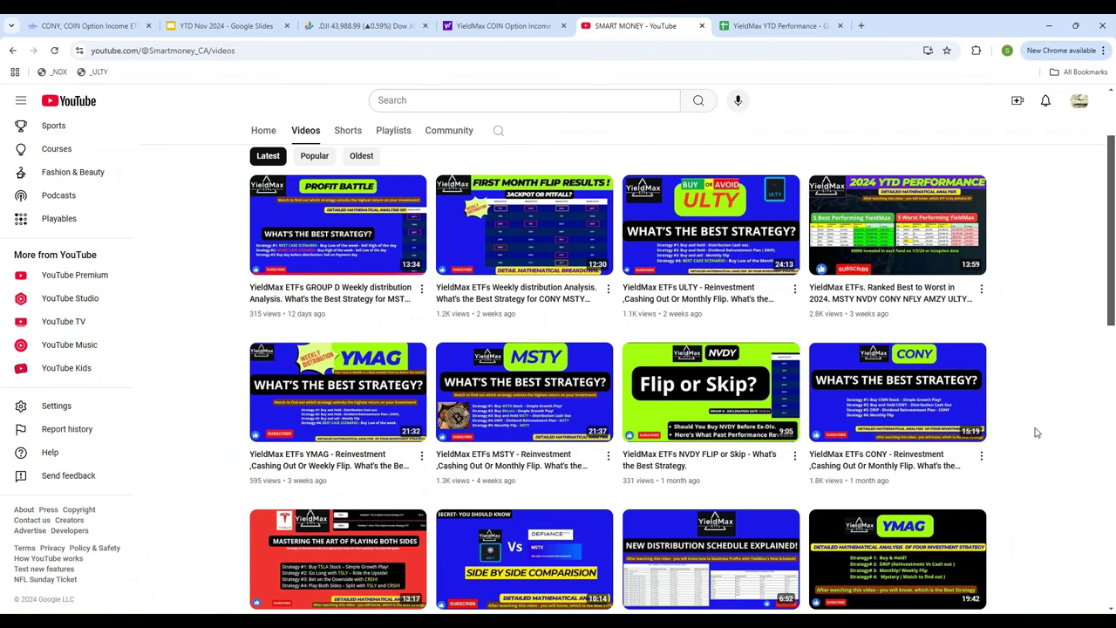
pyautogui.scroll(-2, 1036, 432)
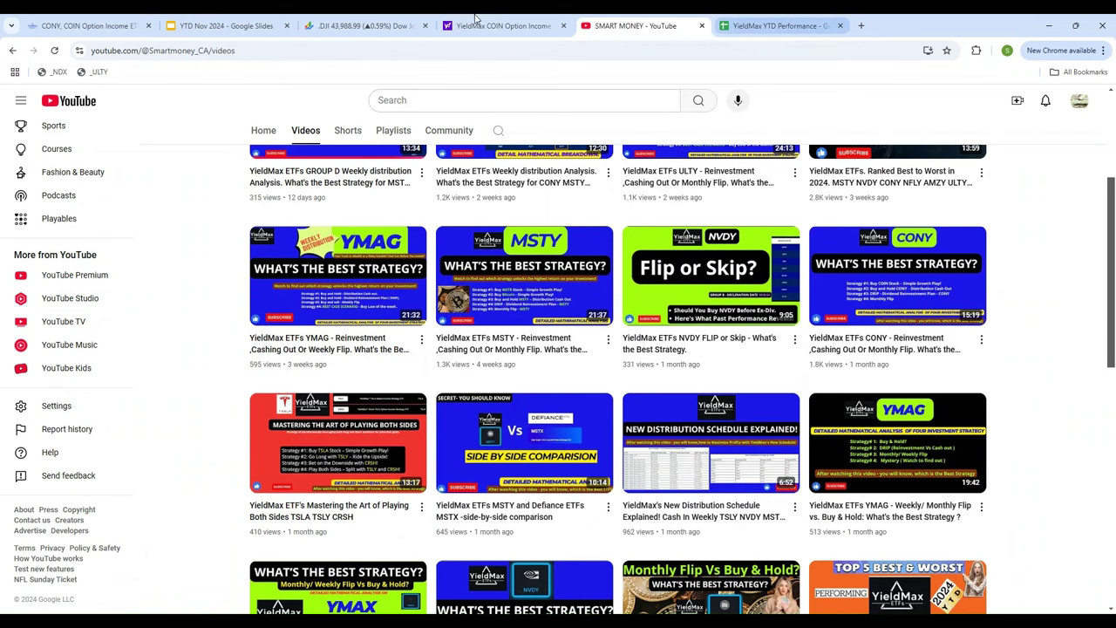
# Switch to the YTD Nov 2024 presentation in Google Slides and go back to the MSTY "What's the best strategy?" slide.
pyautogui.click(223, 27)
pyautogui.press('Up')
pyautogui.press('Up')
pyautogui.press('Up')
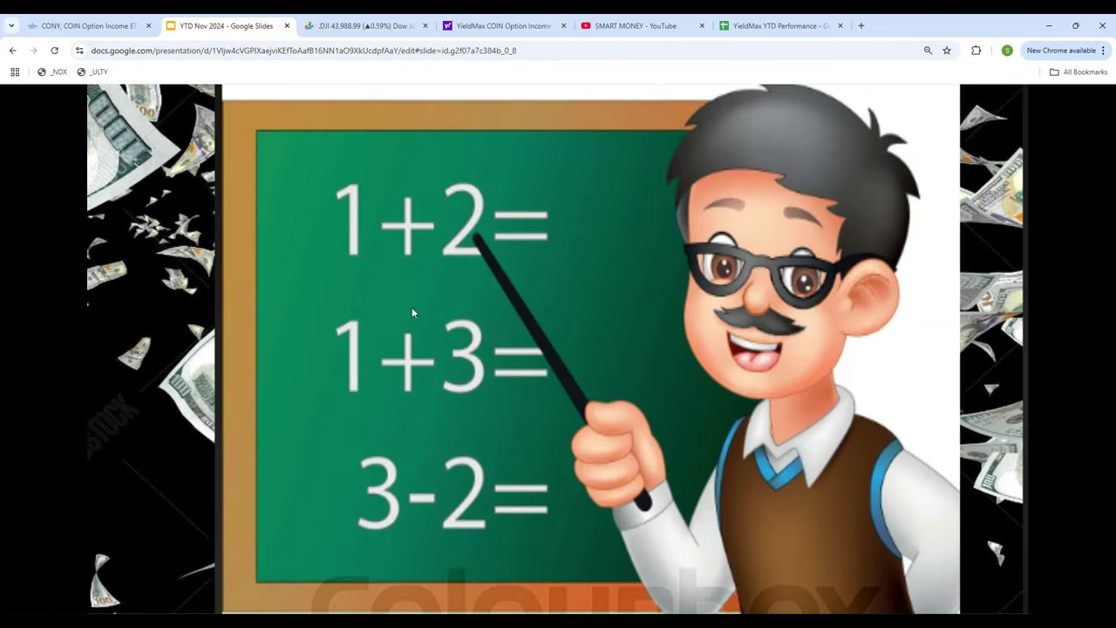
pyautogui.press('Up')
pyautogui.press('Up')
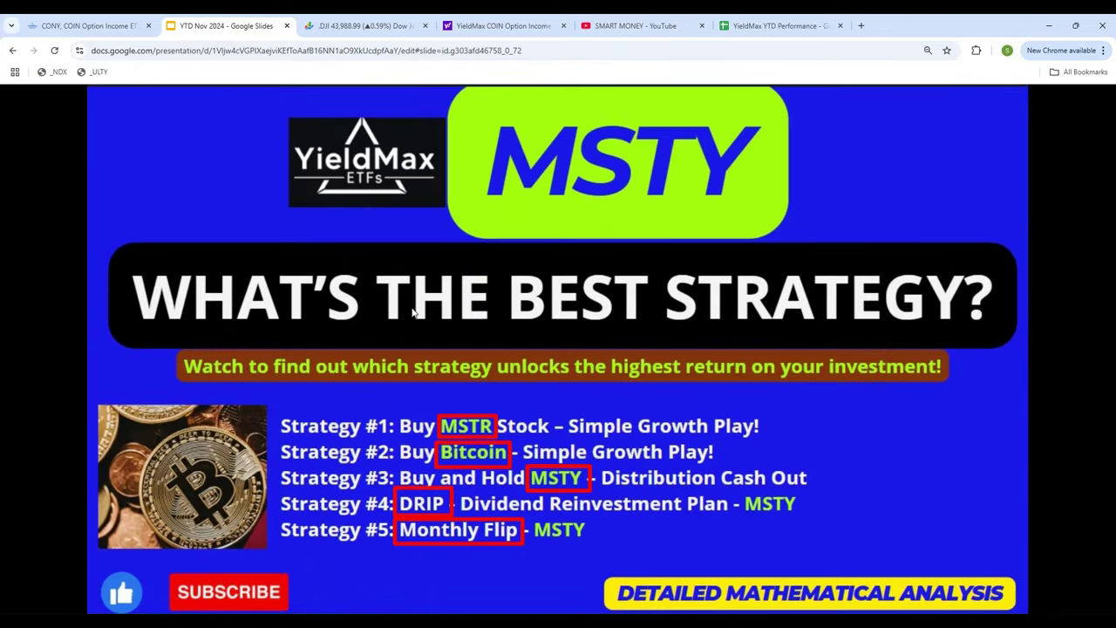